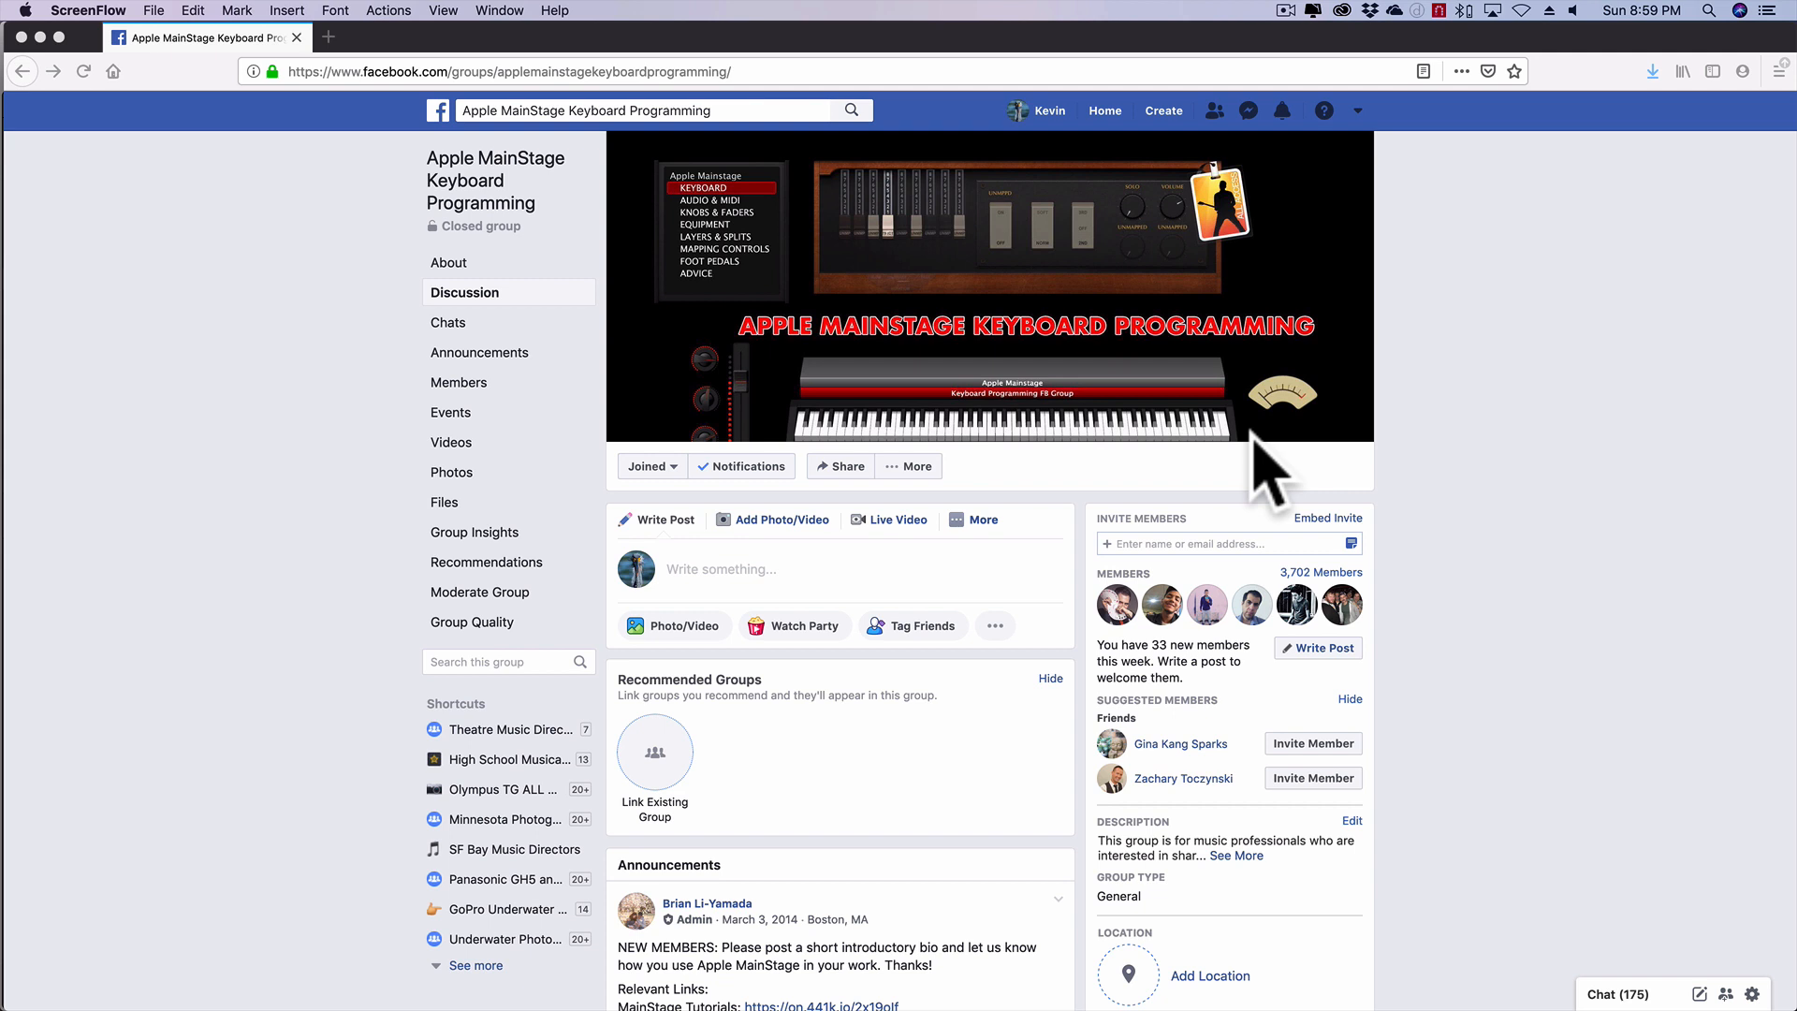
- Switch to Preview to display the Flutter Brass score excerpt
{"action": "key", "text": "super+Tab"}
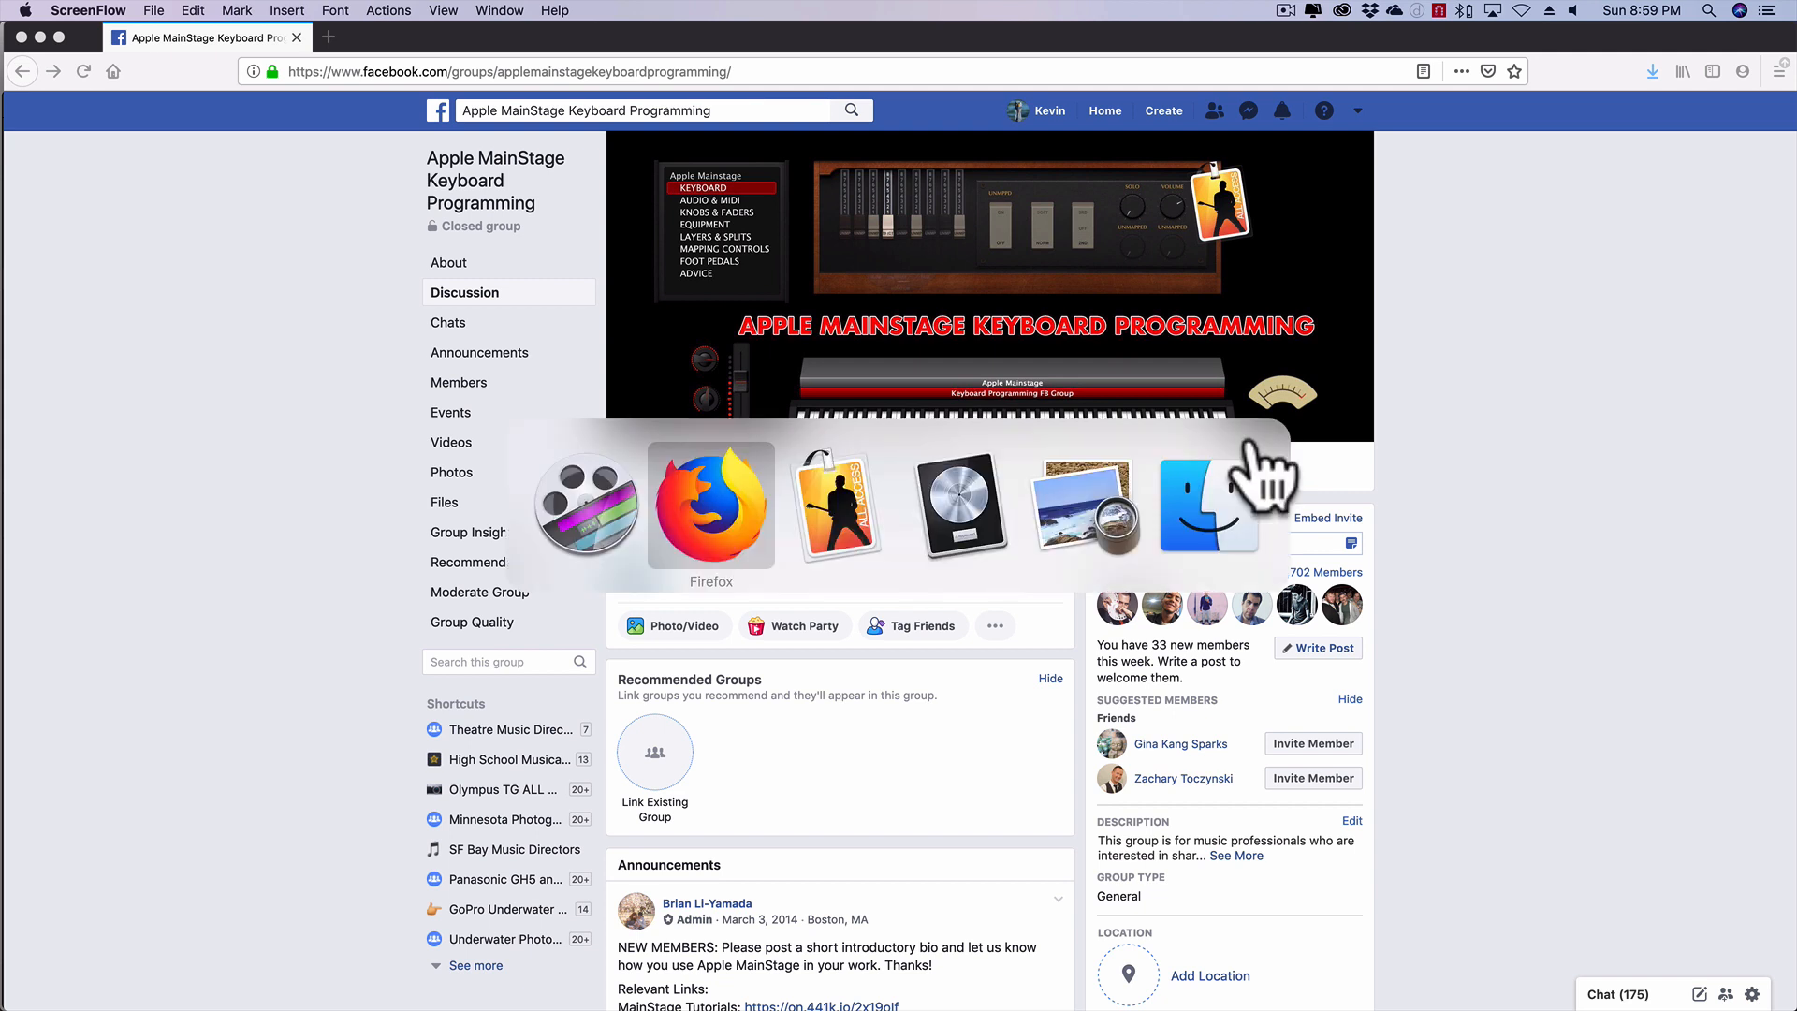
{"action": "key", "text": "super+Tab"}
{"action": "key", "text": "super+Tab"}
{"action": "key", "text": "super+Tab"}
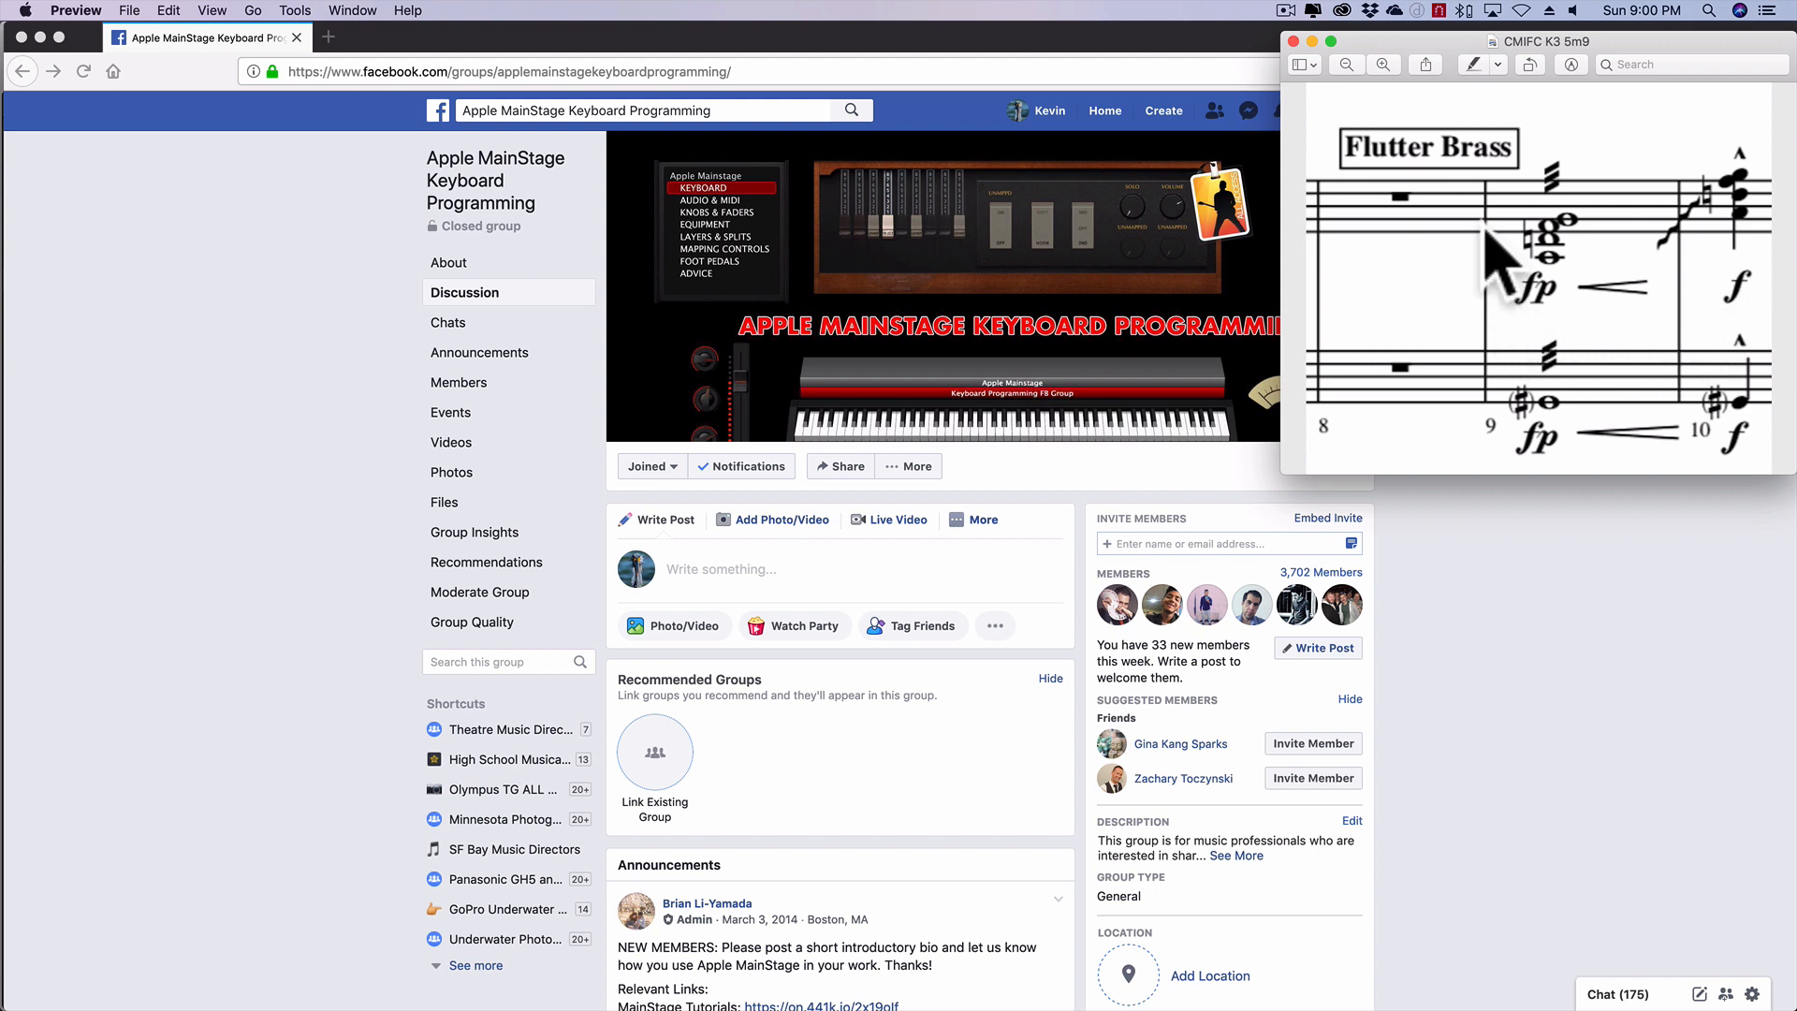
- Switch to the MainStage concert Catch Me If You Can K3 Act 1 and bring the score excerpt in front of it
{"action": "key", "text": "super+Tab"}
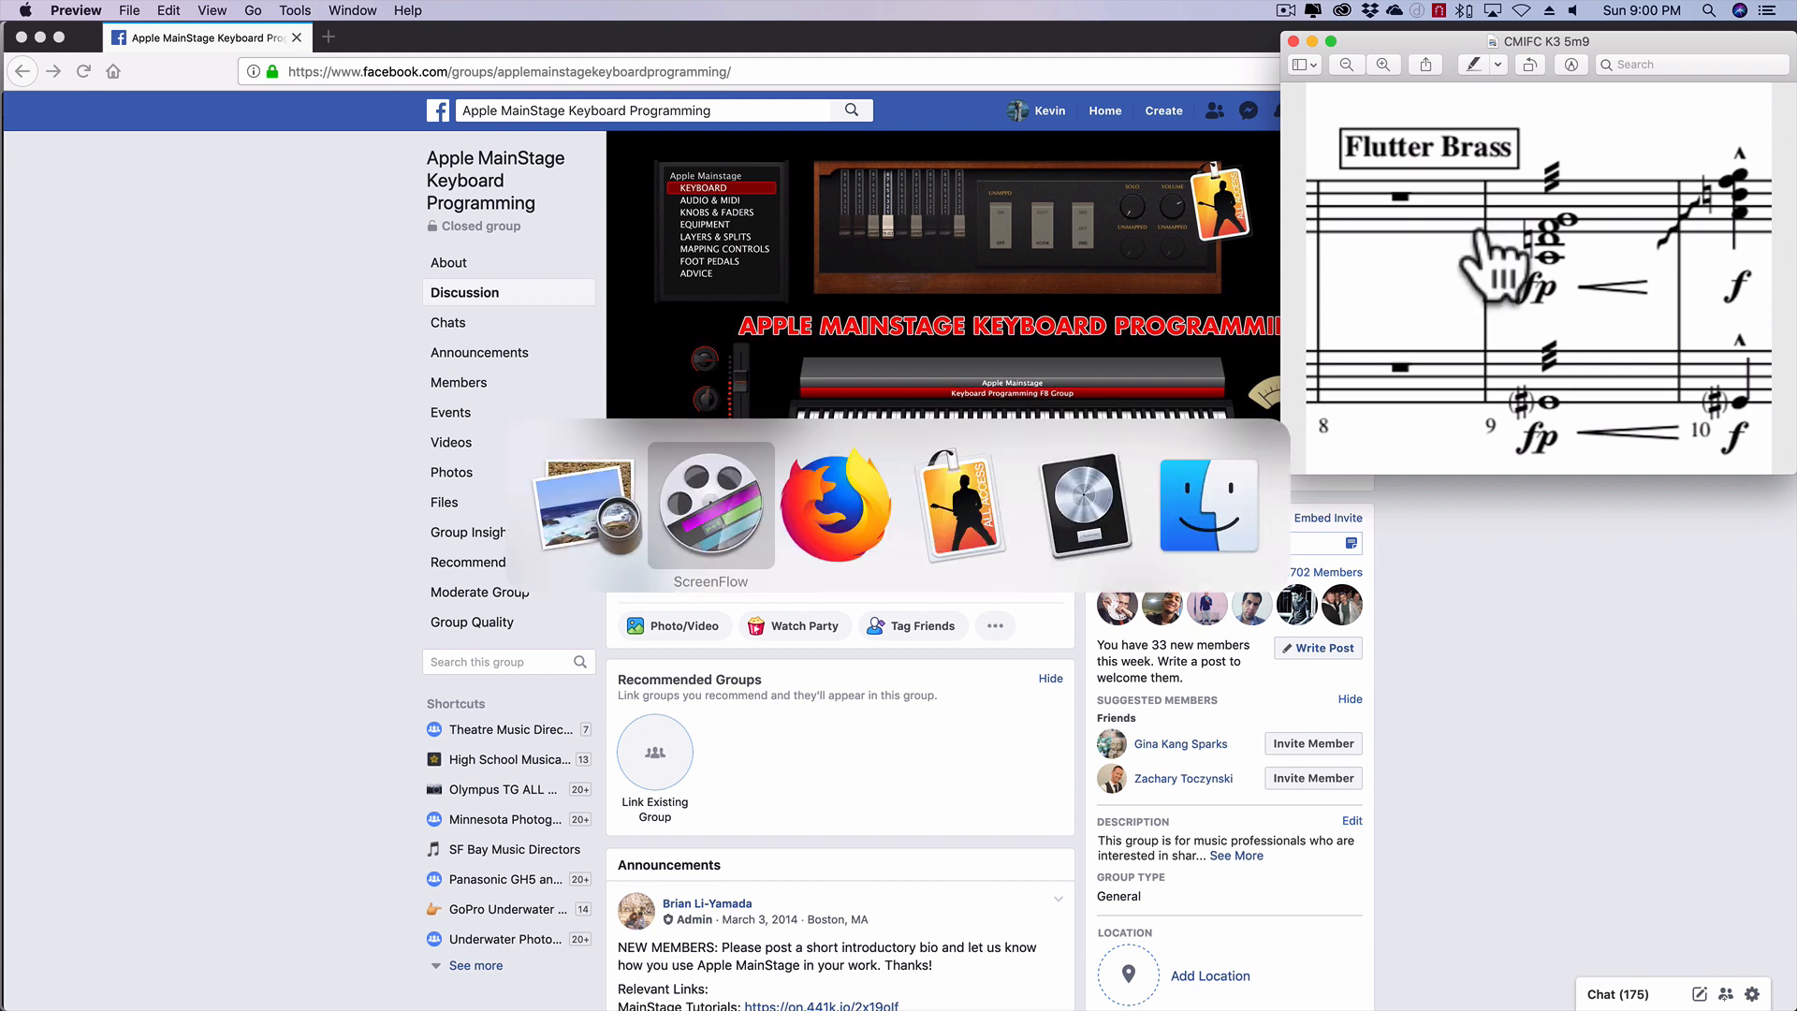
{"action": "key", "text": "super+Tab"}
{"action": "key", "text": "super+Tab"}
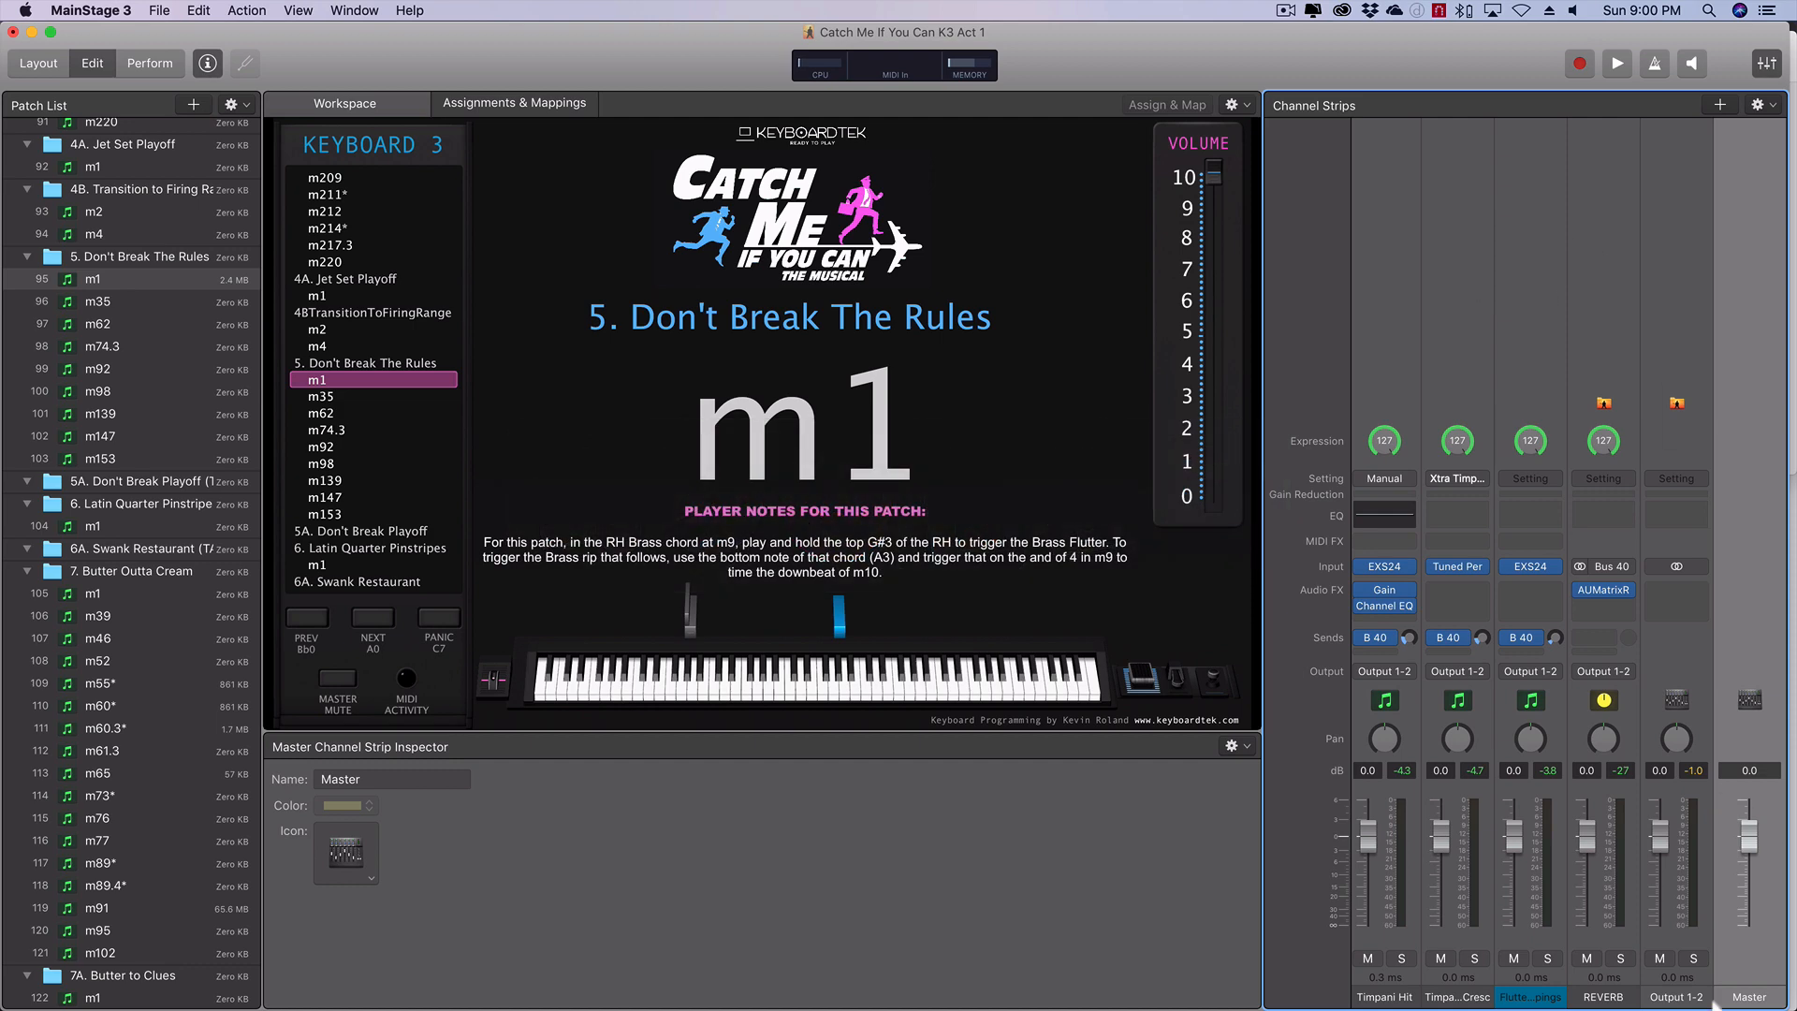
{"action": "mouse_move", "coordinate": [1712, 1005]}
{"action": "left_click", "coordinate": [1733, 969]}
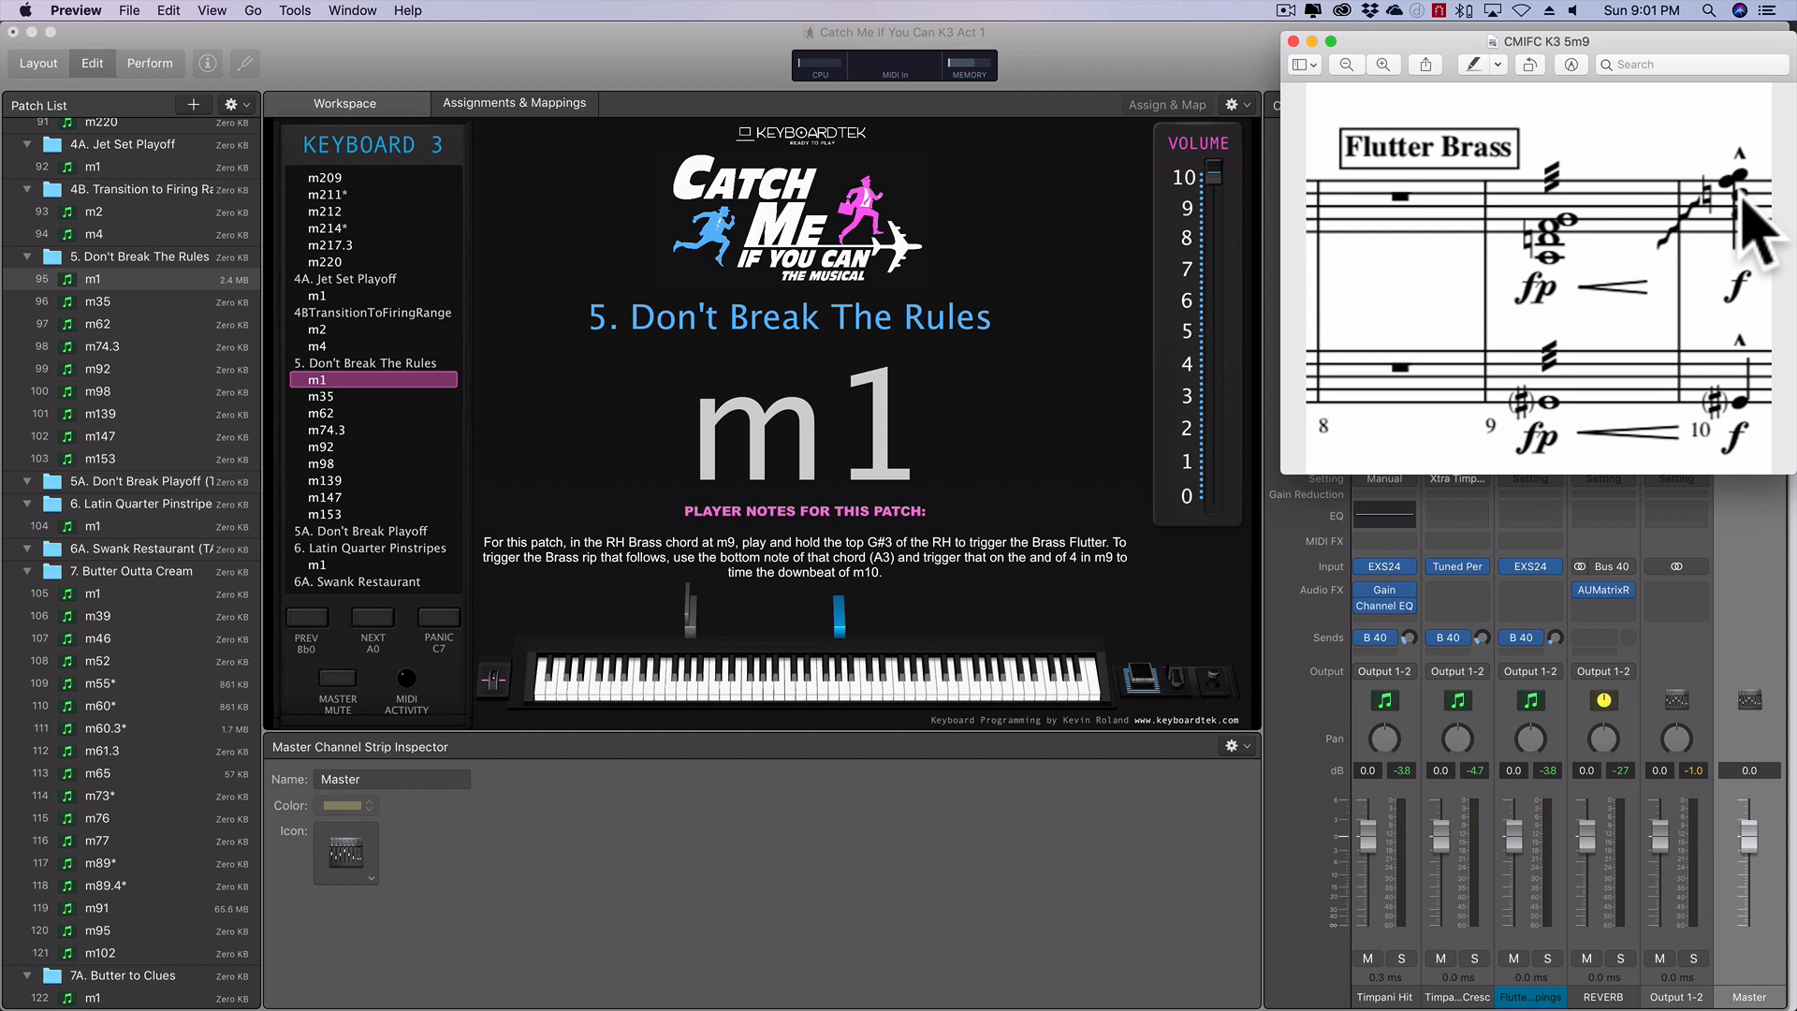
- Switch to the Logic Pro X project Mainstage Tutorial and bring the Flutter Brass score excerpt in front of it
{"action": "key", "text": "super+Tab"}
{"action": "key", "text": "super+Tab"}
{"action": "key", "text": "super+Tab"}
{"action": "key", "text": "super+Tab"}
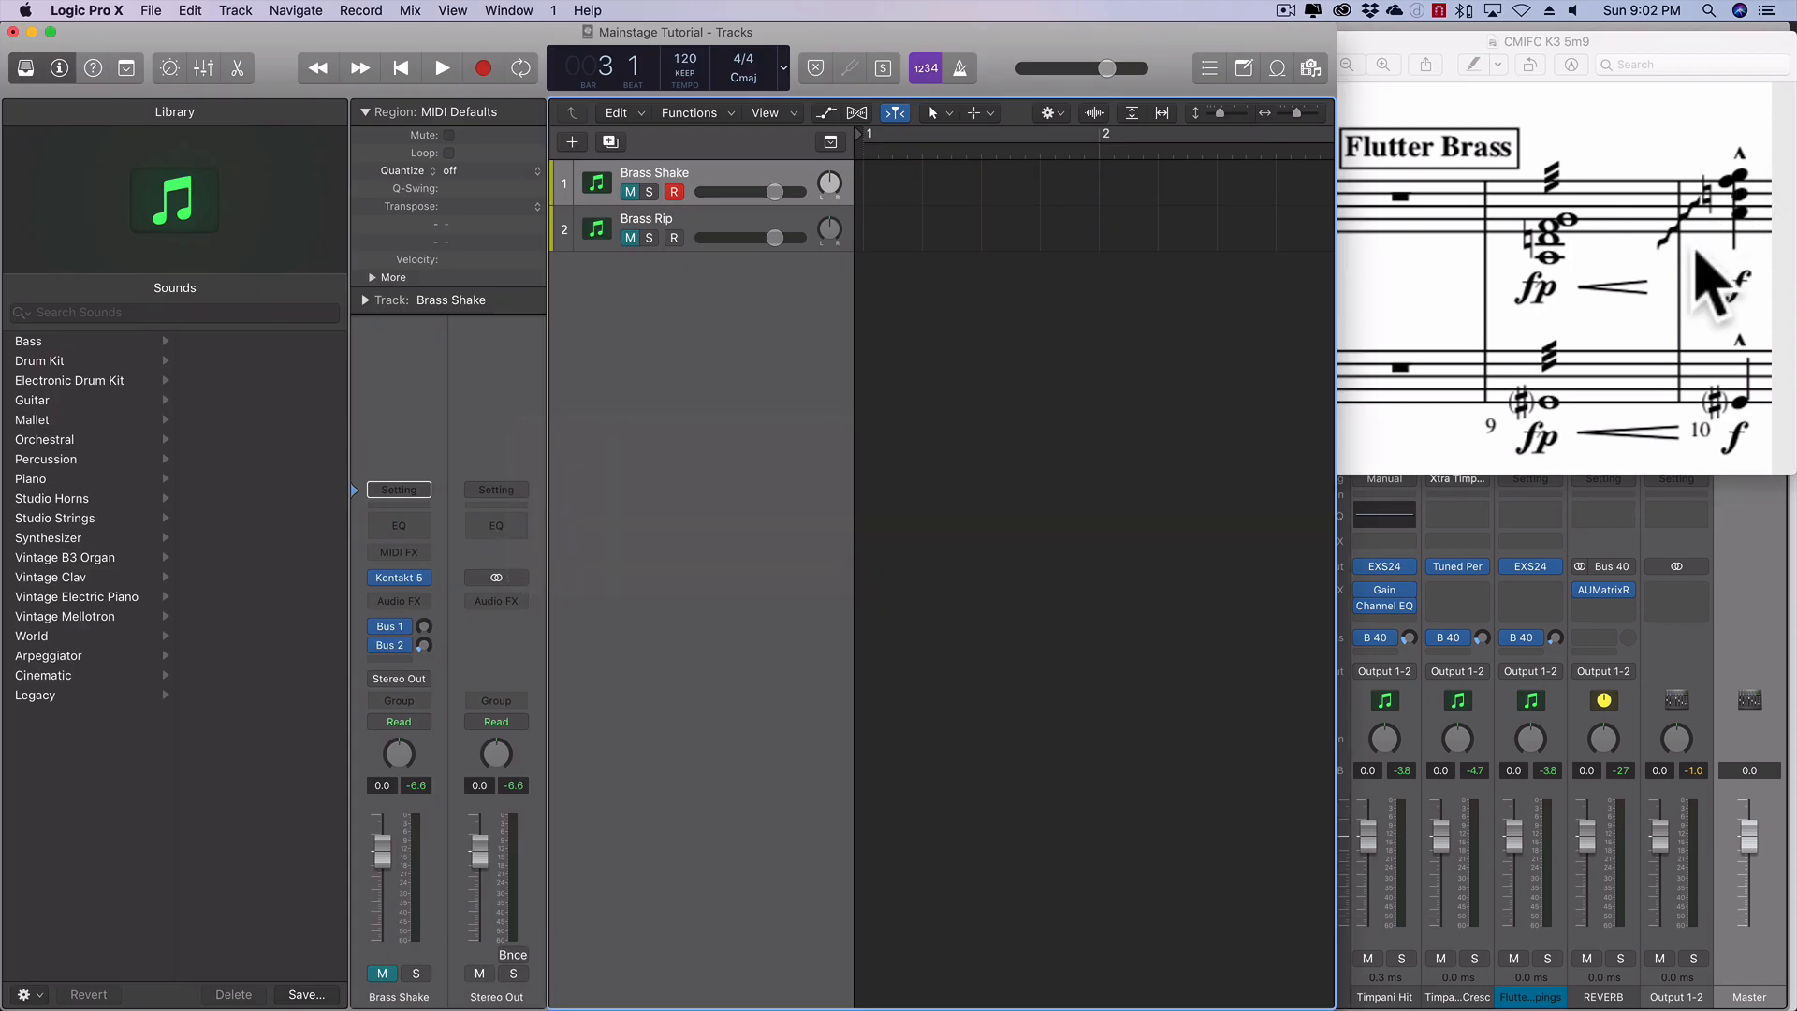
{"action": "left_click", "coordinate": [1539, 504]}
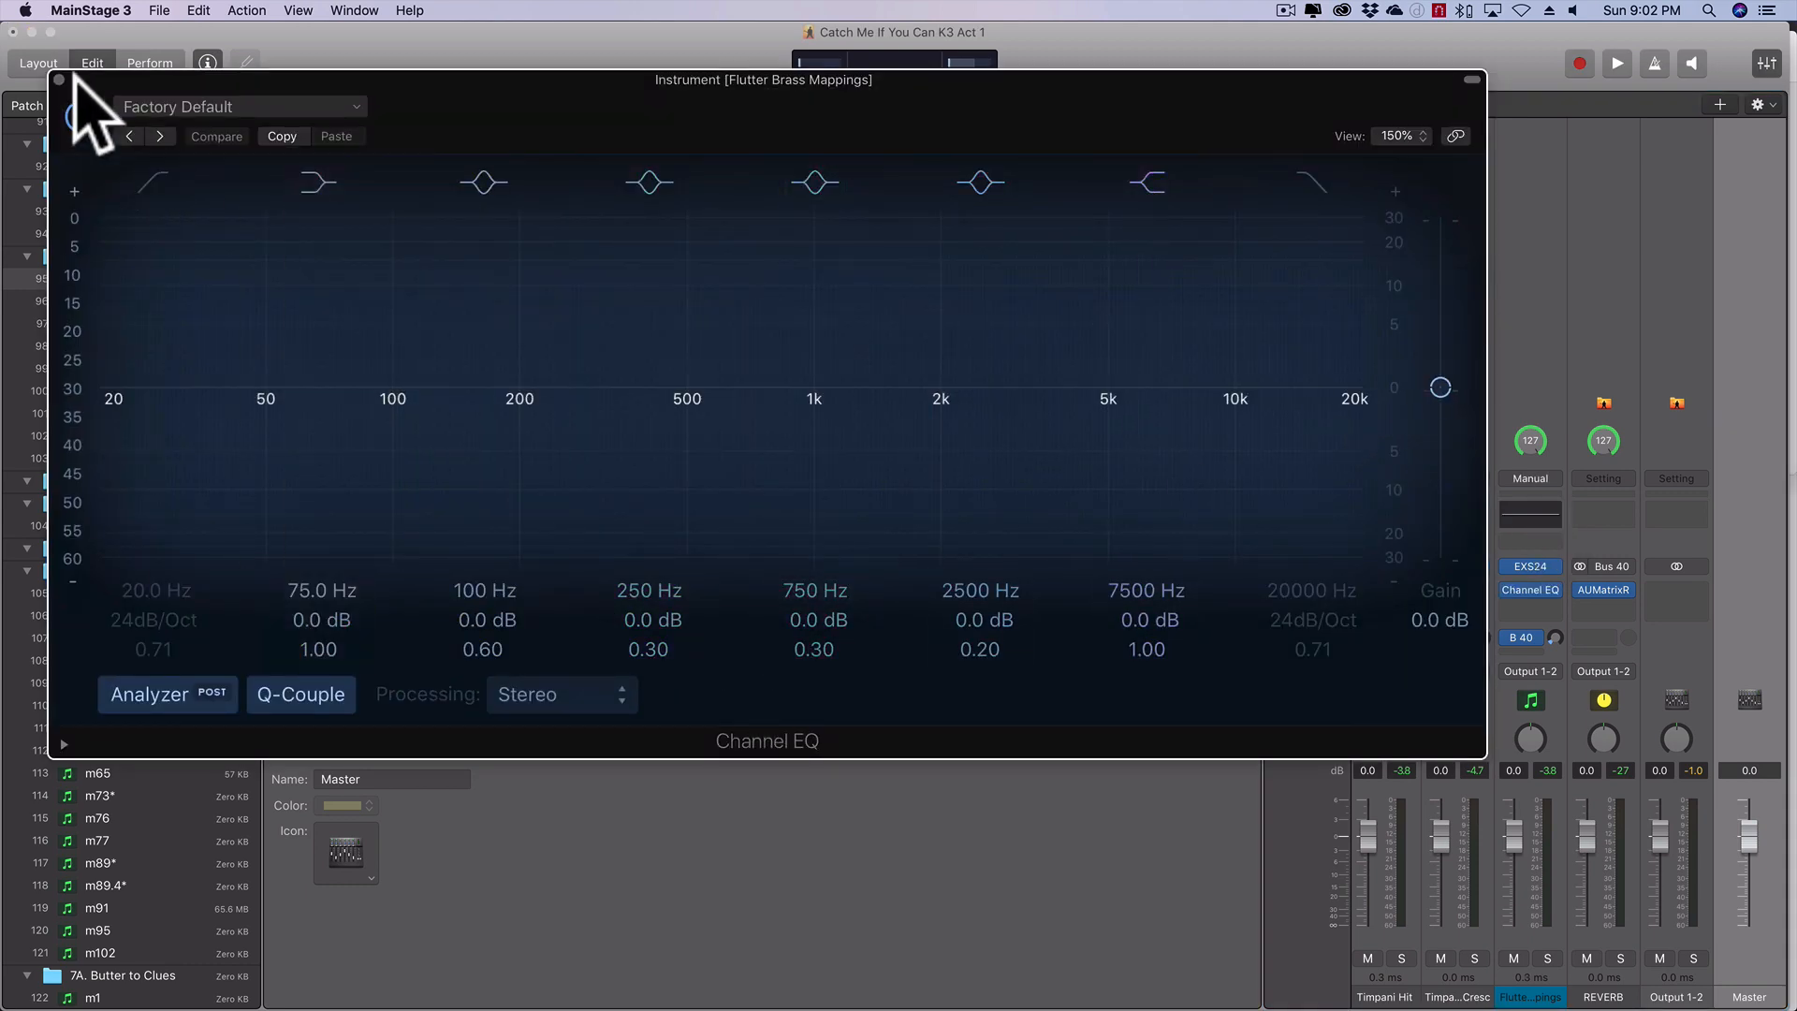
{"action": "left_click", "coordinate": [58, 79]}
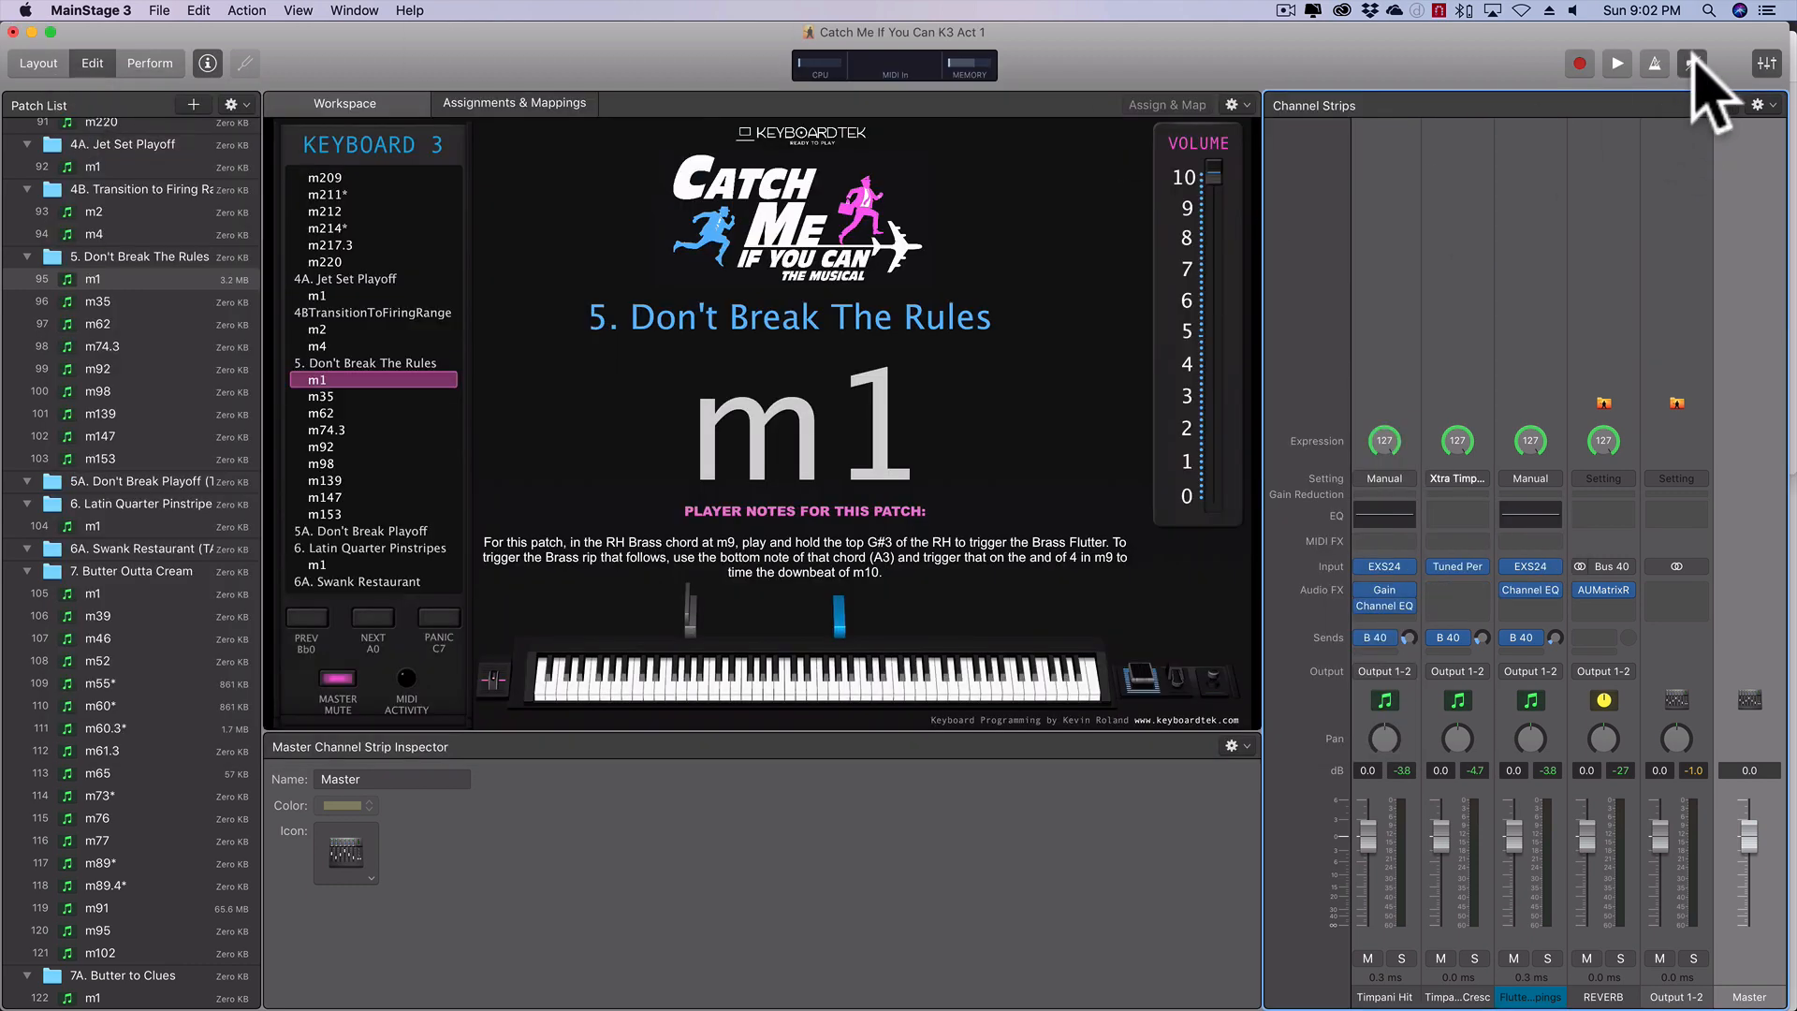
{"action": "key", "text": "super+Tab"}
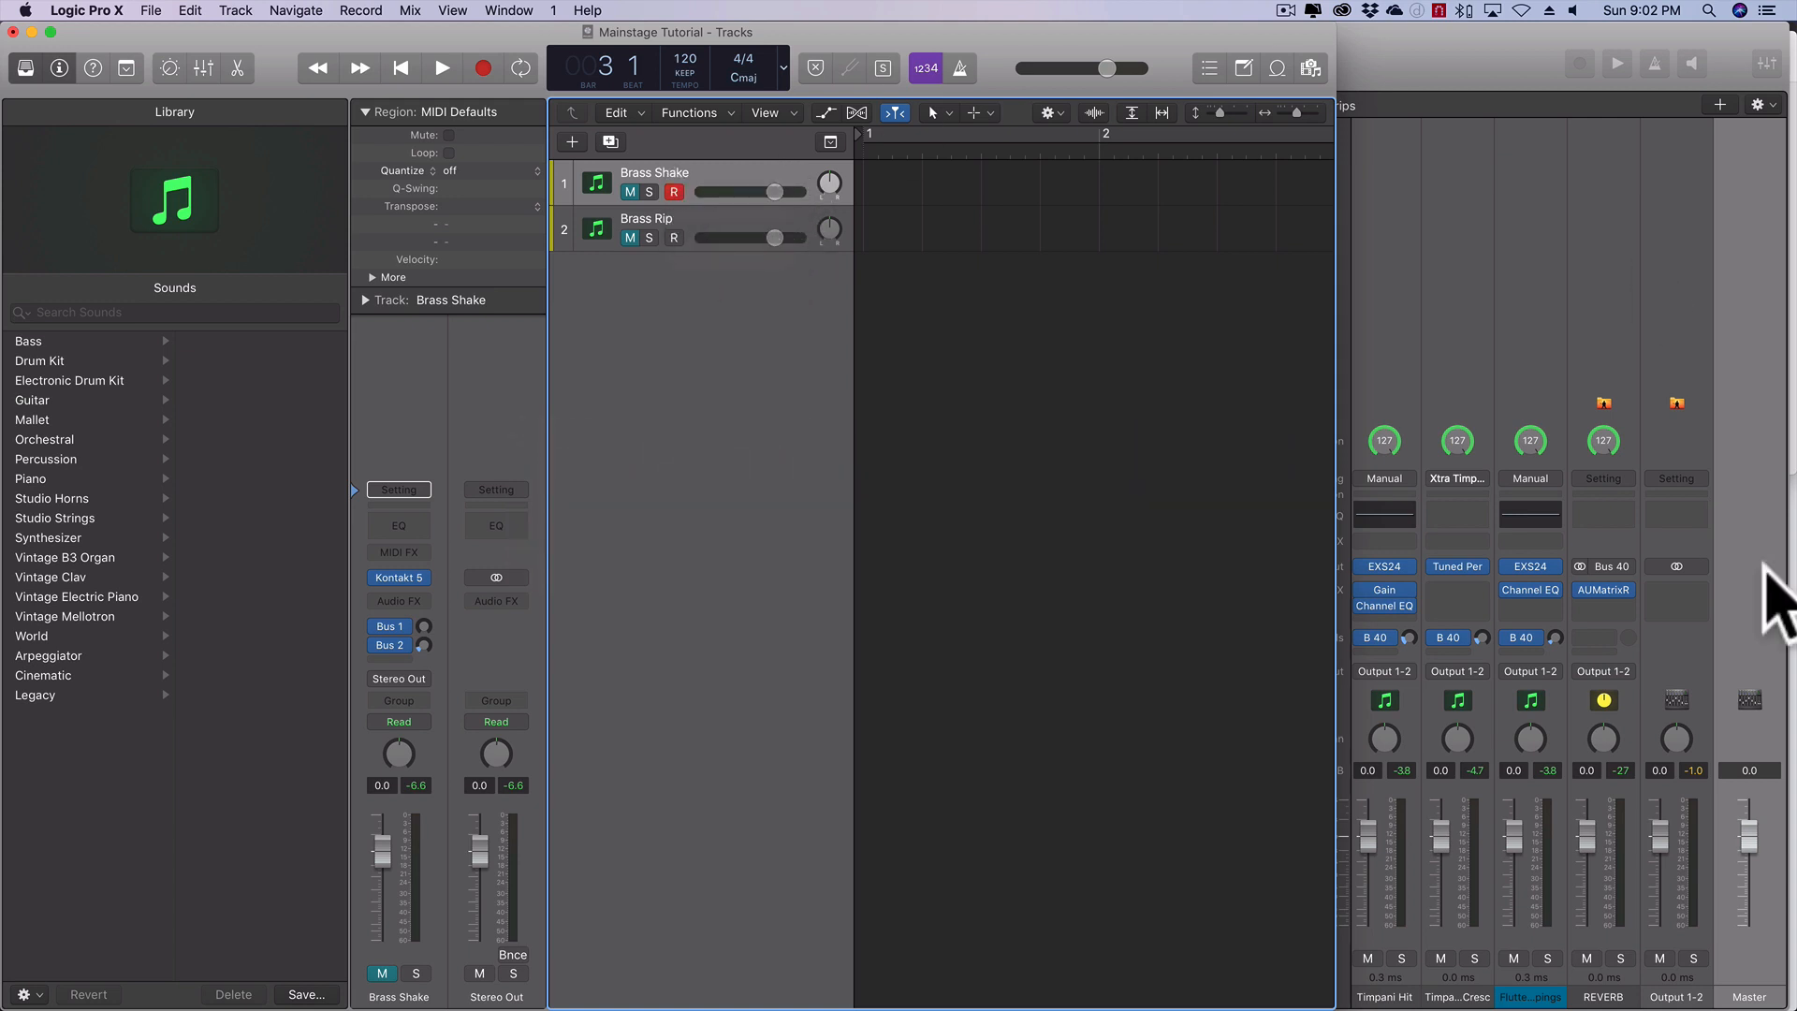
{"action": "left_click", "coordinate": [1718, 963]}
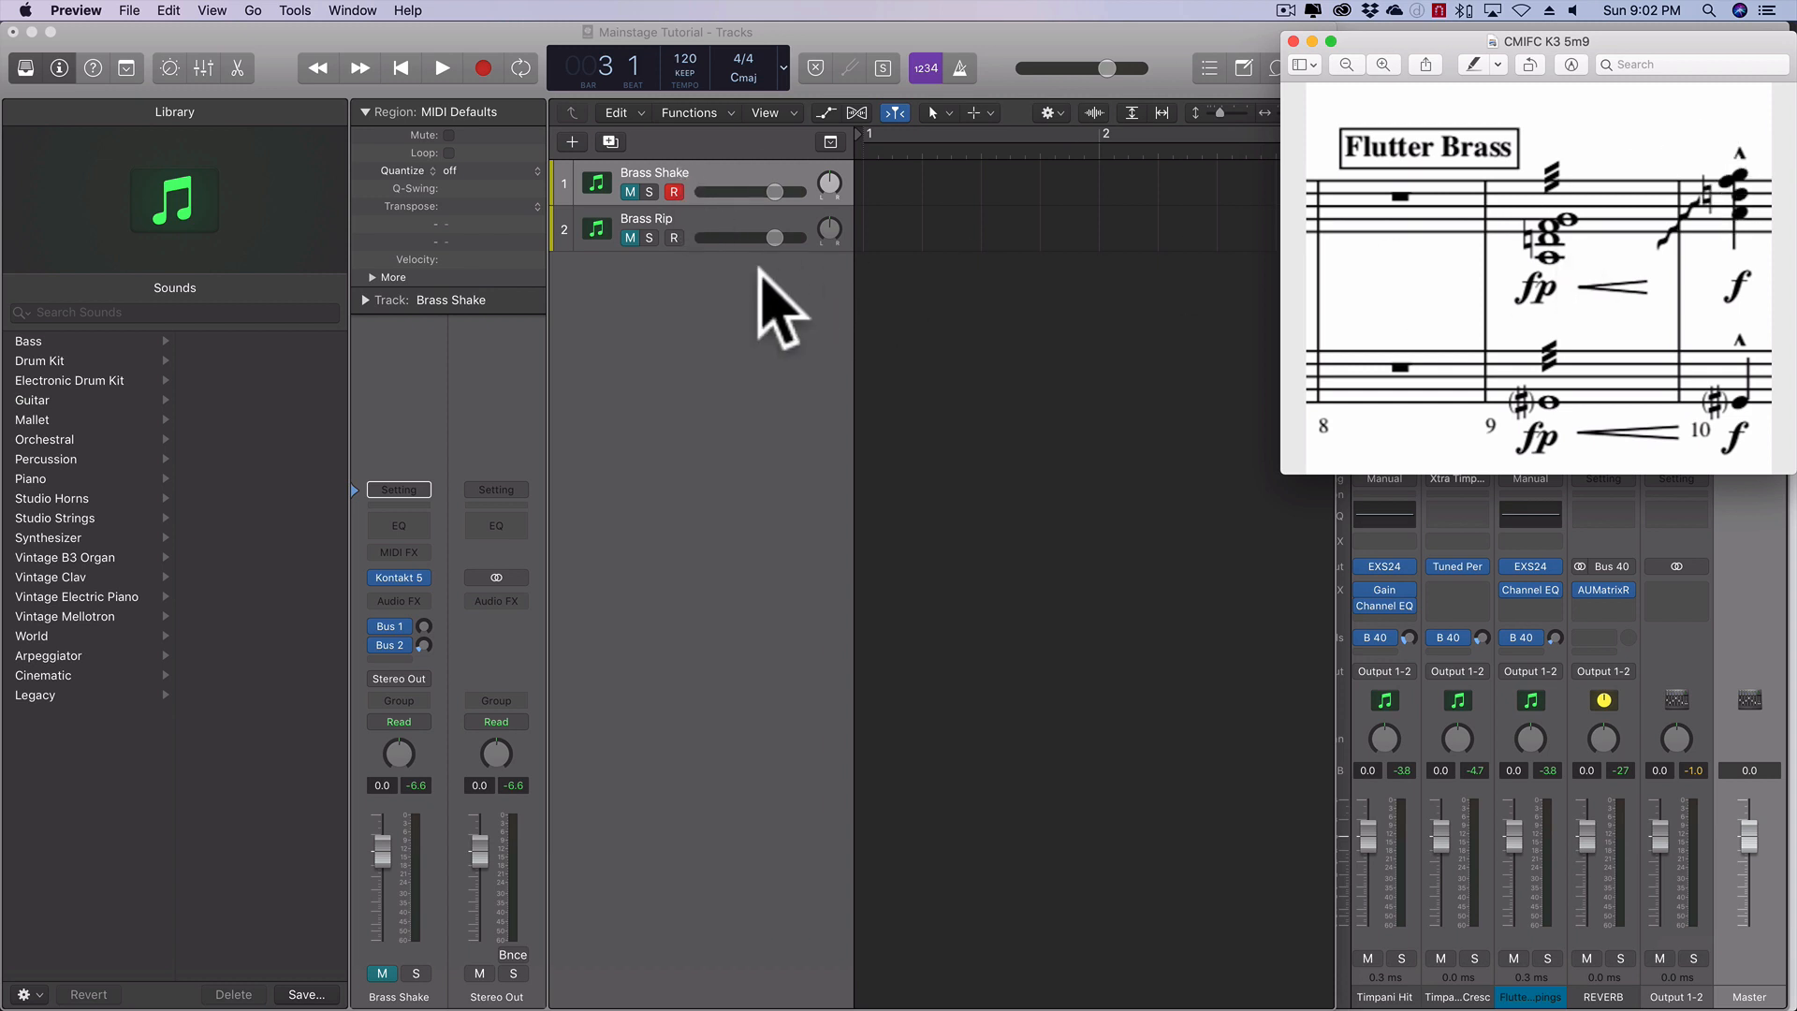
- Unmute the Brass Shake track and open its Kontakt 5 instrument
{"action": "left_click", "coordinate": [629, 192]}
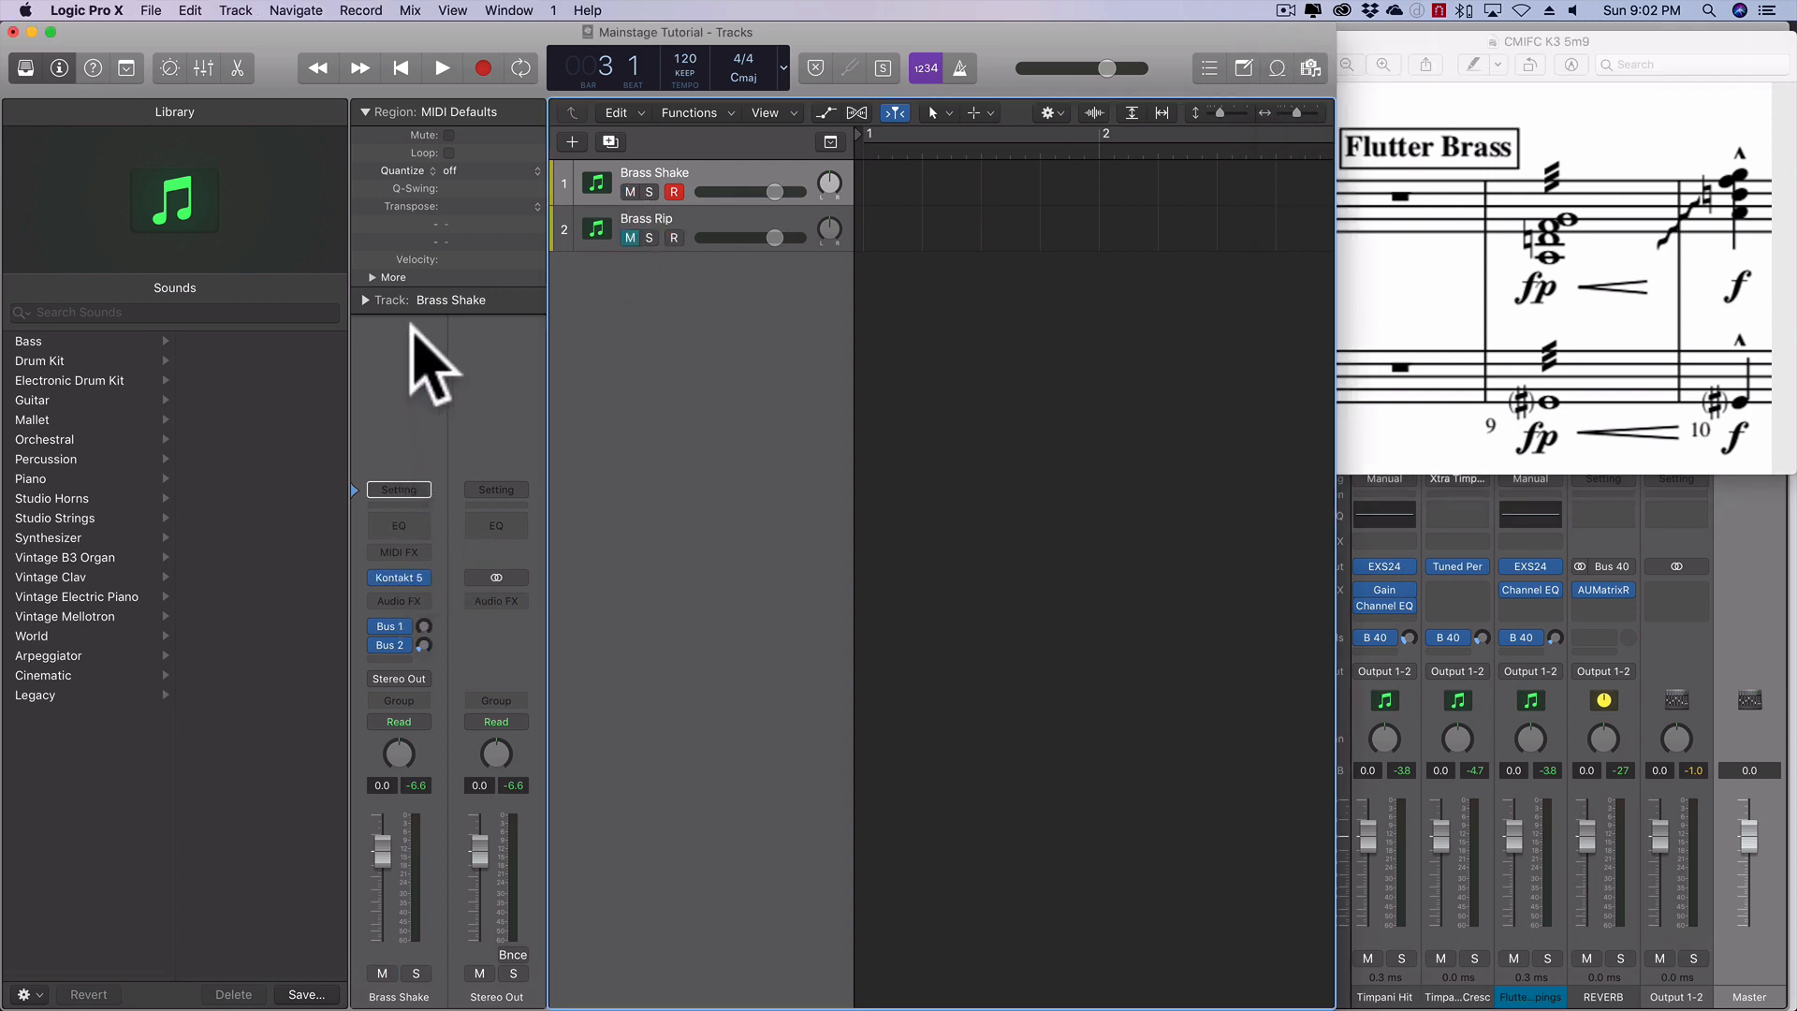
{"action": "left_click", "coordinate": [402, 574]}
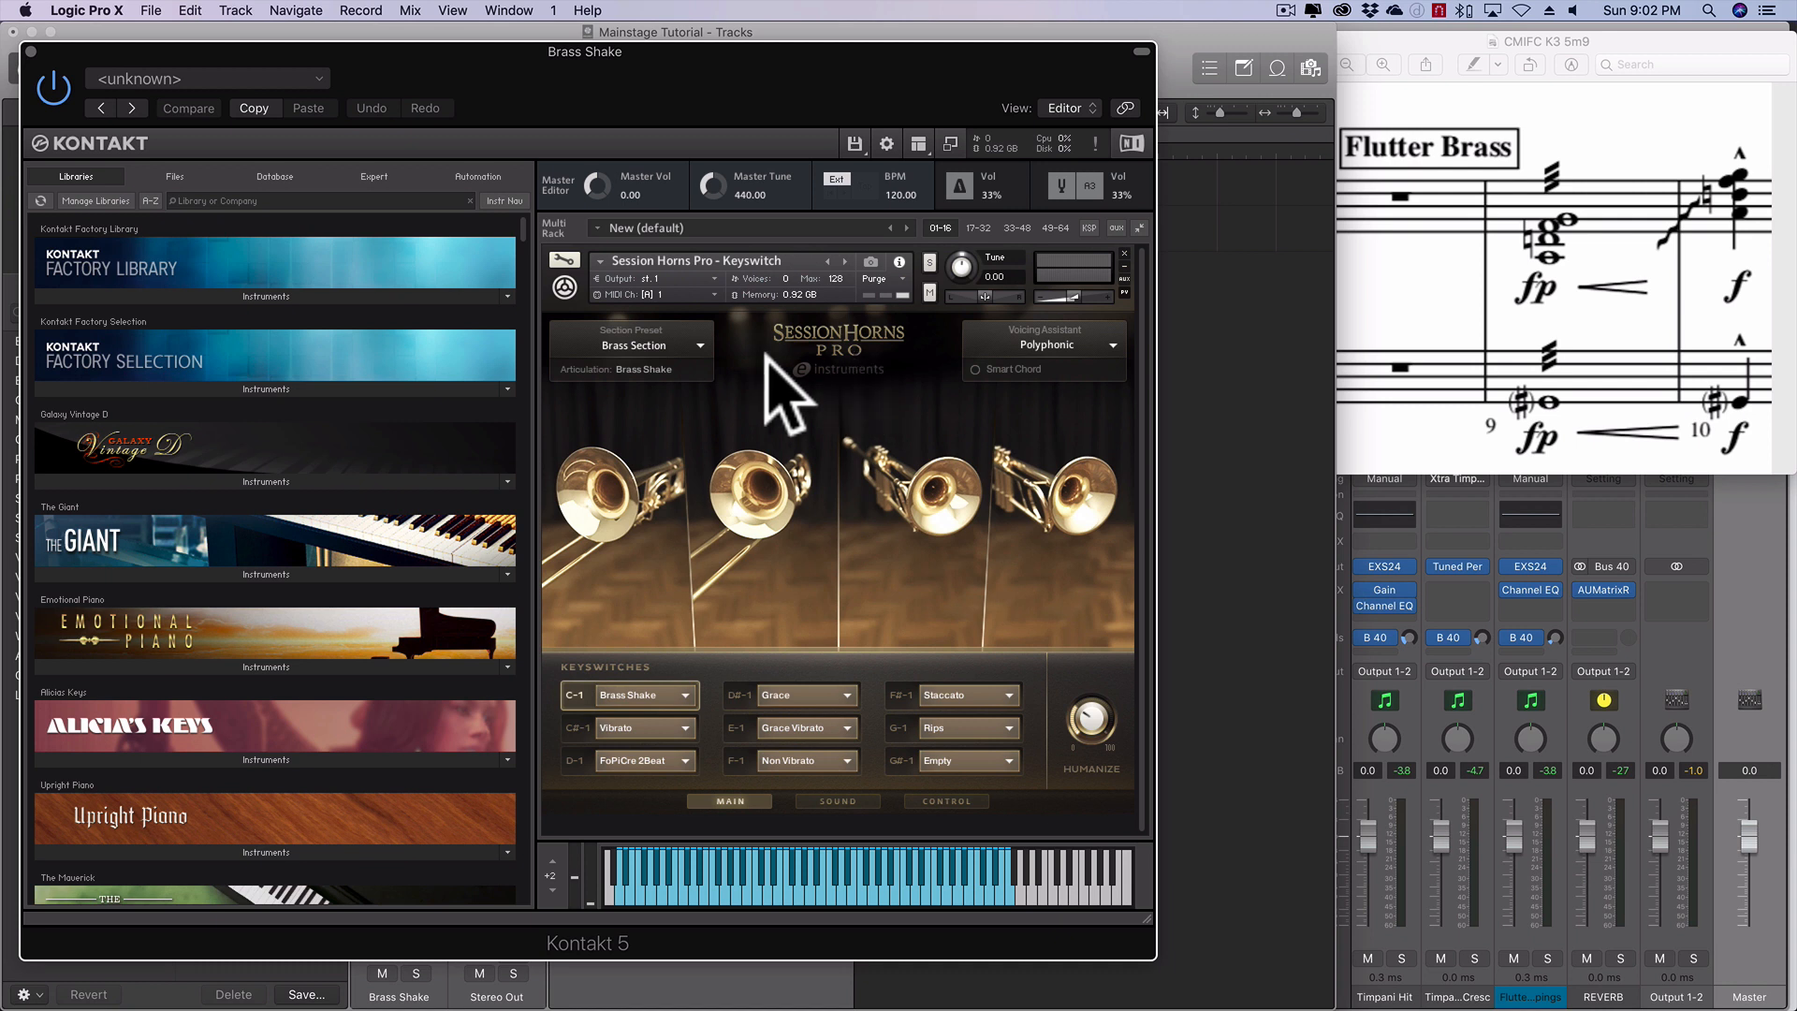
- Try the Sax & Brass 2 section preset in Session Horns Pro and return to the Brass Section preset
{"action": "left_click", "coordinate": [698, 343]}
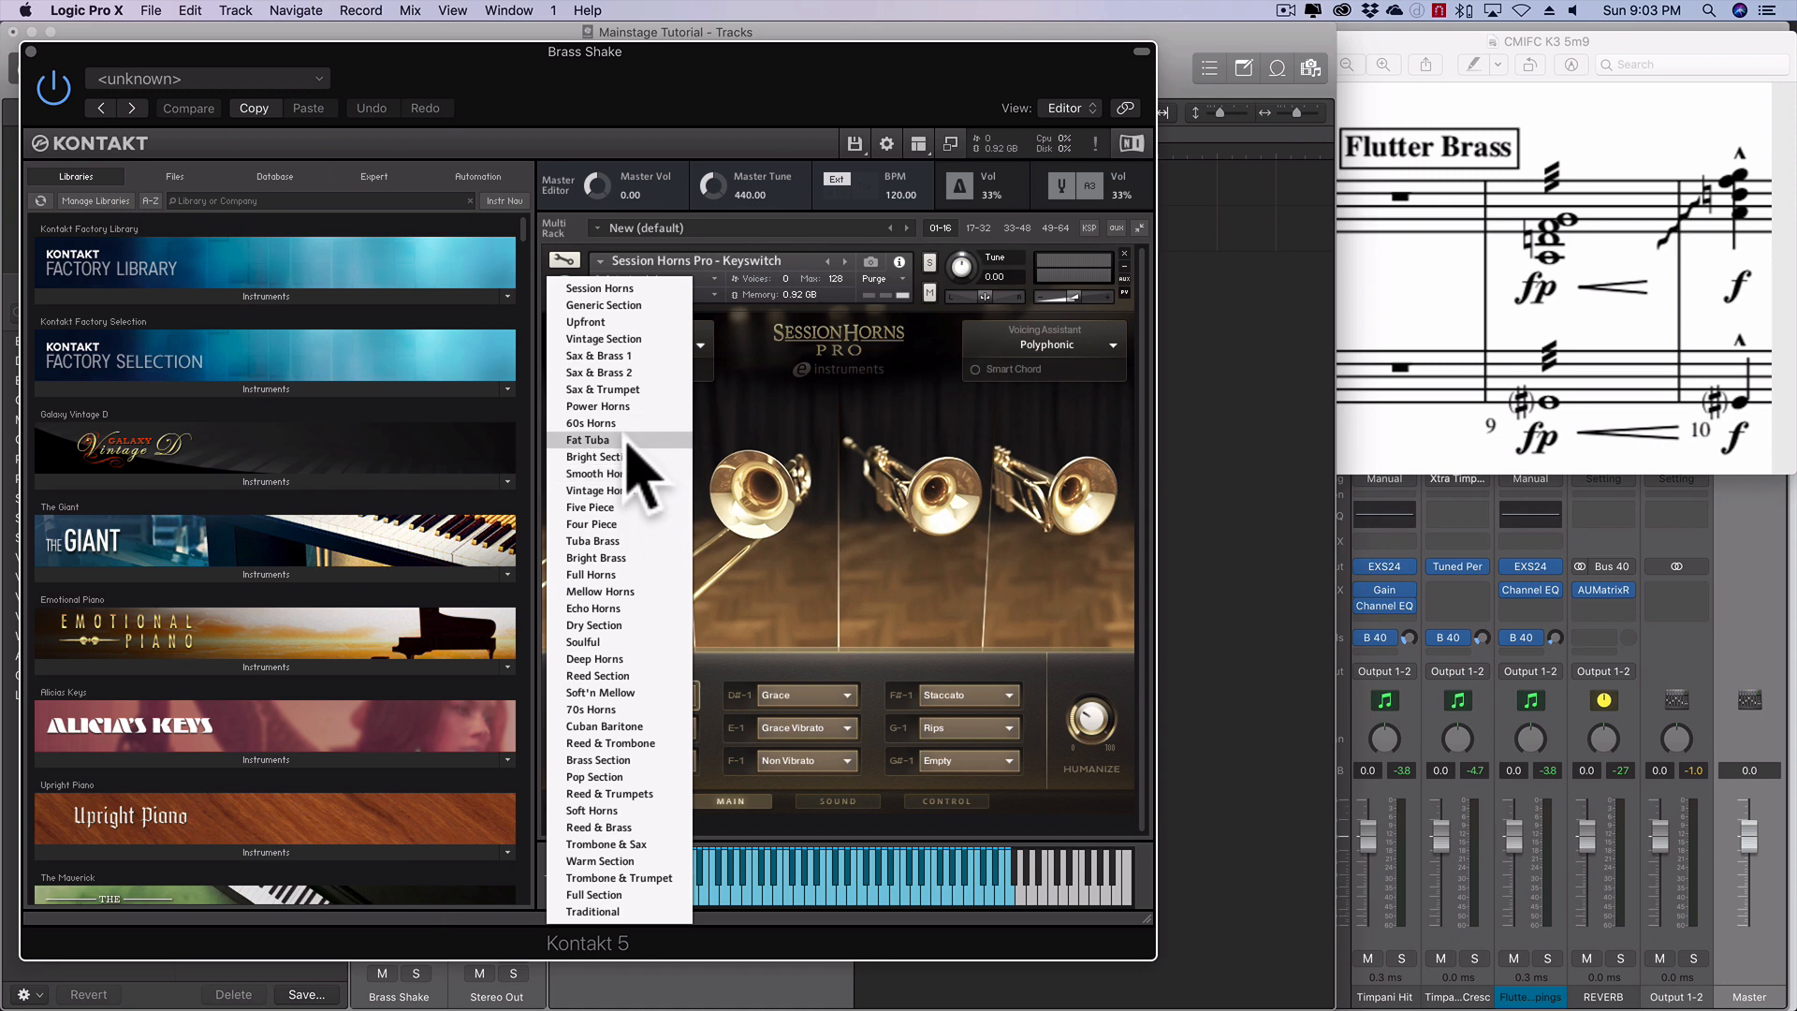
{"action": "left_click", "coordinate": [627, 371]}
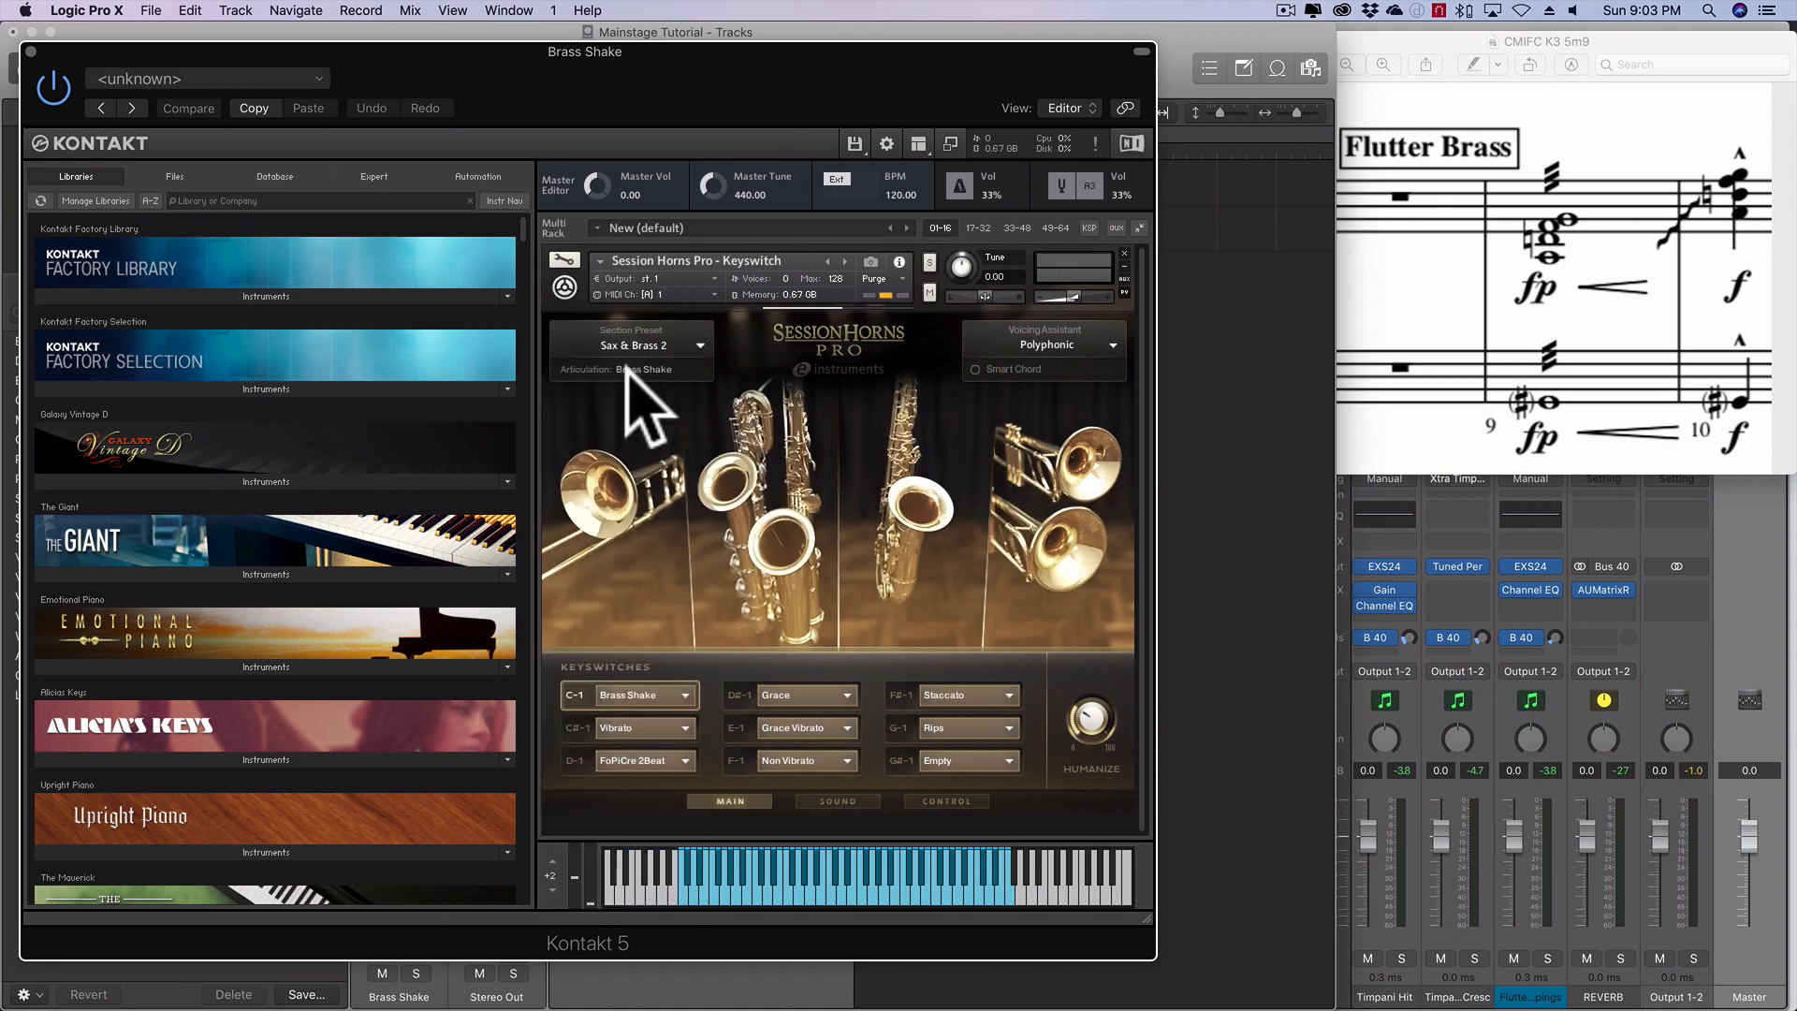
{"action": "left_click", "coordinate": [705, 365]}
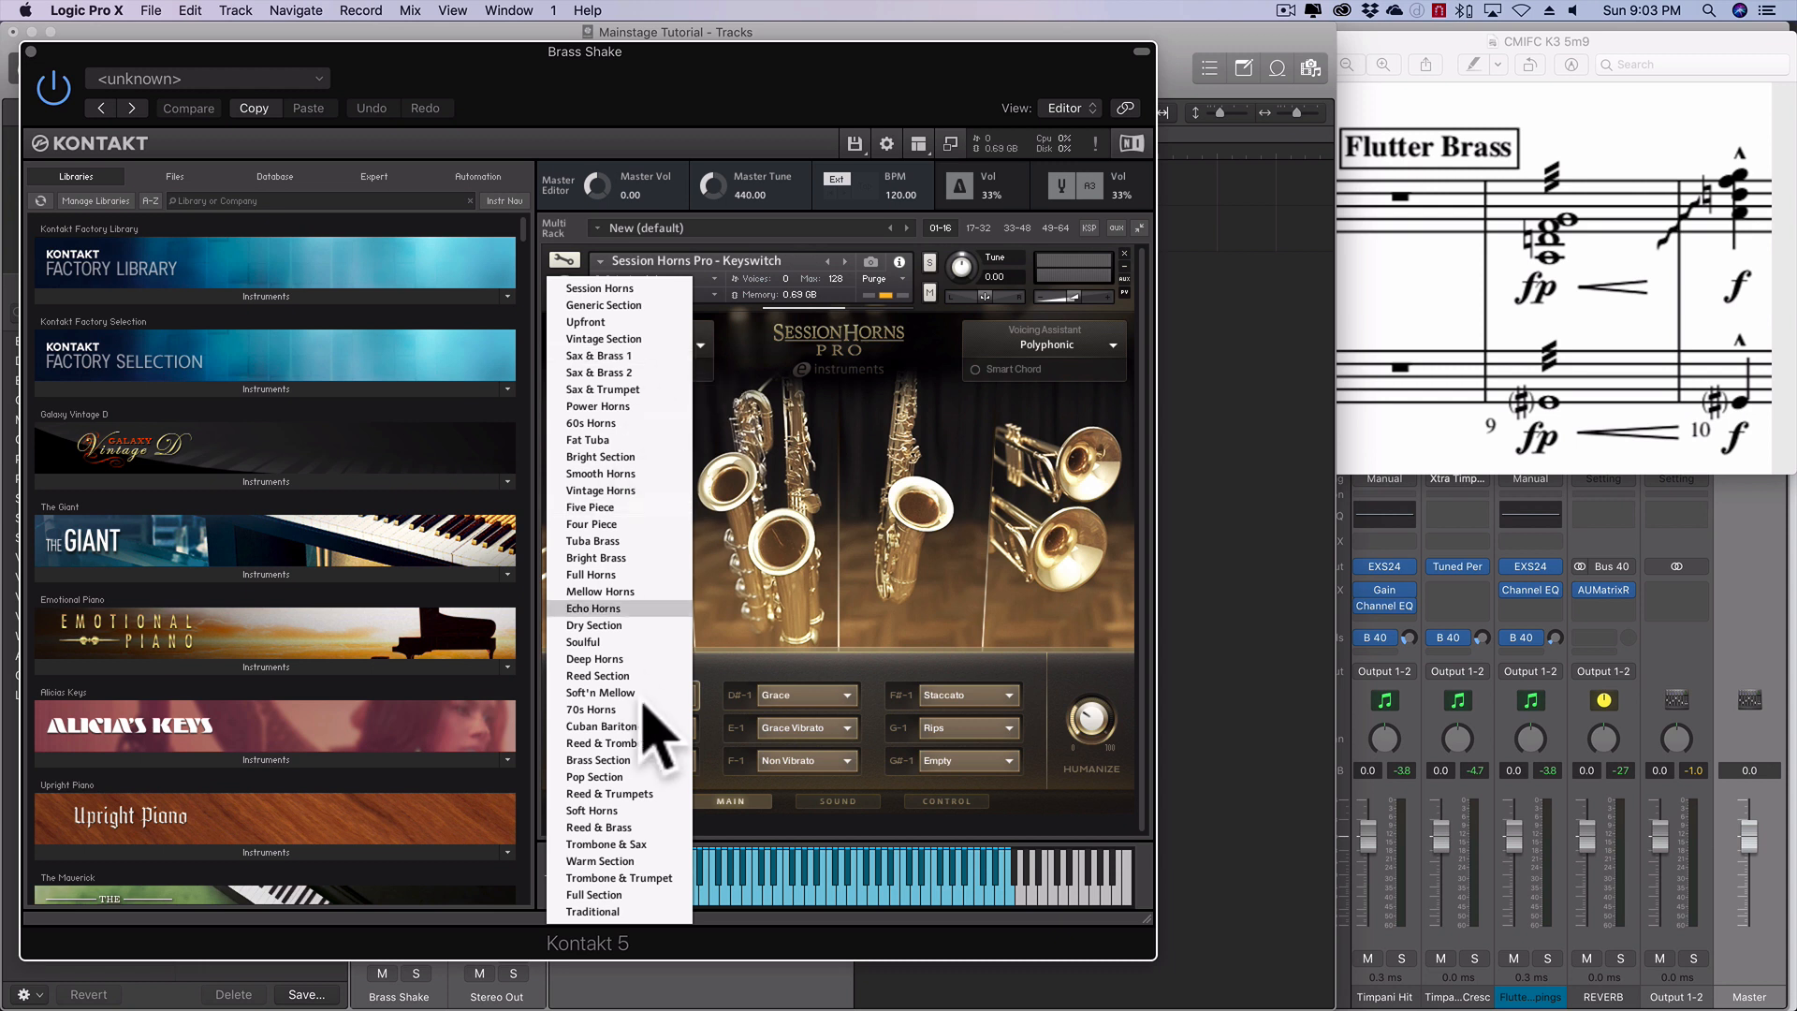
{"action": "left_click", "coordinate": [622, 760]}
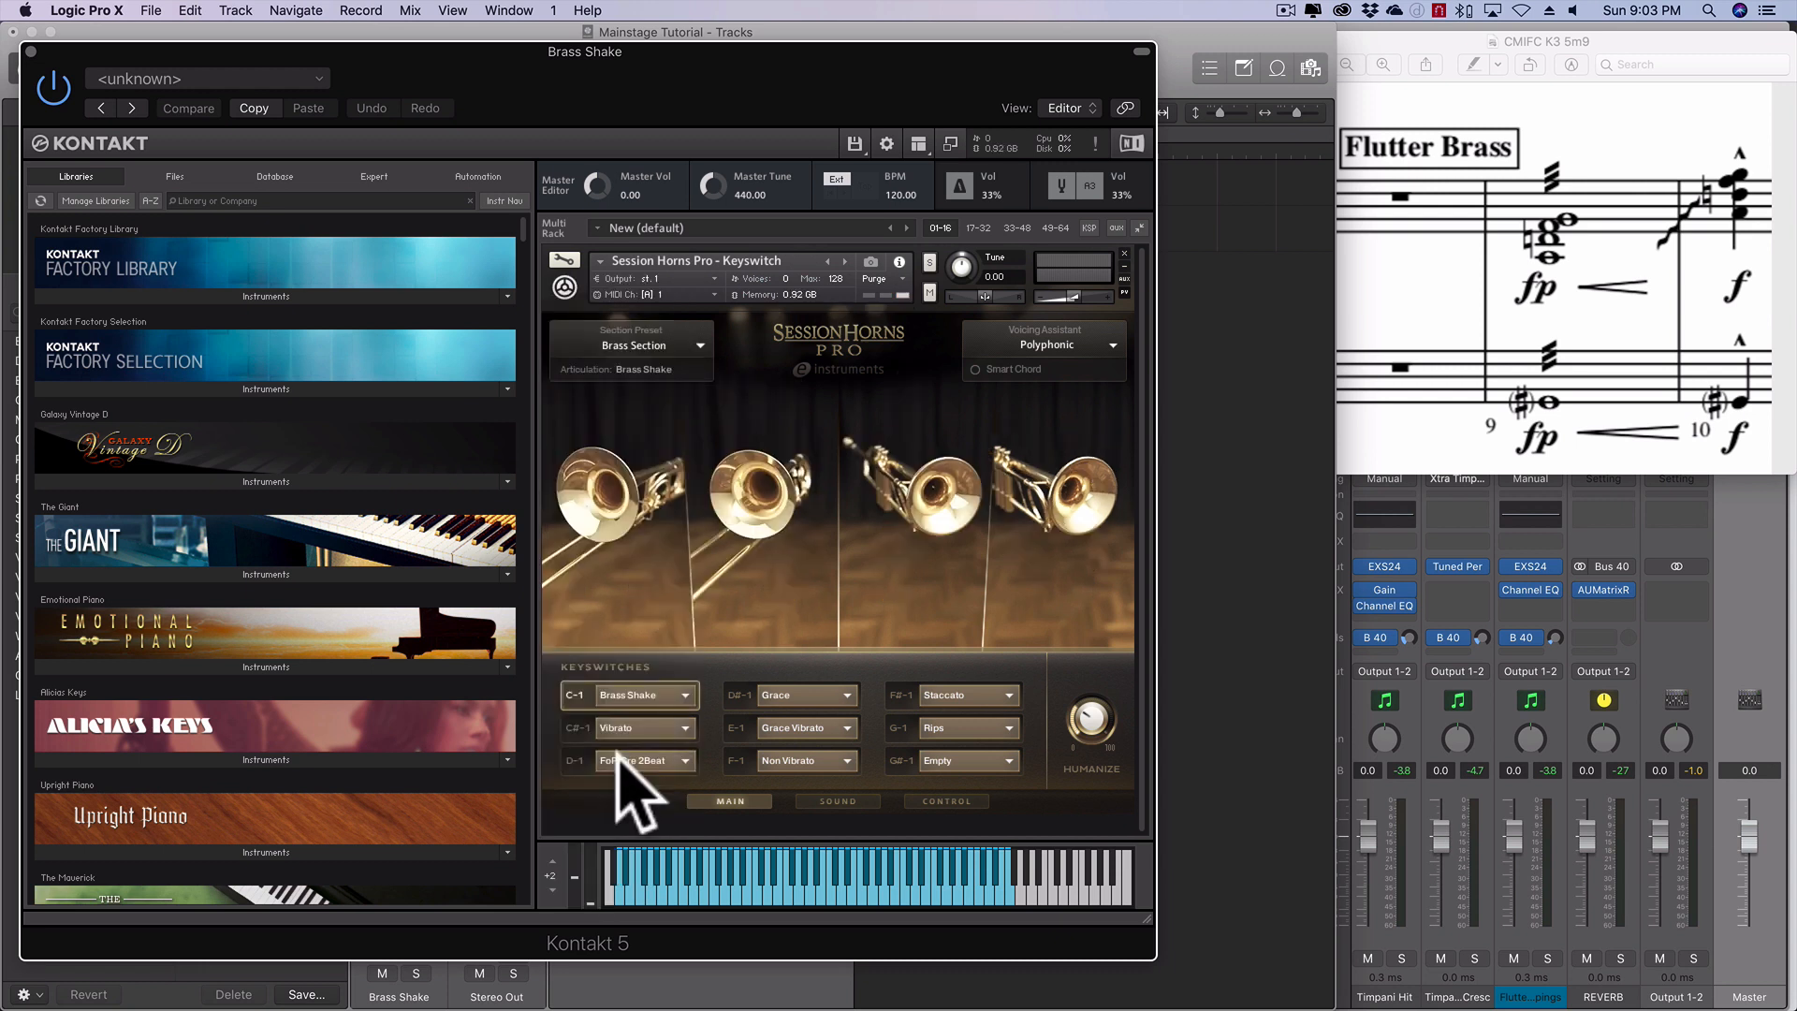
- Assign the Brass Shake articulation to the C-1 keyswitch and close the Kontakt window
{"action": "left_click", "coordinate": [680, 698]}
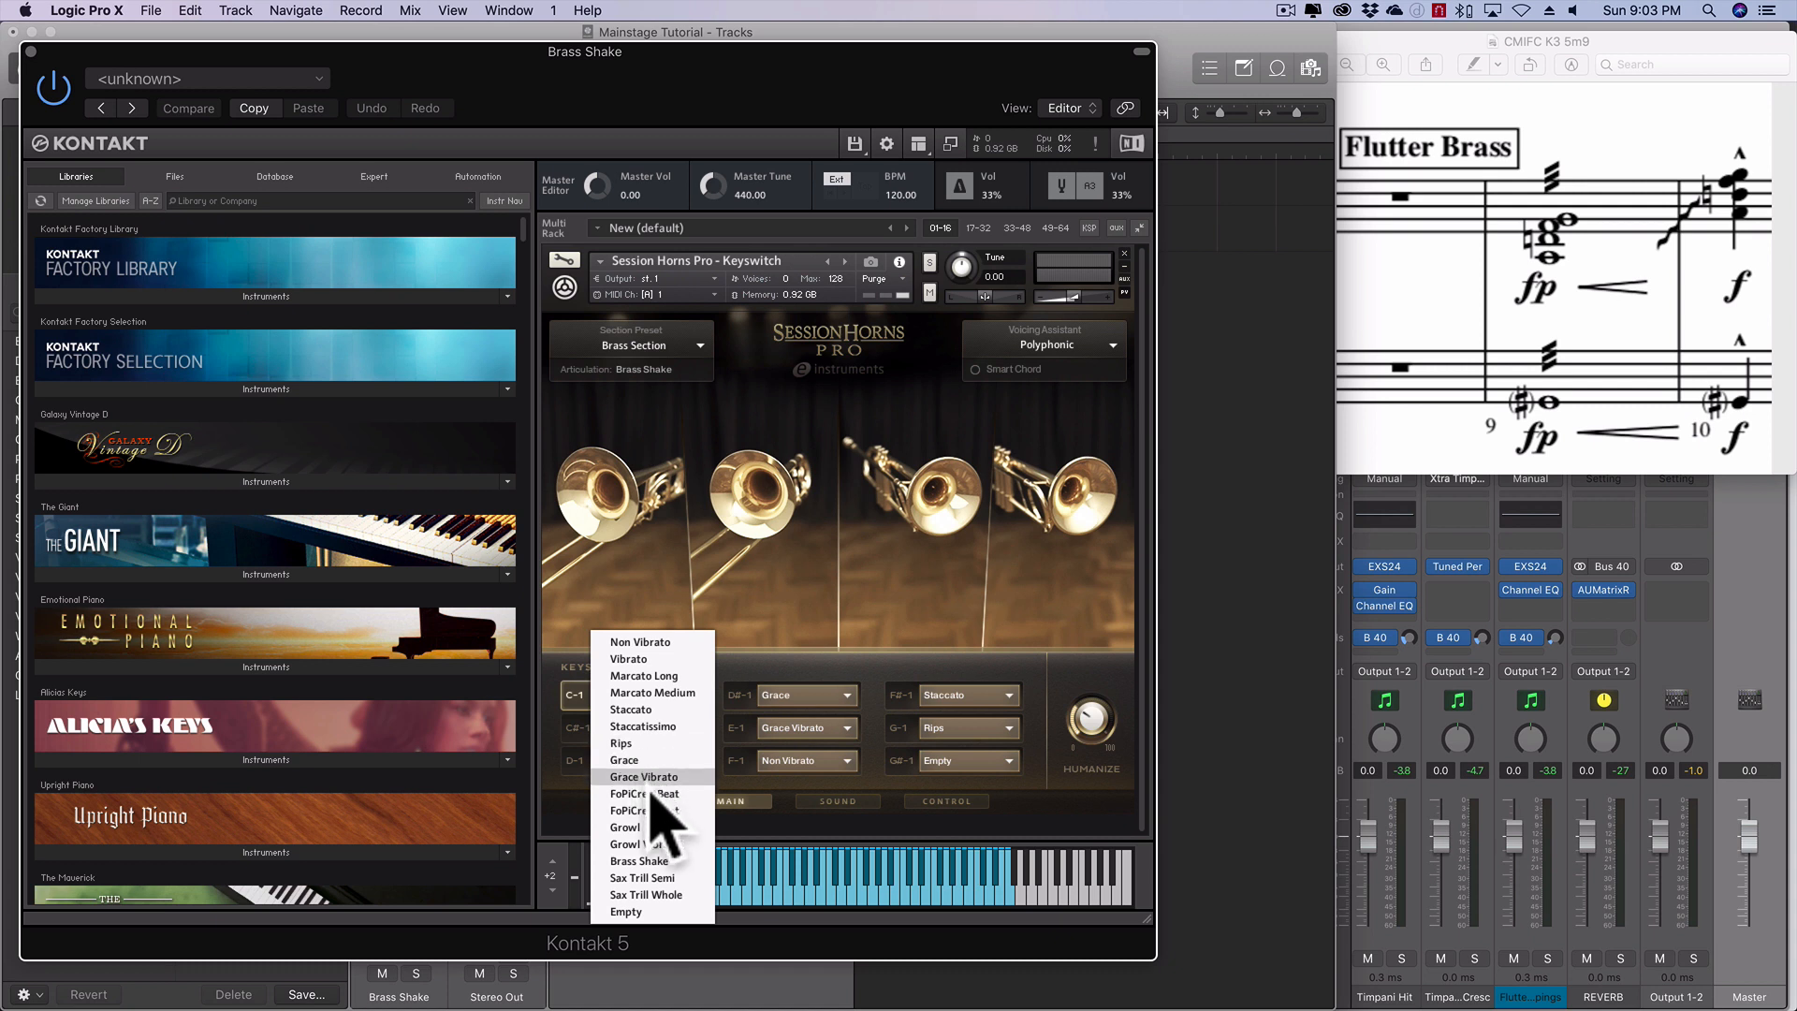
{"action": "left_click", "coordinate": [657, 861]}
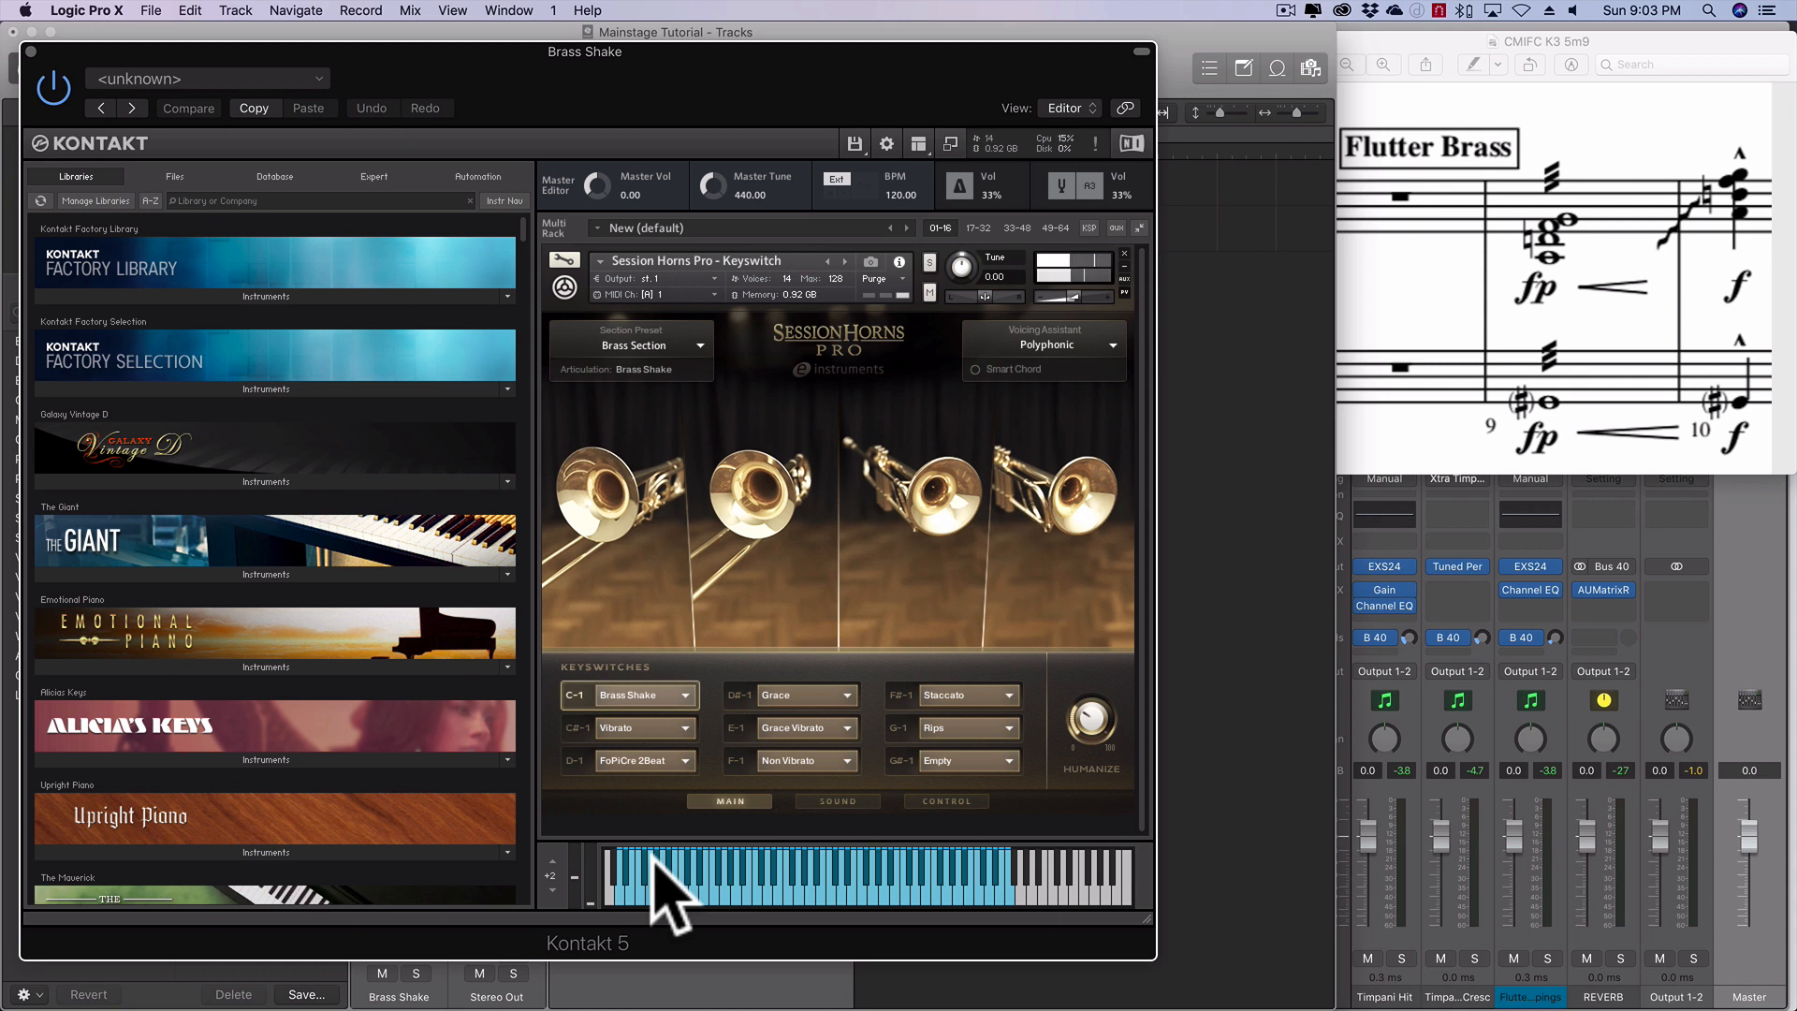
{"action": "left_click", "coordinate": [31, 51]}
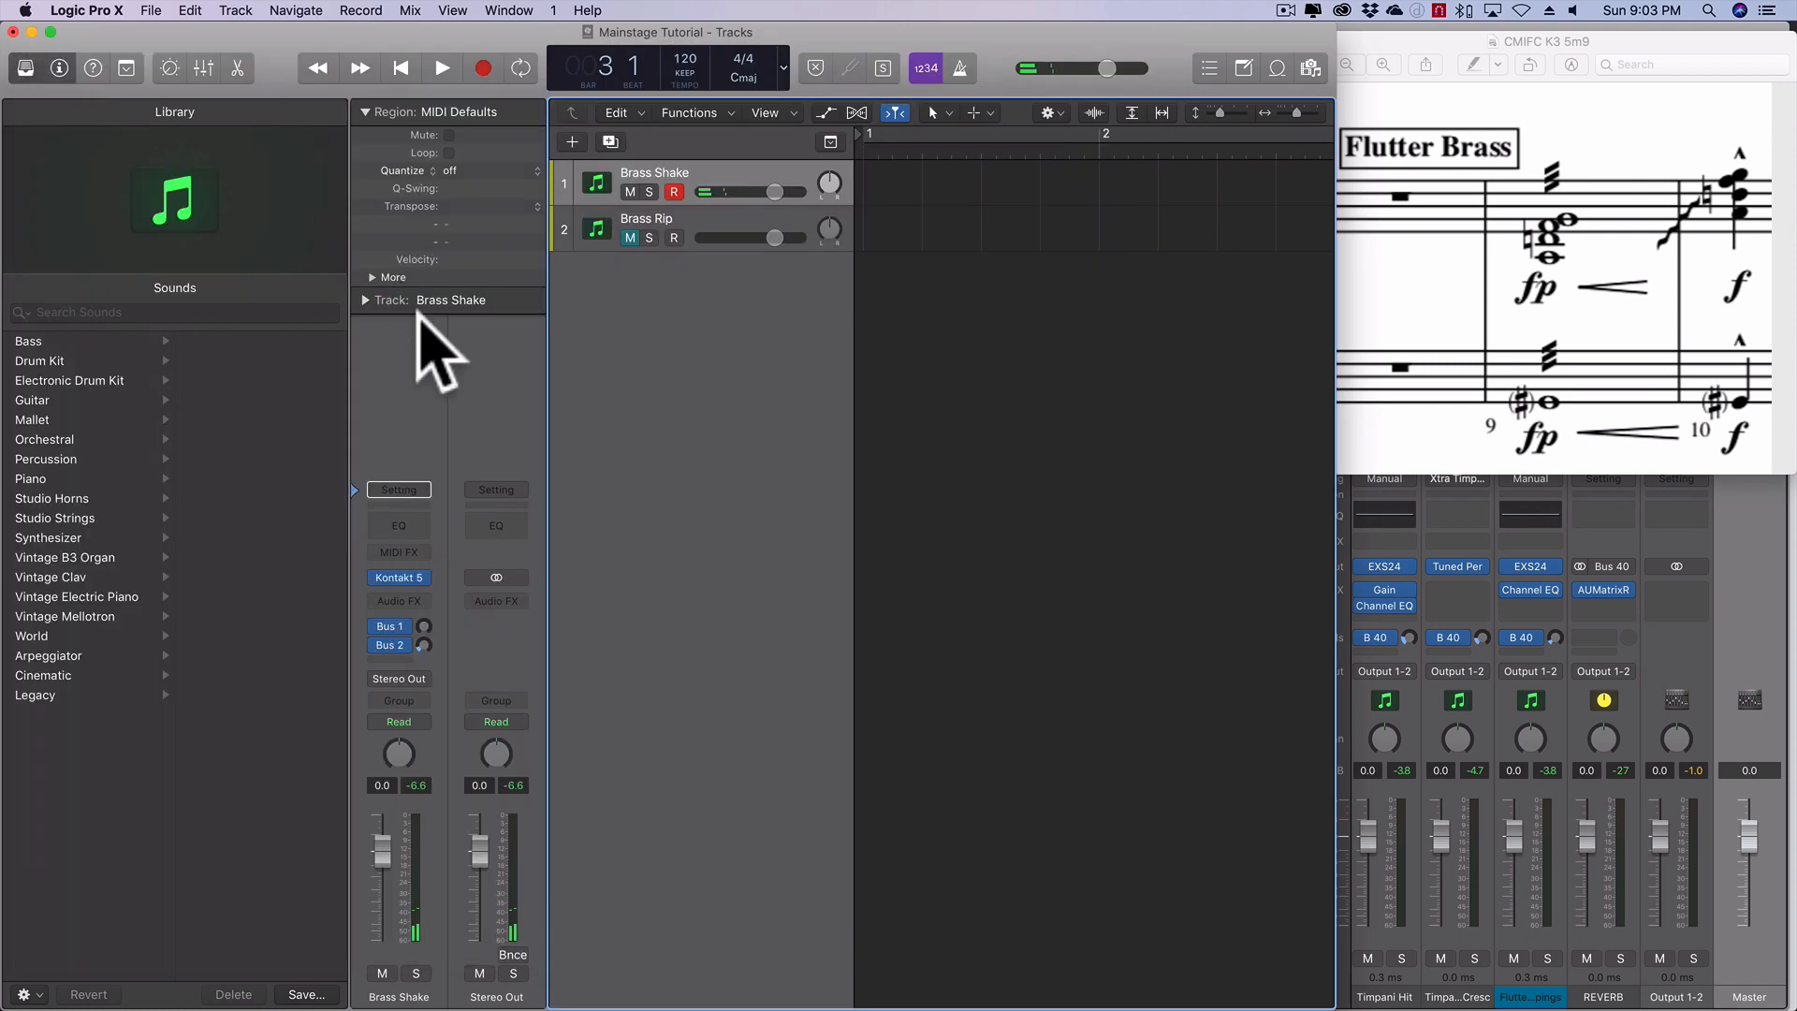
- Mute the Brass Shake track, unmute the Brass Rip track and open its Kontakt 5 instrument
{"action": "left_click", "coordinate": [630, 192]}
{"action": "left_click", "coordinate": [630, 227]}
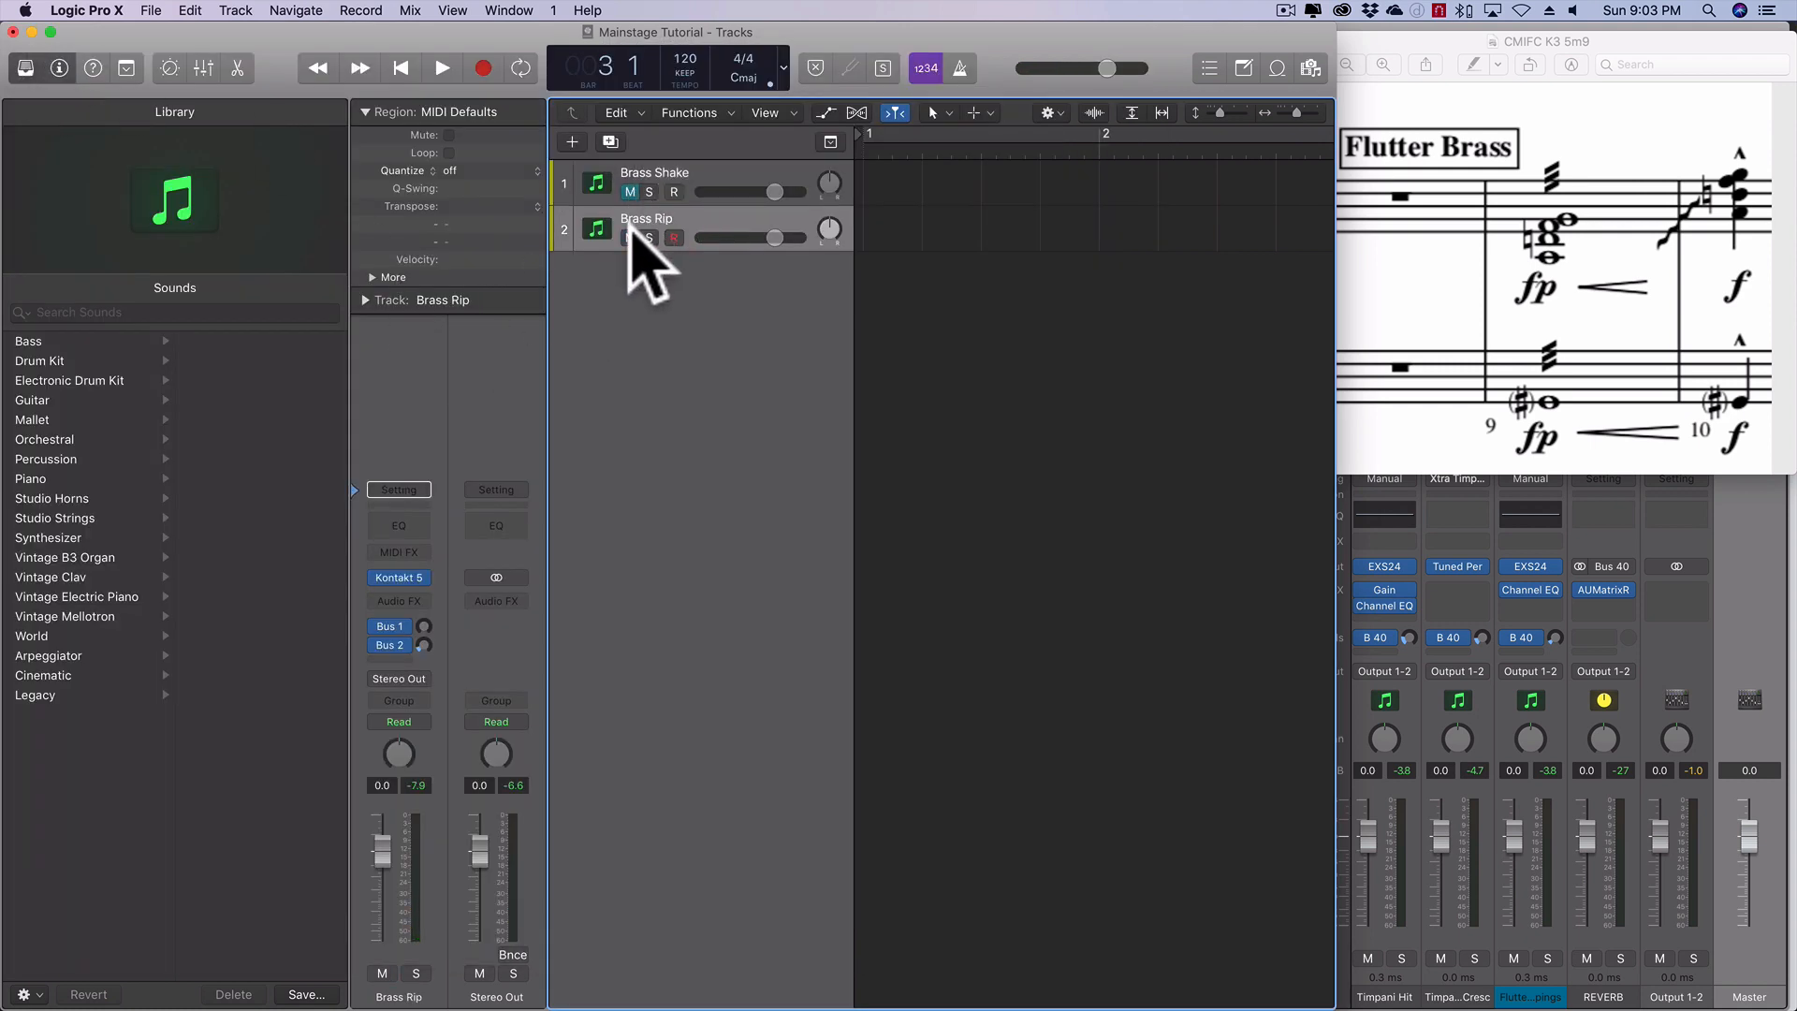
{"action": "left_click", "coordinate": [407, 574]}
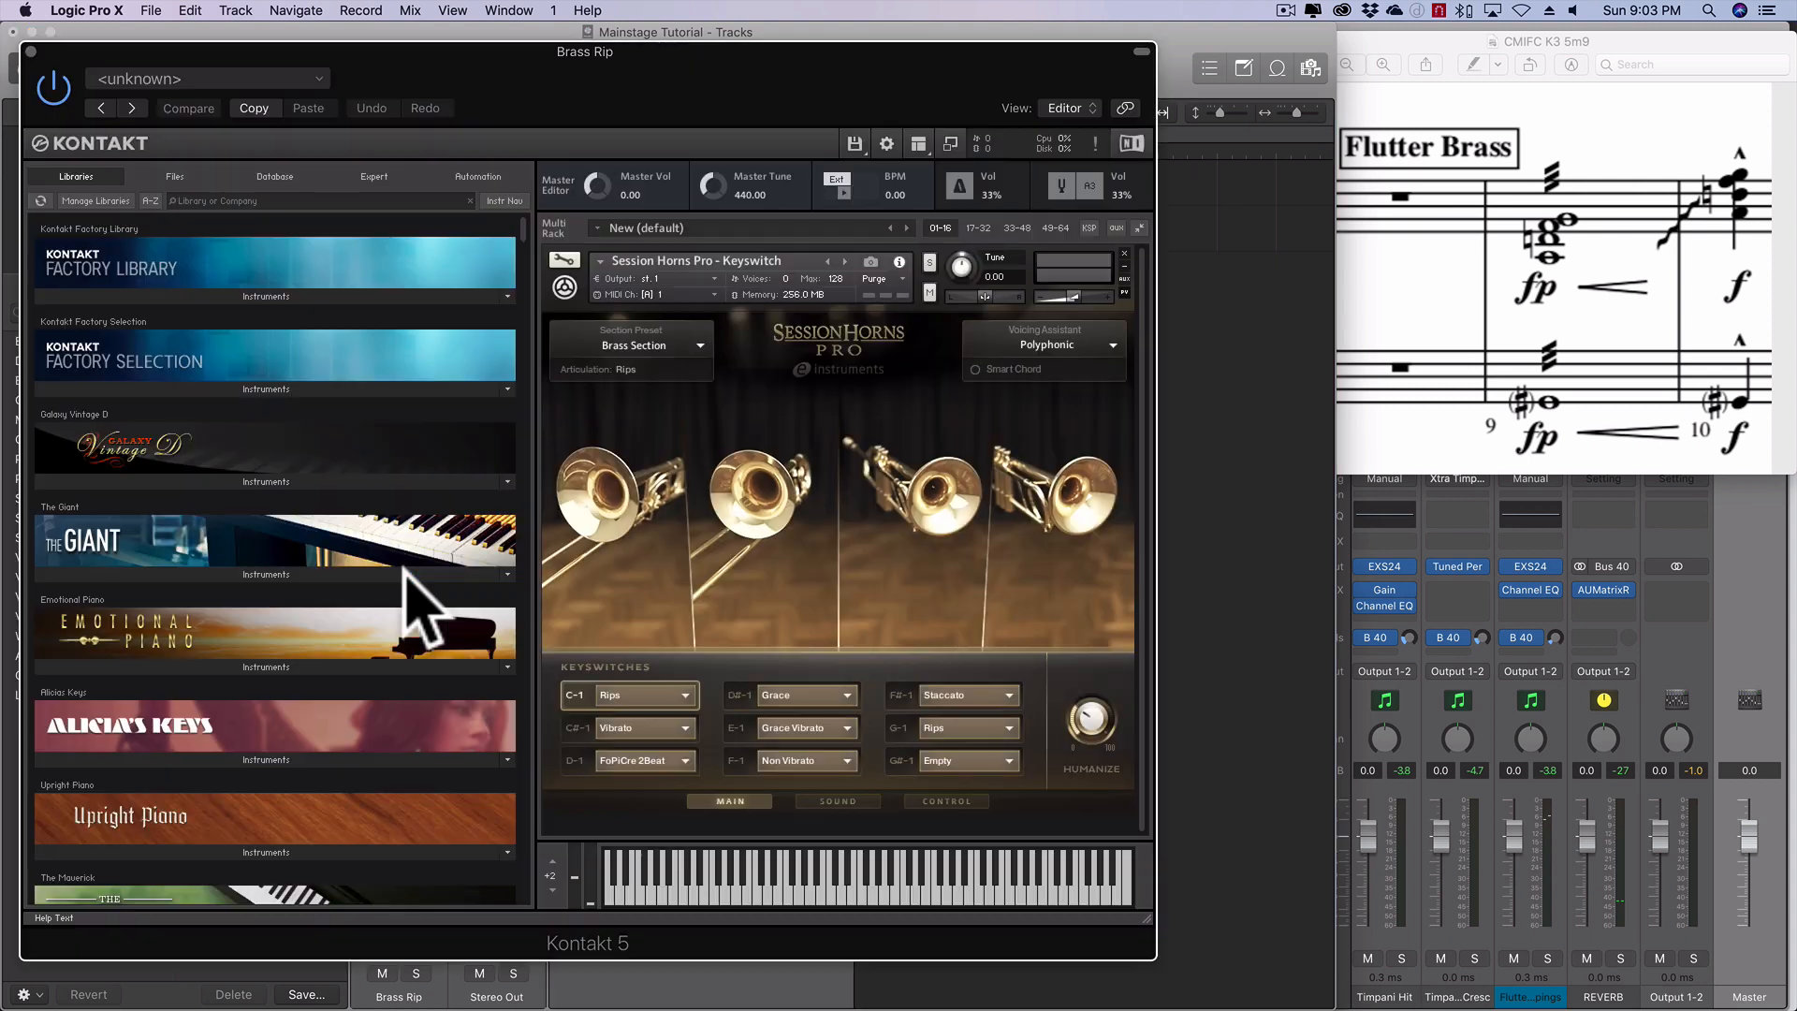
- Assign the Rips articulation to the Brass Rip instrument's C-1 keyswitch and close the Kontakt window
{"action": "left_click", "coordinate": [670, 694]}
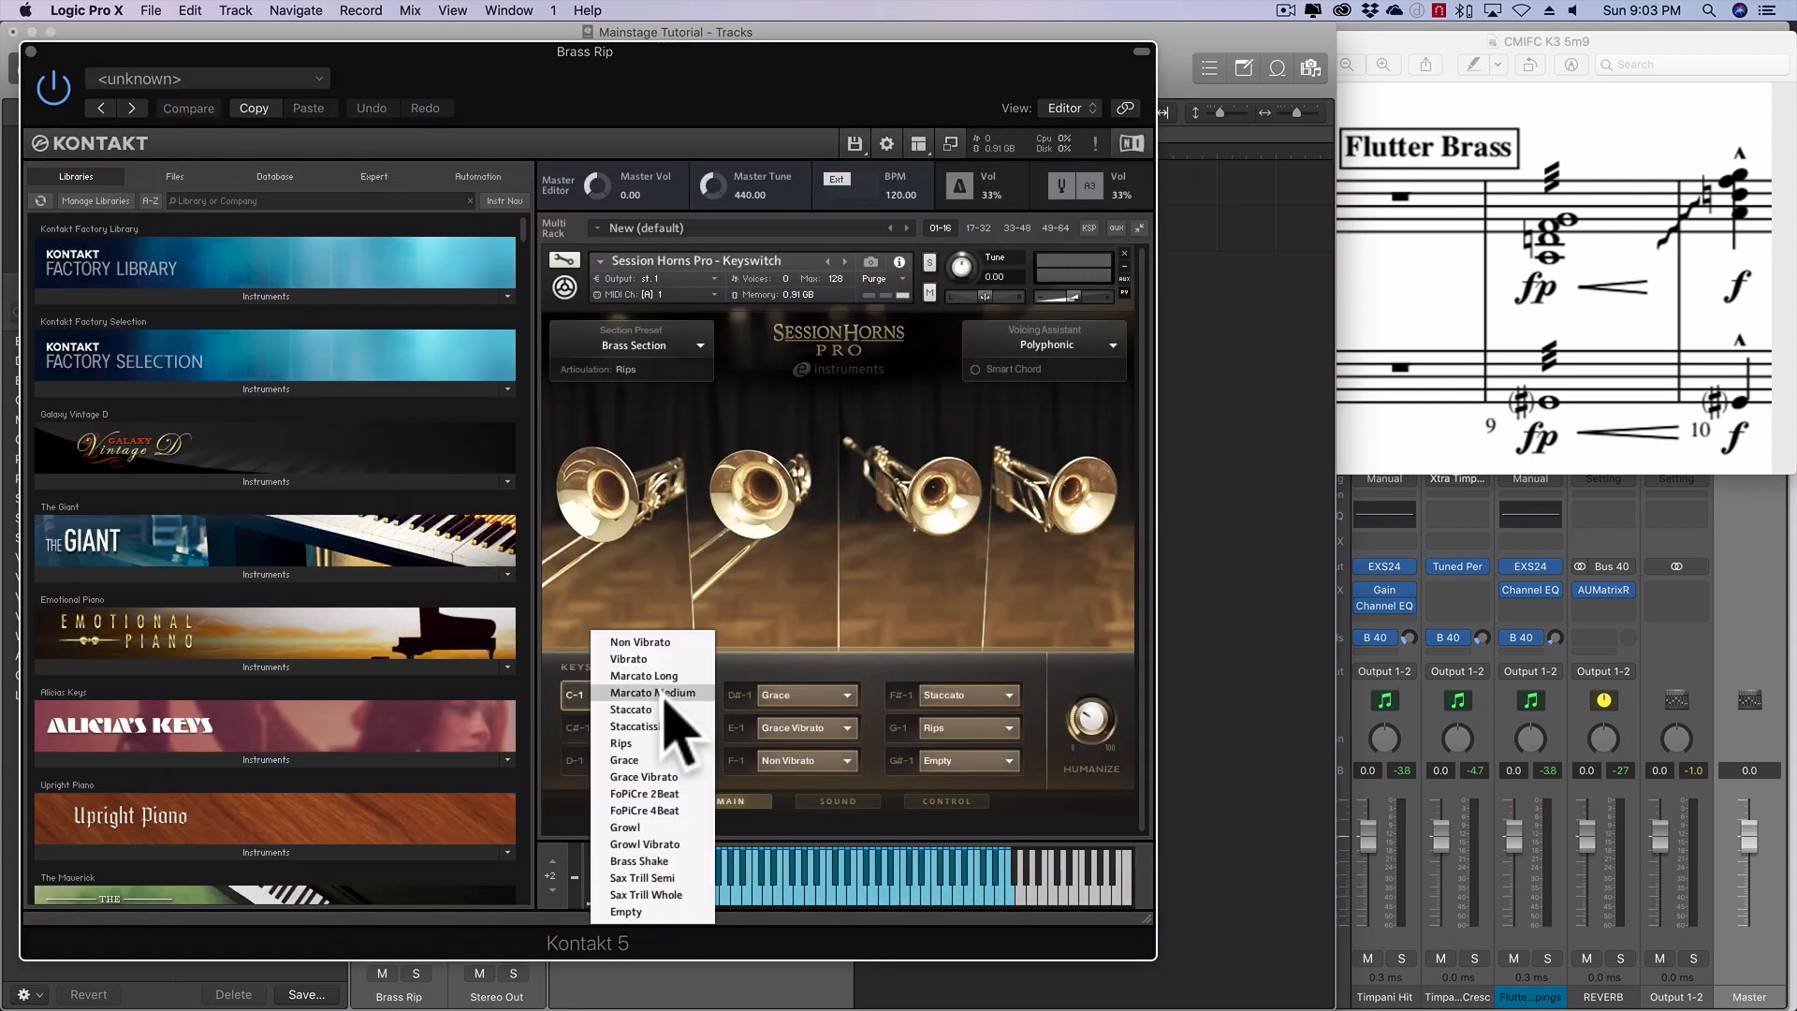
{"action": "left_click", "coordinate": [645, 743]}
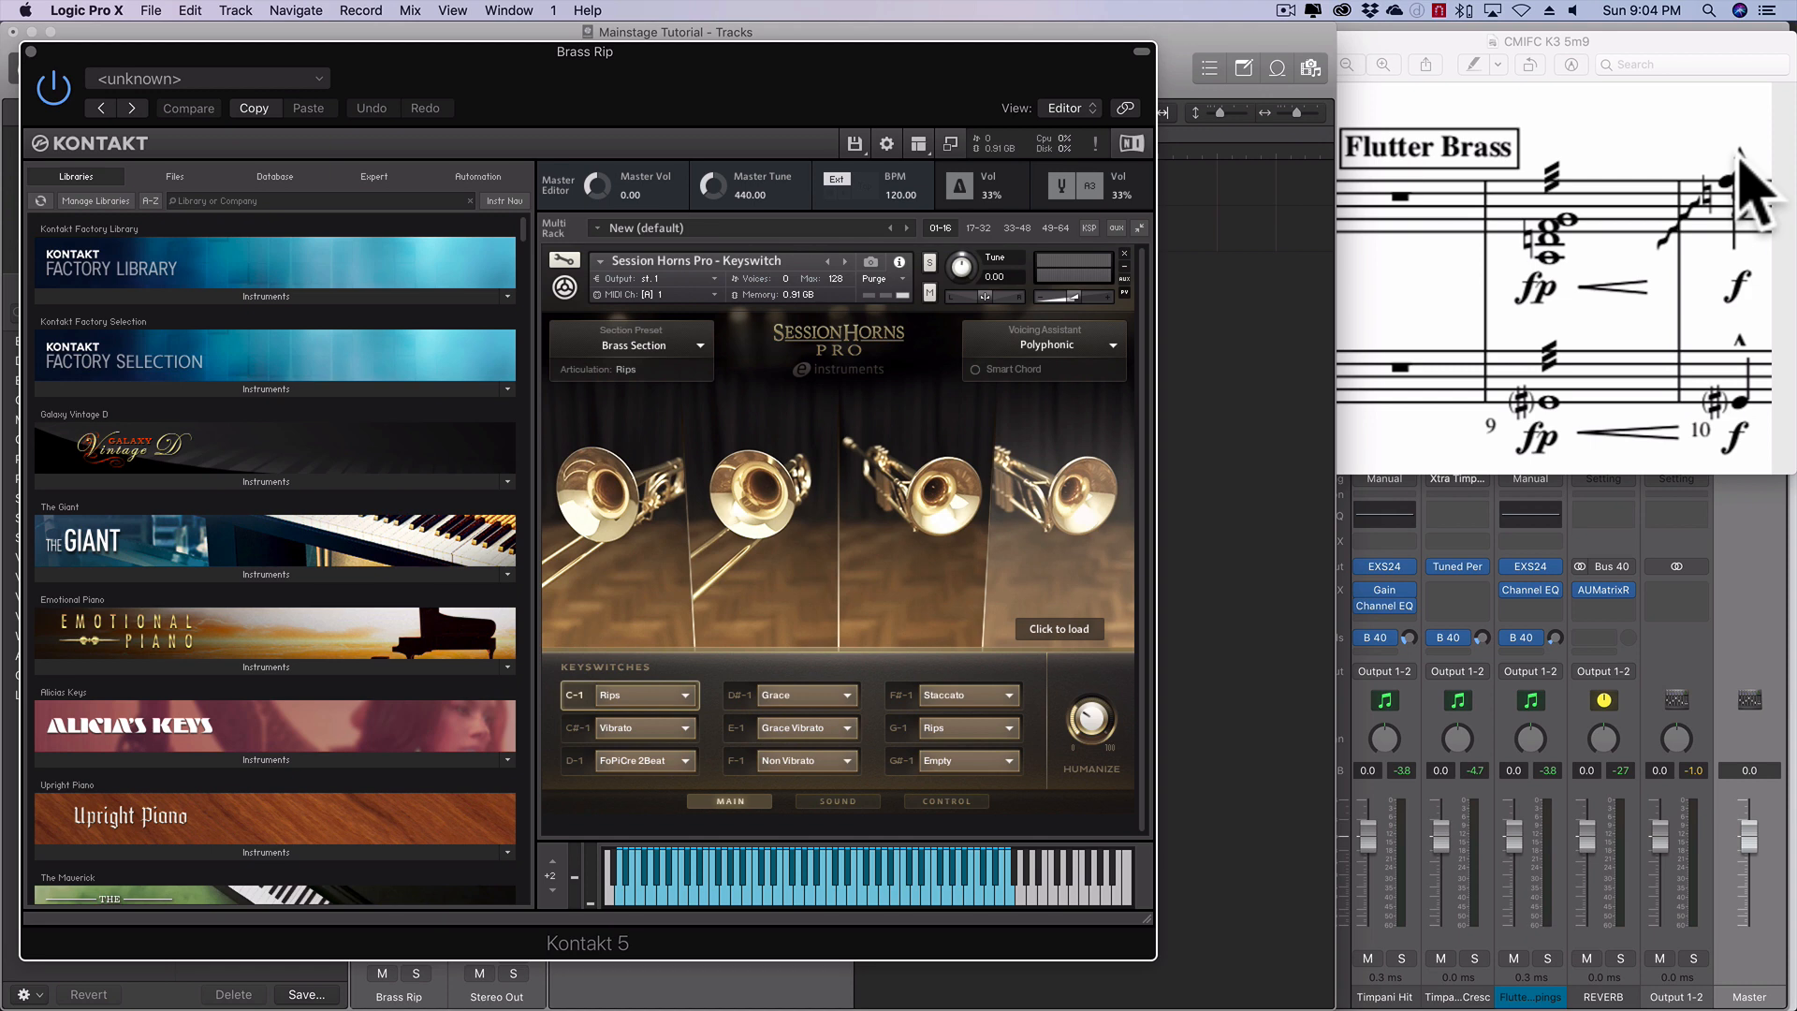
{"action": "left_click", "coordinate": [29, 50]}
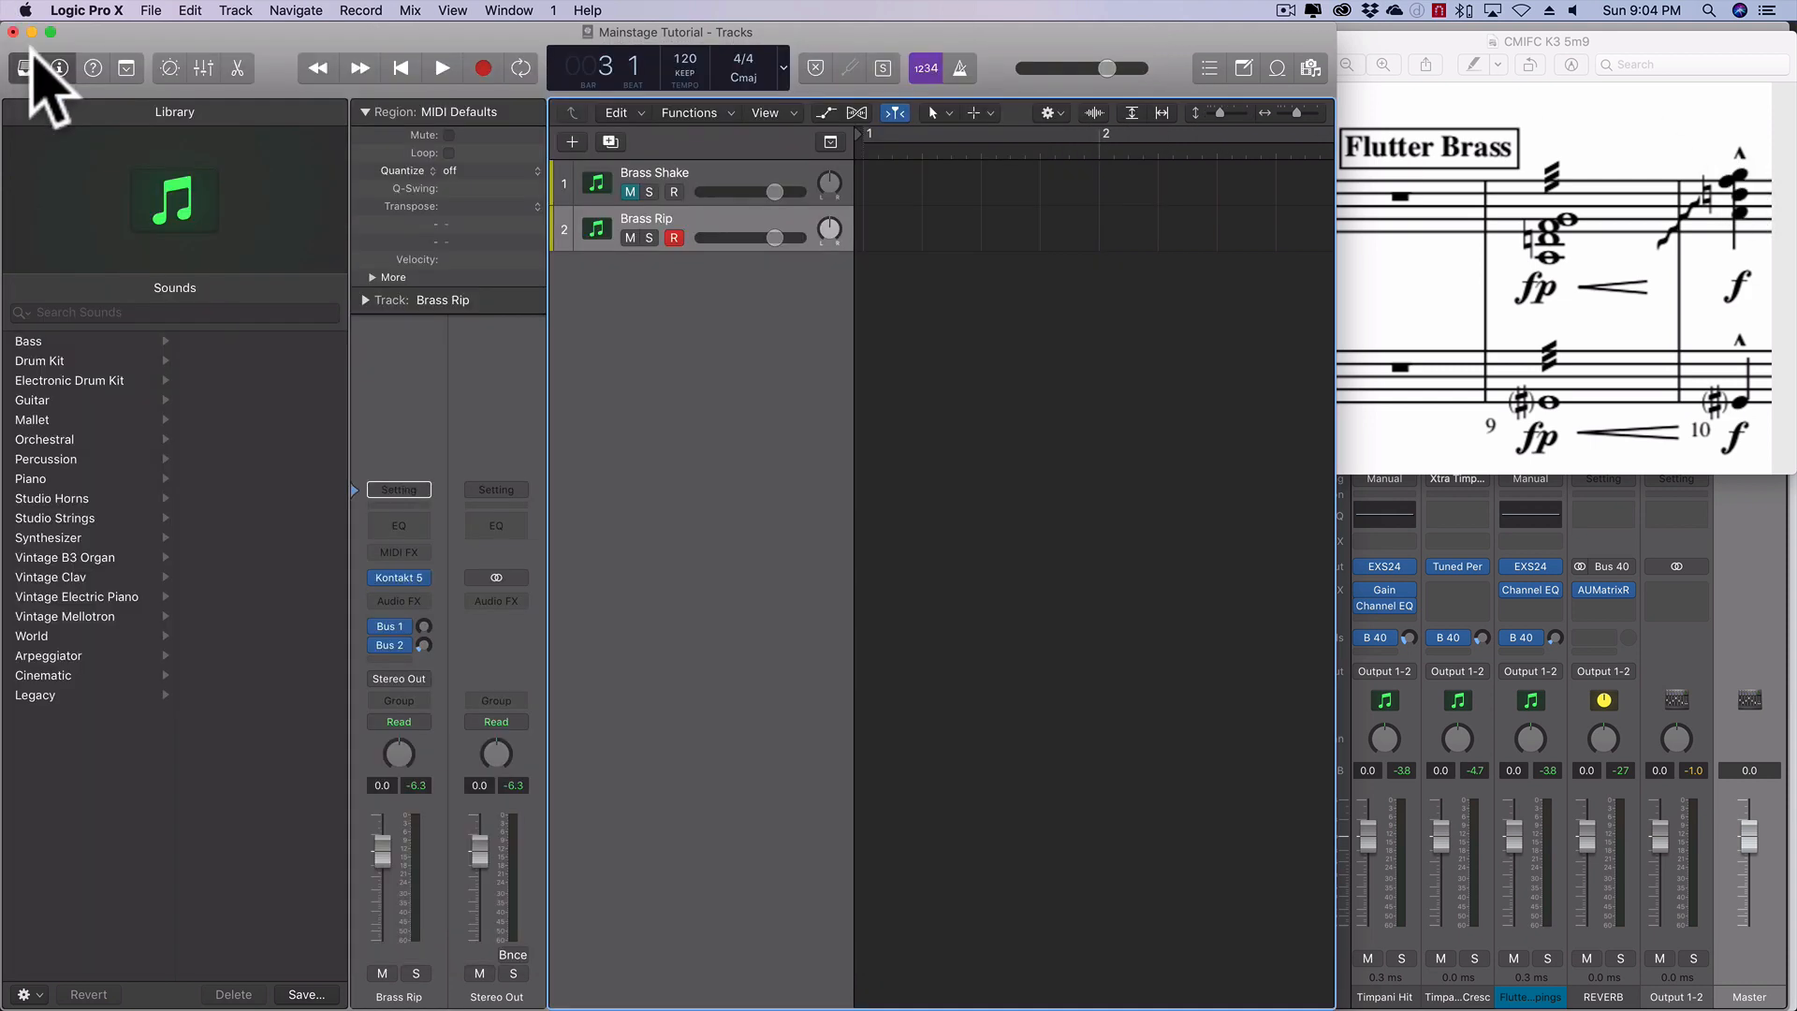
- Mute the Brass Rip track and unmute the Brass Shake track
{"action": "left_click", "coordinate": [628, 237]}
{"action": "left_click", "coordinate": [630, 192]}
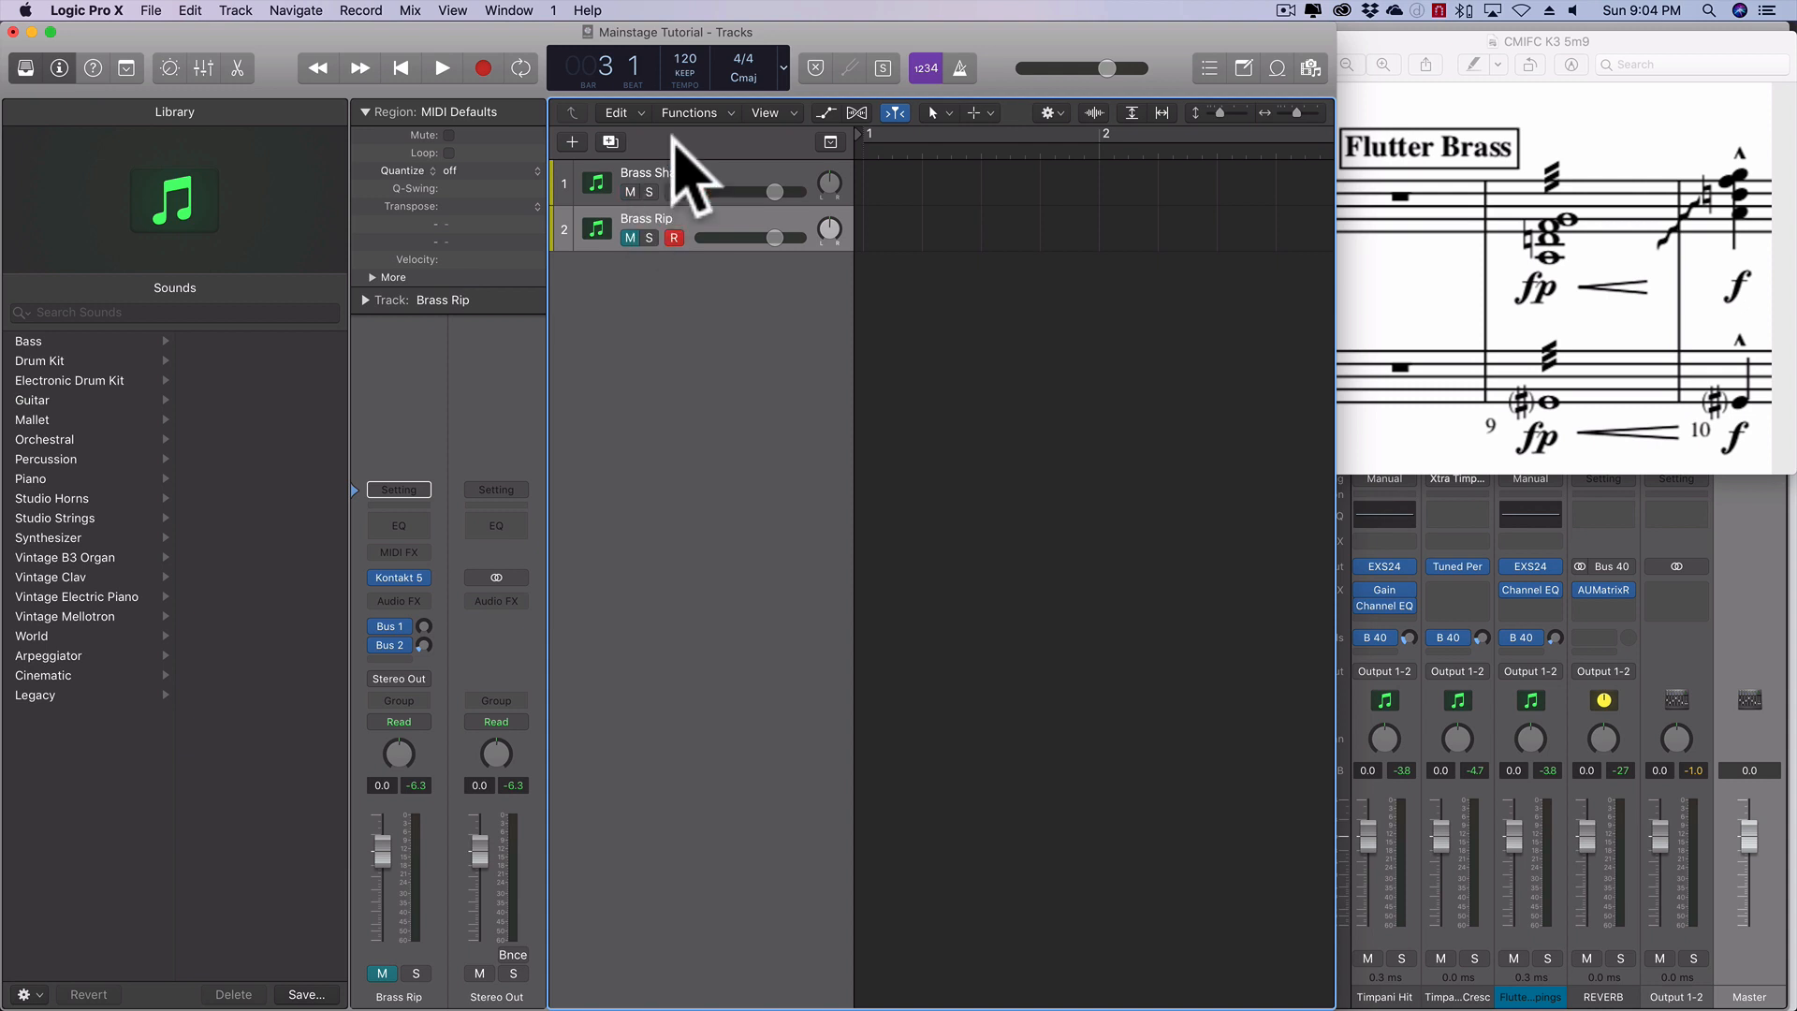
{"action": "left_click", "coordinate": [485, 68]}
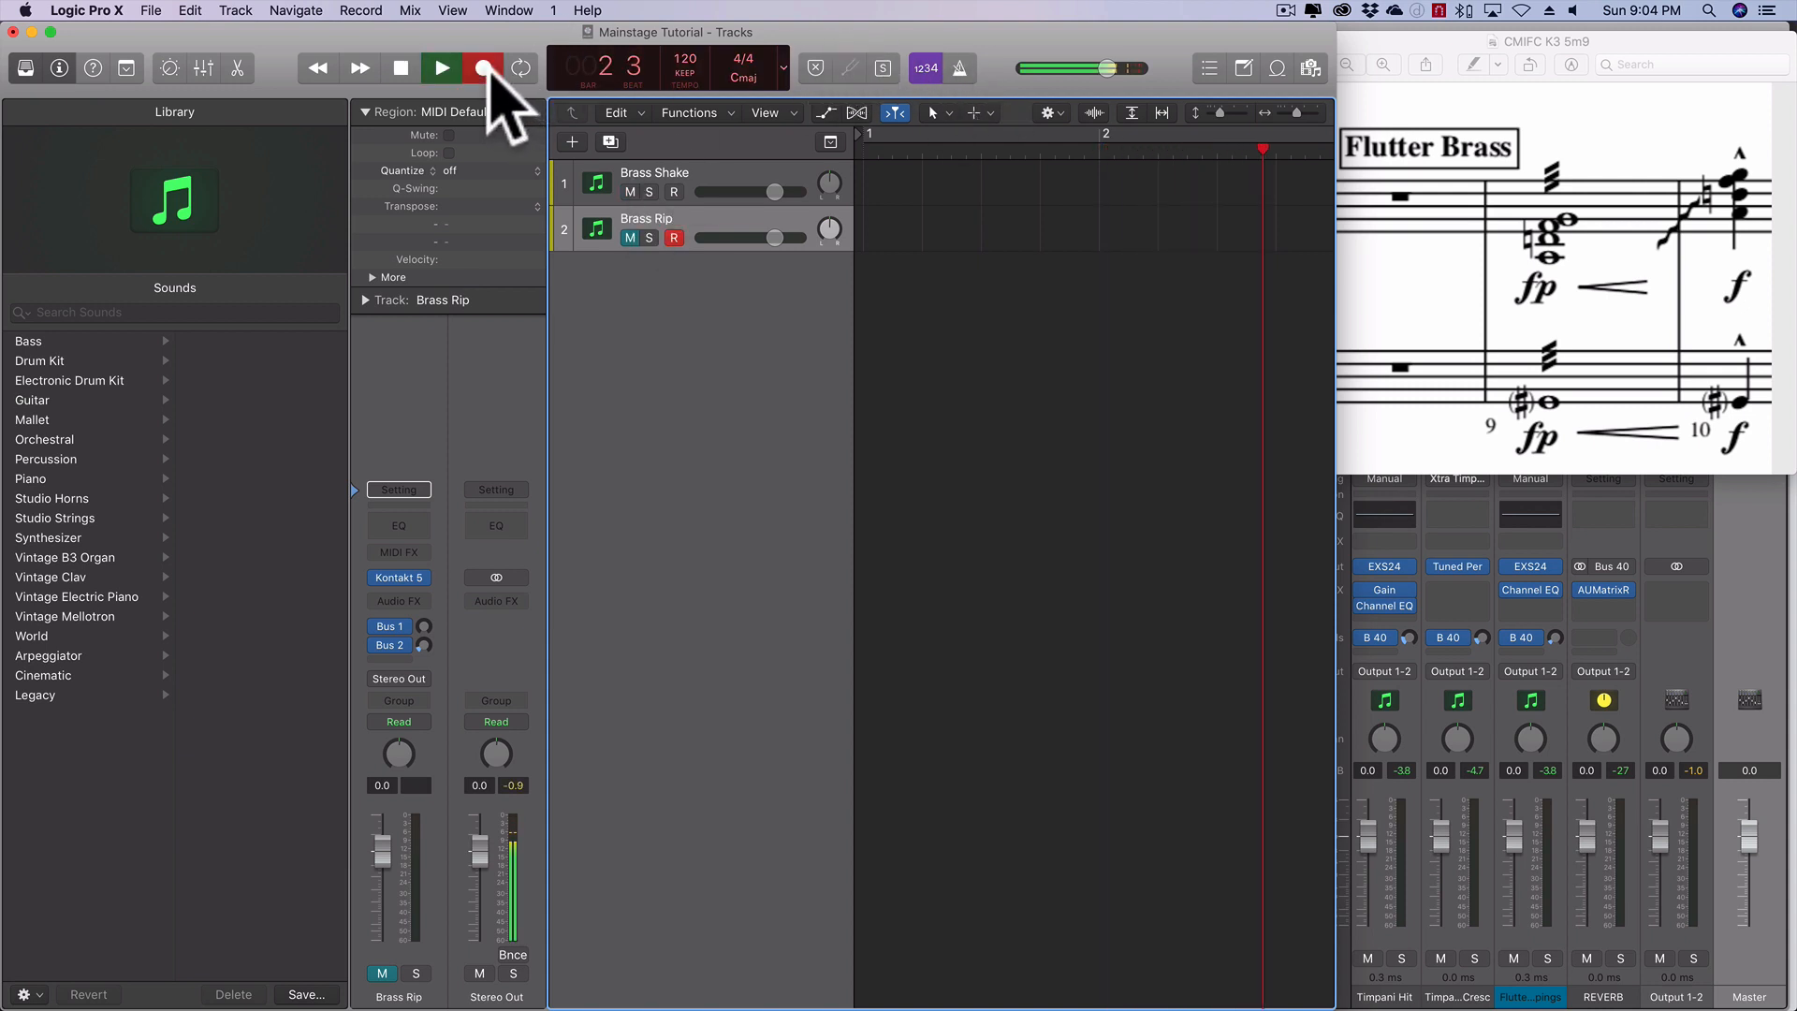
{"action": "left_click", "coordinate": [401, 68]}
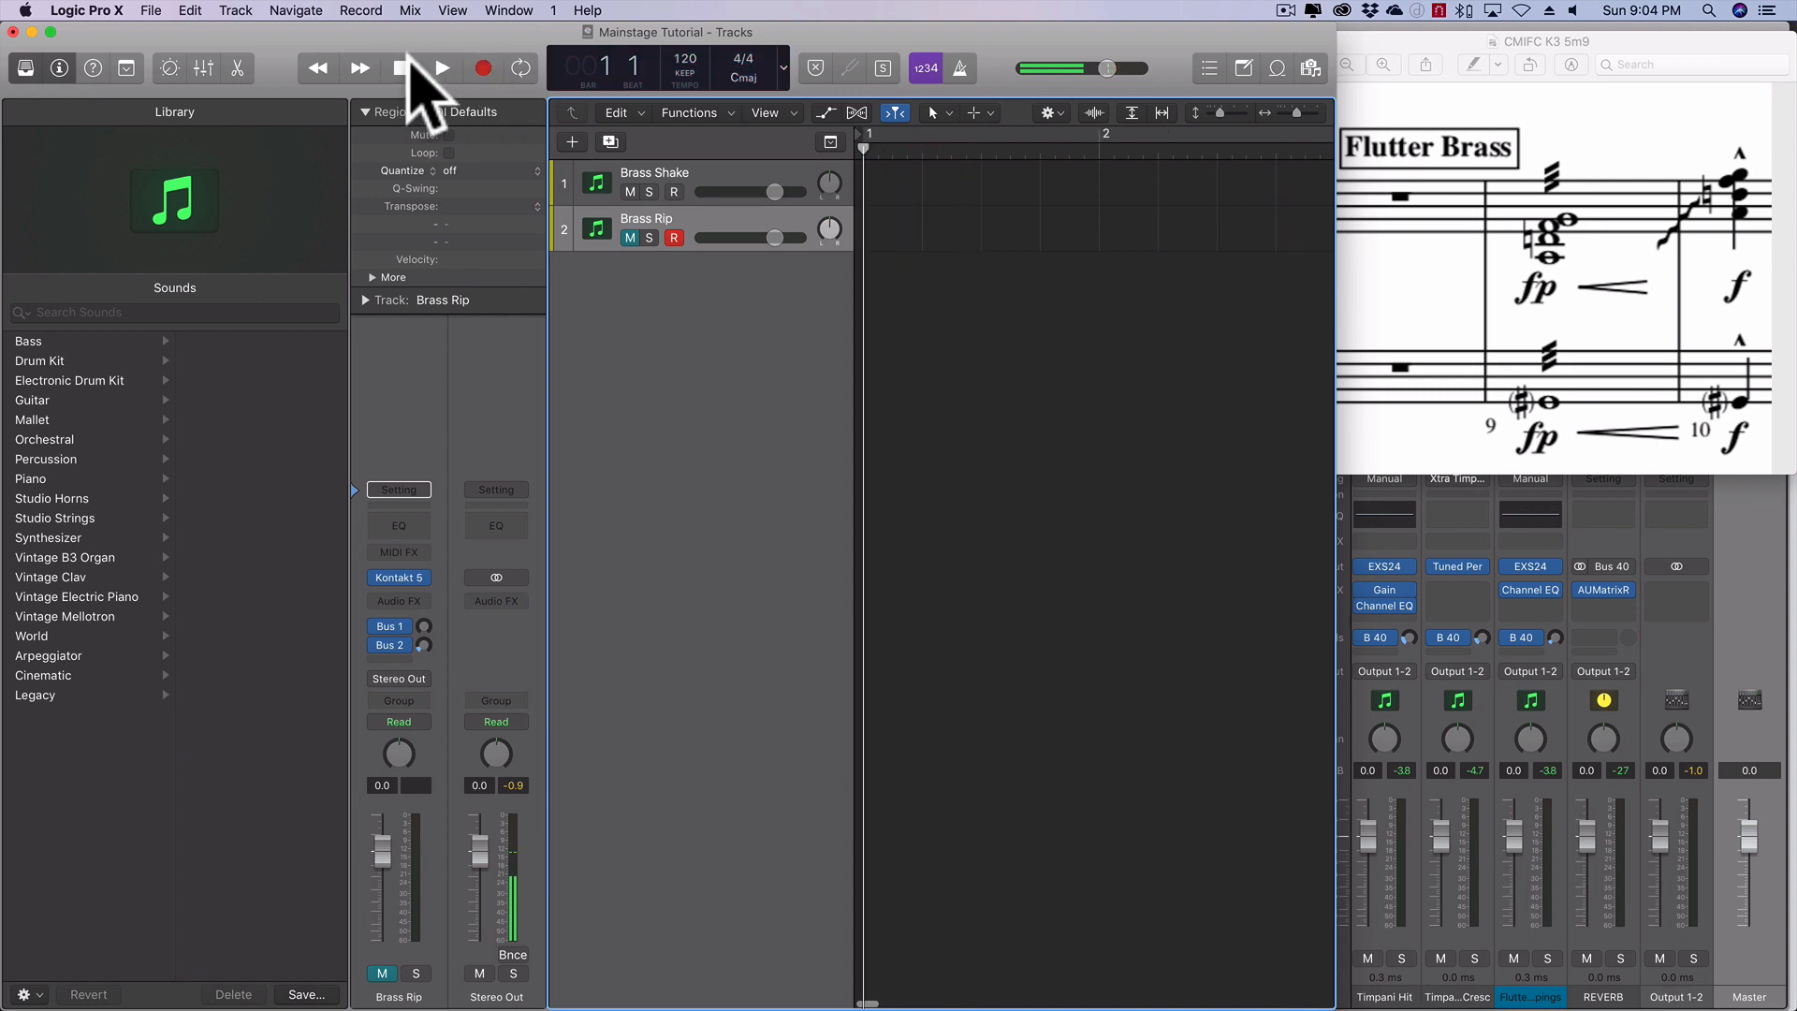
{"action": "left_click", "coordinate": [483, 68]}
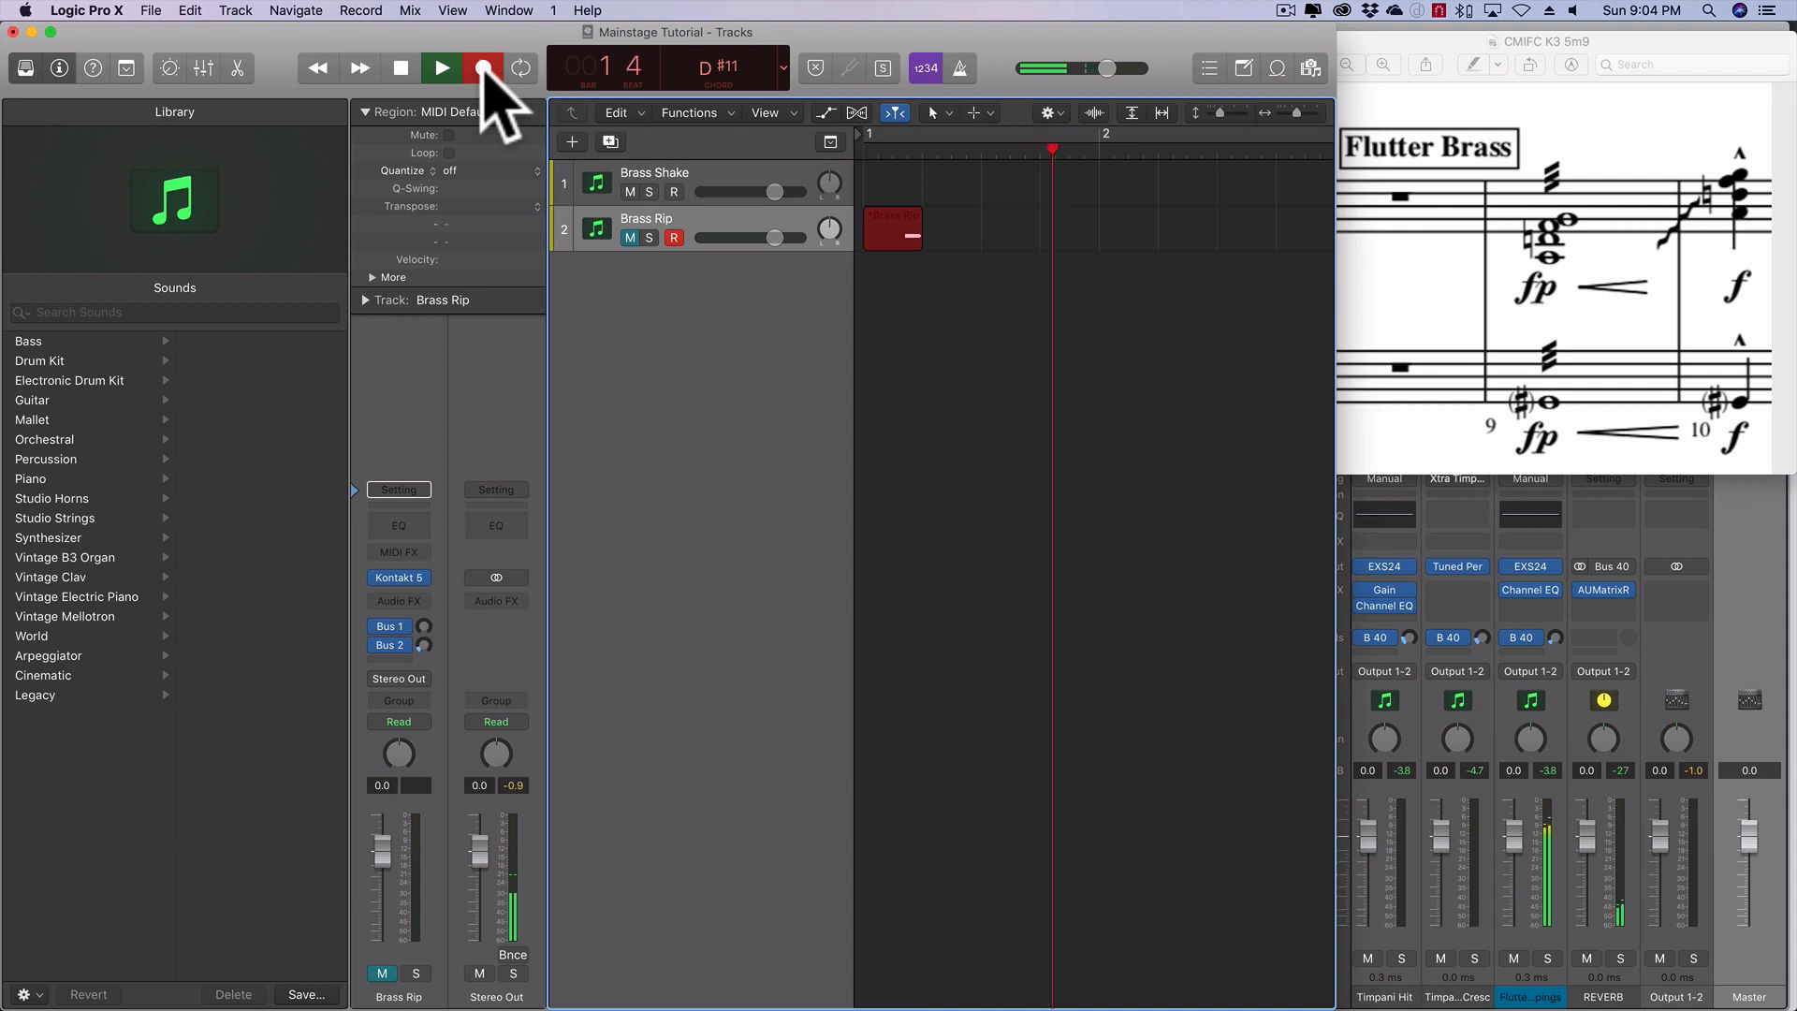
{"action": "left_click", "coordinate": [483, 69]}
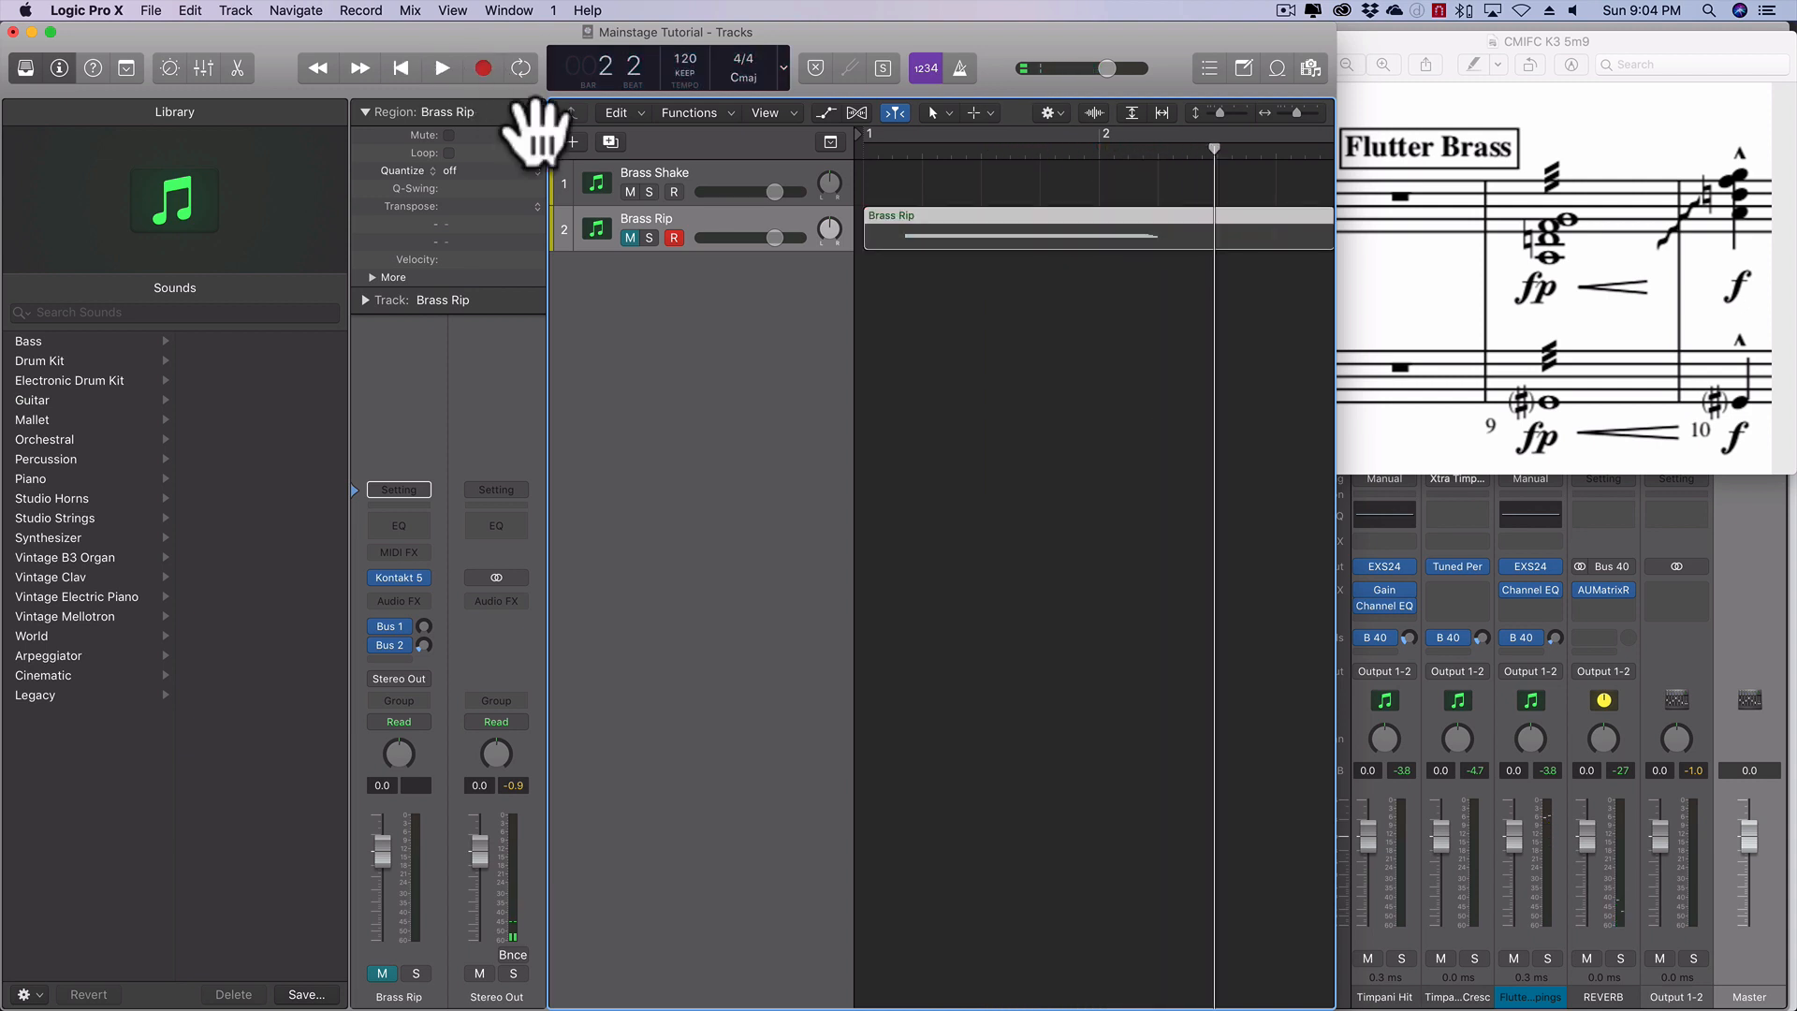
{"action": "left_click", "coordinate": [630, 237]}
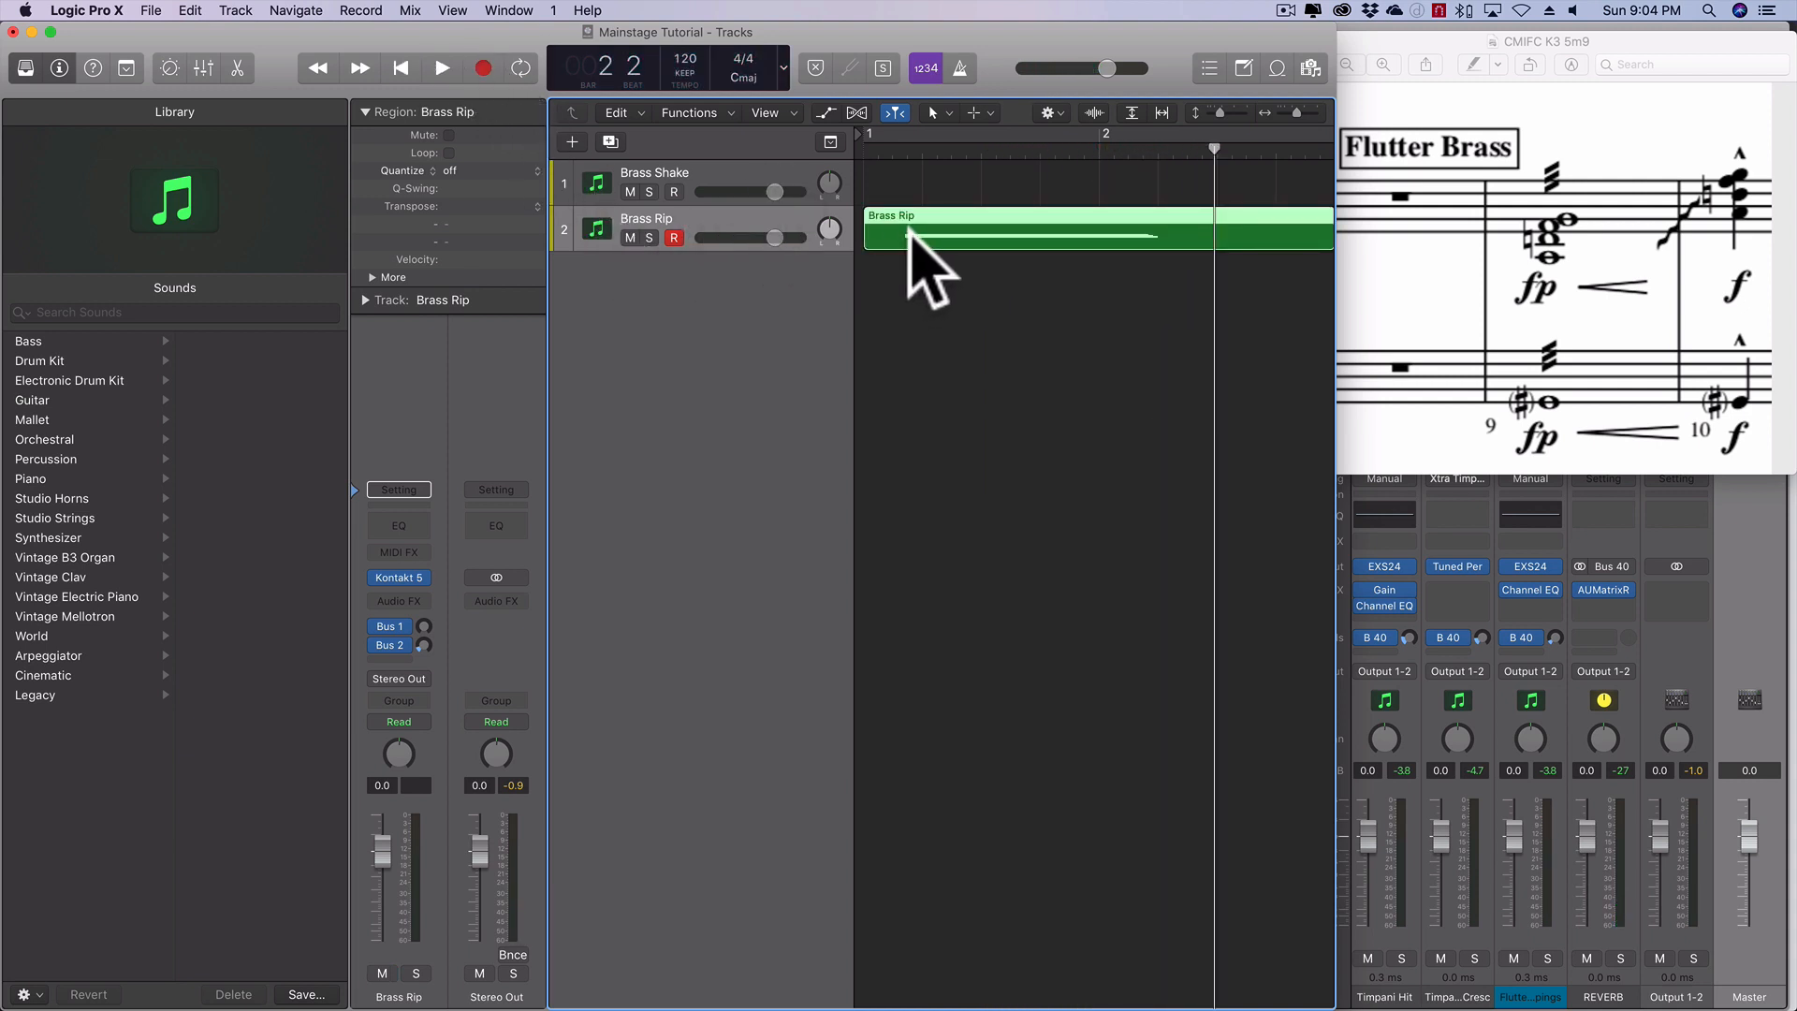
{"action": "key", "text": "Delete"}
- With Brass Rip muted, record the flutter brass chord on the Brass Shake track from bar 1 and open the region in the Piano Roll
{"action": "left_click", "coordinate": [693, 183]}
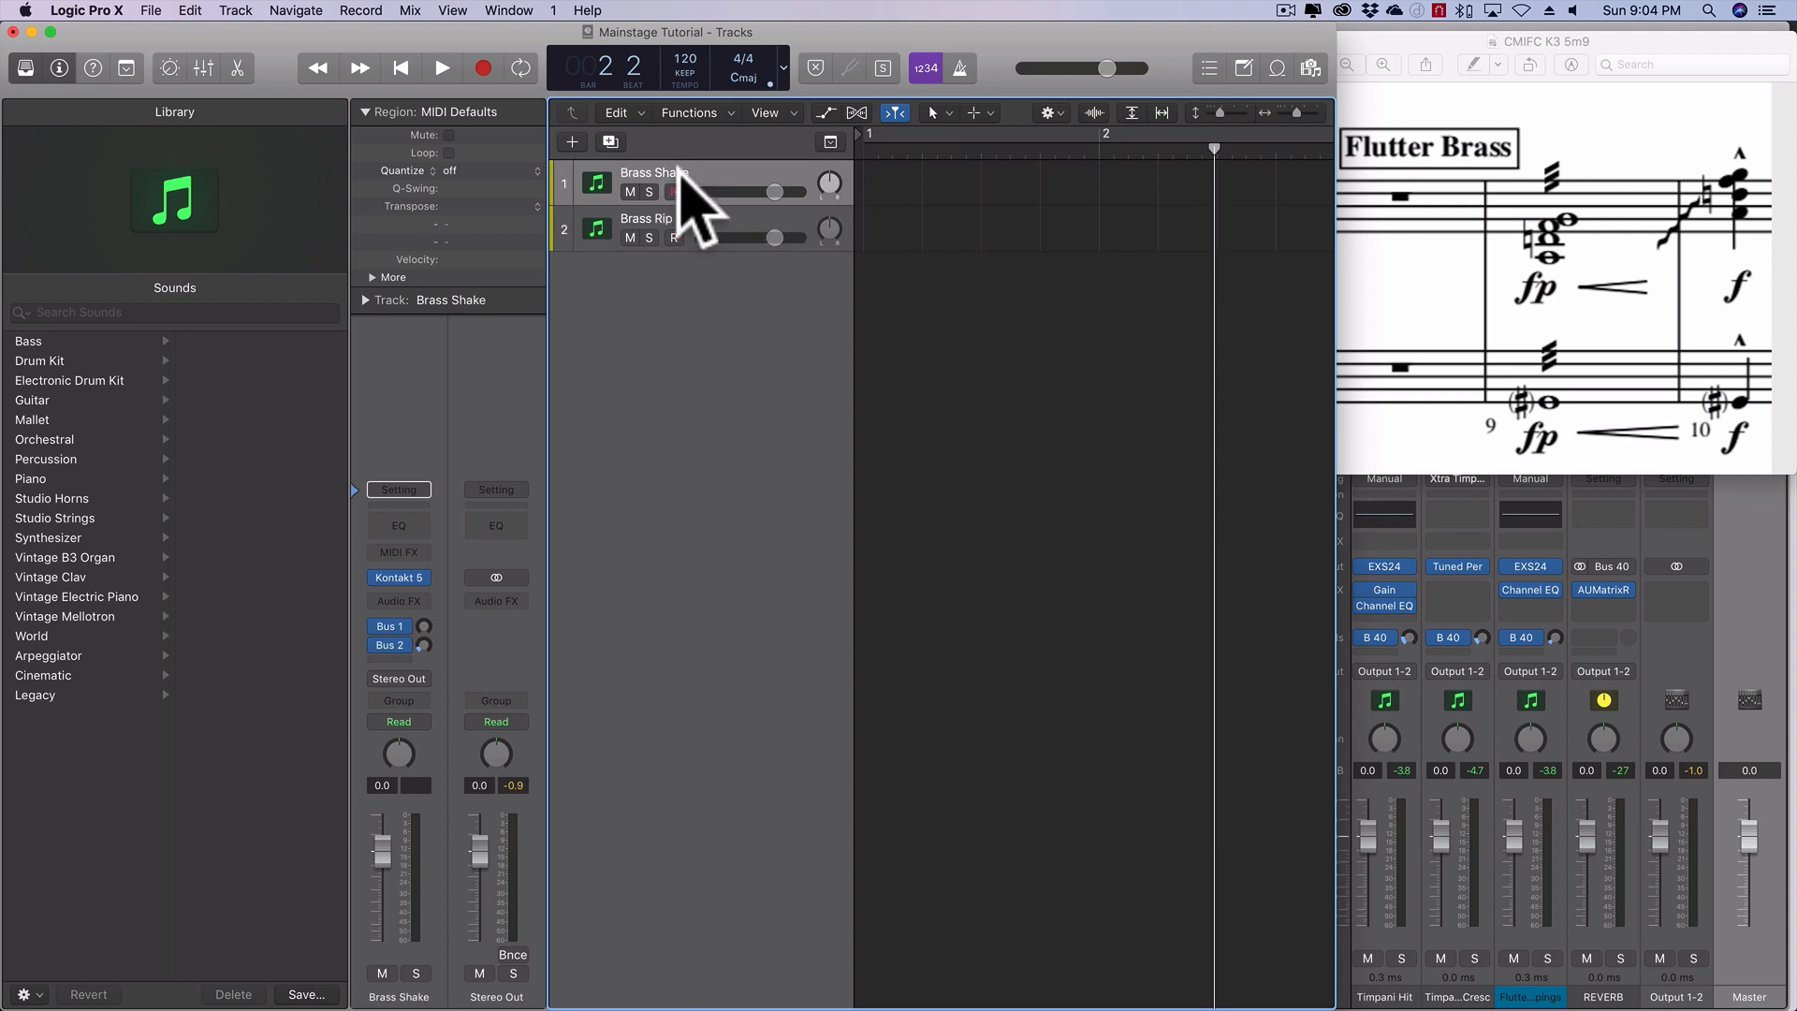
{"action": "left_click", "coordinate": [630, 238]}
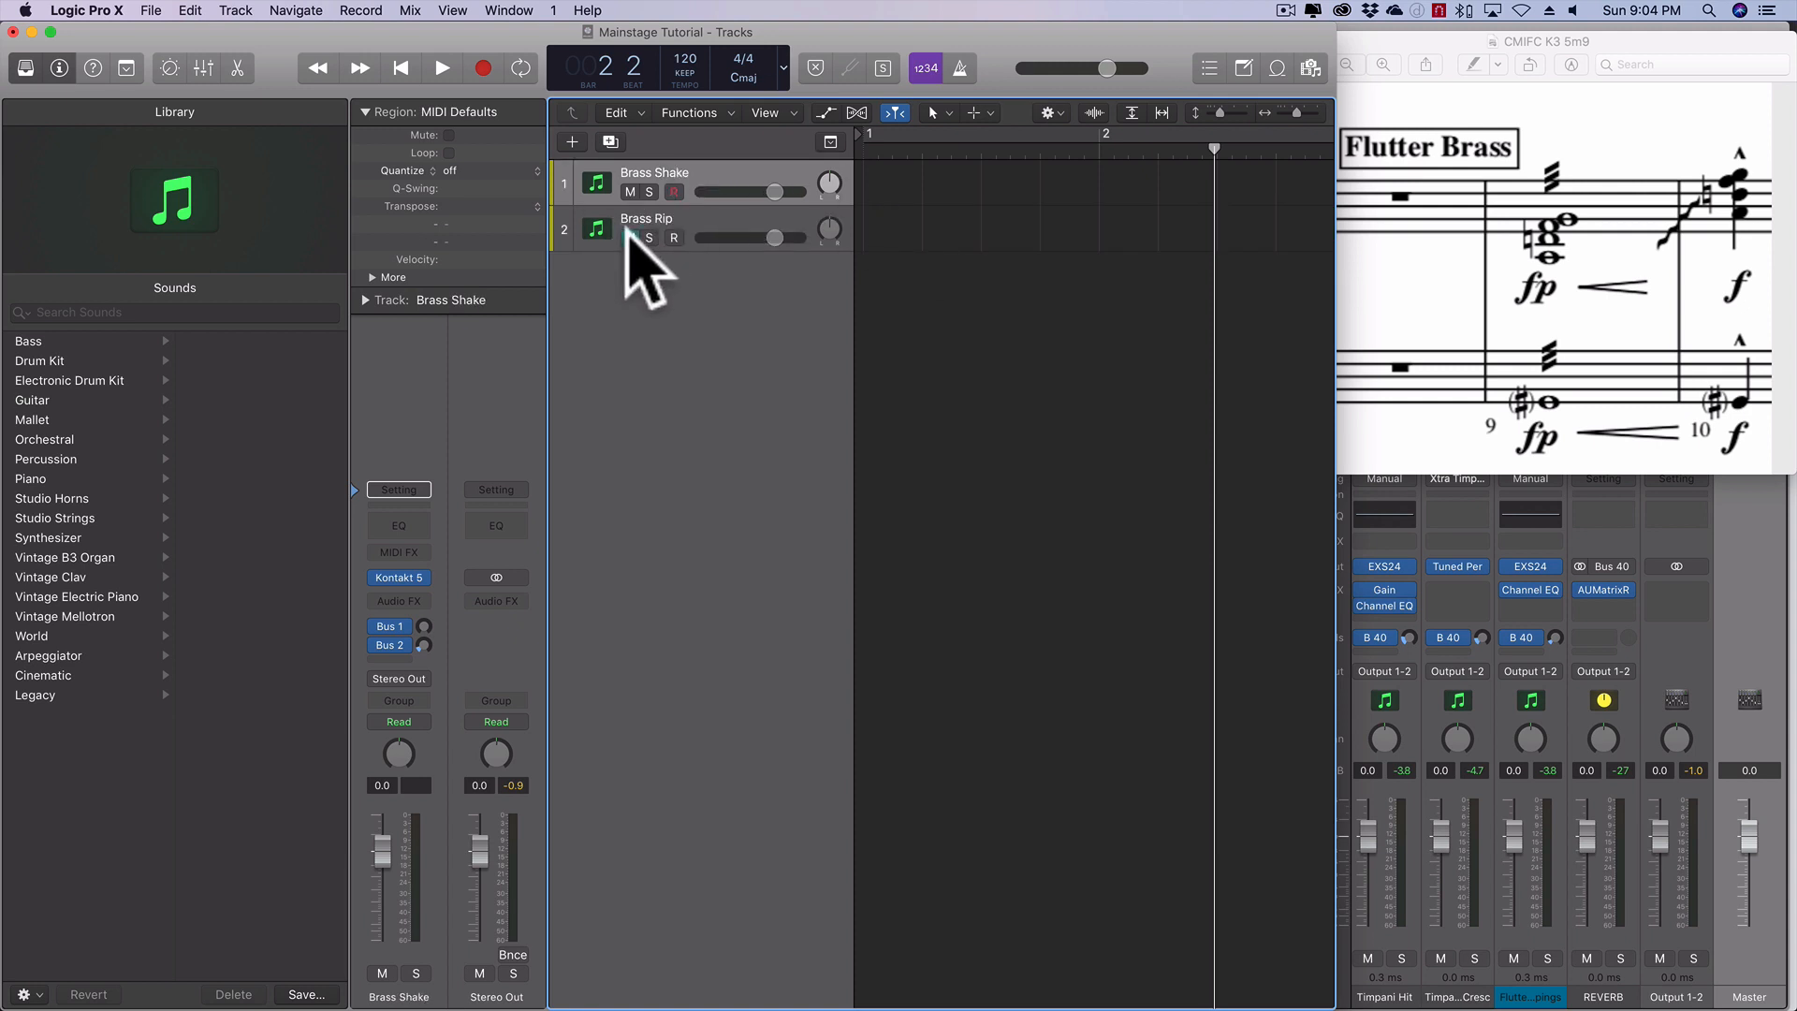
{"action": "left_click", "coordinate": [401, 69]}
{"action": "left_click", "coordinate": [483, 69]}
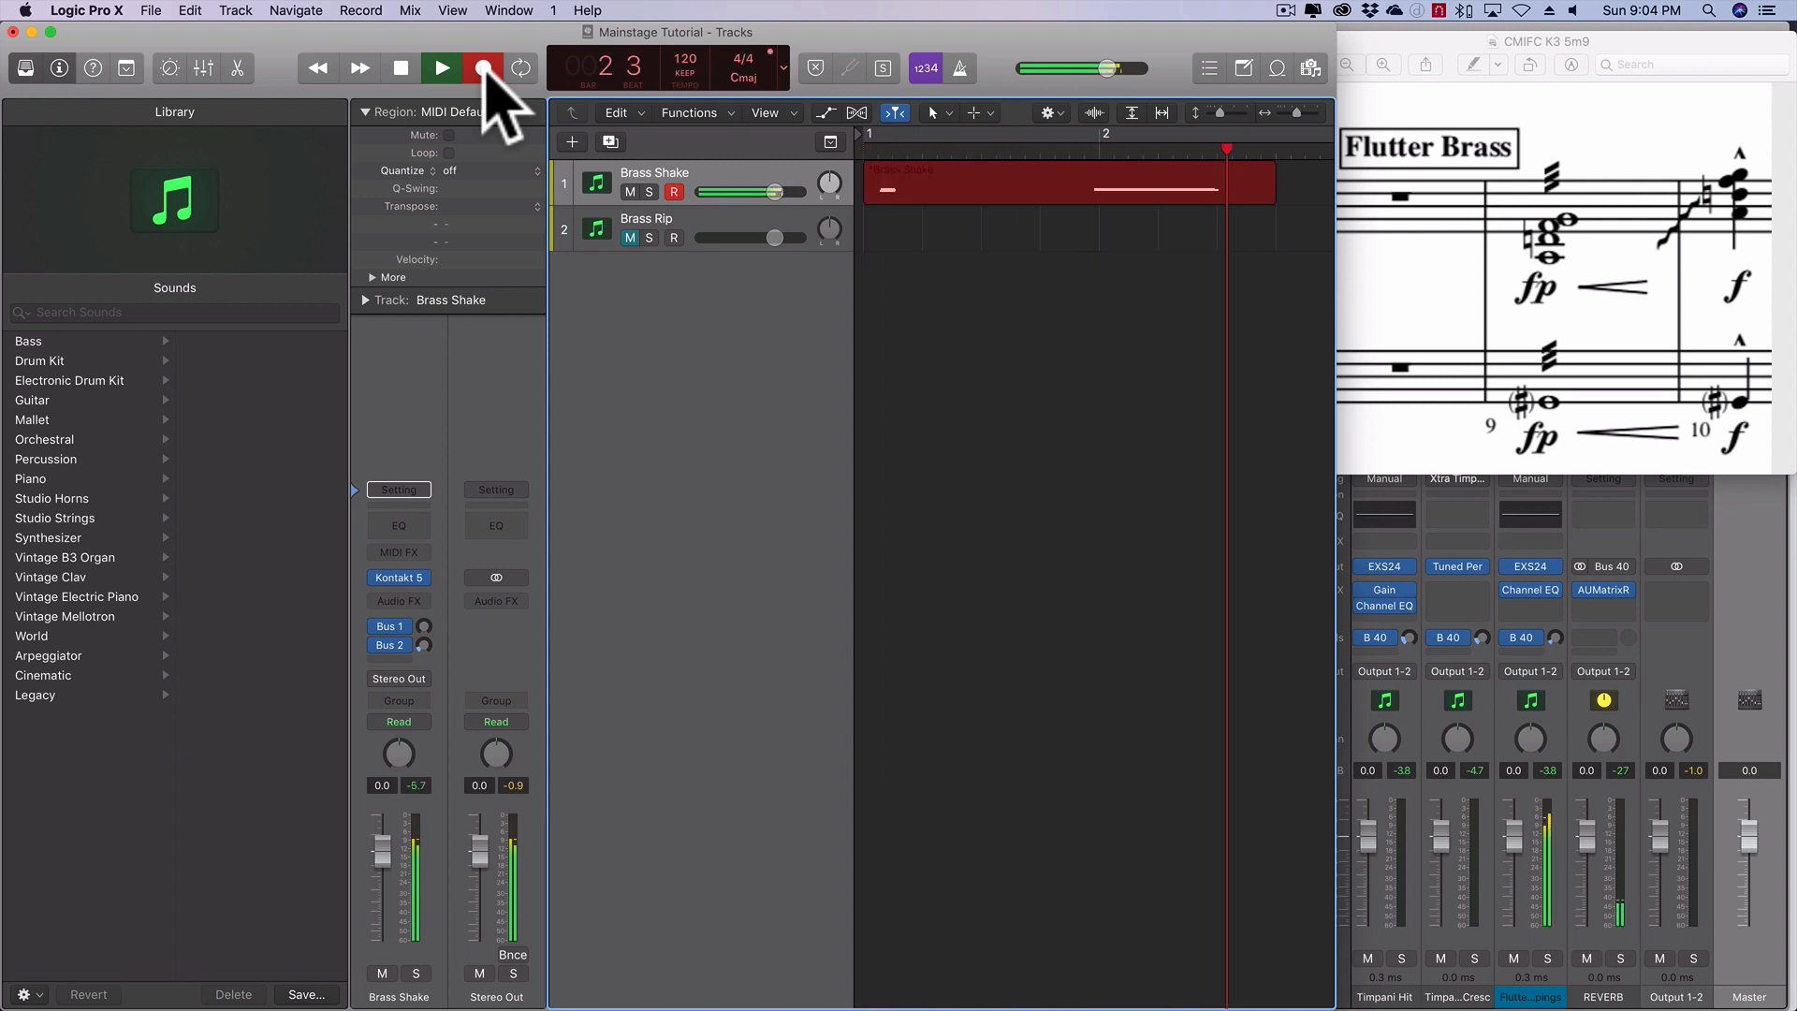
{"action": "key", "text": "space"}
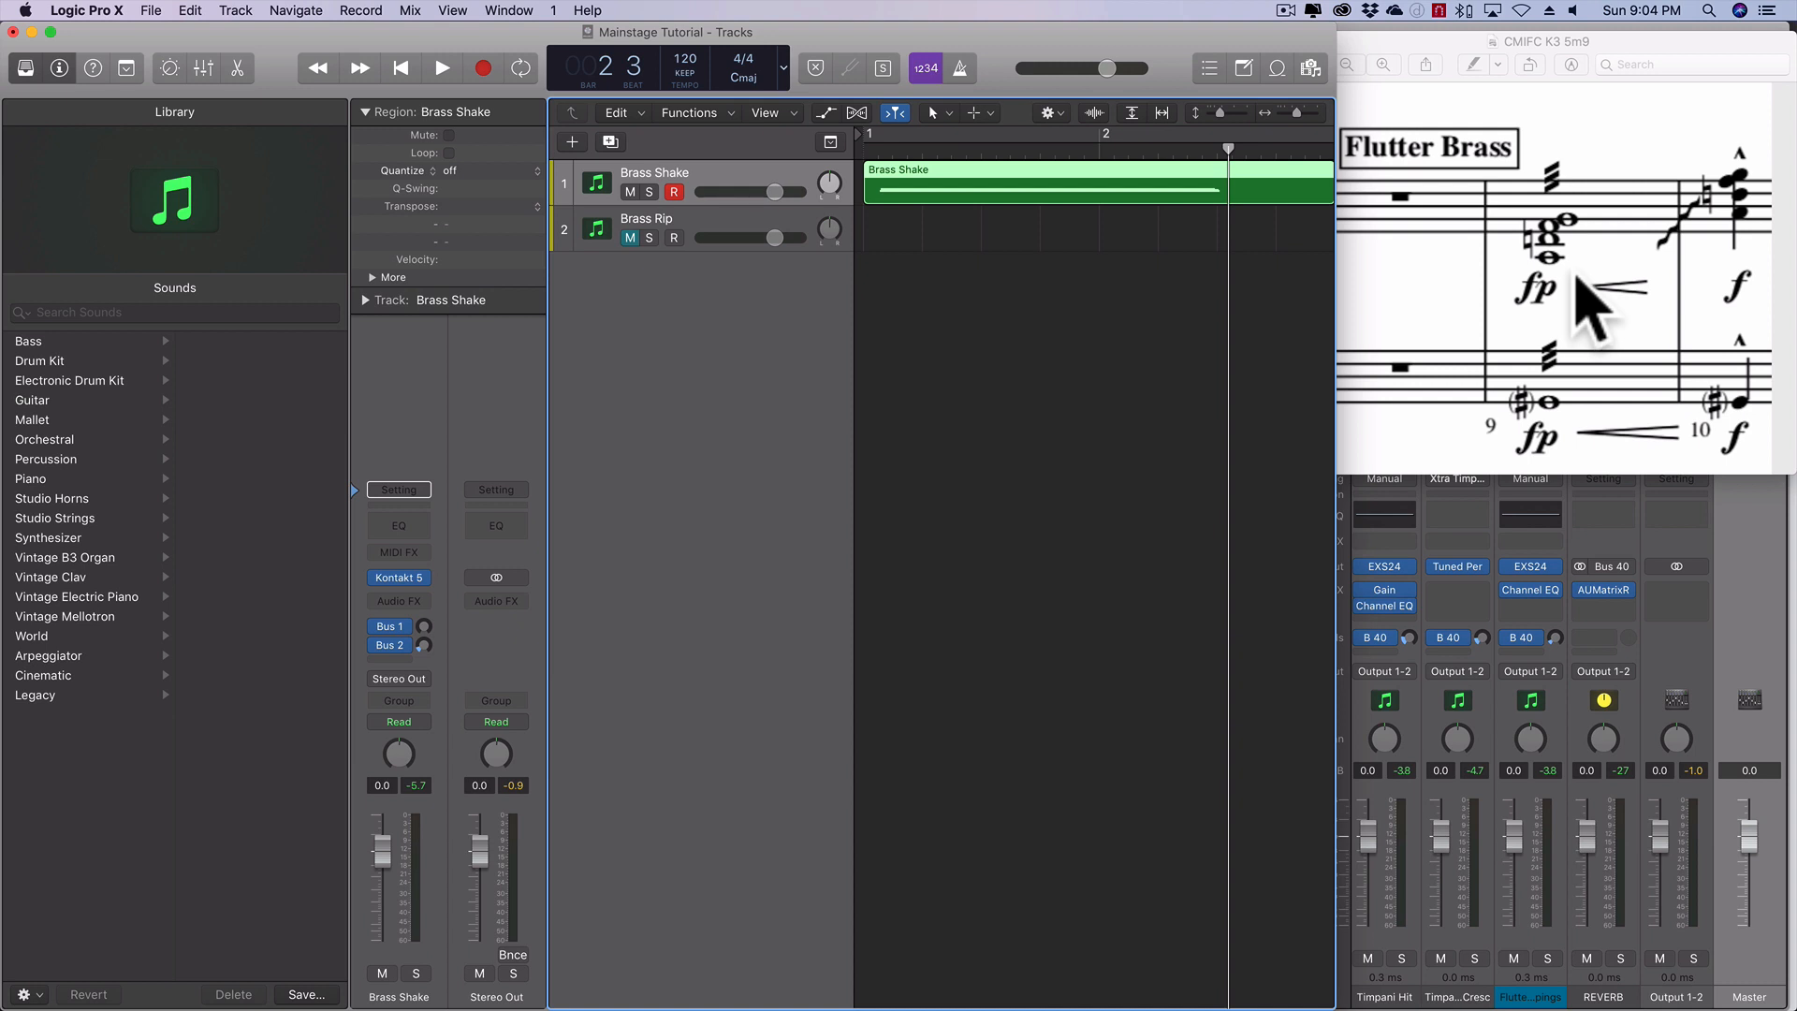
{"action": "double_click", "coordinate": [931, 180]}
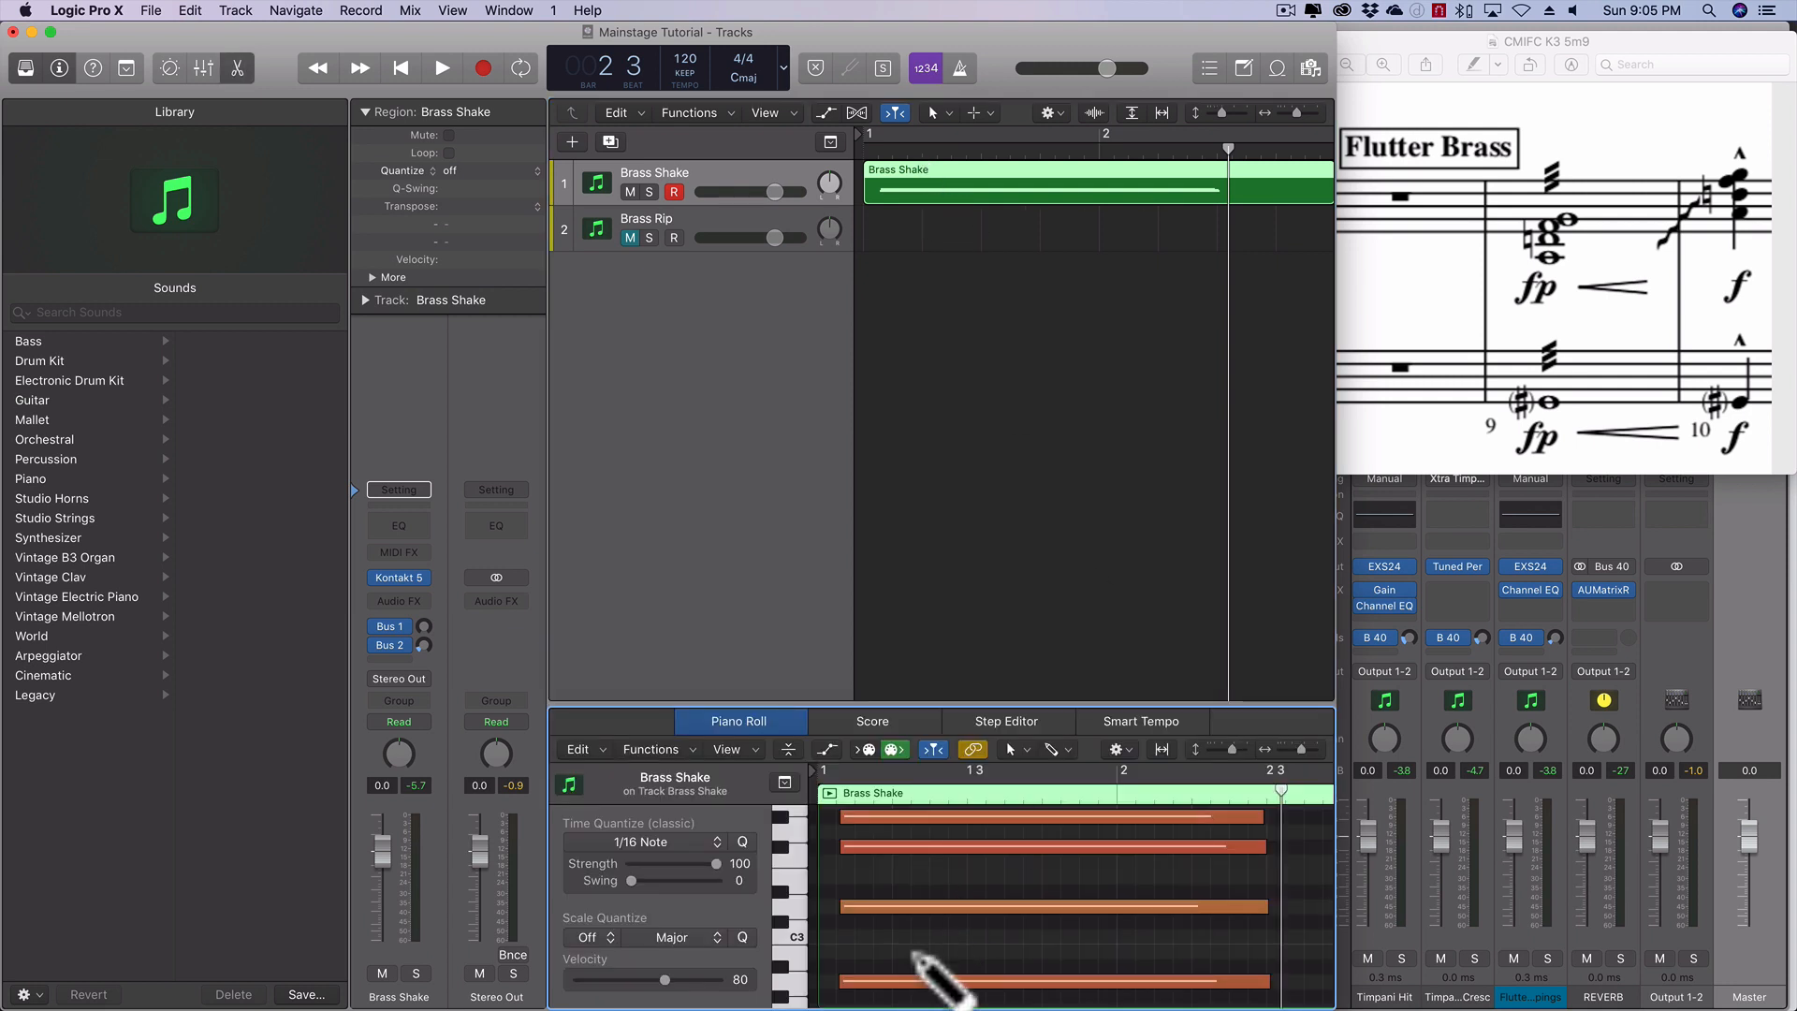
- Move all four flutter notes in the Brass Shake region earlier so the chord starts exactly at bar 1
{"action": "key", "text": "super+a"}
{"action": "left_click_drag", "start_coordinate": [868, 847], "coordinate": [753, 836]}
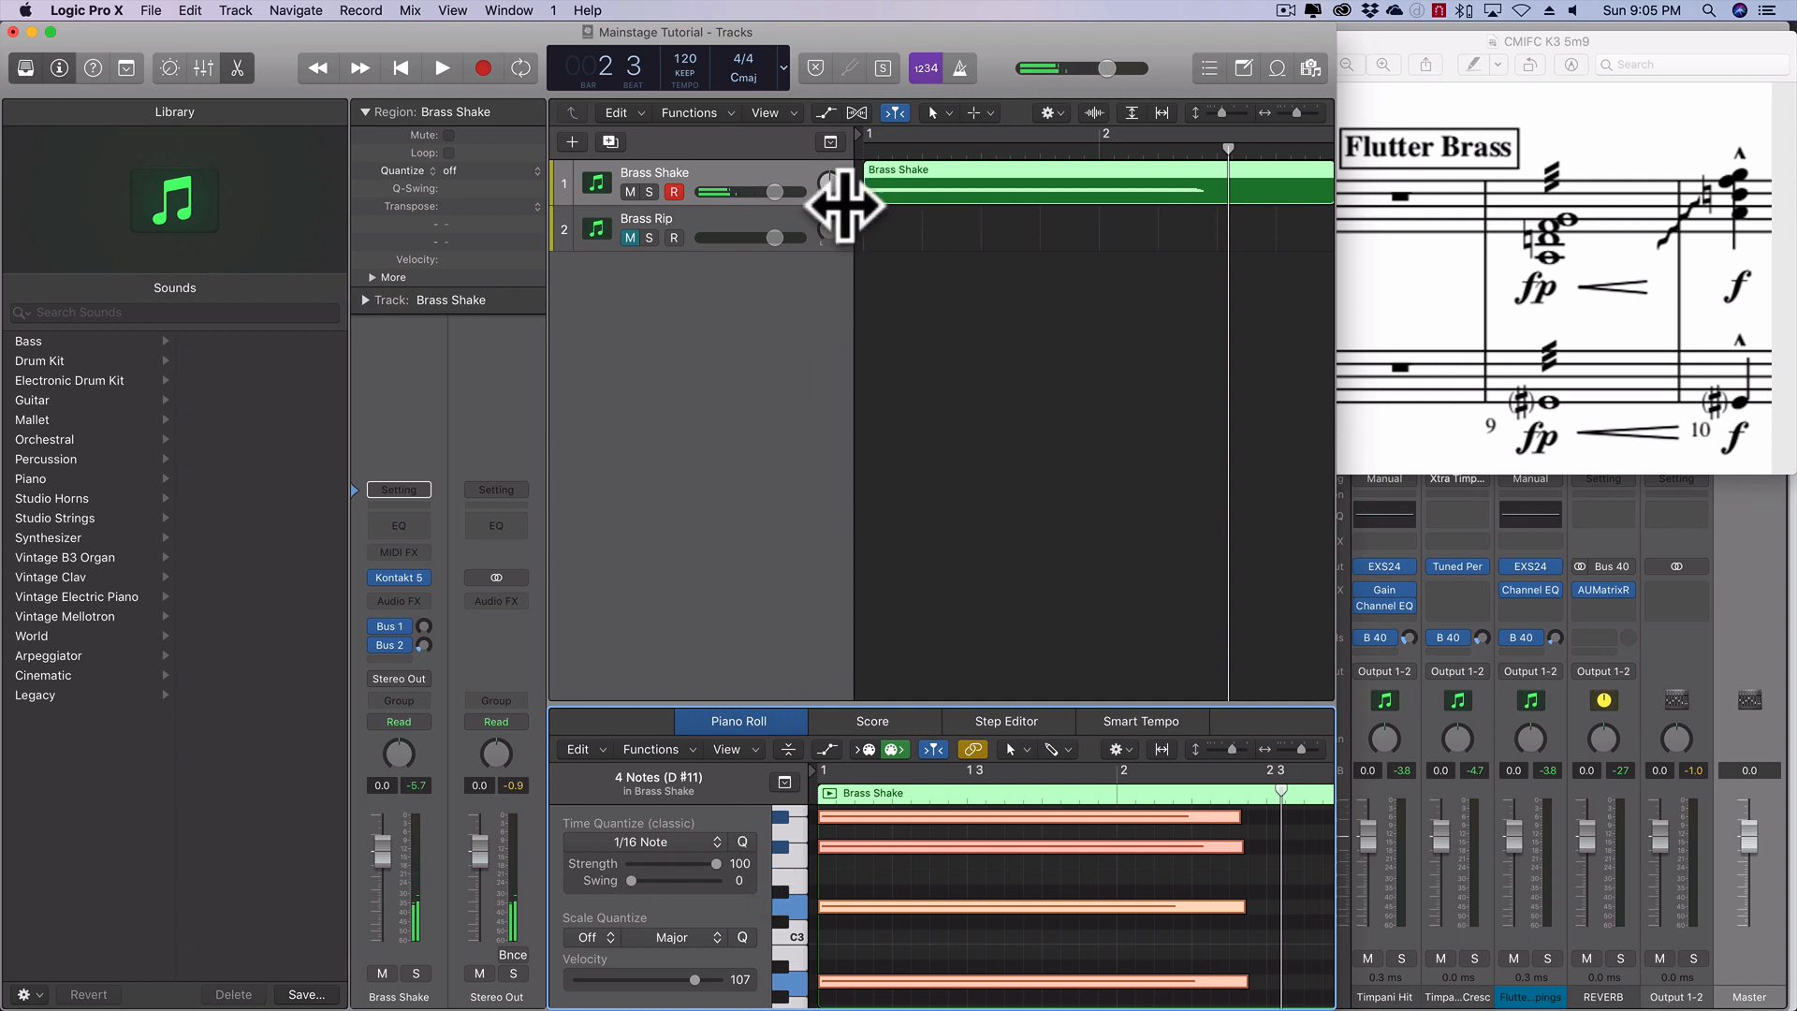
- Mute the Brass Shake track, unmute Brass Rip and record the rip chord on it from bar 1
{"action": "left_click", "coordinate": [630, 192]}
{"action": "left_click", "coordinate": [642, 222]}
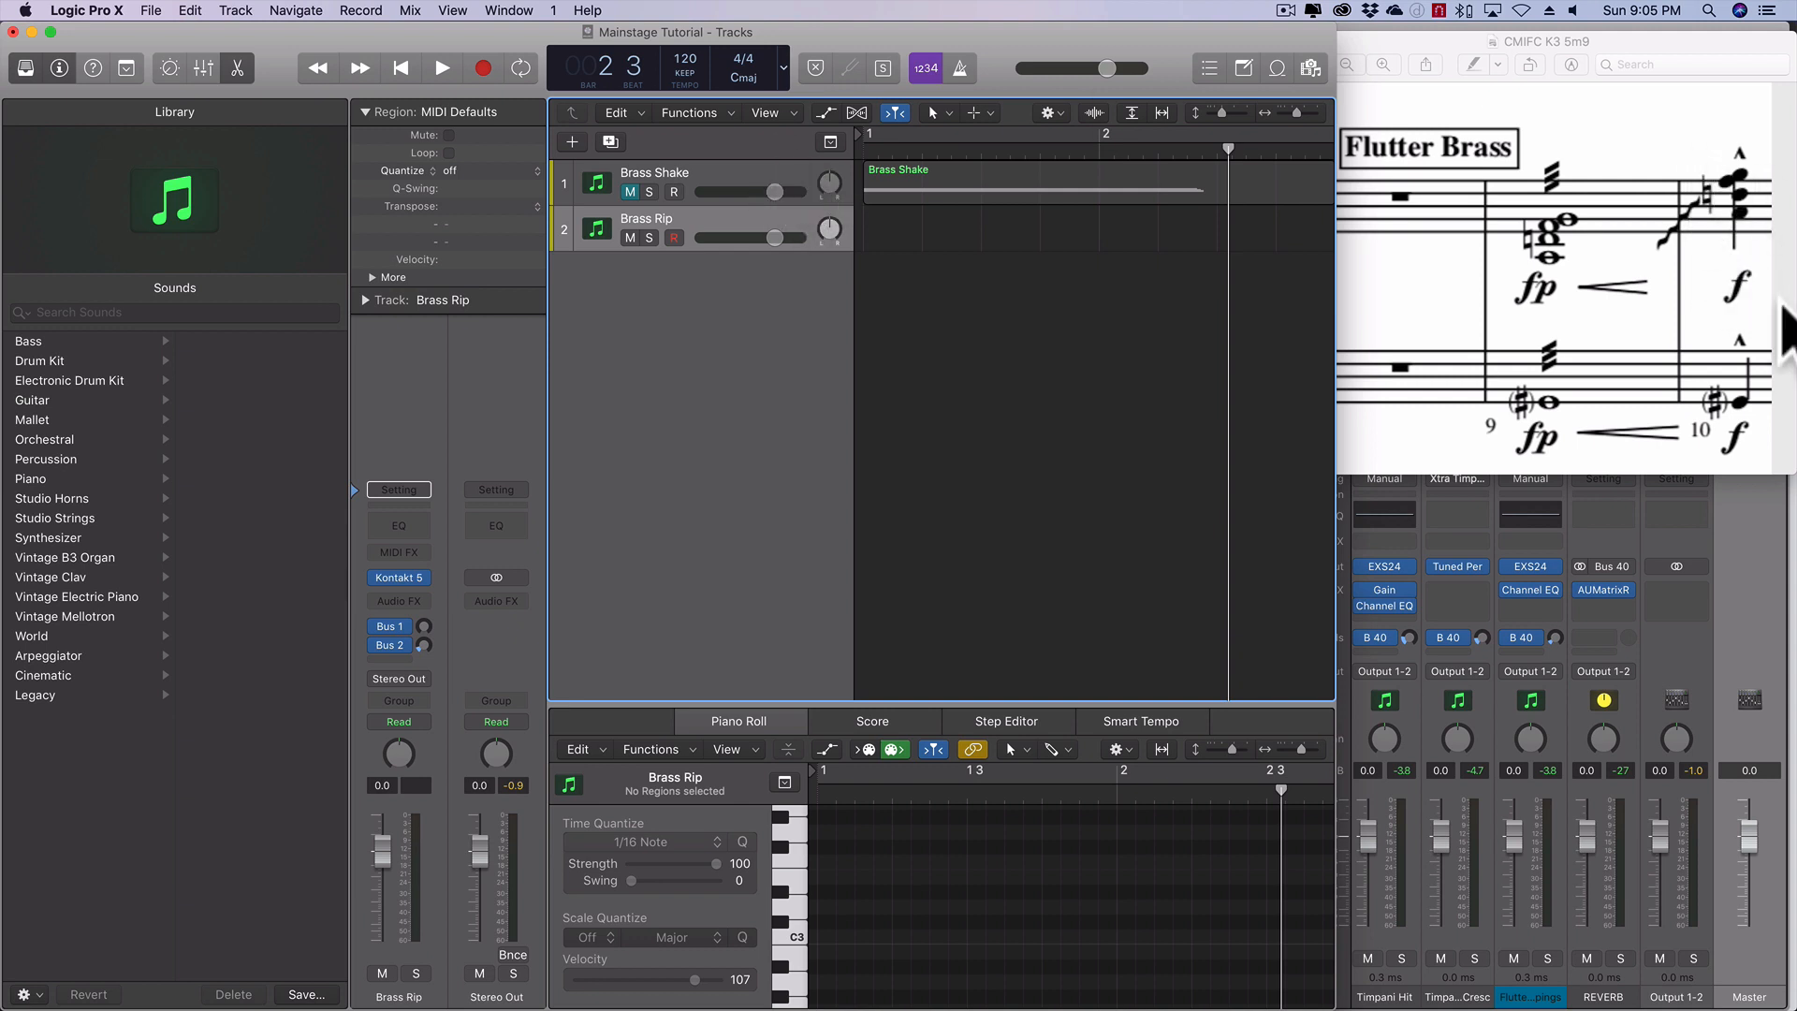
{"action": "left_click", "coordinate": [481, 69]}
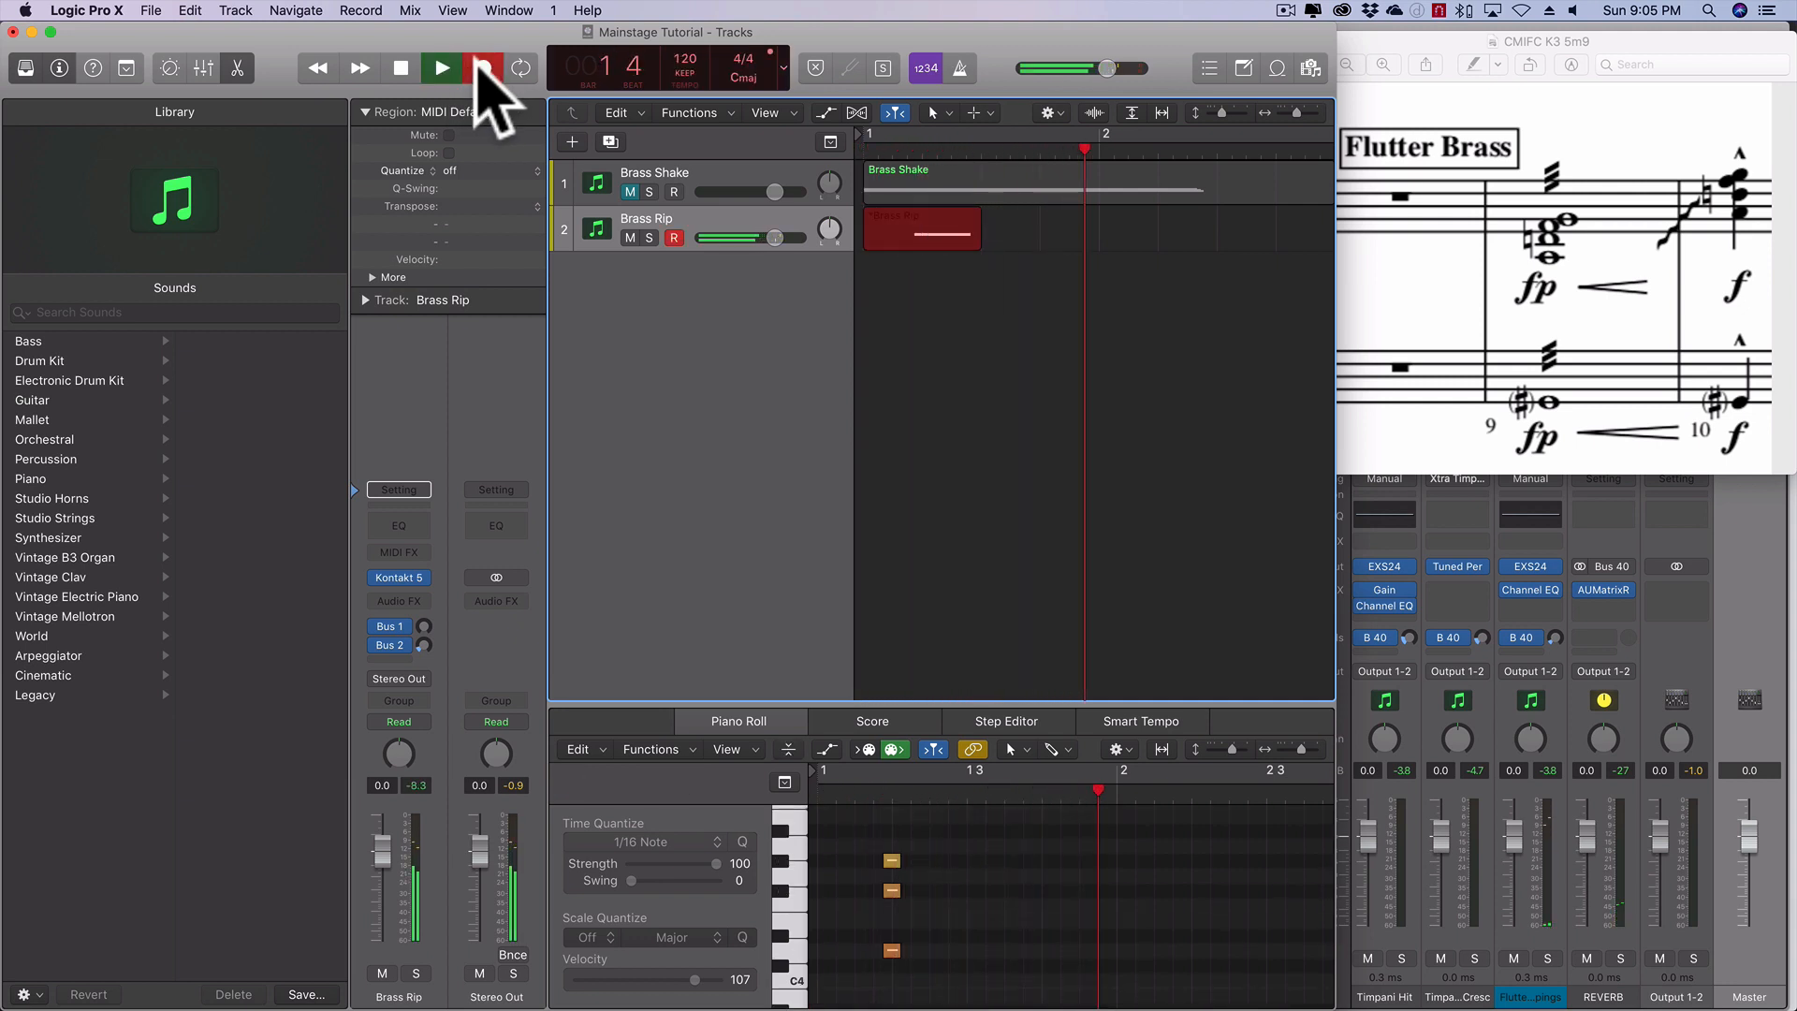
{"action": "key", "text": "space"}
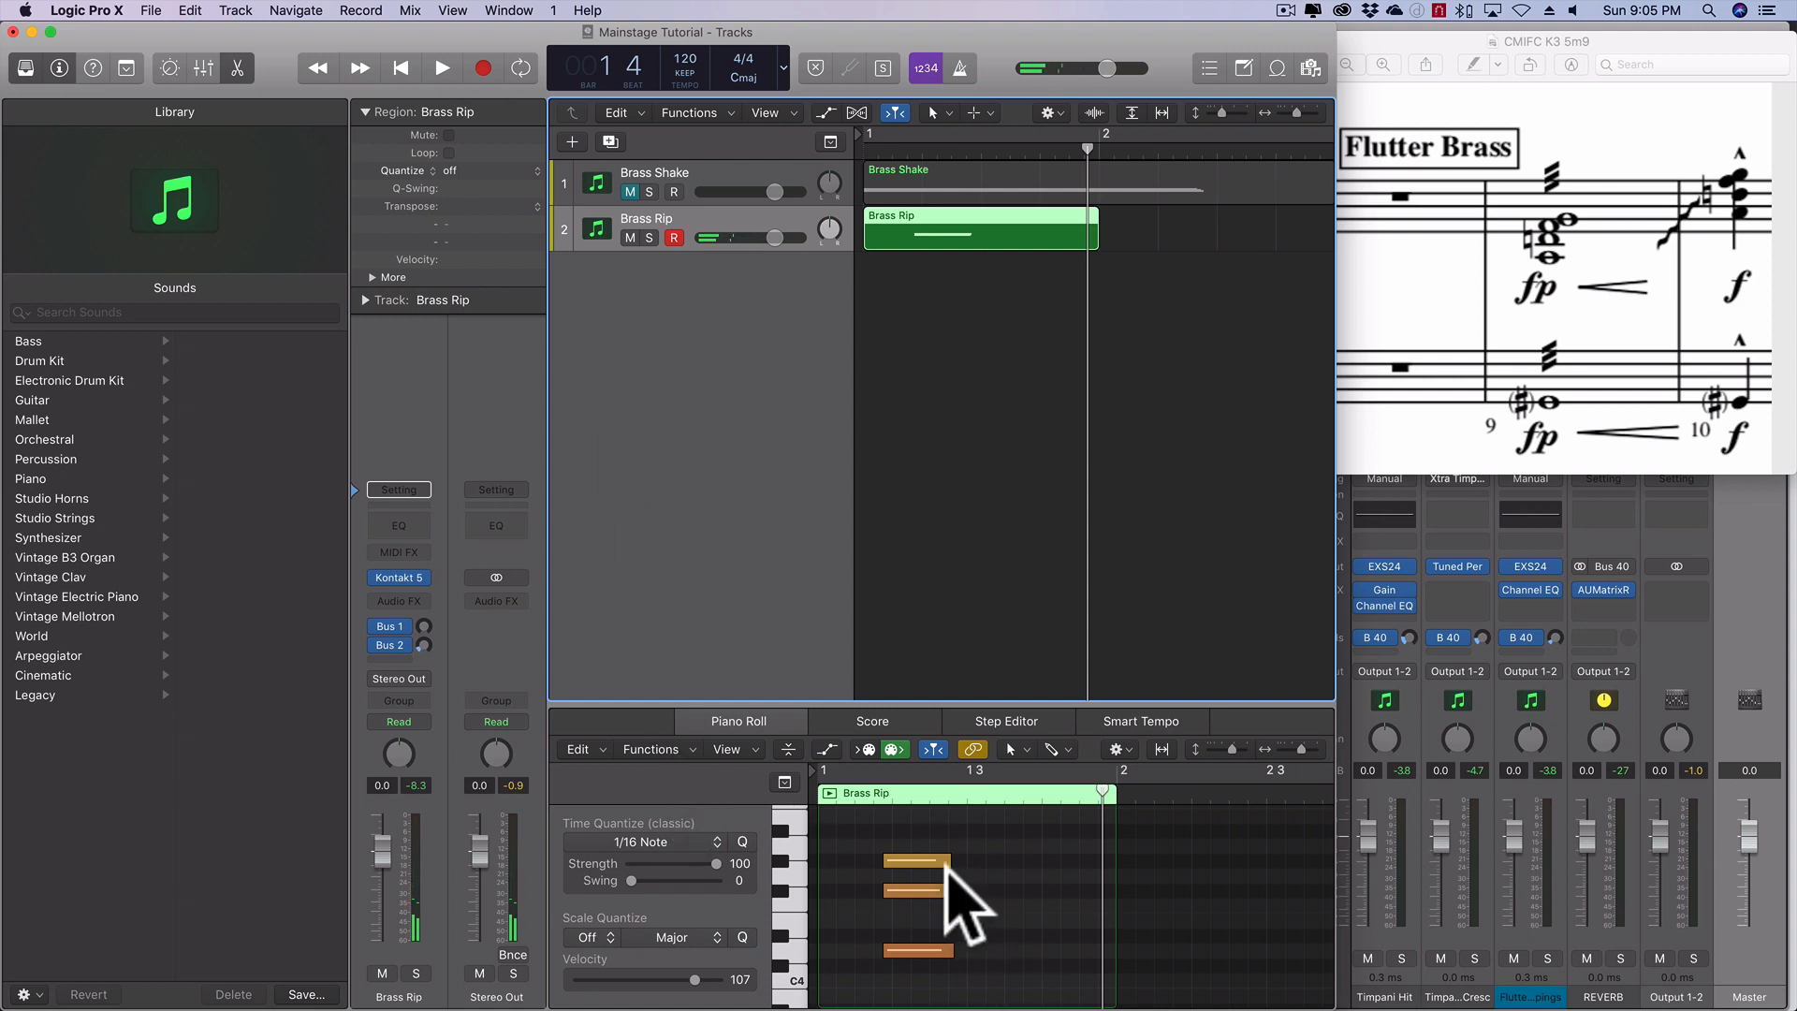
- Move the Brass Rip region into bar 2, unmute Brass Shake and play both tracks together
{"action": "left_click_drag", "start_coordinate": [946, 217], "coordinate": [1229, 229]}
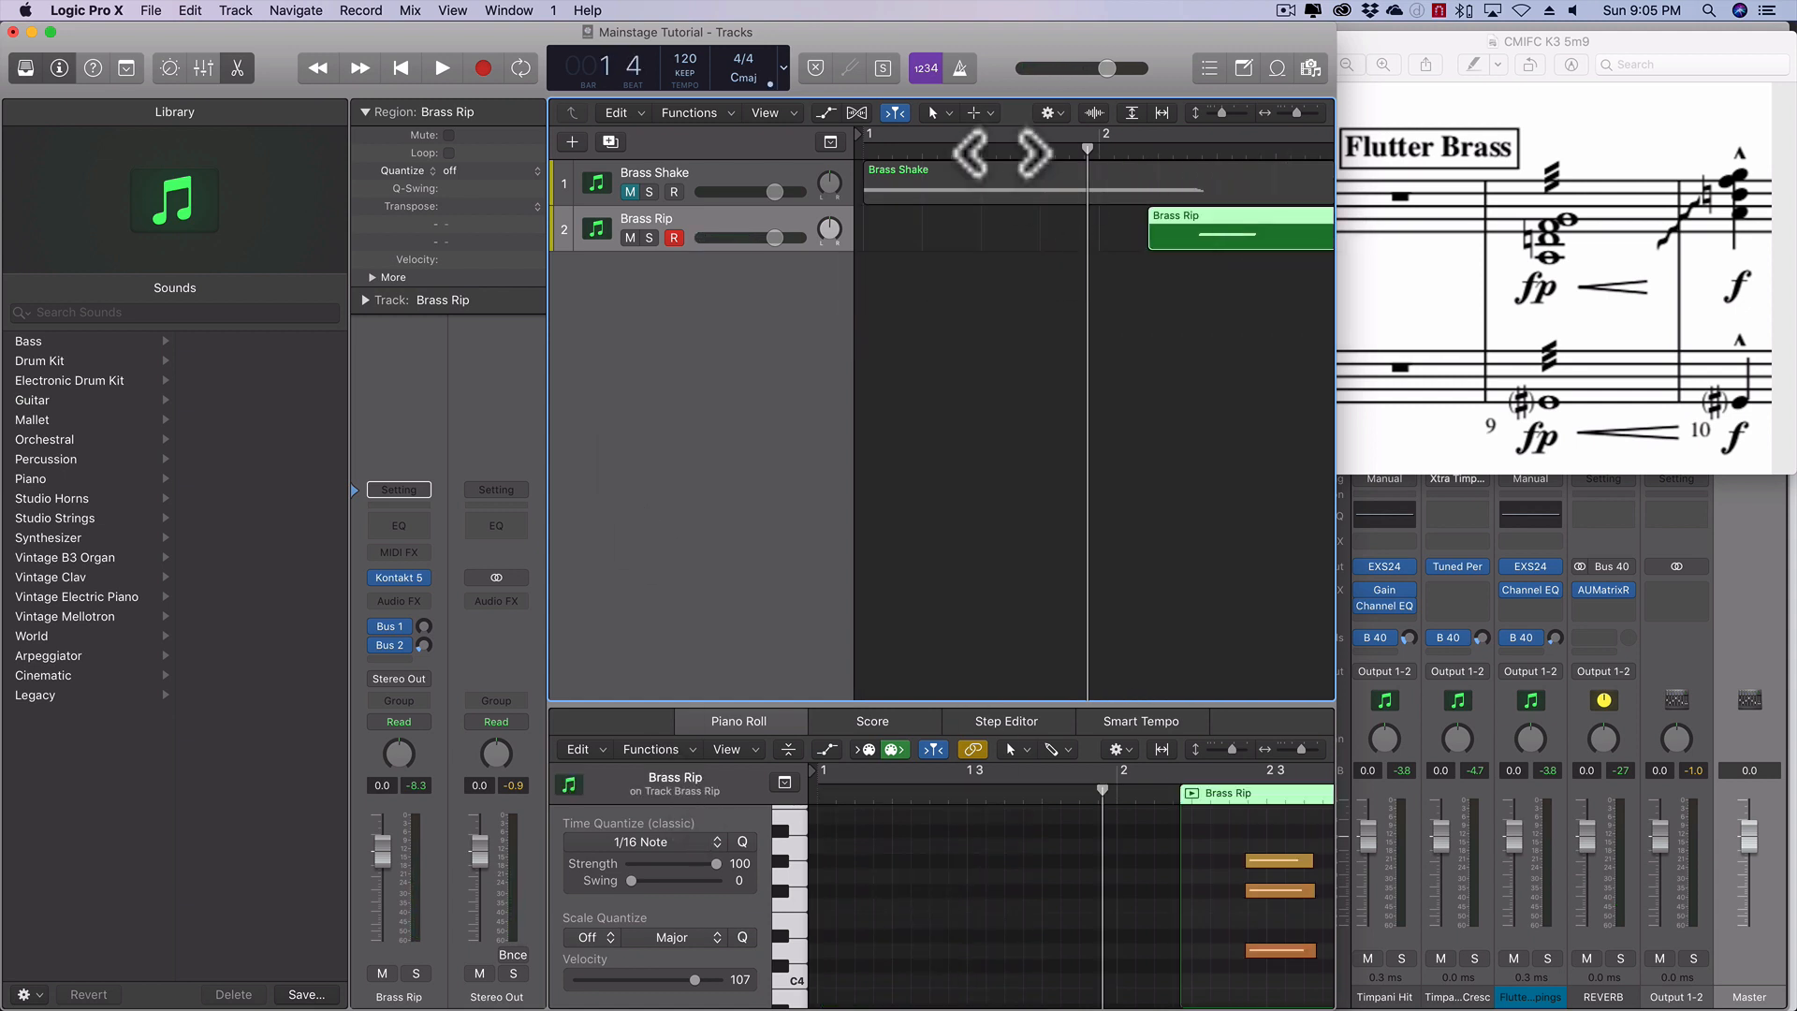
{"action": "left_click", "coordinate": [629, 192]}
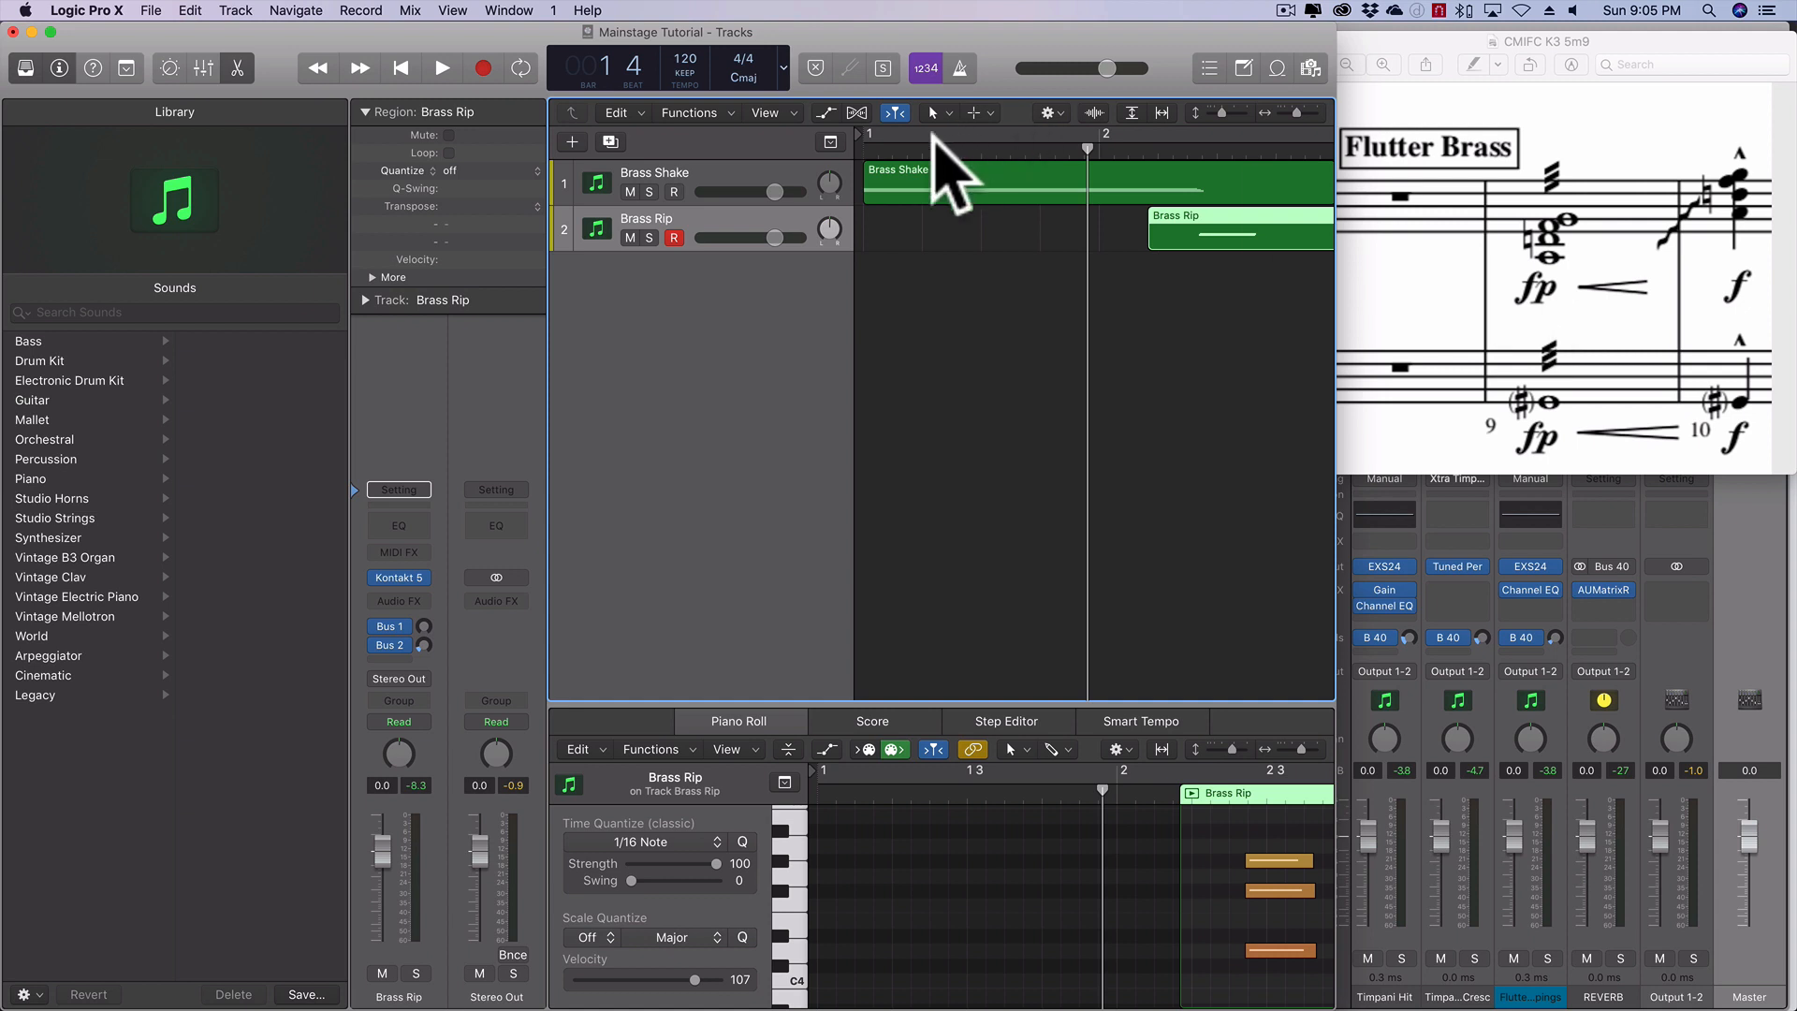
{"action": "key", "text": "space"}
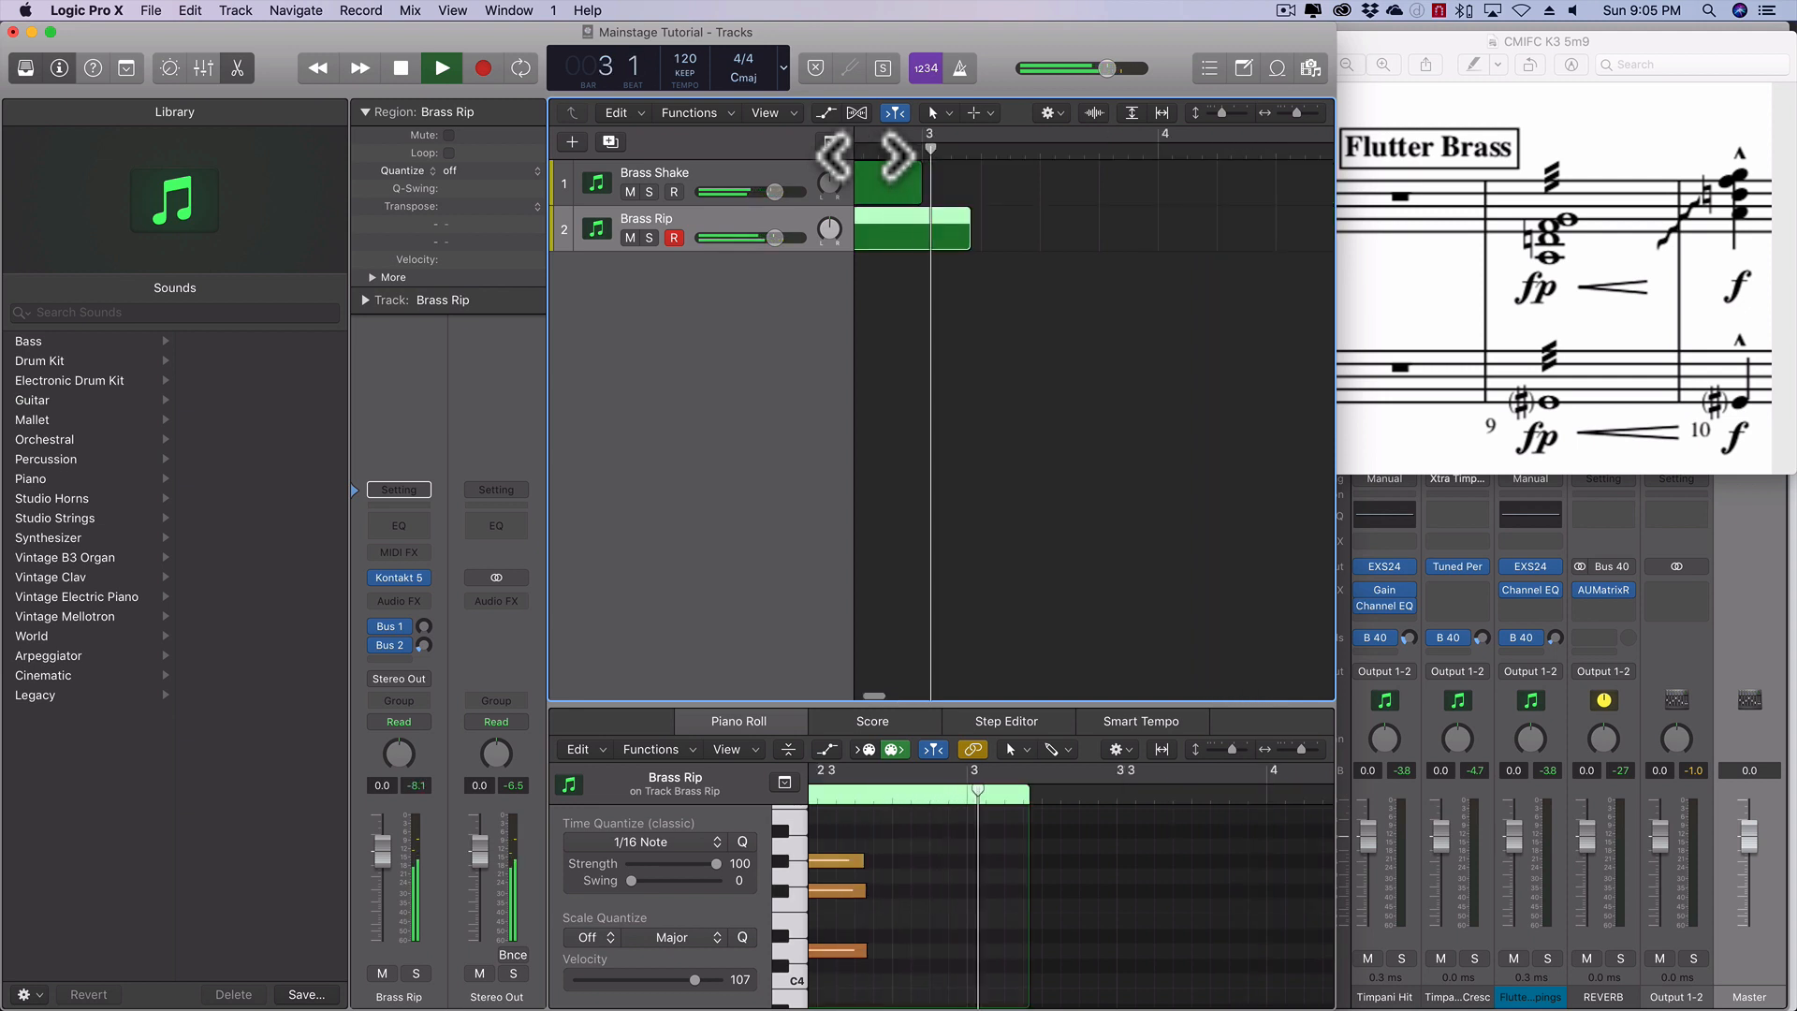
{"action": "key", "text": "space"}
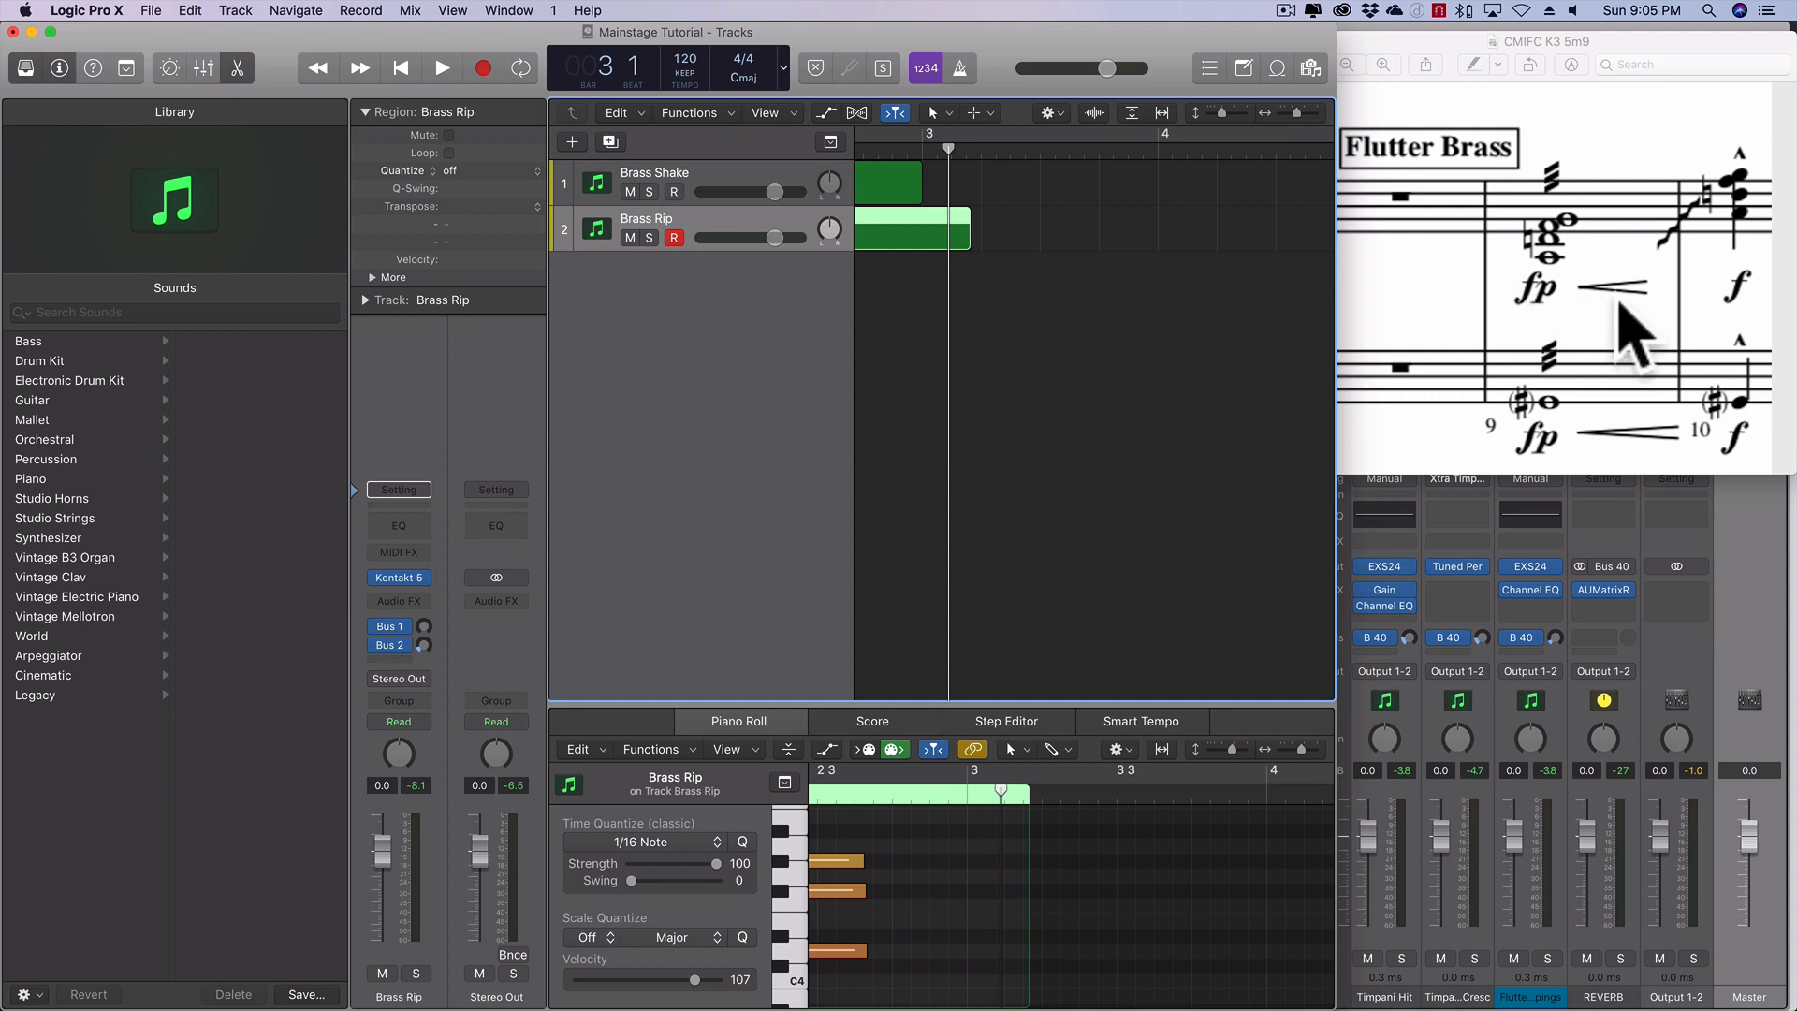
{"action": "scroll", "coordinate": [1035, 361], "scroll_direction": "left", "scroll_amount": 5}
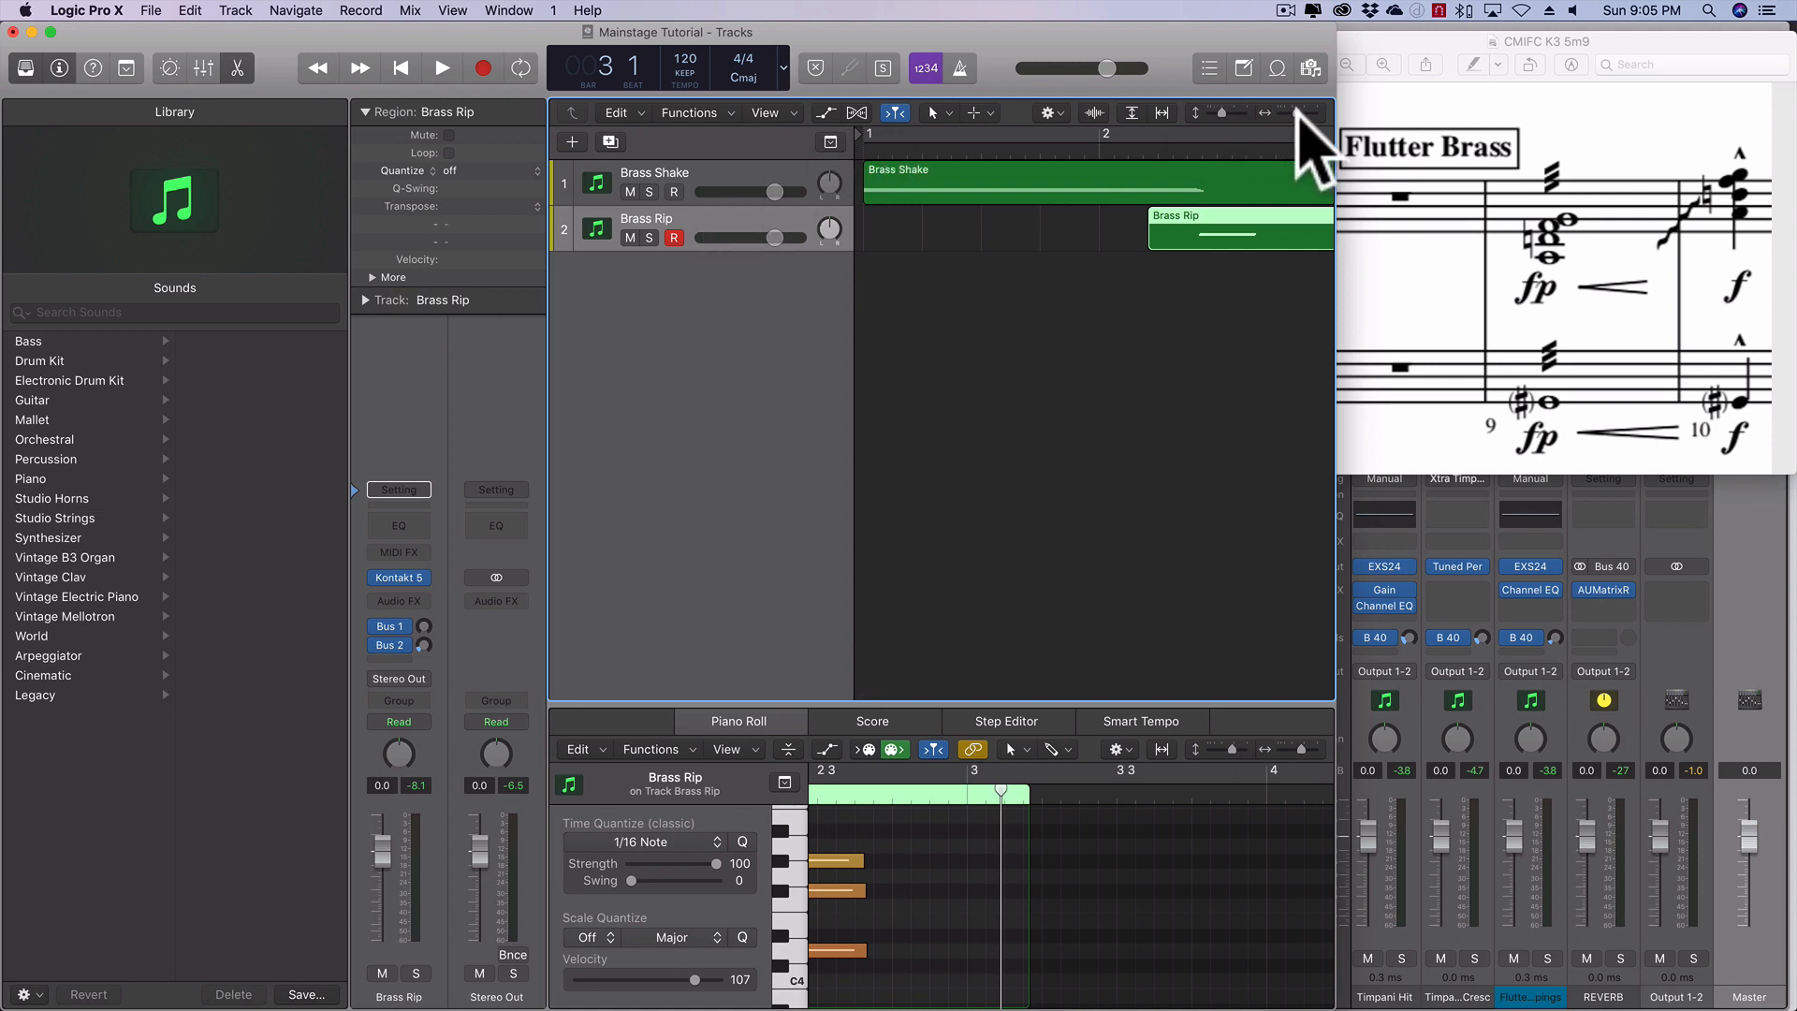
- Mute the Brass Rip track and show the tracks' volume automation
{"action": "left_click_drag", "start_coordinate": [1297, 112], "coordinate": [1298, 112]}
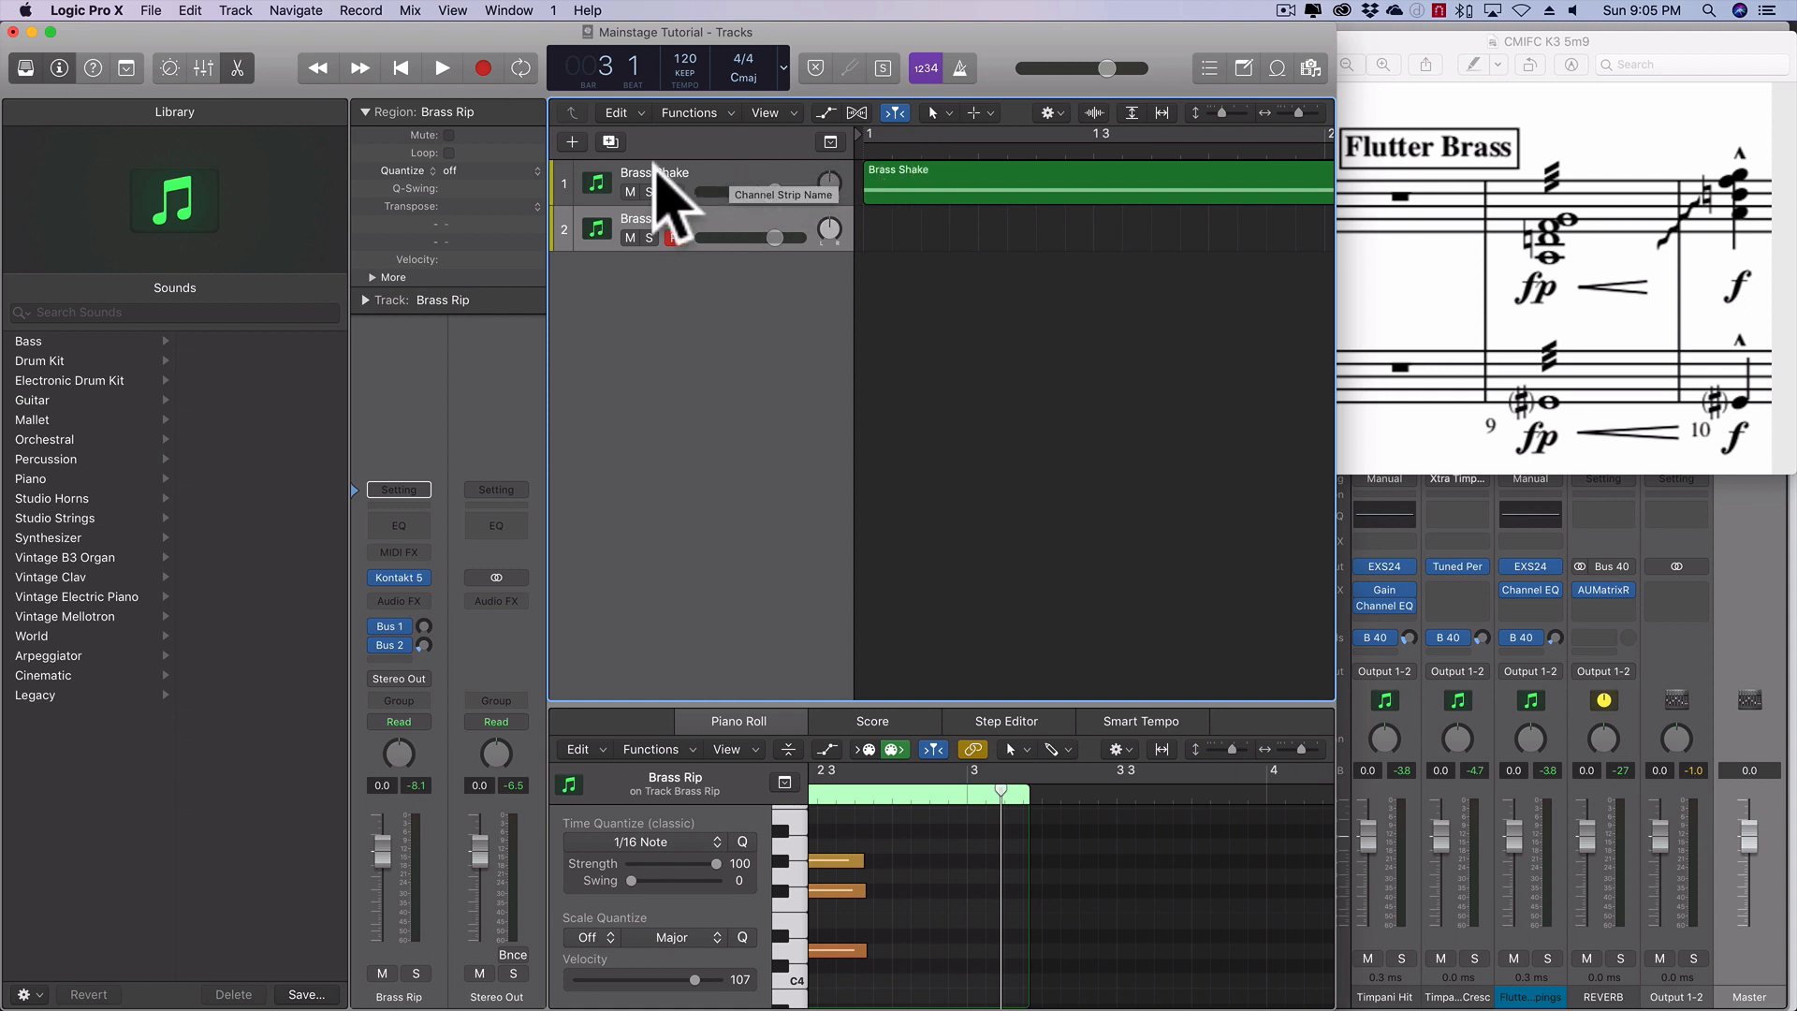
{"action": "left_click", "coordinate": [629, 238]}
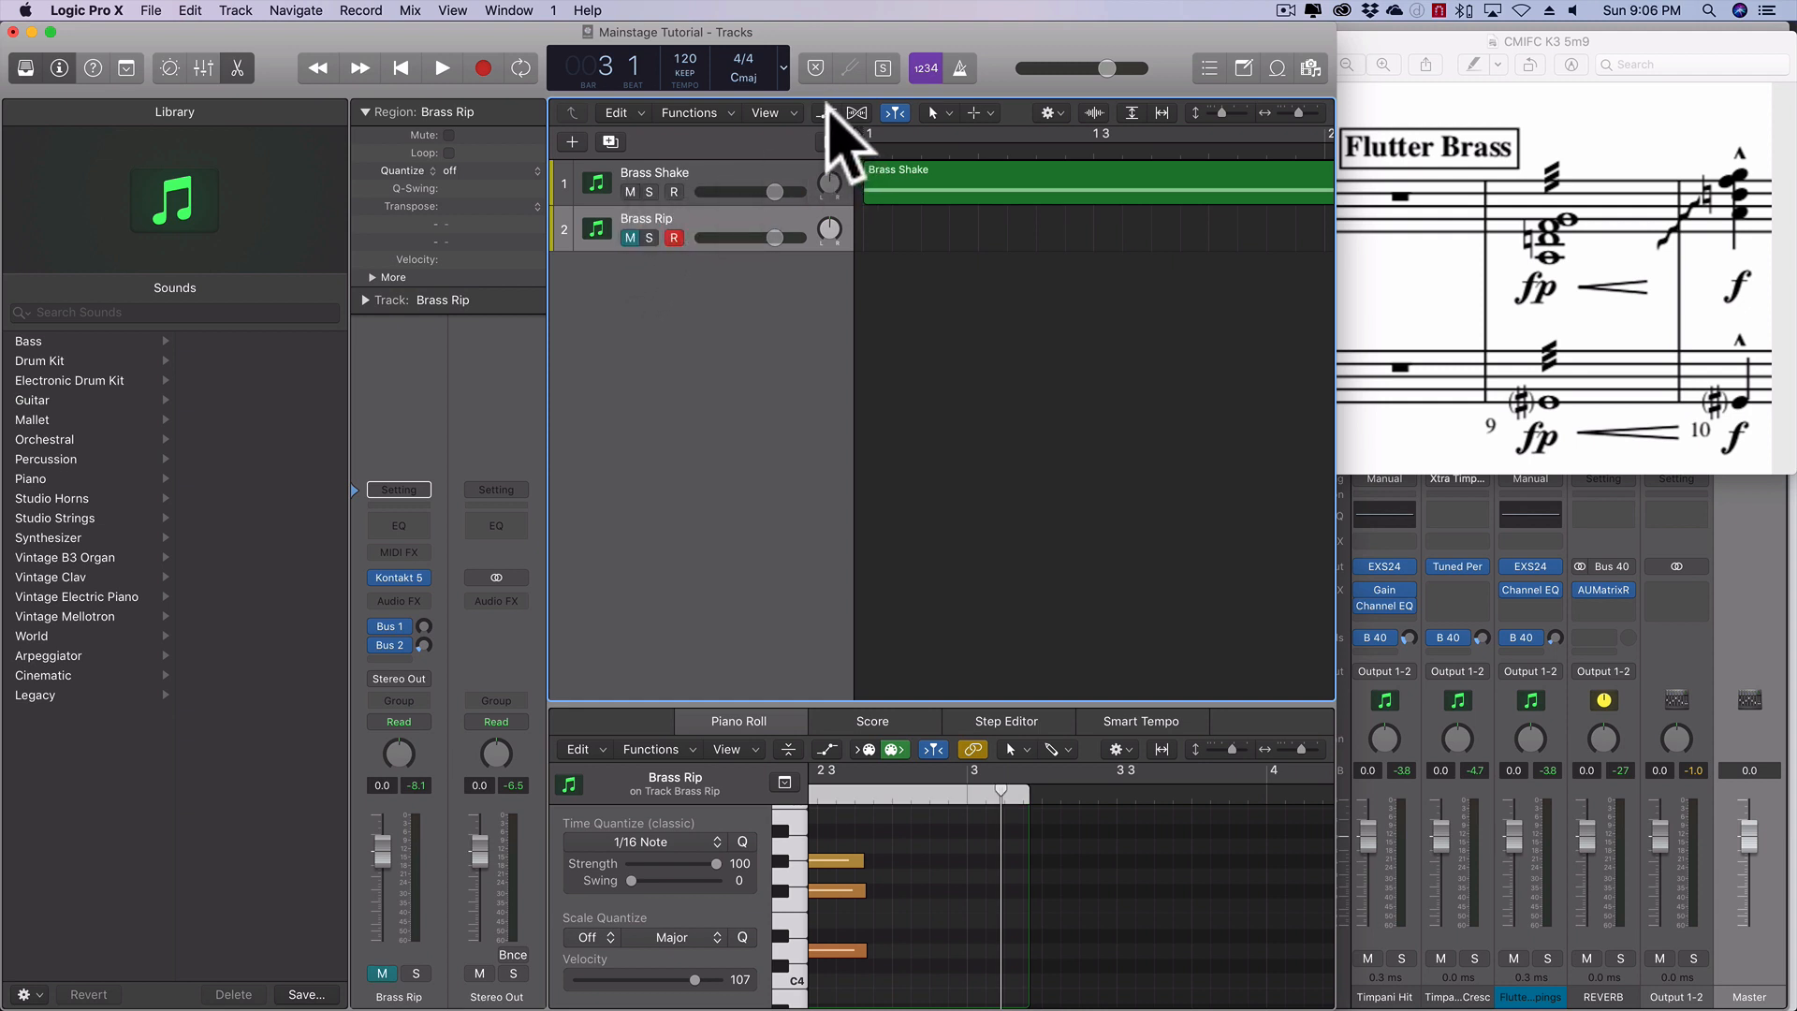
{"action": "left_click", "coordinate": [826, 113]}
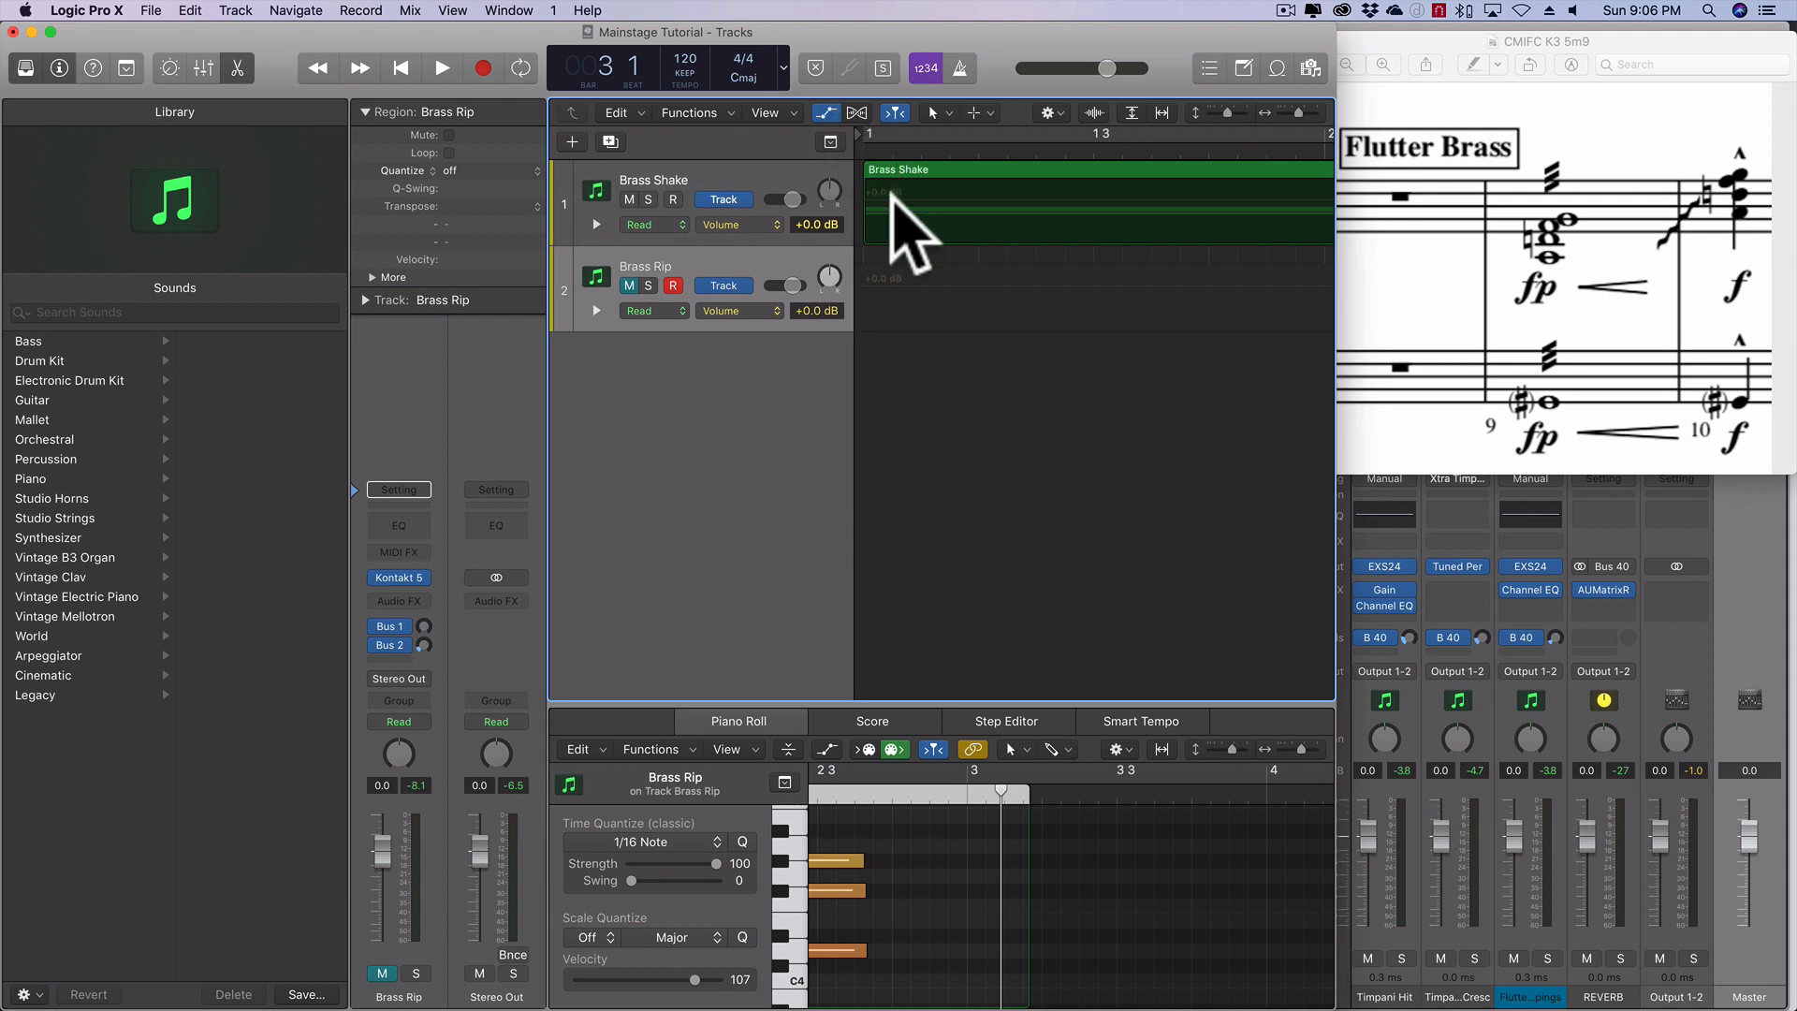
- Create volume automation on the Brass Shake track with its starting point at +0.6 dB
{"action": "left_click_drag", "start_coordinate": [889, 190], "coordinate": [894, 196]}
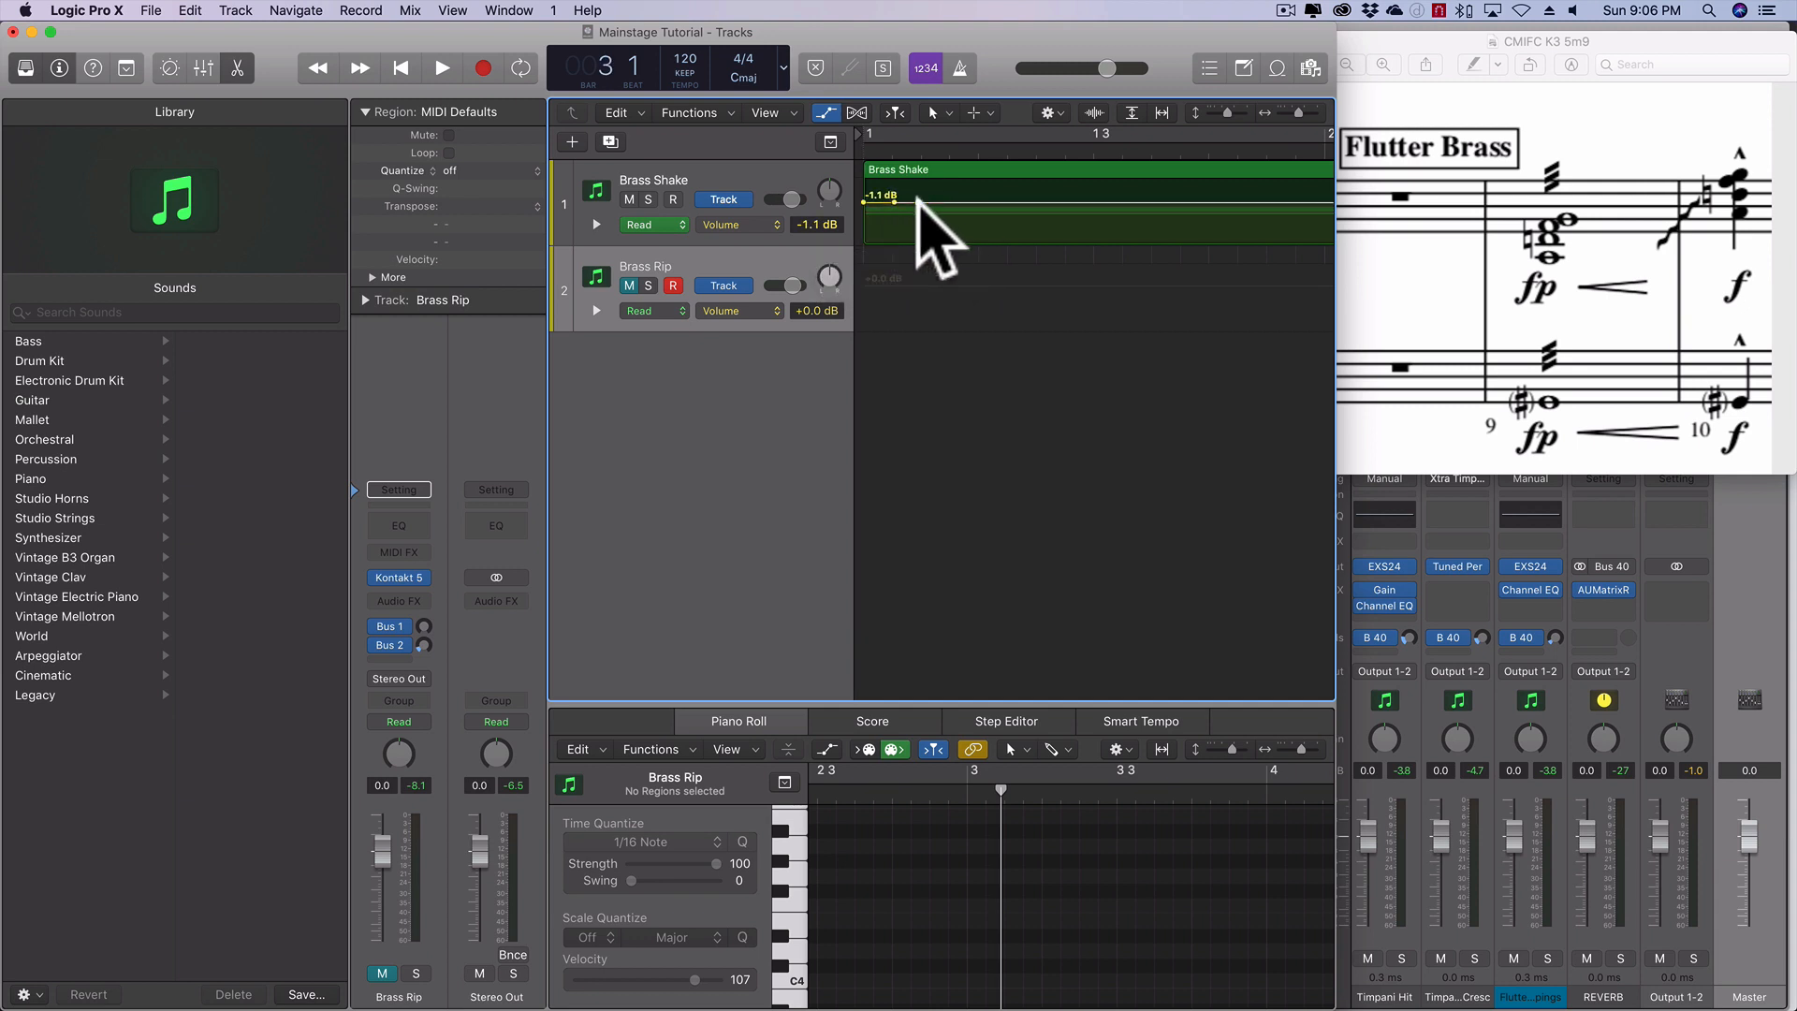
{"action": "left_click", "coordinate": [918, 200]}
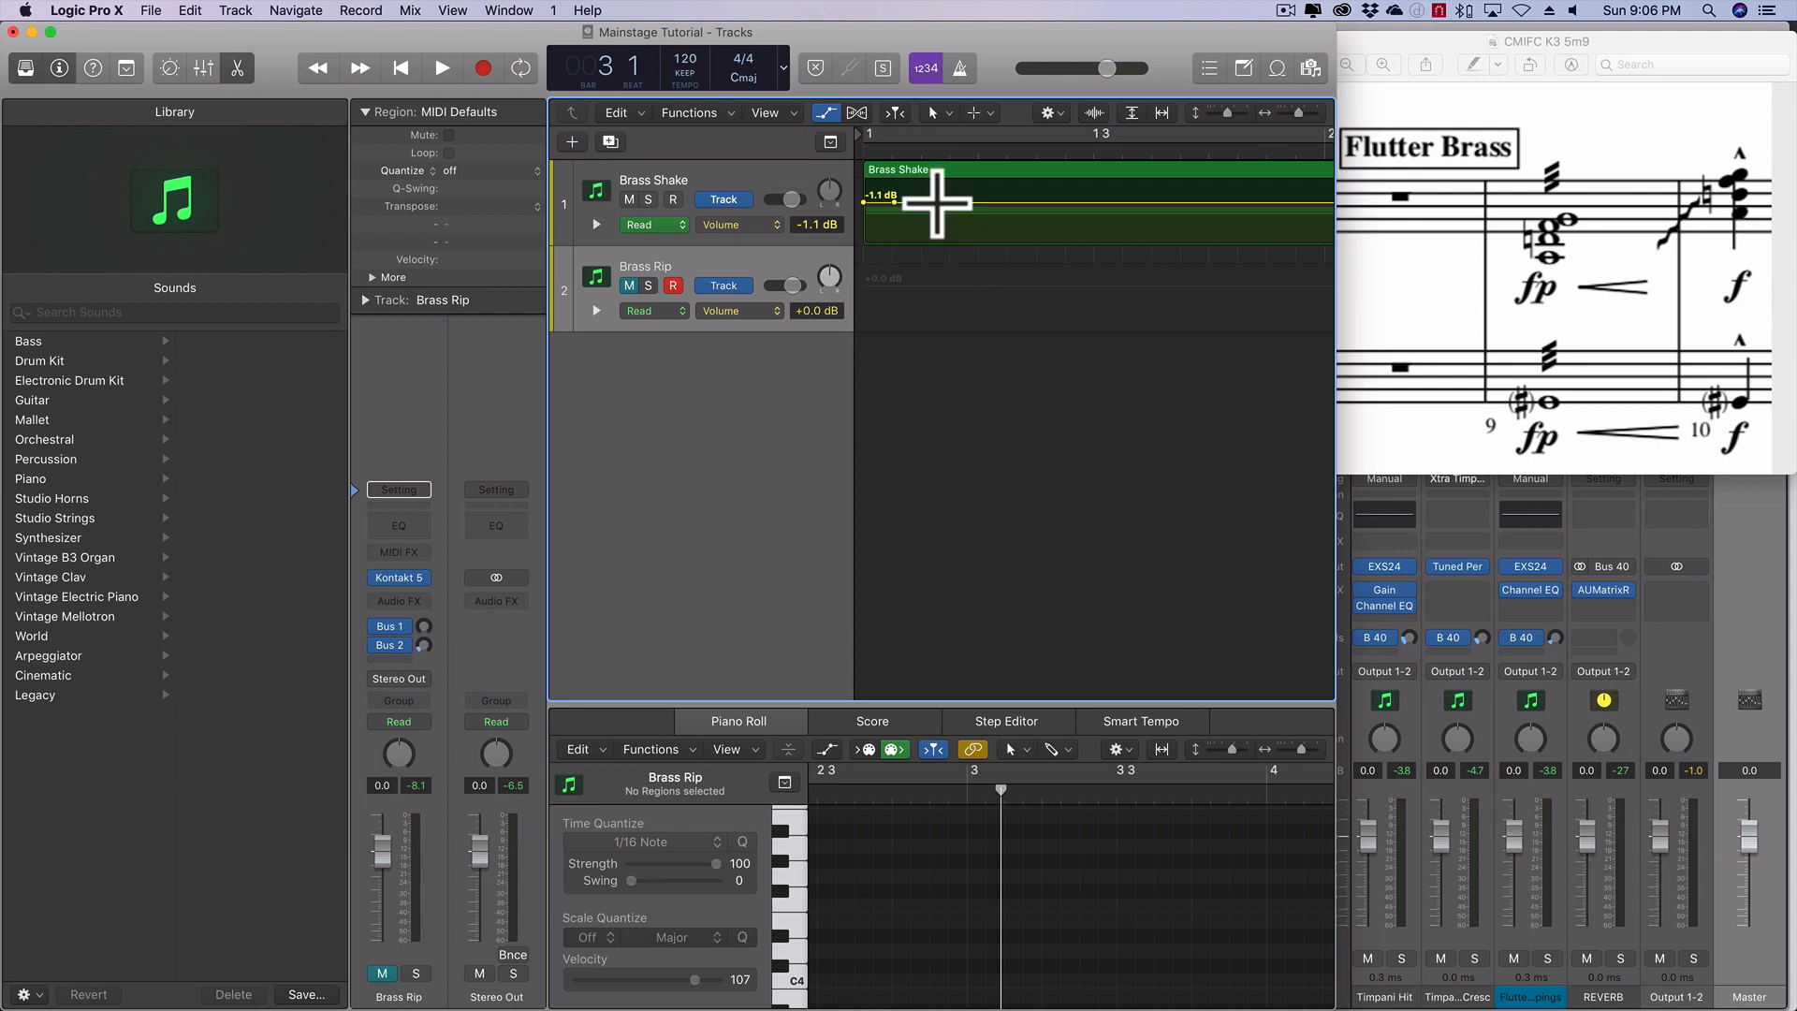
{"action": "left_click", "coordinate": [870, 195]}
{"action": "left_click_drag", "start_coordinate": [869, 195], "coordinate": [880, 193]}
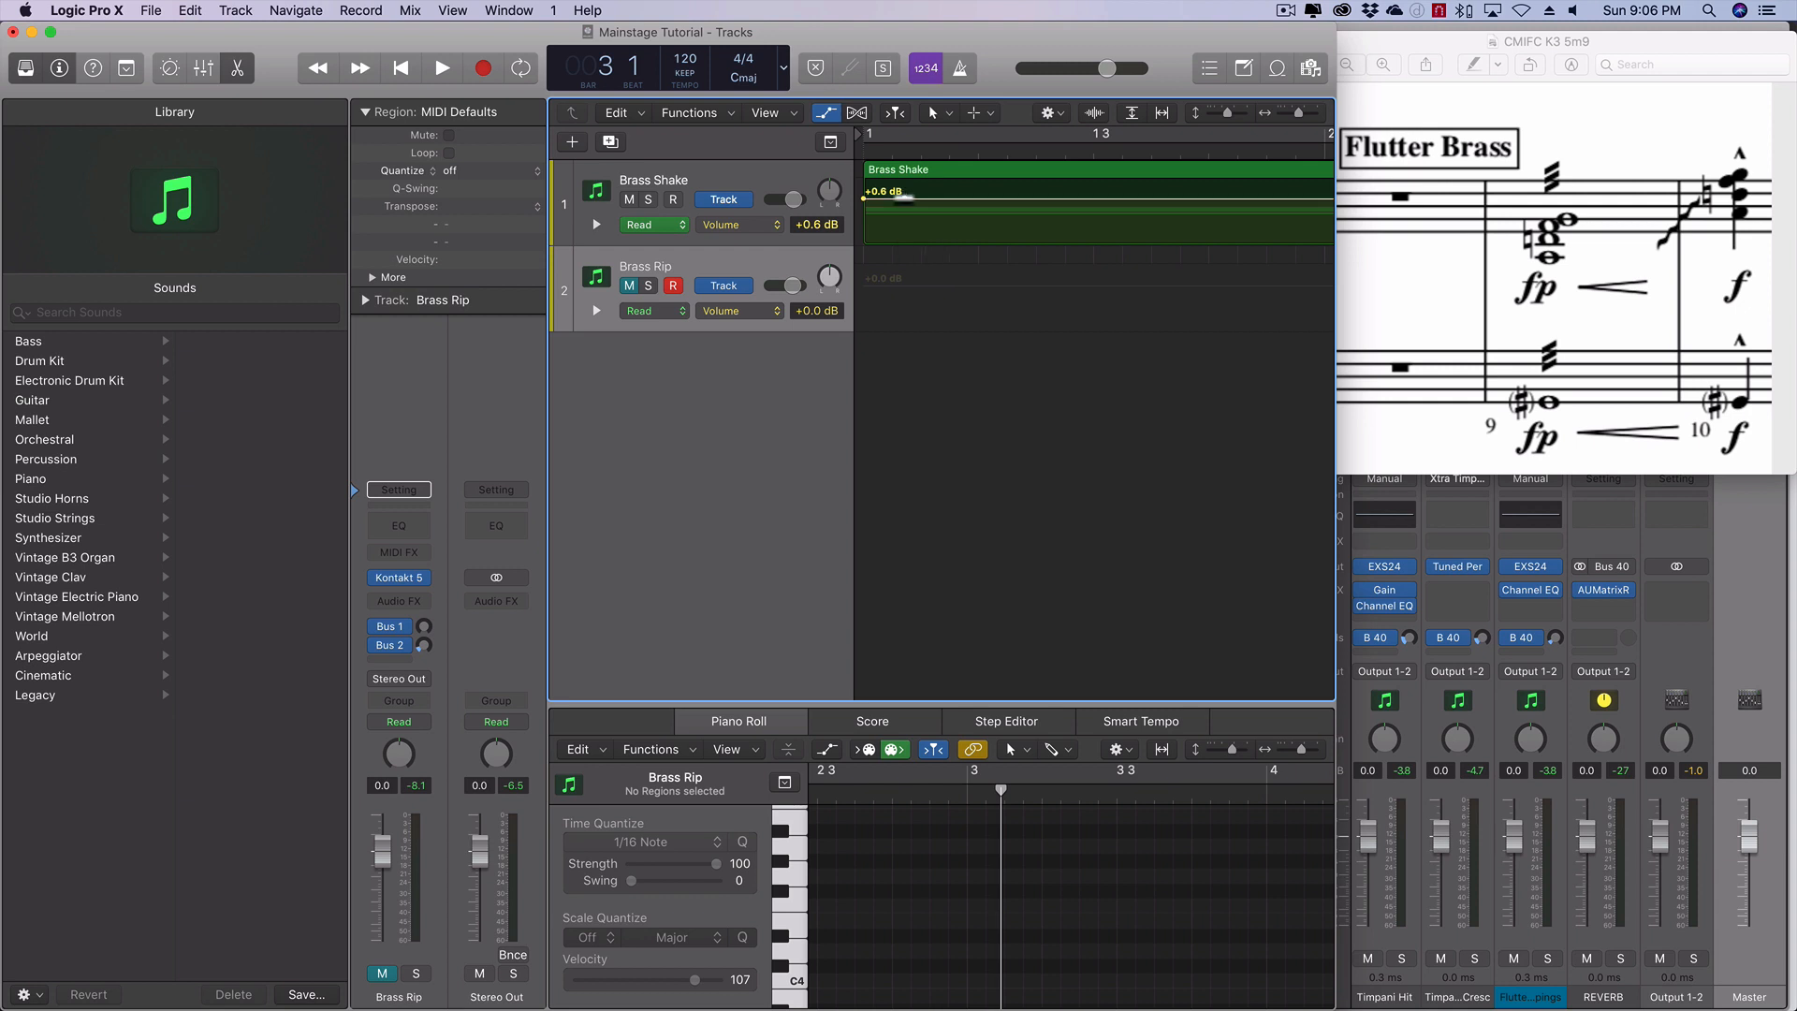
- Add Brass Shake volume points at -8.0 dB shortly after the start and +2.1 dB near beat 3, and play the swell from the beginning
{"action": "left_click_drag", "start_coordinate": [904, 198], "coordinate": [901, 215]}
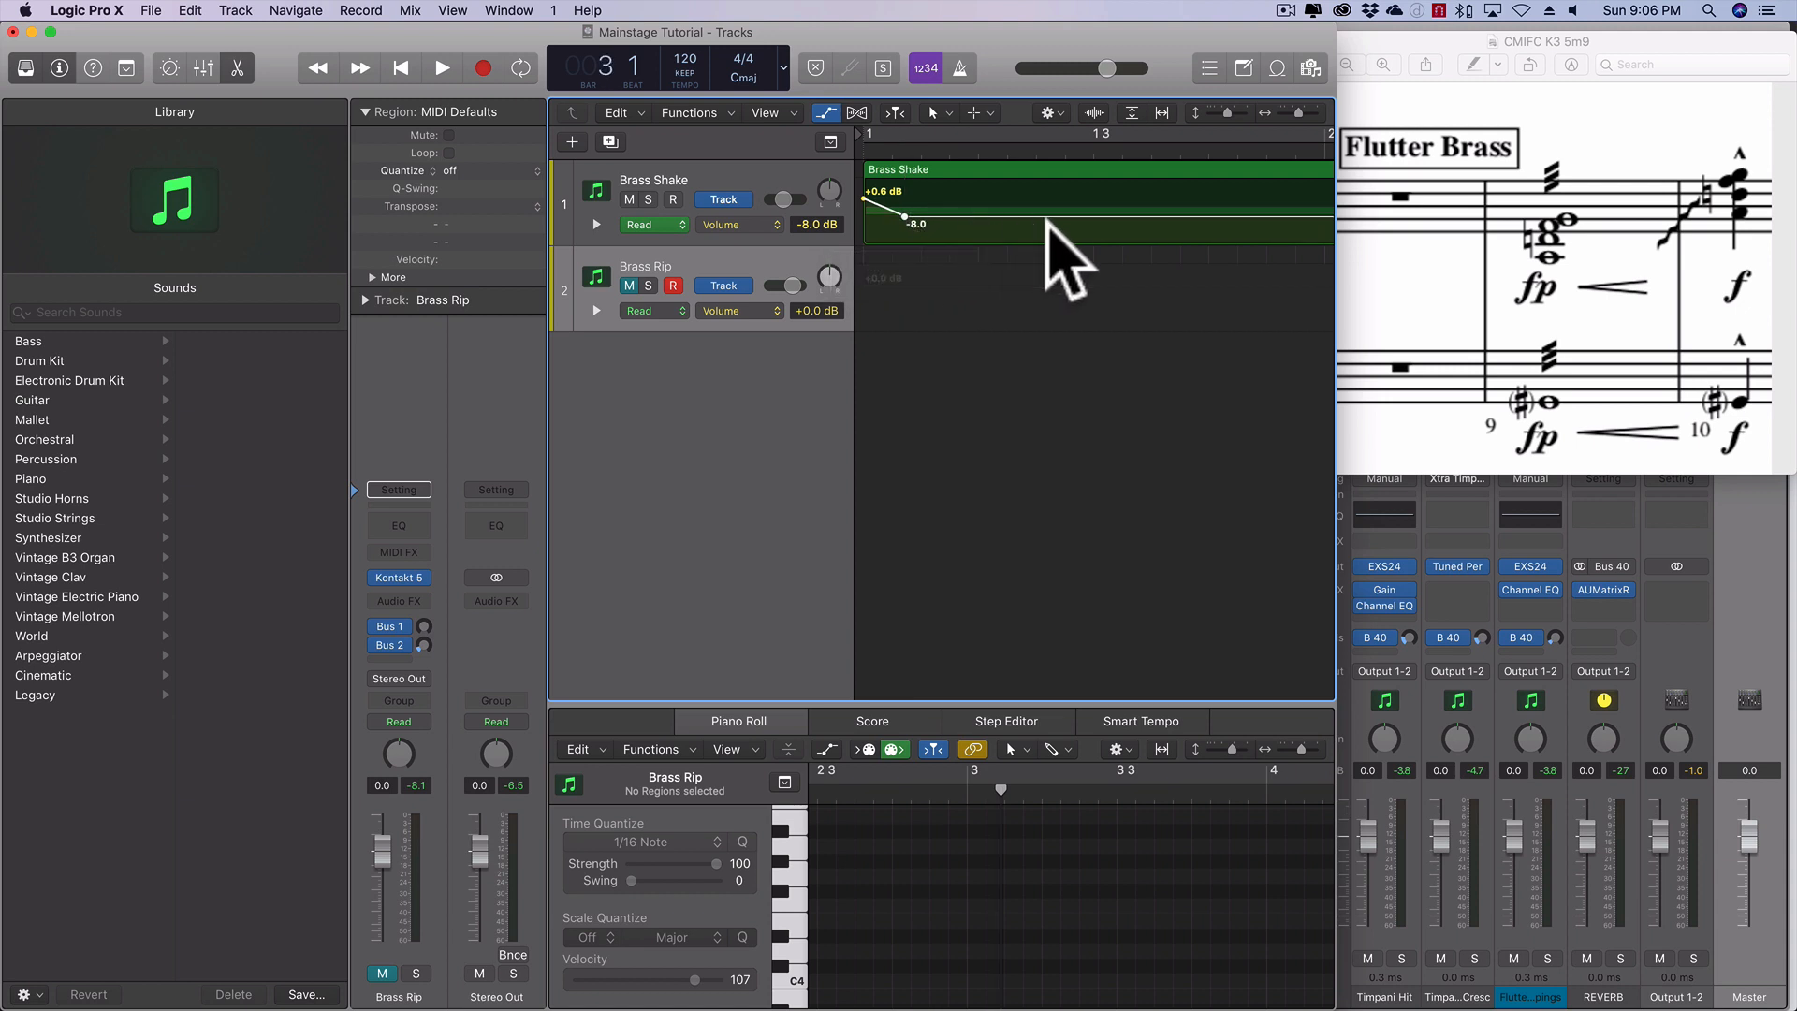
{"action": "left_click_drag", "start_coordinate": [1105, 216], "coordinate": [1106, 189]}
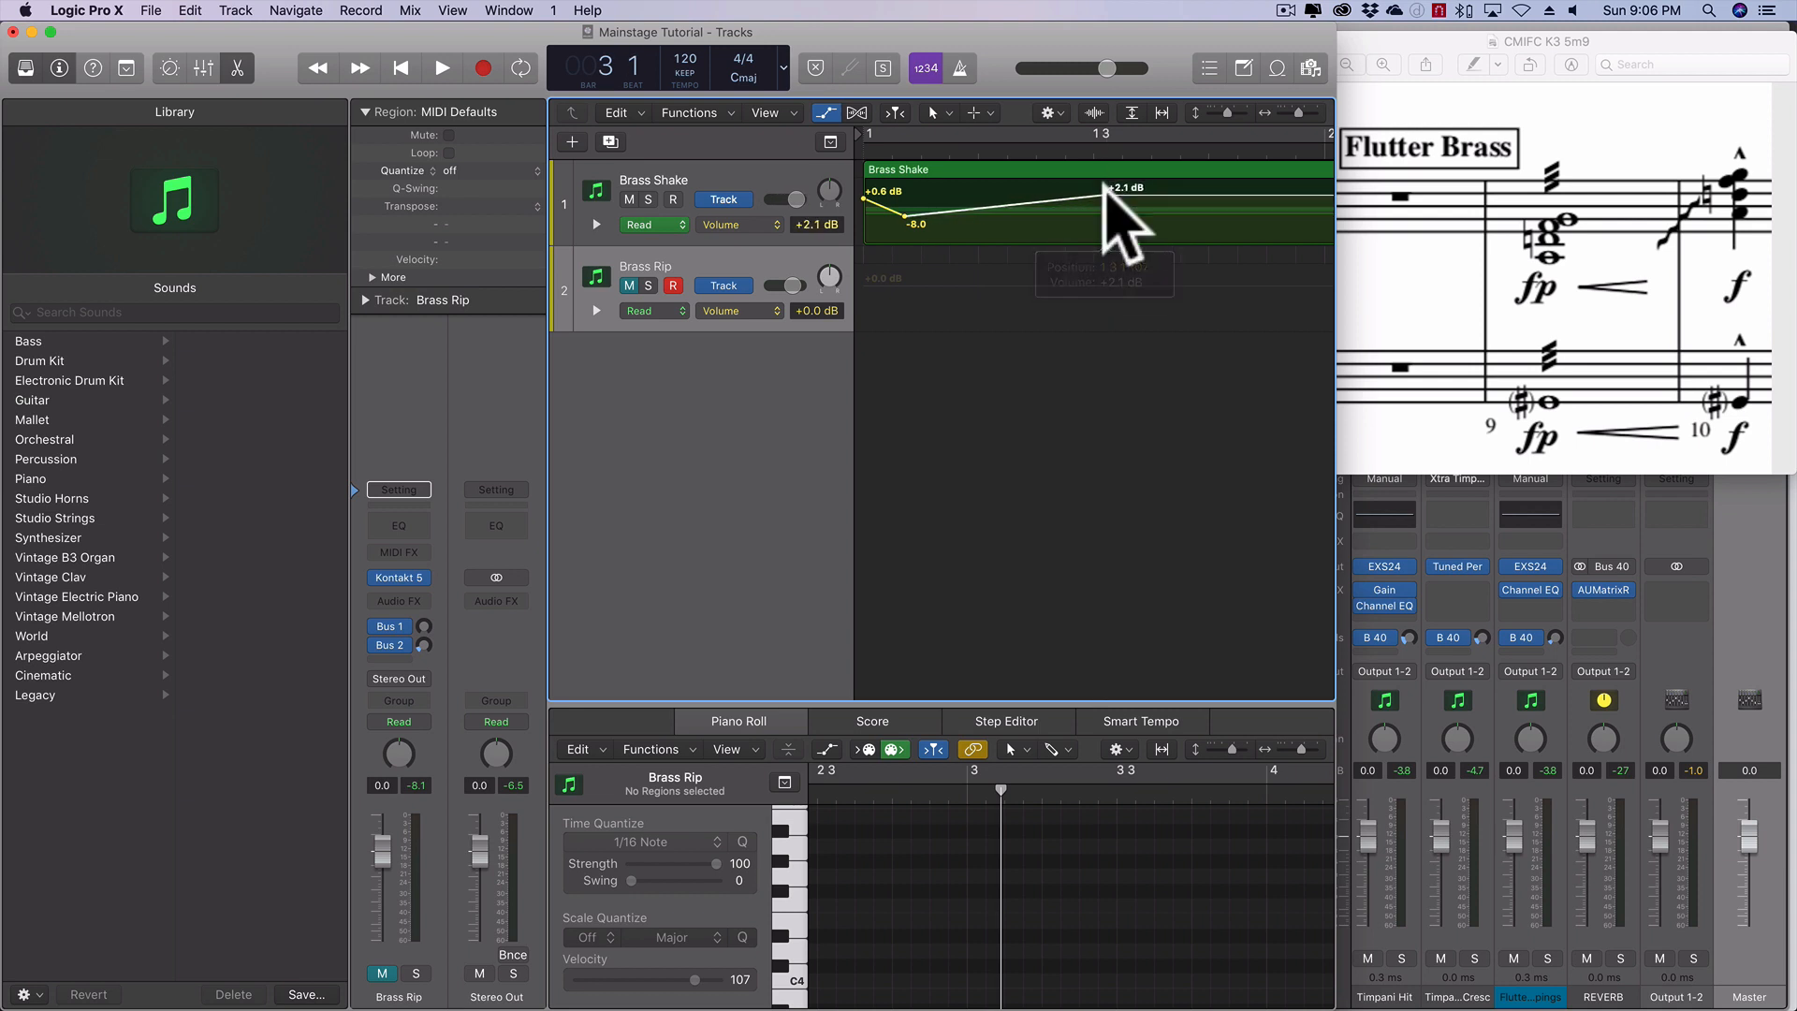
{"action": "left_click", "coordinate": [400, 67]}
{"action": "left_click", "coordinate": [441, 67]}
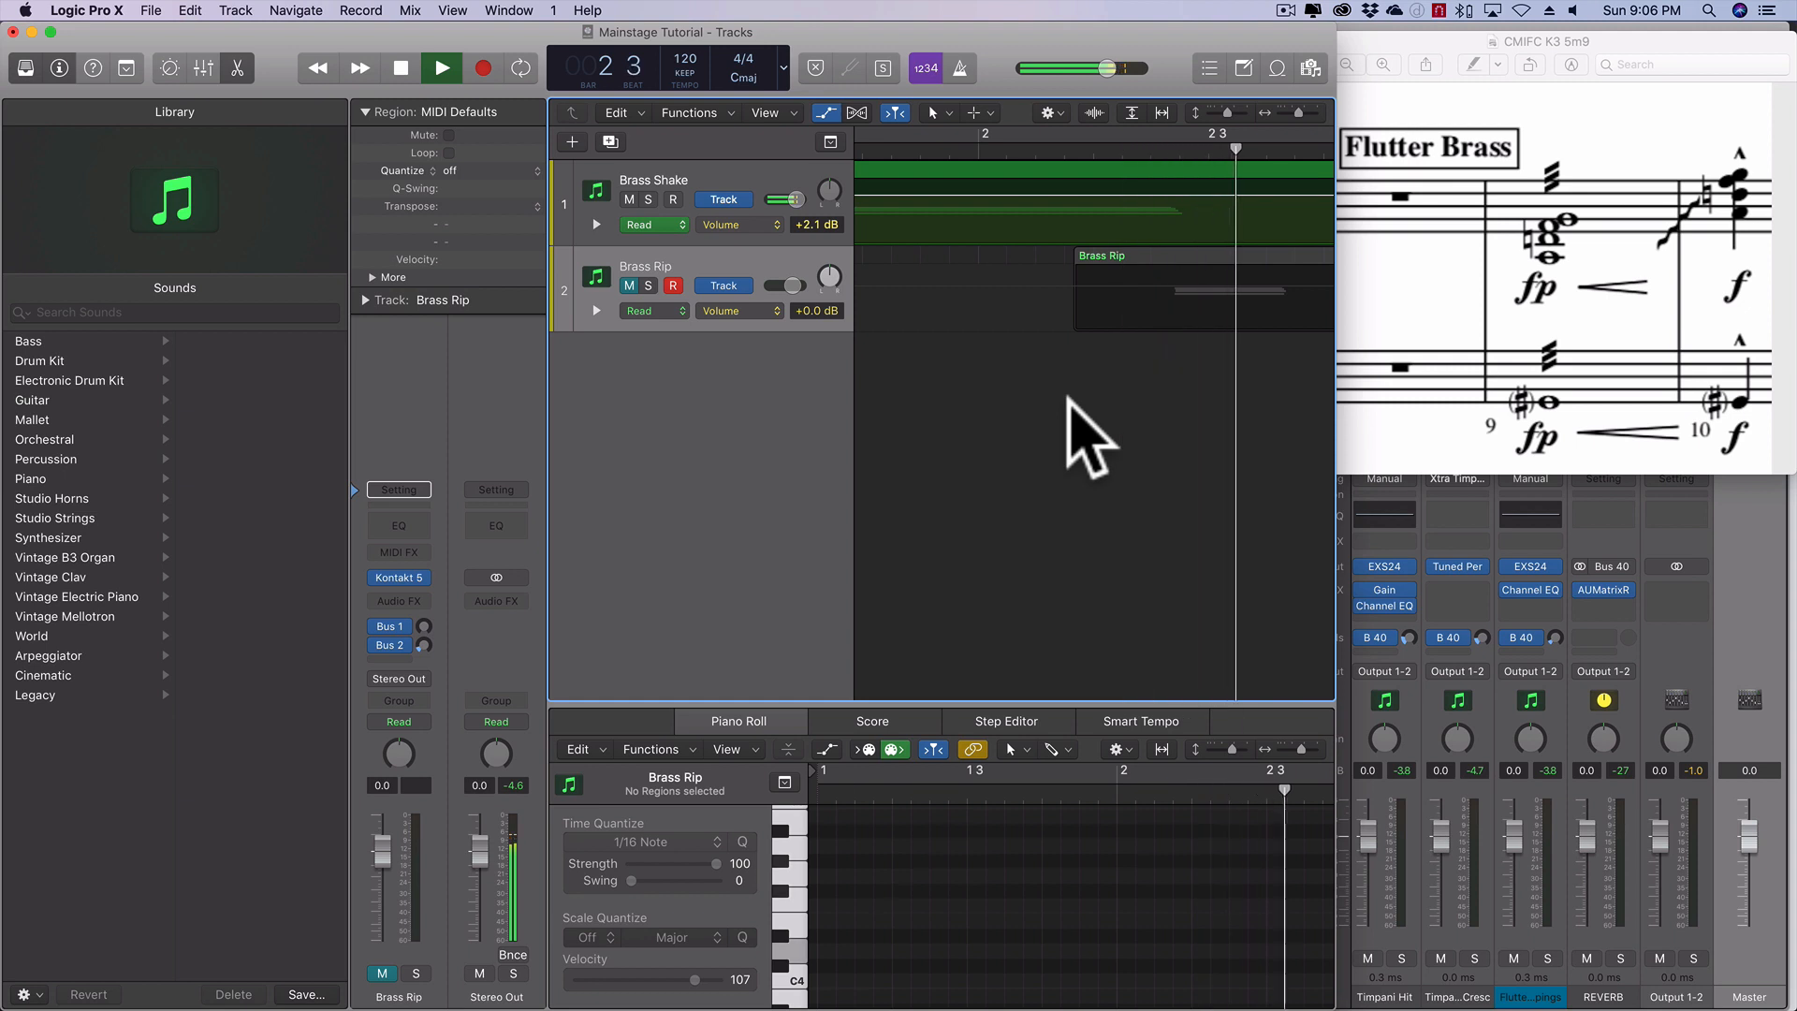
{"action": "key", "text": "space"}
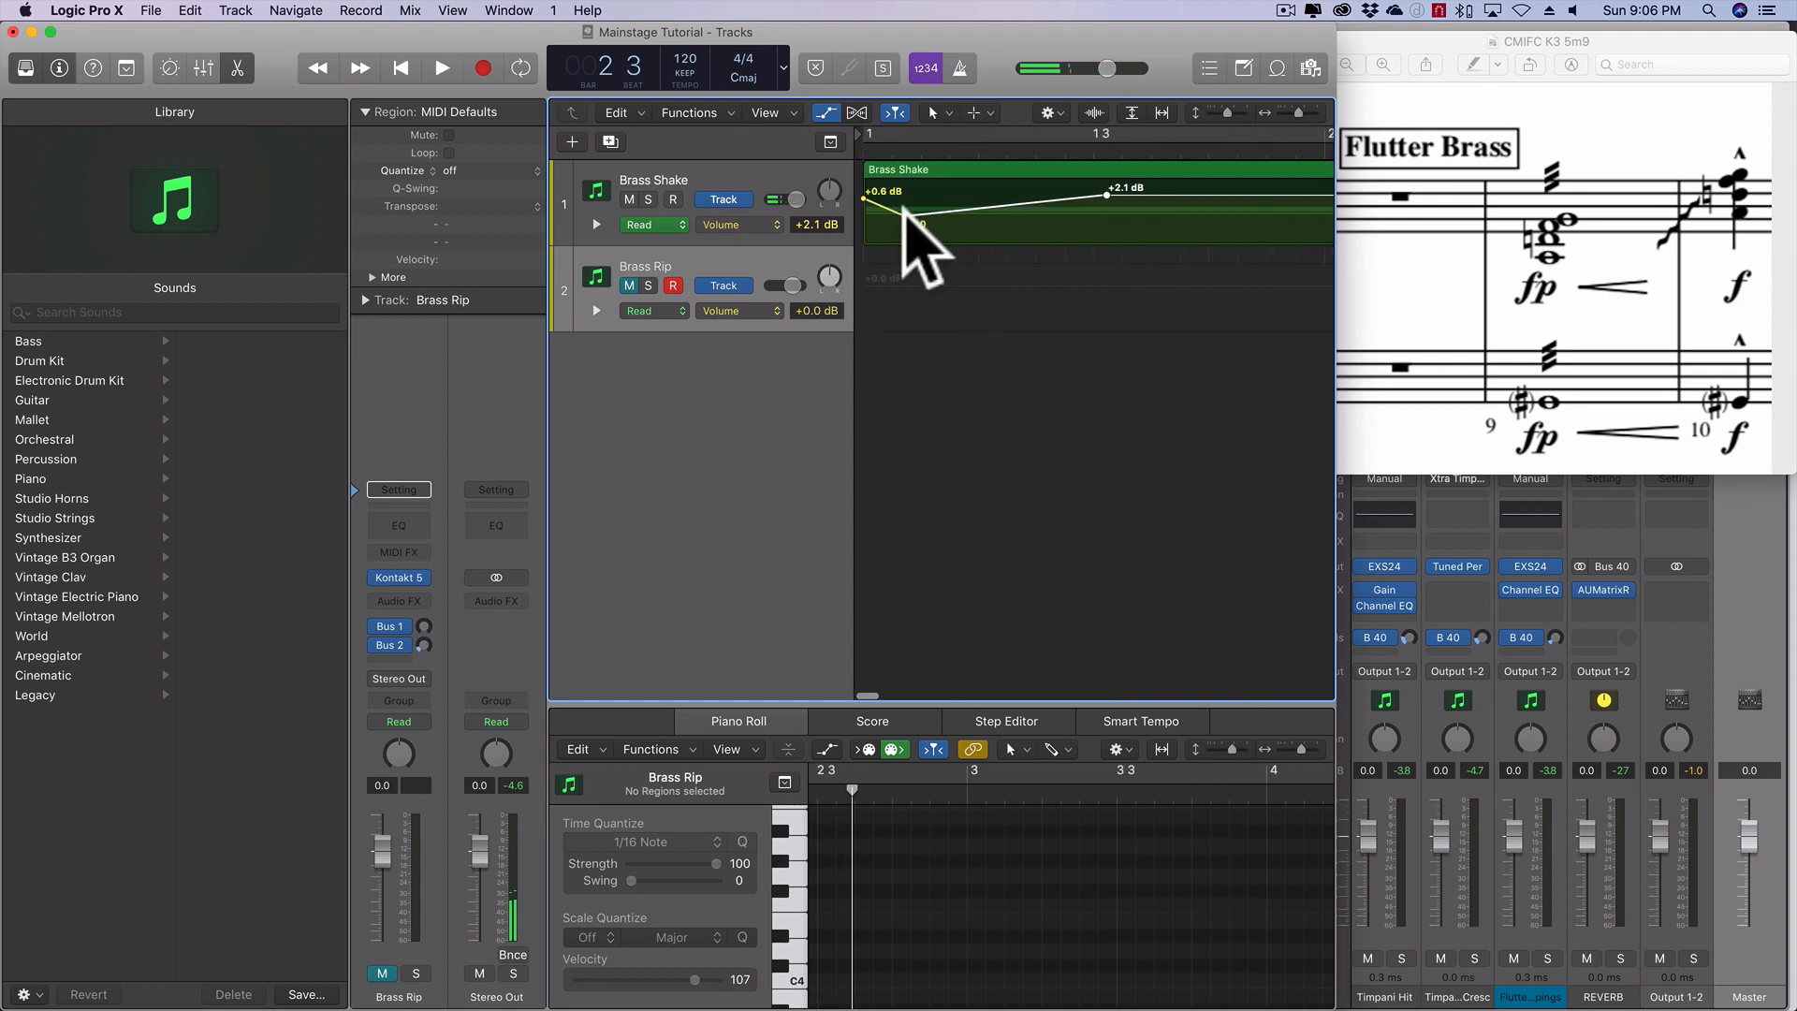
- Shift the -8.0 dB volume point on Brass Shake slightly later, keeping its level, and play the swell from the start
{"action": "left_click_drag", "start_coordinate": [904, 216], "coordinate": [927, 215]}
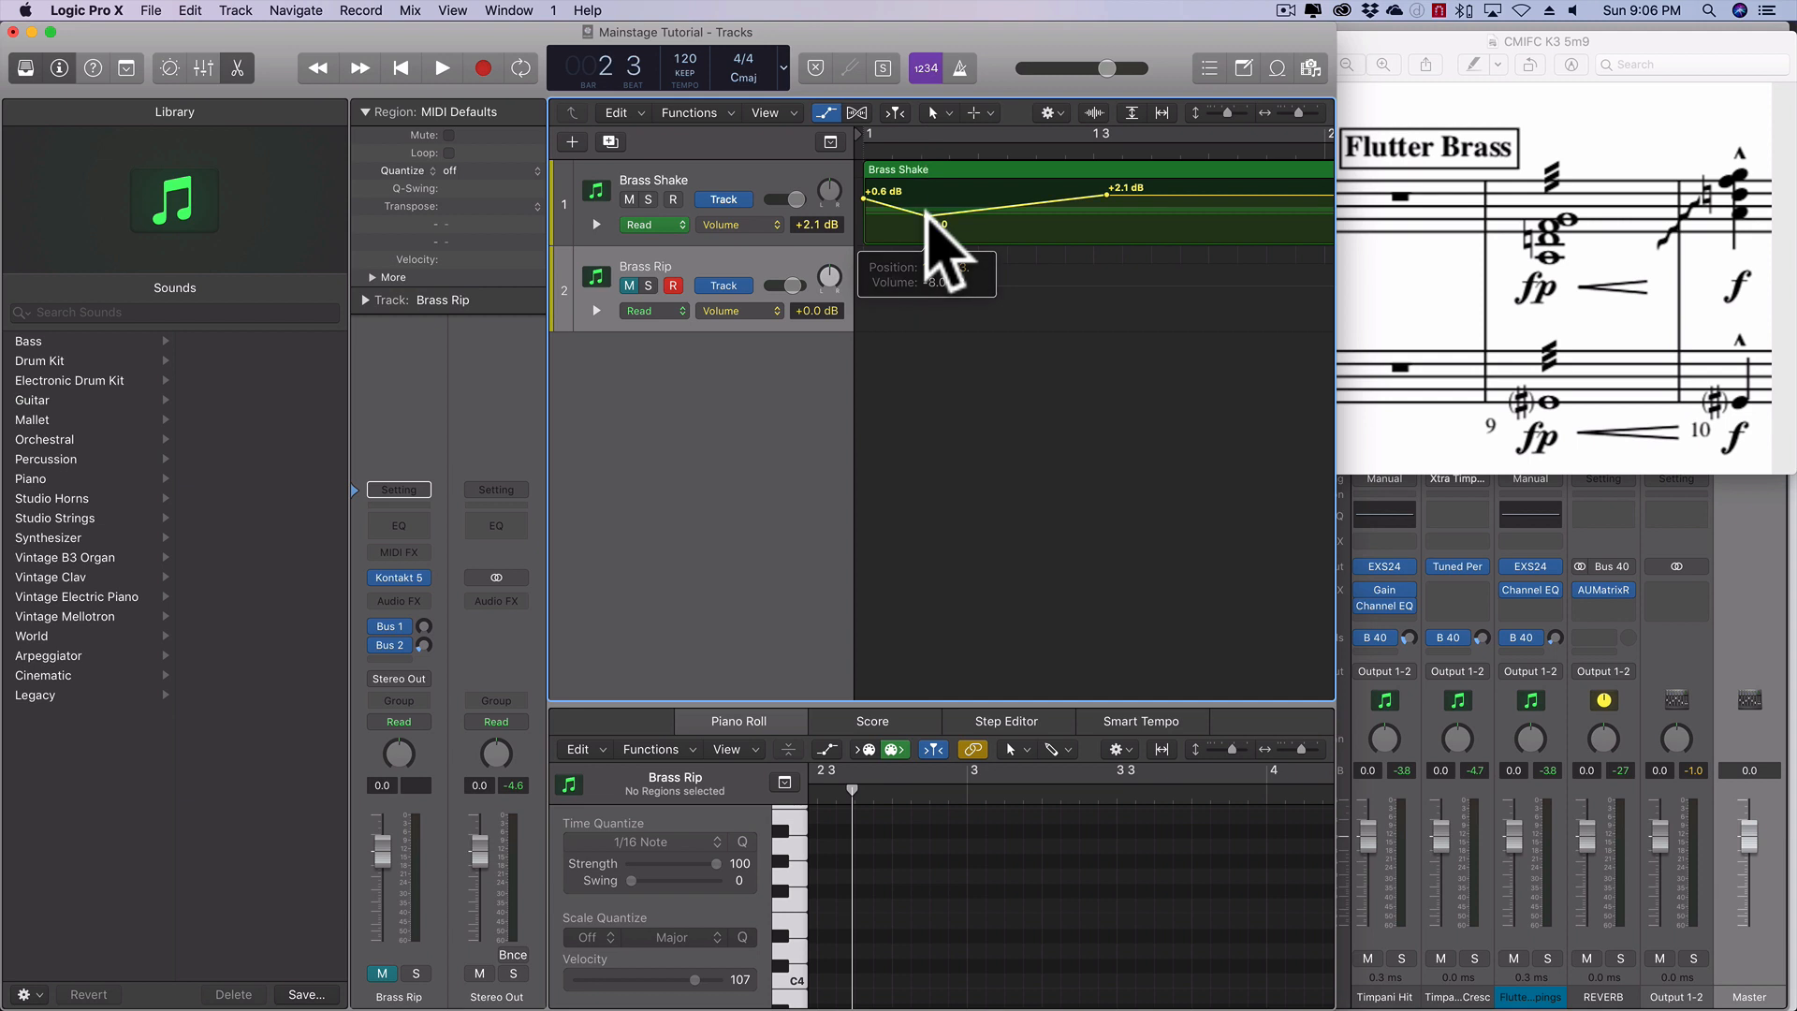
{"action": "left_click", "coordinate": [1107, 192]}
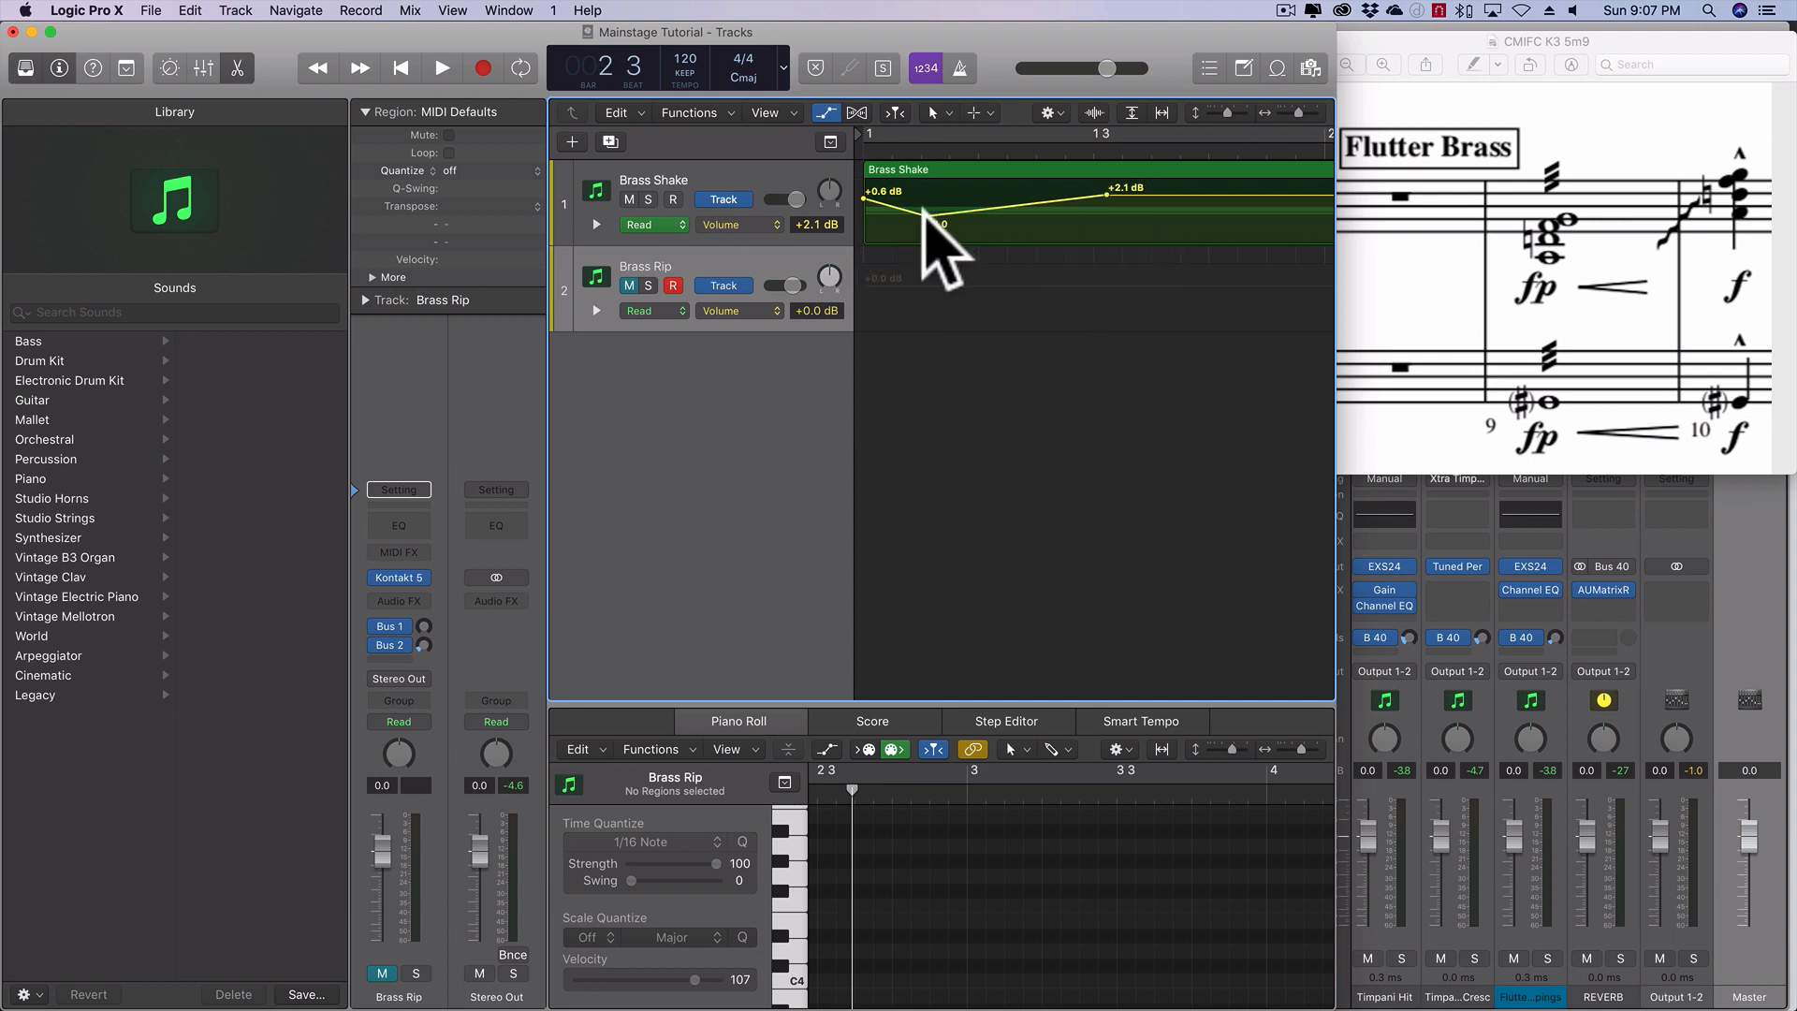
{"action": "left_click_drag", "start_coordinate": [926, 215], "coordinate": [946, 212]}
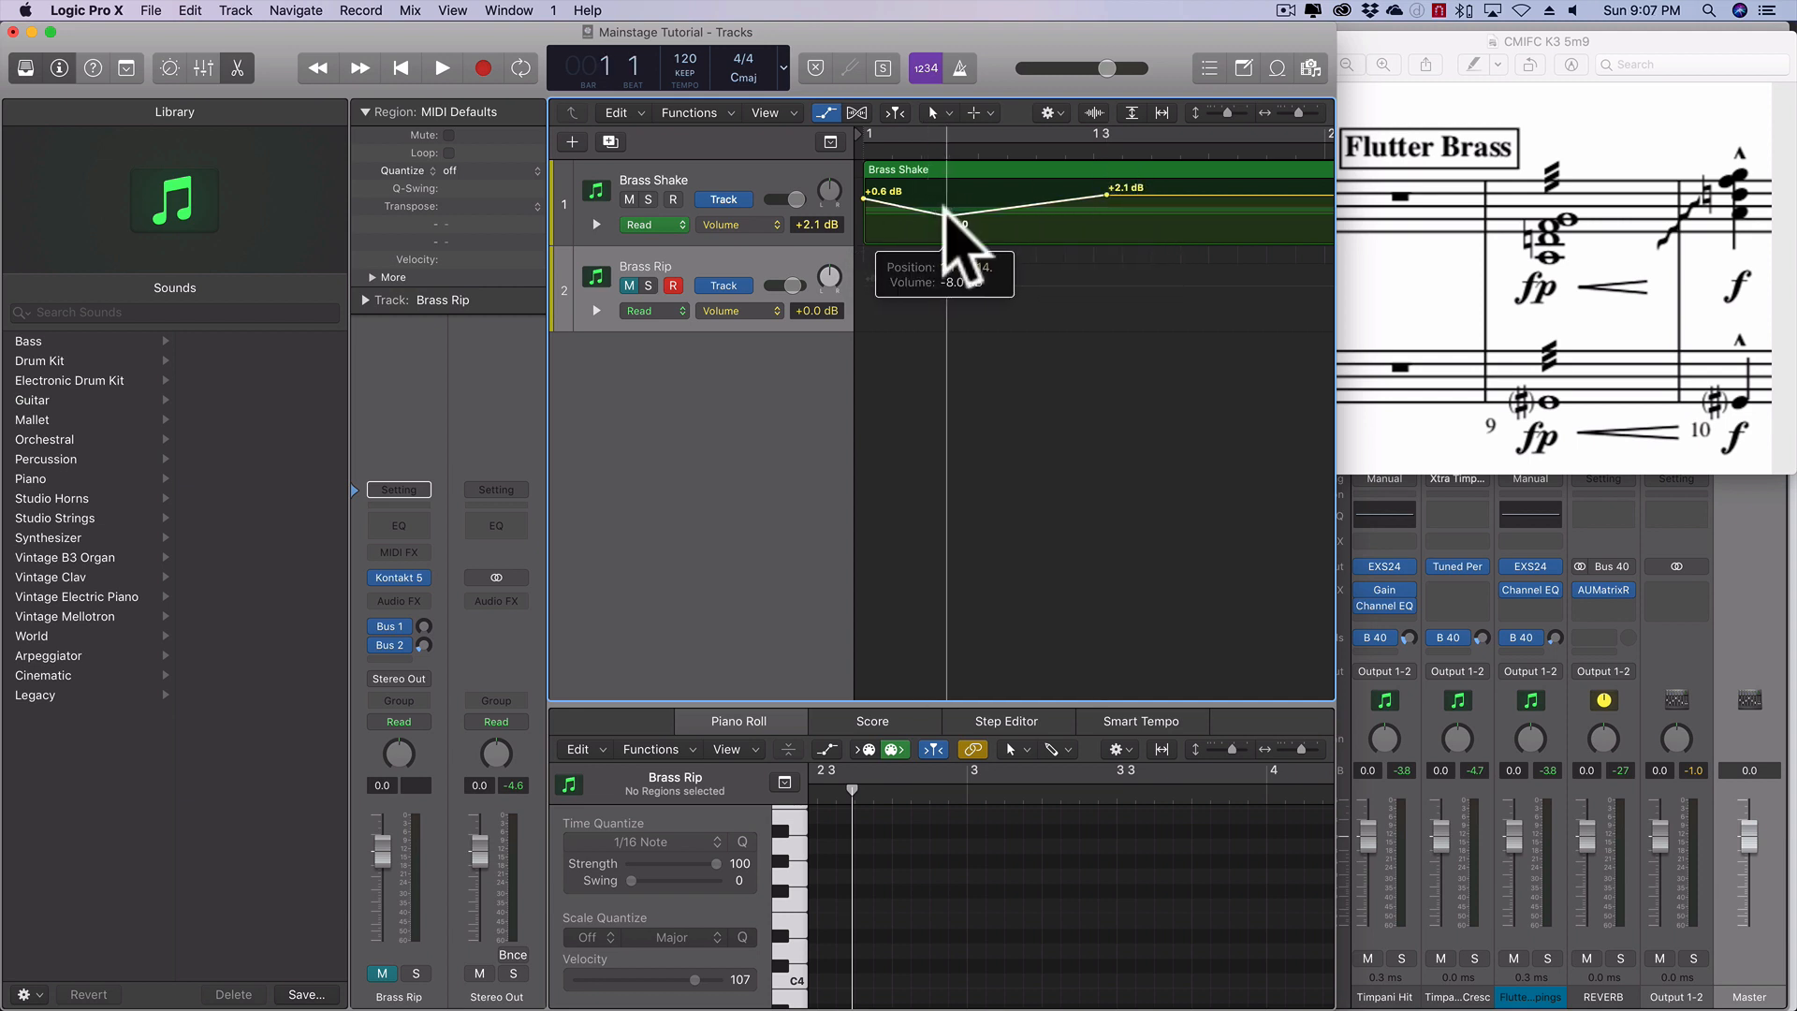
{"action": "left_click", "coordinate": [403, 69]}
{"action": "left_click", "coordinate": [440, 68]}
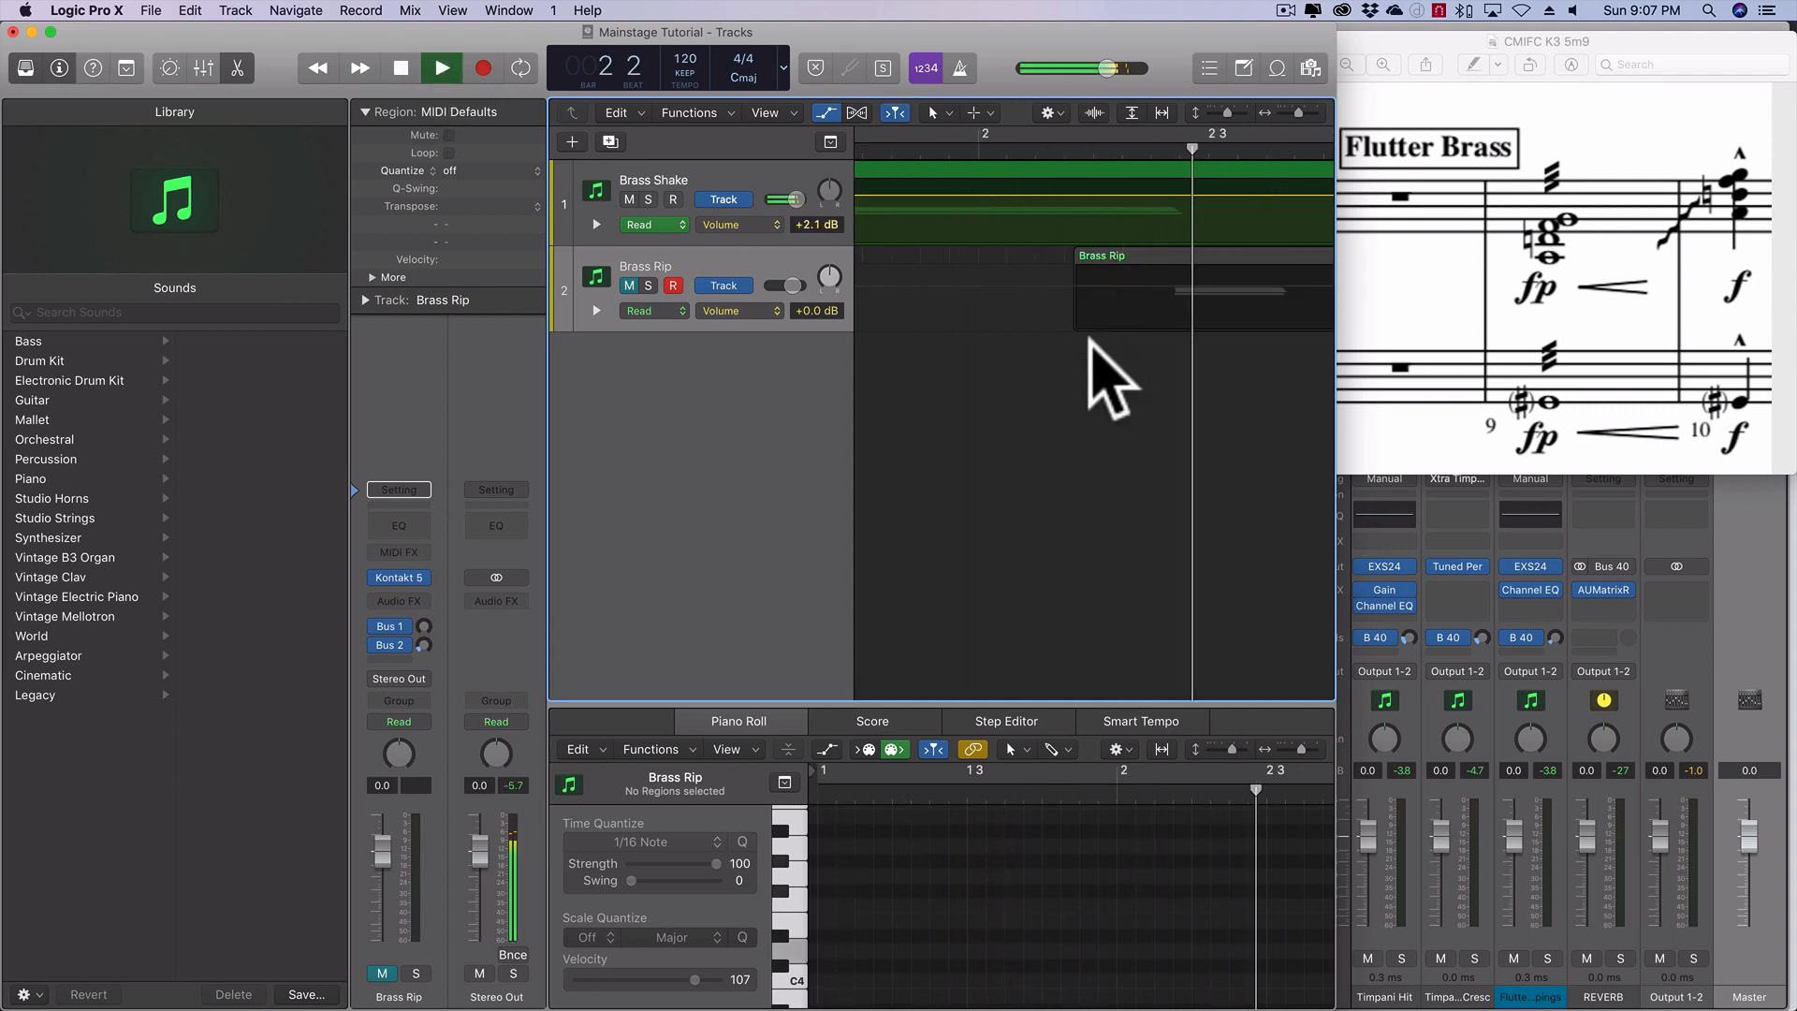
{"action": "key", "text": "space"}
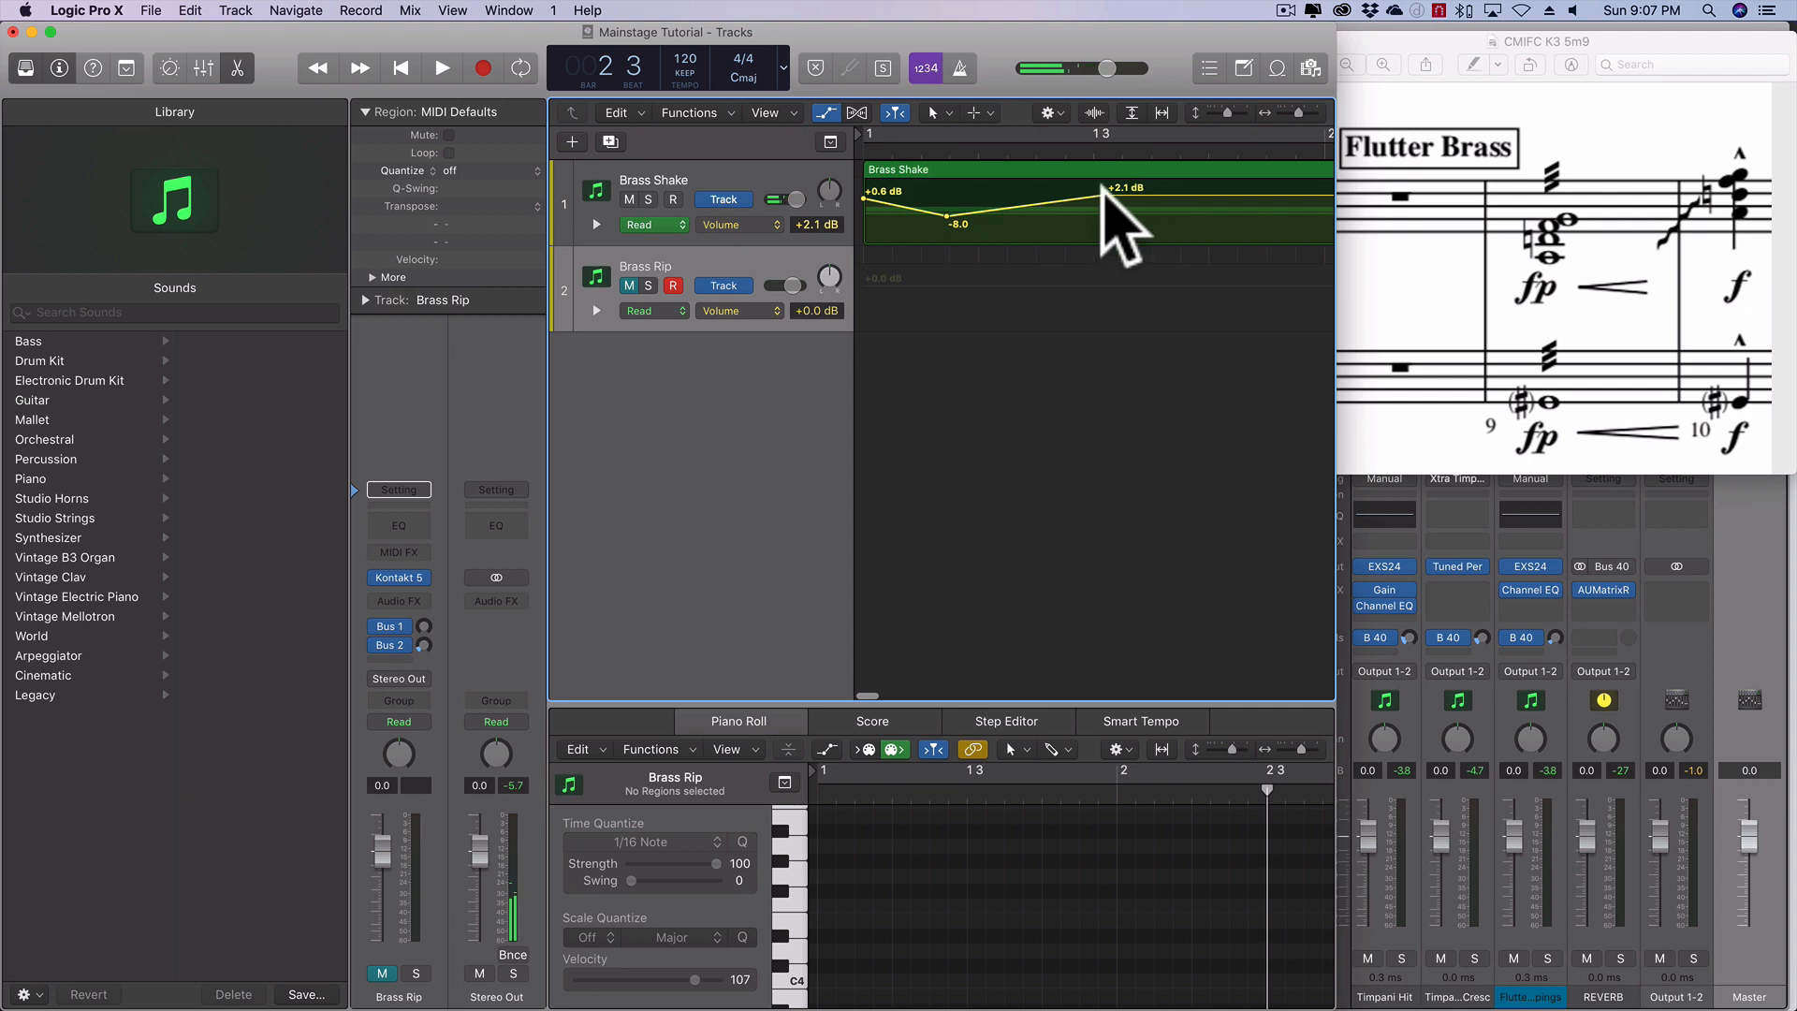
- Move the +2.1 dB volume point on Brass Shake past beat 3 of bar 1 and play the longer crescendo
{"action": "left_click_drag", "start_coordinate": [1106, 194], "coordinate": [1180, 195]}
{"action": "left_click", "coordinate": [401, 67]}
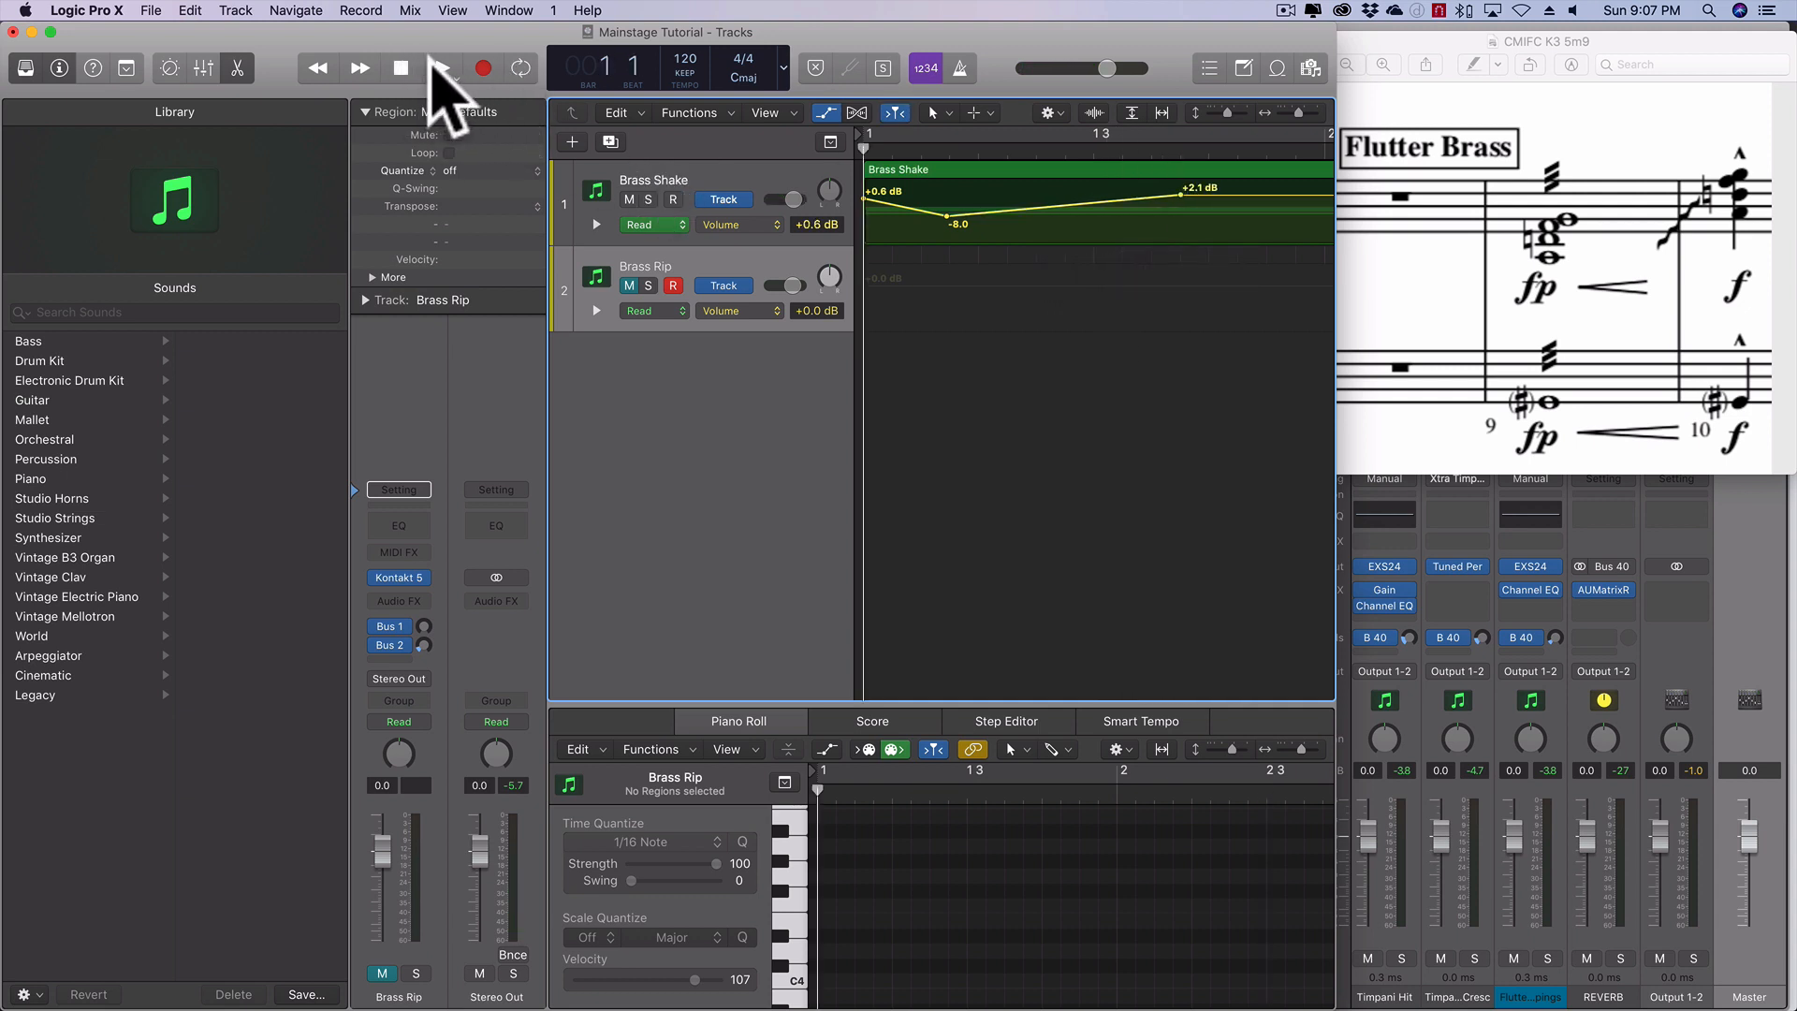
{"action": "left_click", "coordinate": [441, 67]}
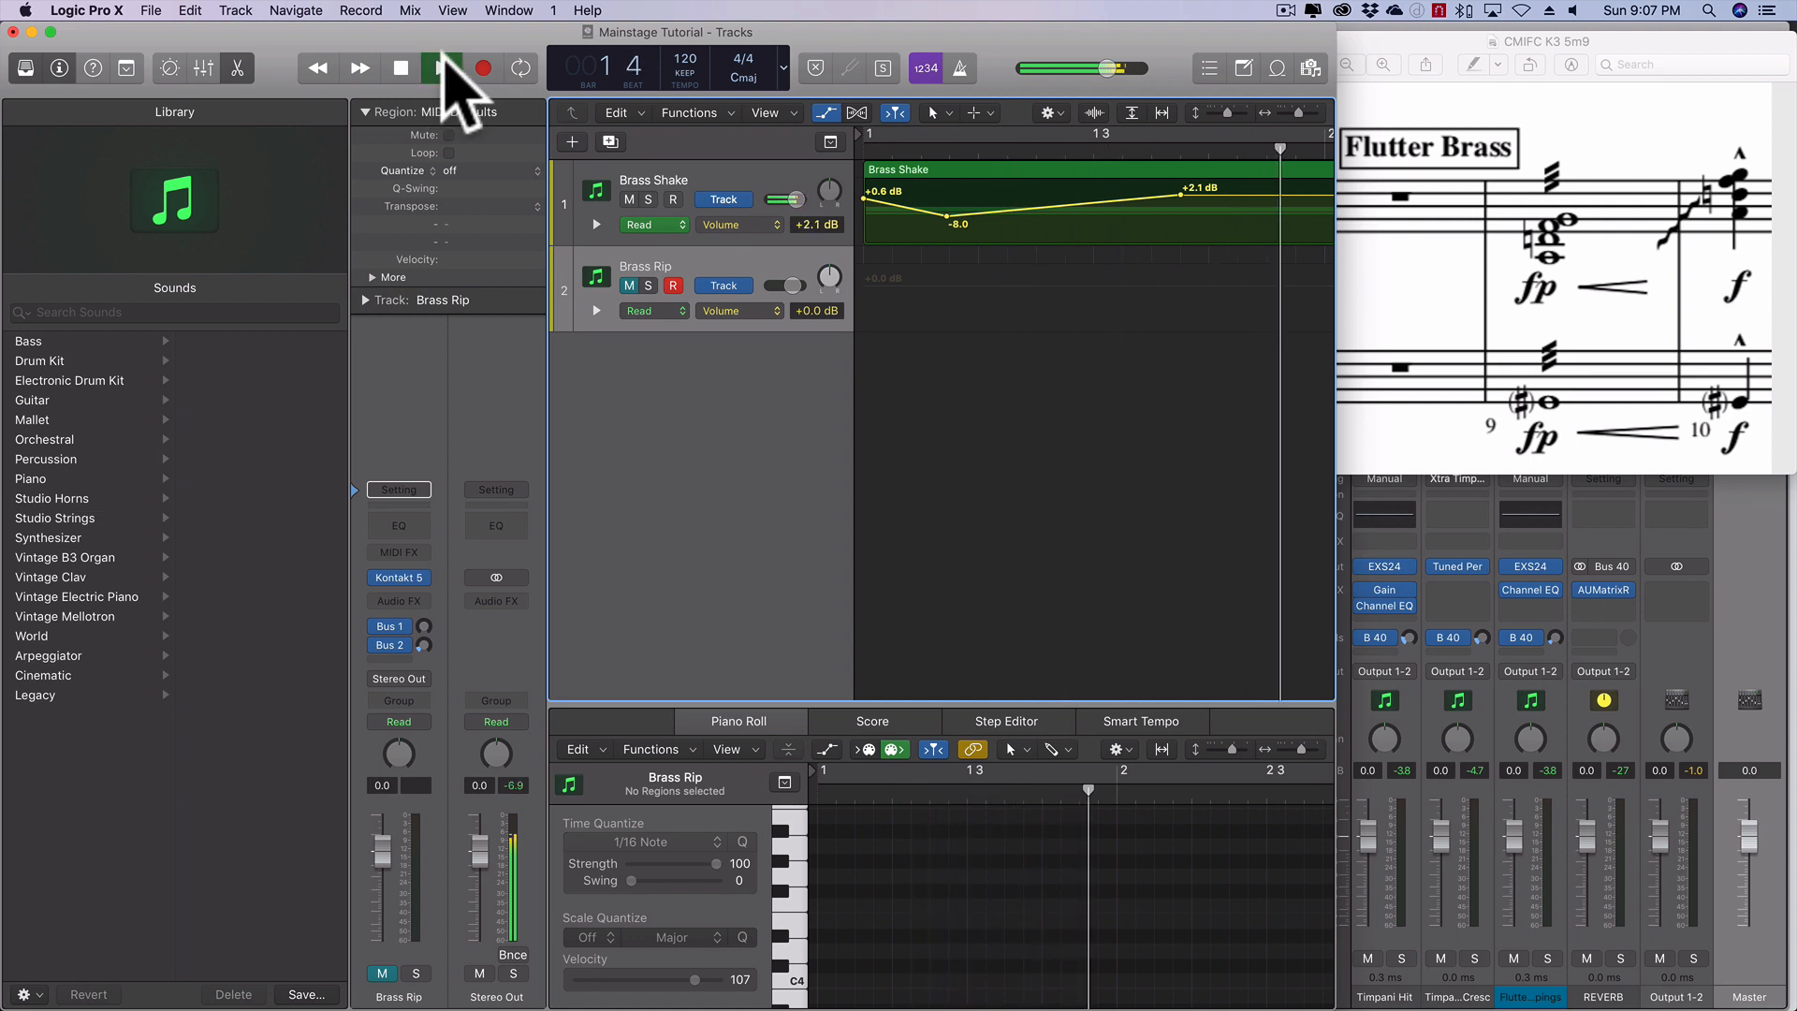
{"action": "key", "text": "space"}
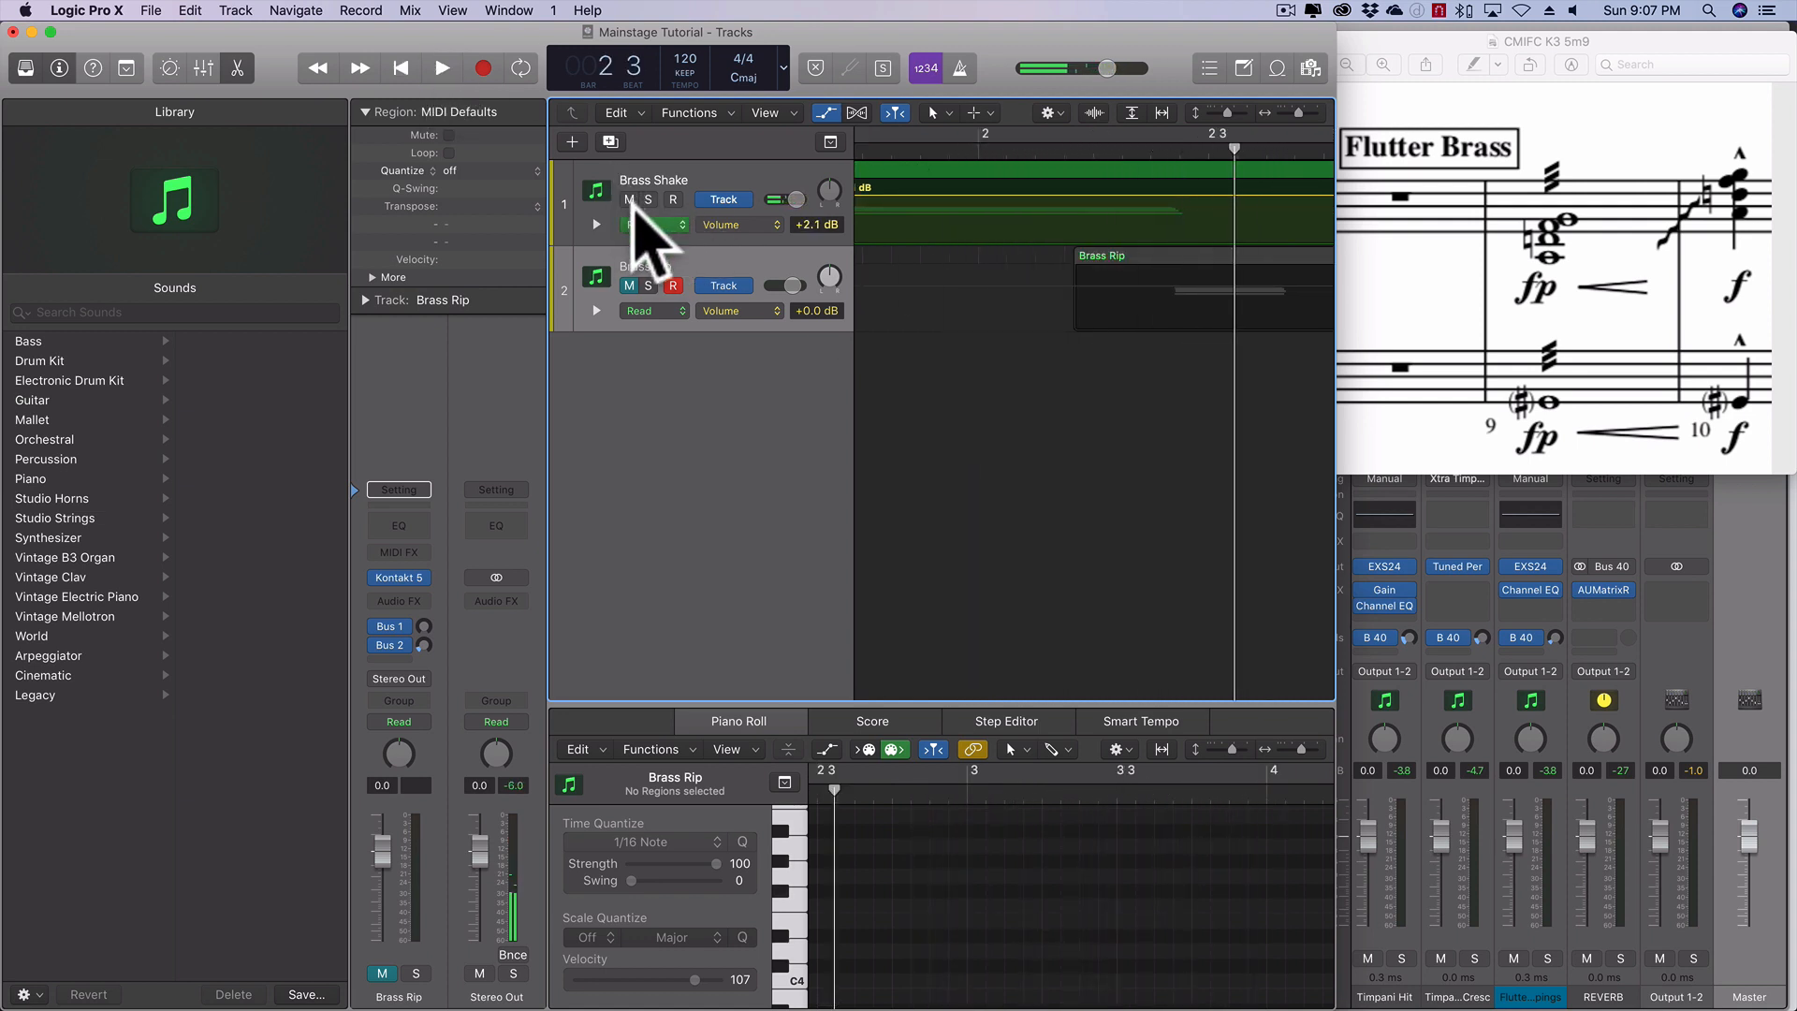
- Unmute the Brass Rip track, mute Brass Shake and open the Brass Rip region's notes in the Piano Roll
{"action": "left_click", "coordinate": [629, 285]}
{"action": "scroll", "coordinate": [1209, 299], "scroll_direction": "left", "scroll_amount": 4}
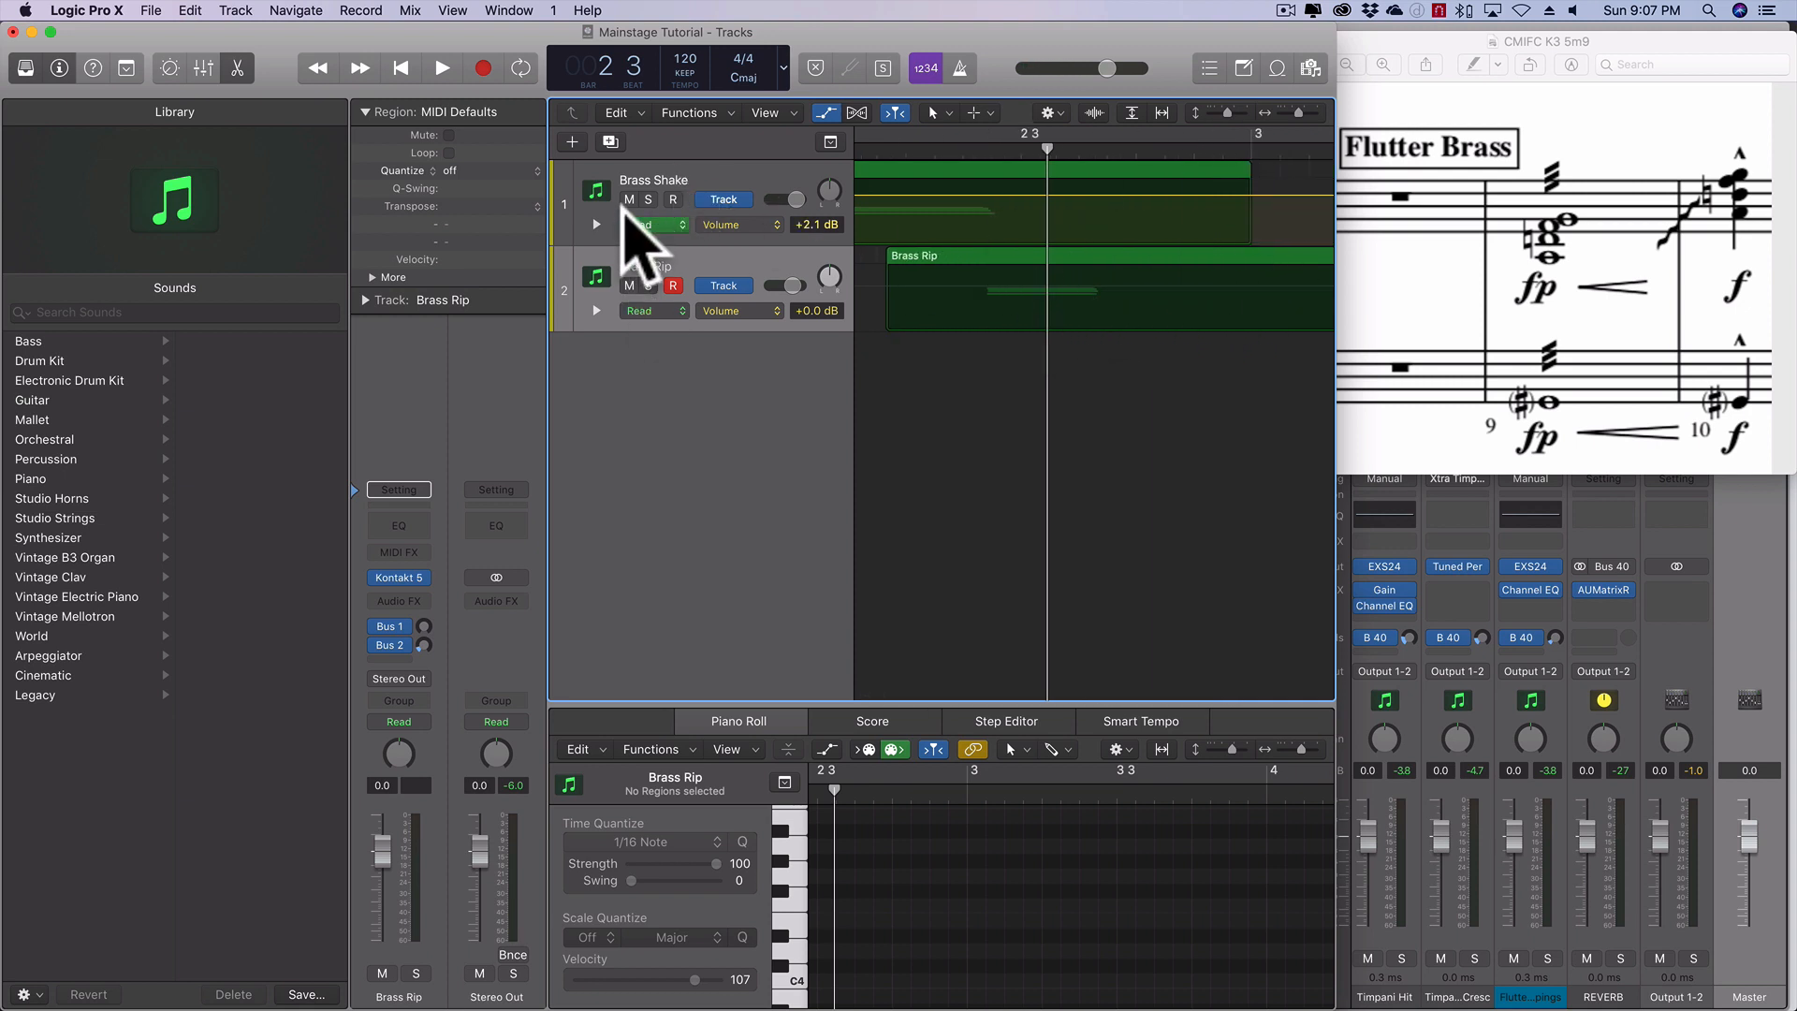
{"action": "left_click", "coordinate": [629, 200]}
{"action": "left_click", "coordinate": [1015, 281]}
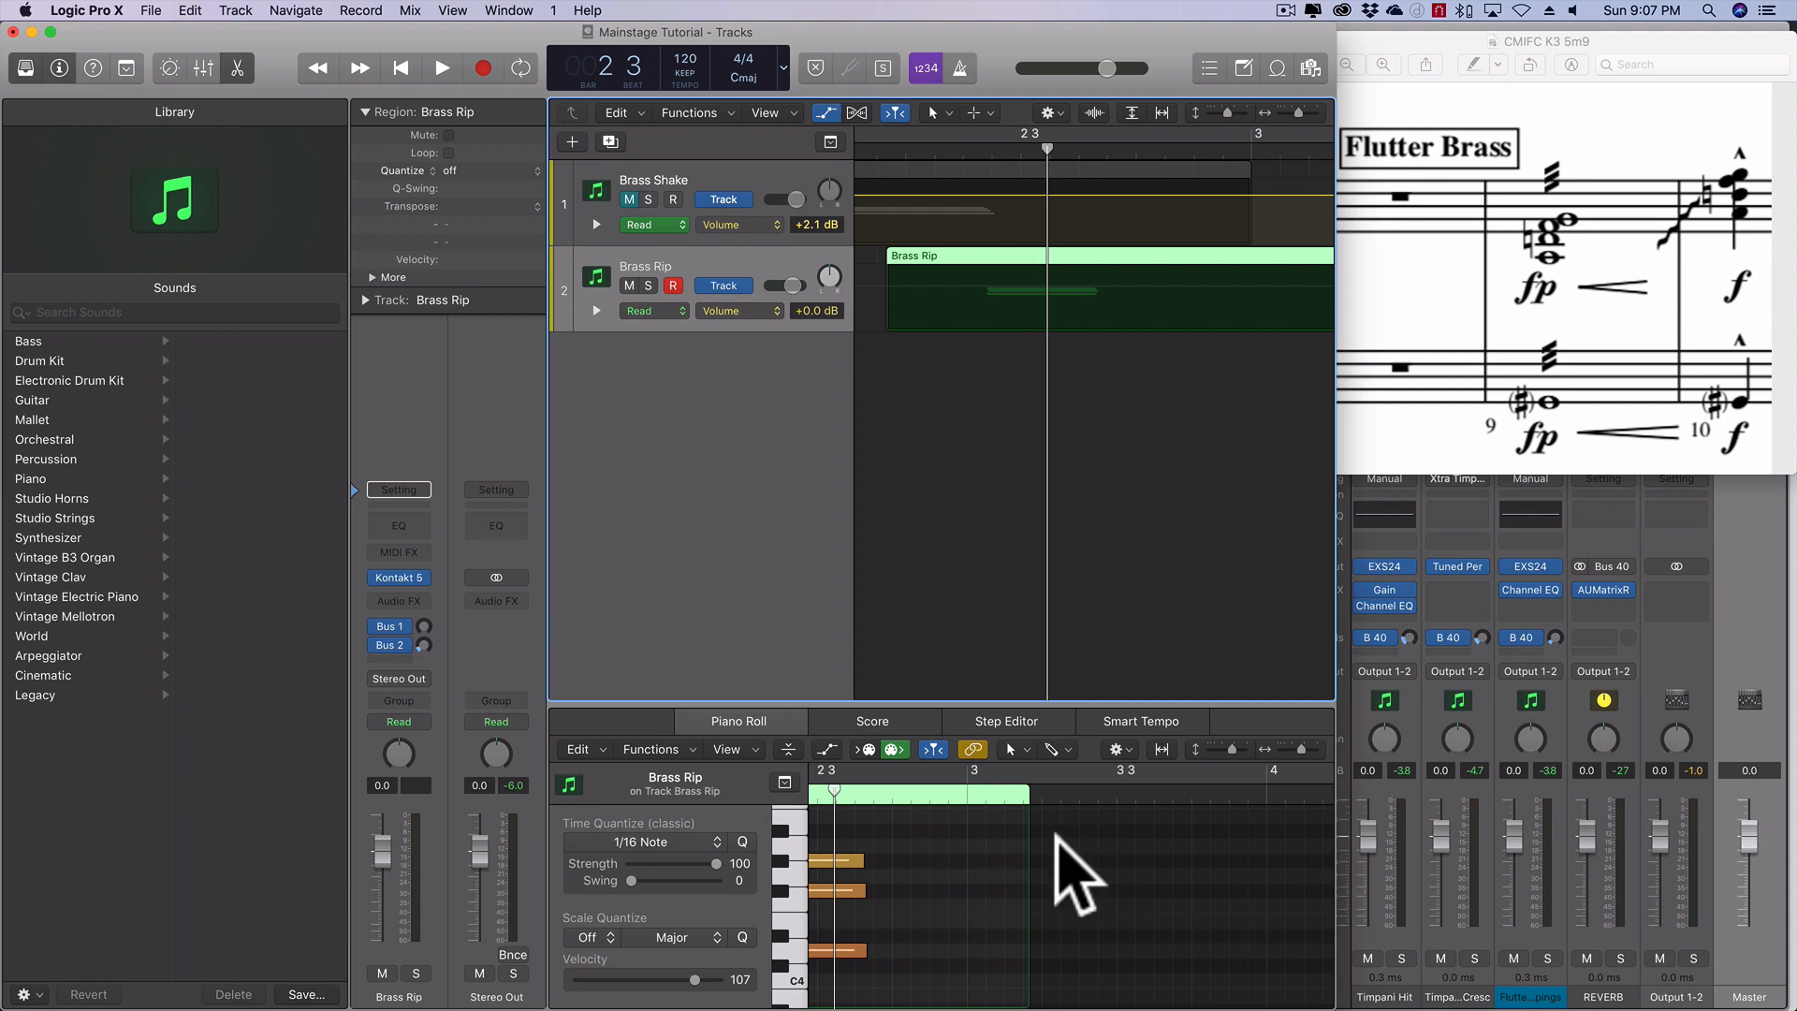
- Select all the rip chord notes in the Brass Rip region and move them earlier to the region's start
{"action": "scroll", "coordinate": [1066, 852], "scroll_direction": "left", "scroll_amount": 4}
{"action": "scroll", "coordinate": [1062, 870], "scroll_direction": "right", "scroll_amount": 4}
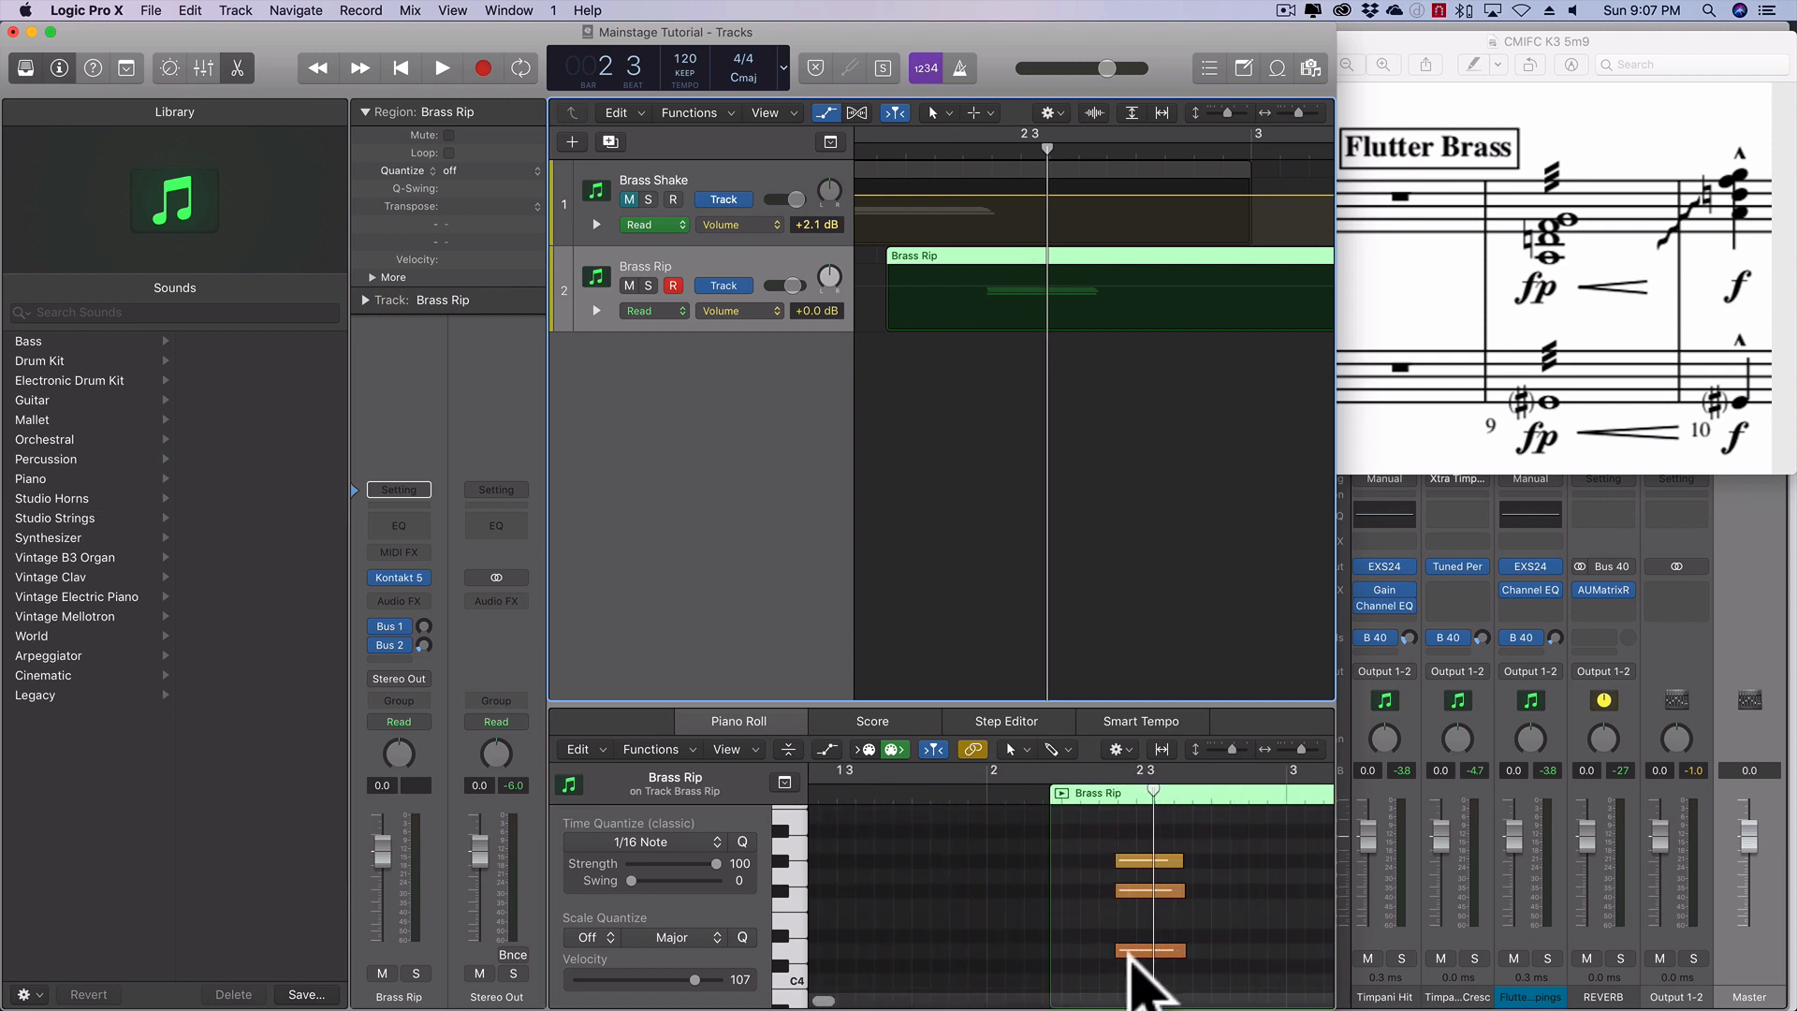
{"action": "left_click_drag", "start_coordinate": [1127, 966], "coordinate": [1131, 838]}
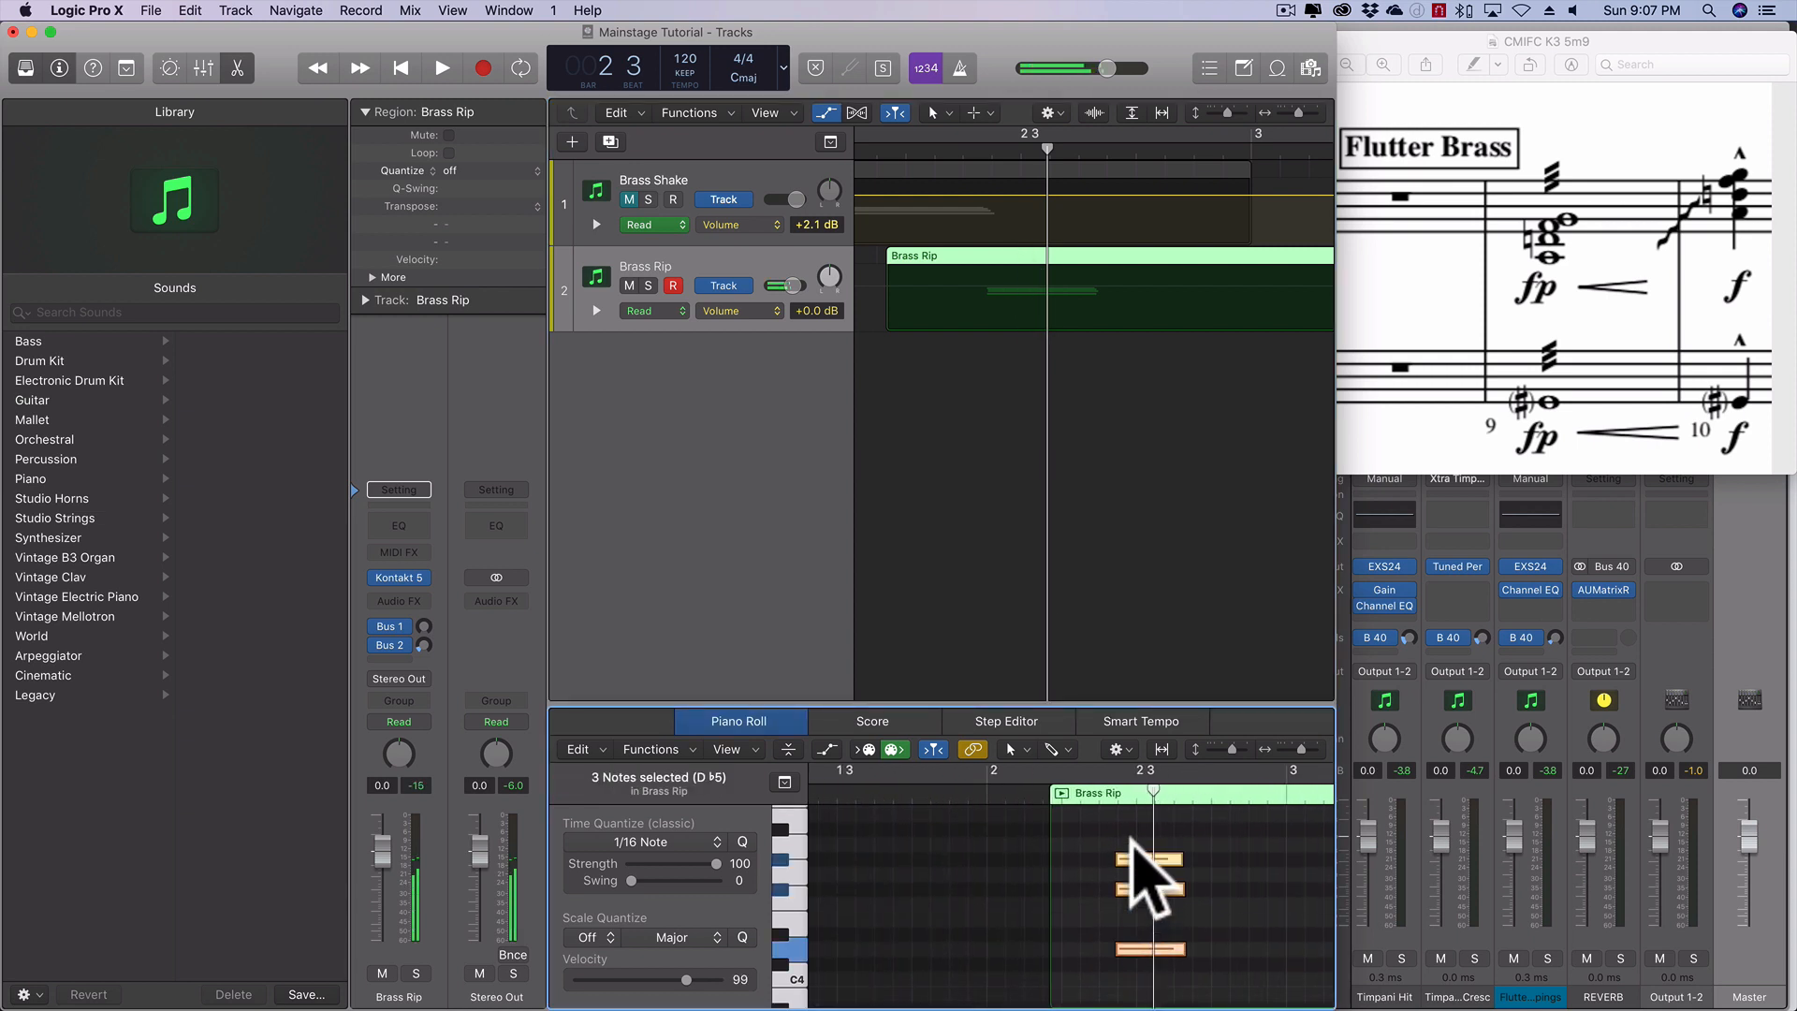
{"action": "scroll", "coordinate": [1133, 835], "scroll_direction": "down", "scroll_amount": 4}
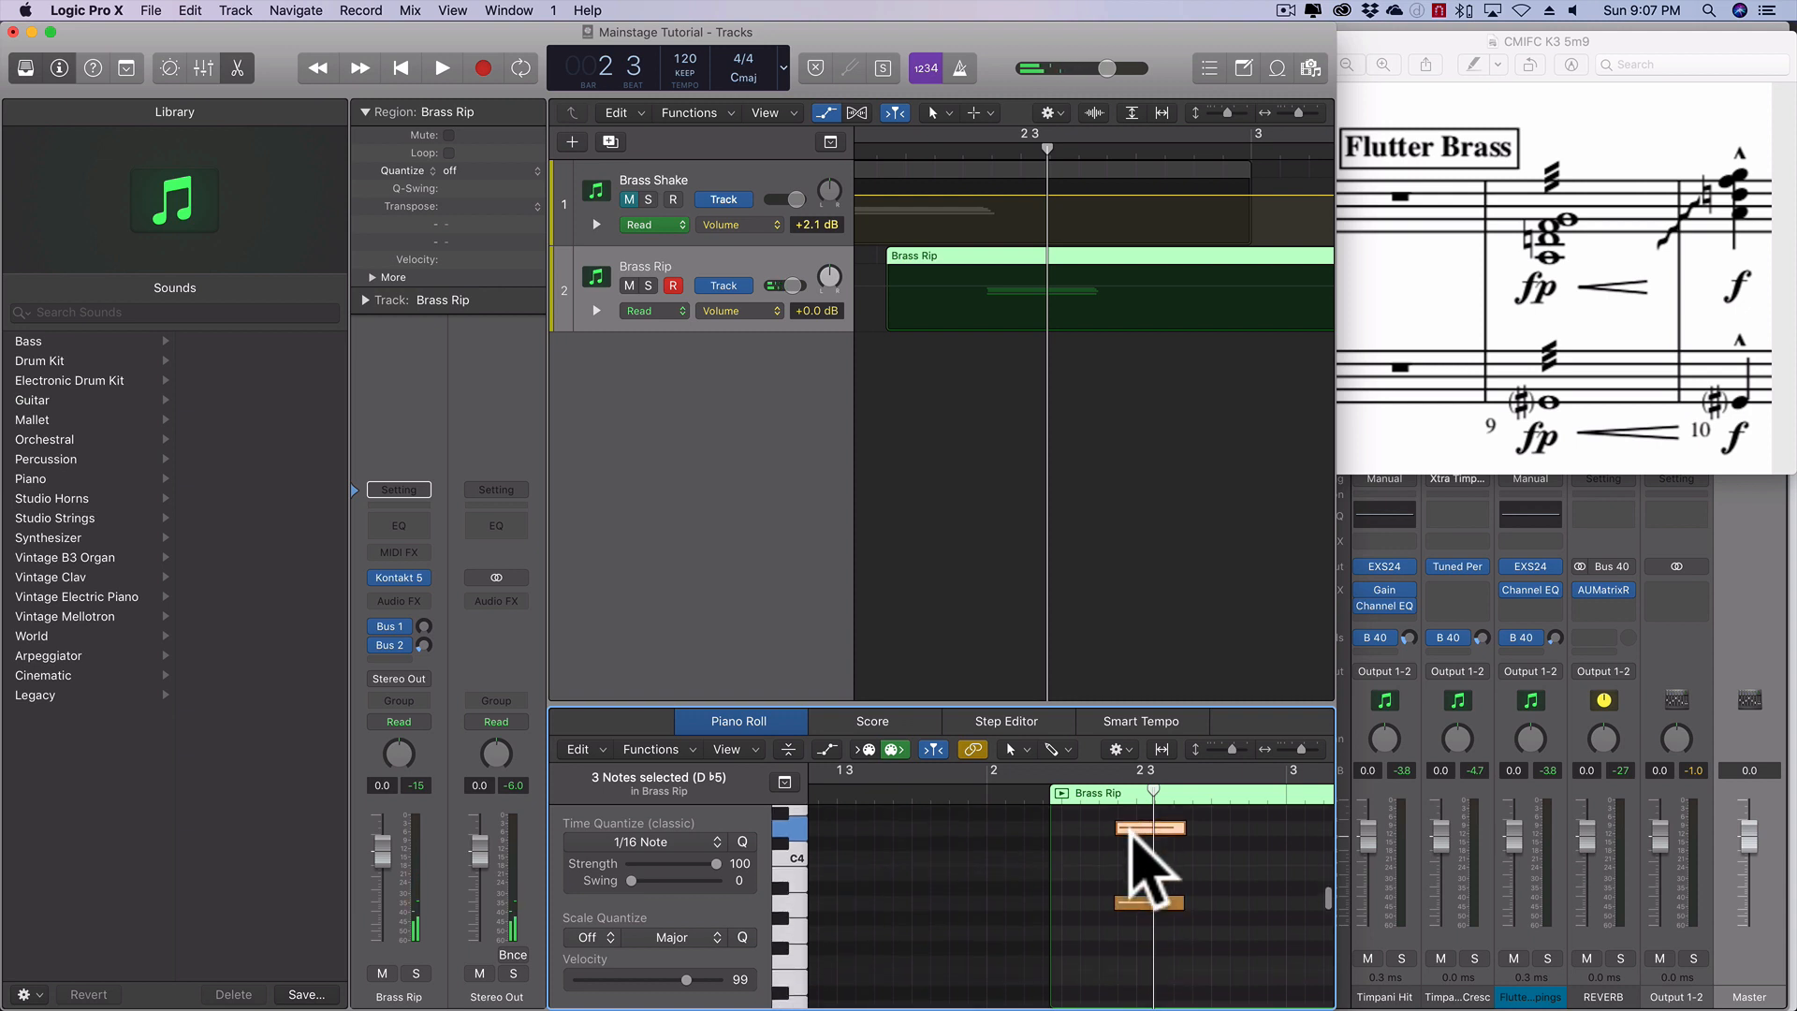
{"action": "left_click", "coordinate": [1133, 932]}
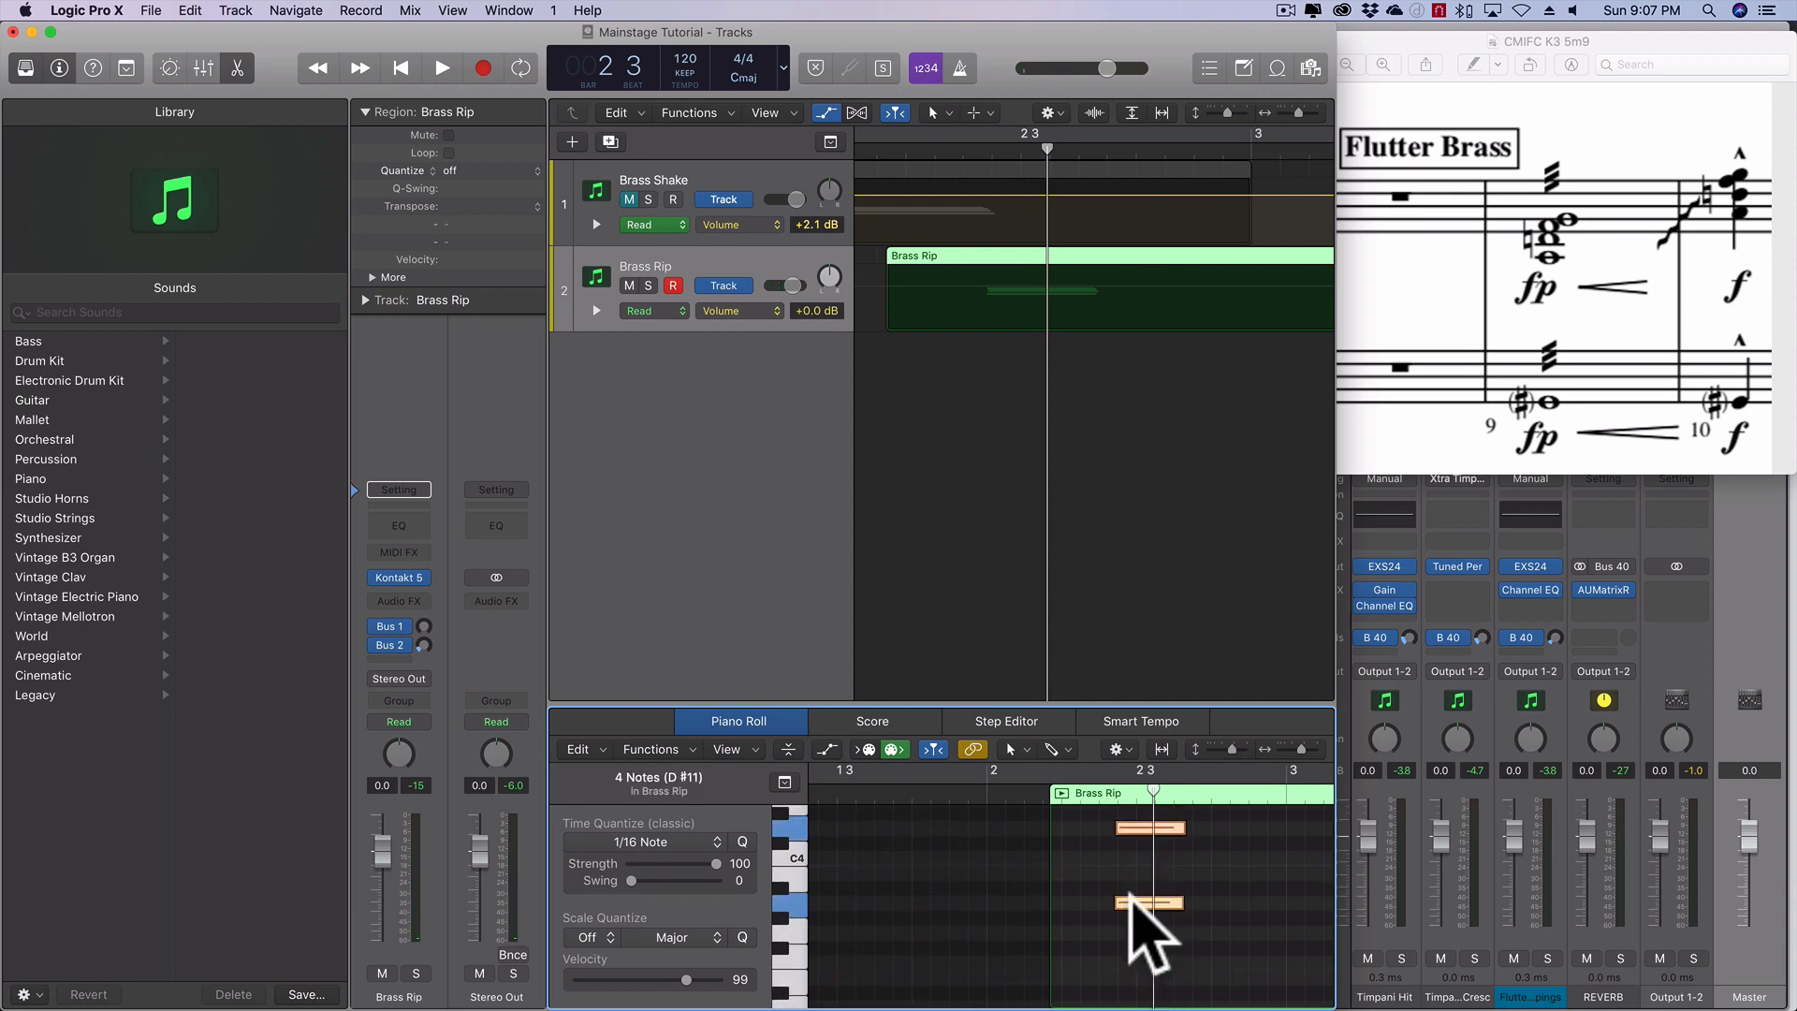
{"action": "left_click_drag", "start_coordinate": [1128, 901], "coordinate": [1072, 903]}
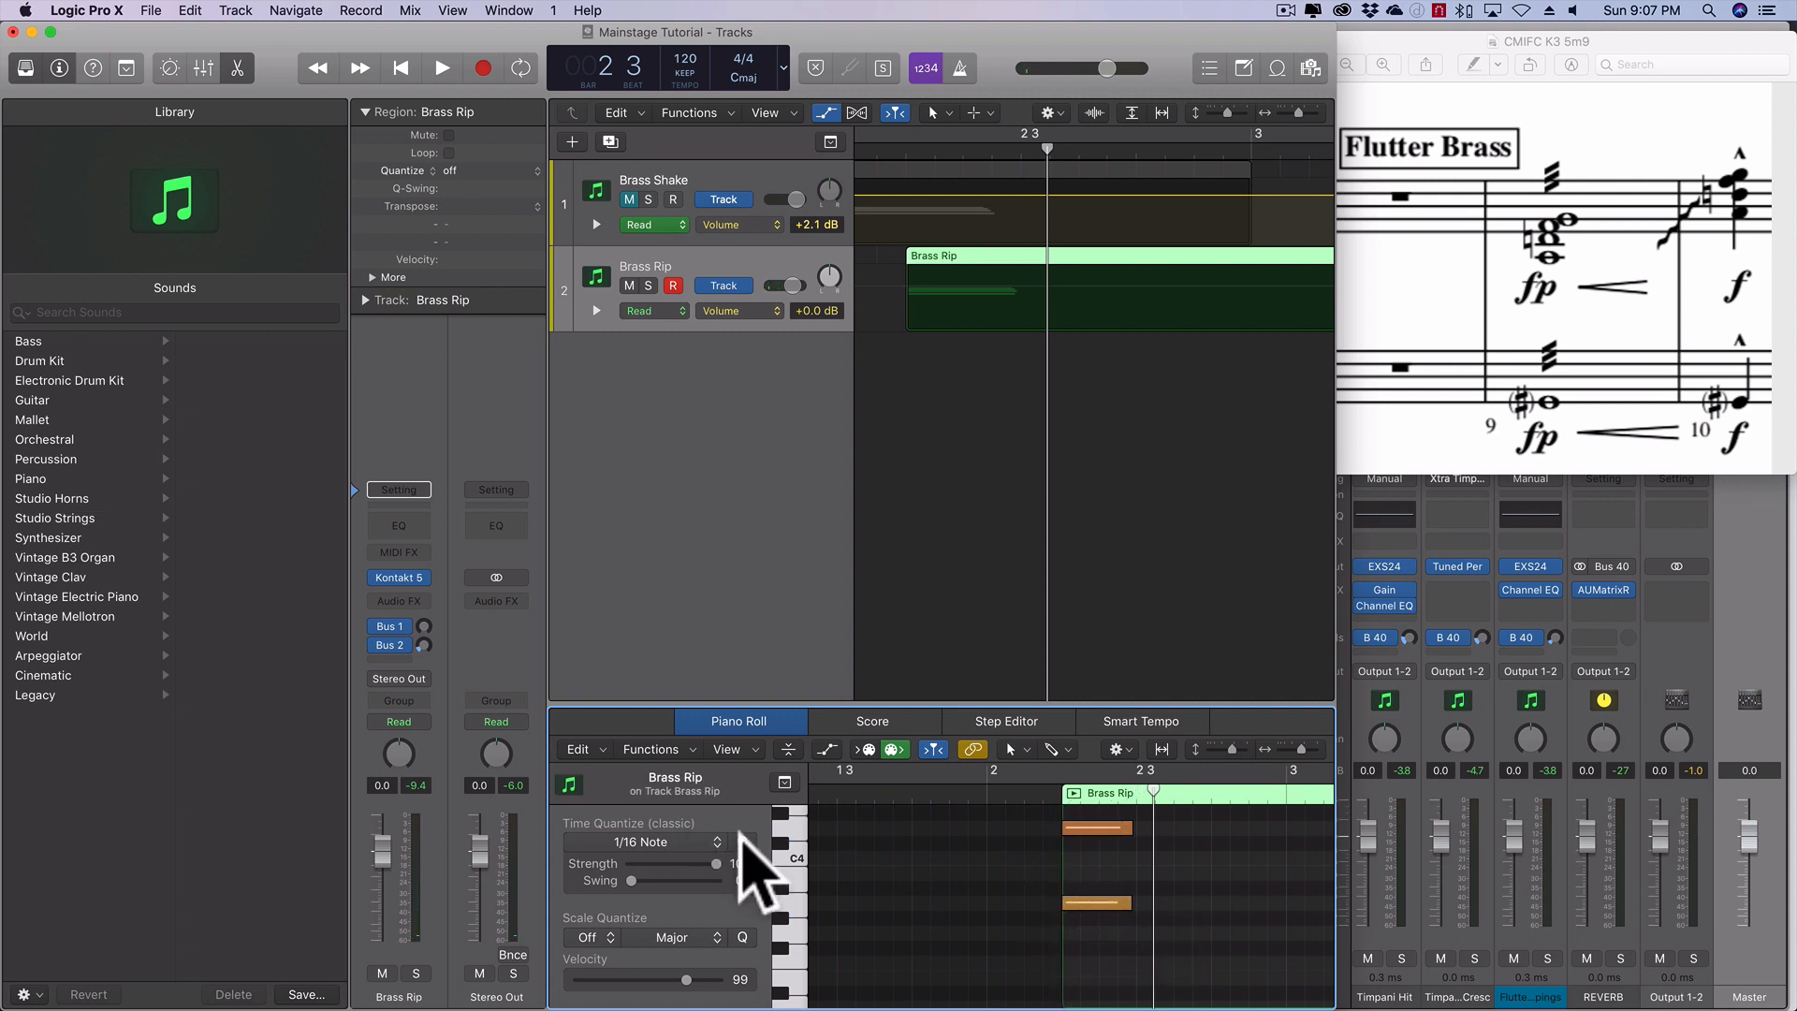
{"action": "scroll", "coordinate": [1273, 898], "scroll_direction": "up", "scroll_amount": 5}
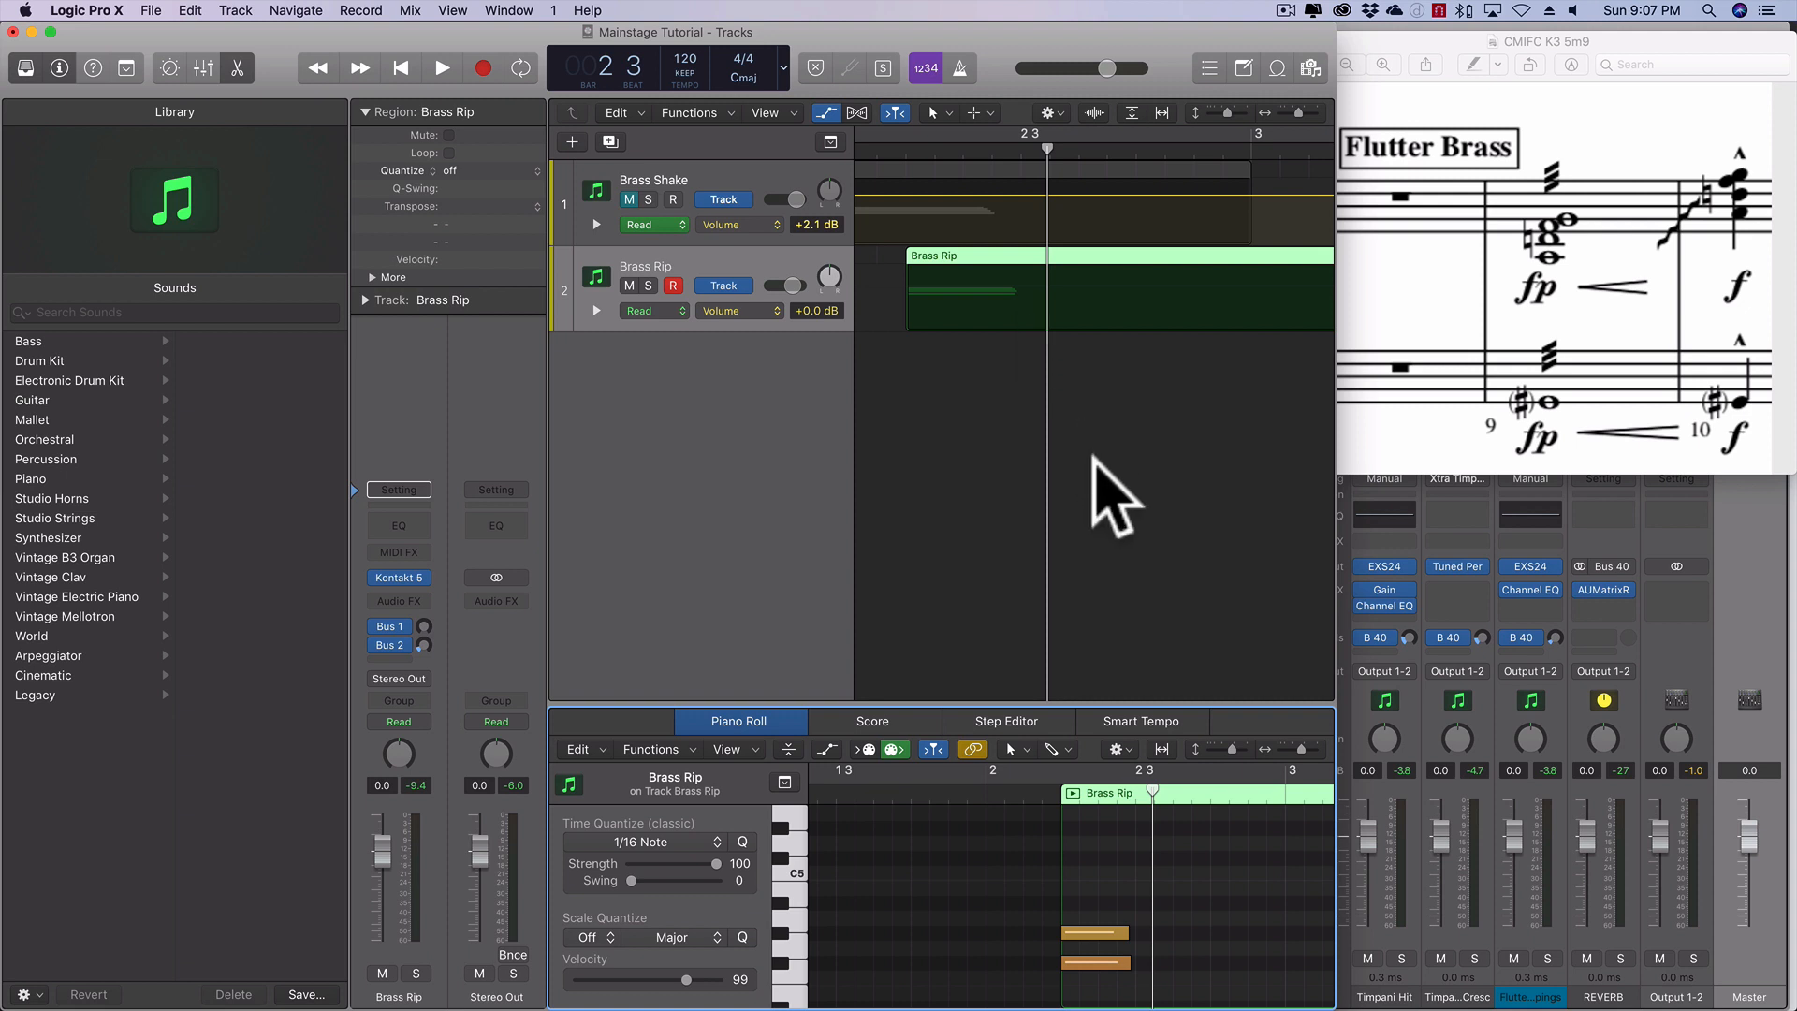
{"action": "scroll", "coordinate": [977, 341], "scroll_direction": "left", "scroll_amount": 3}
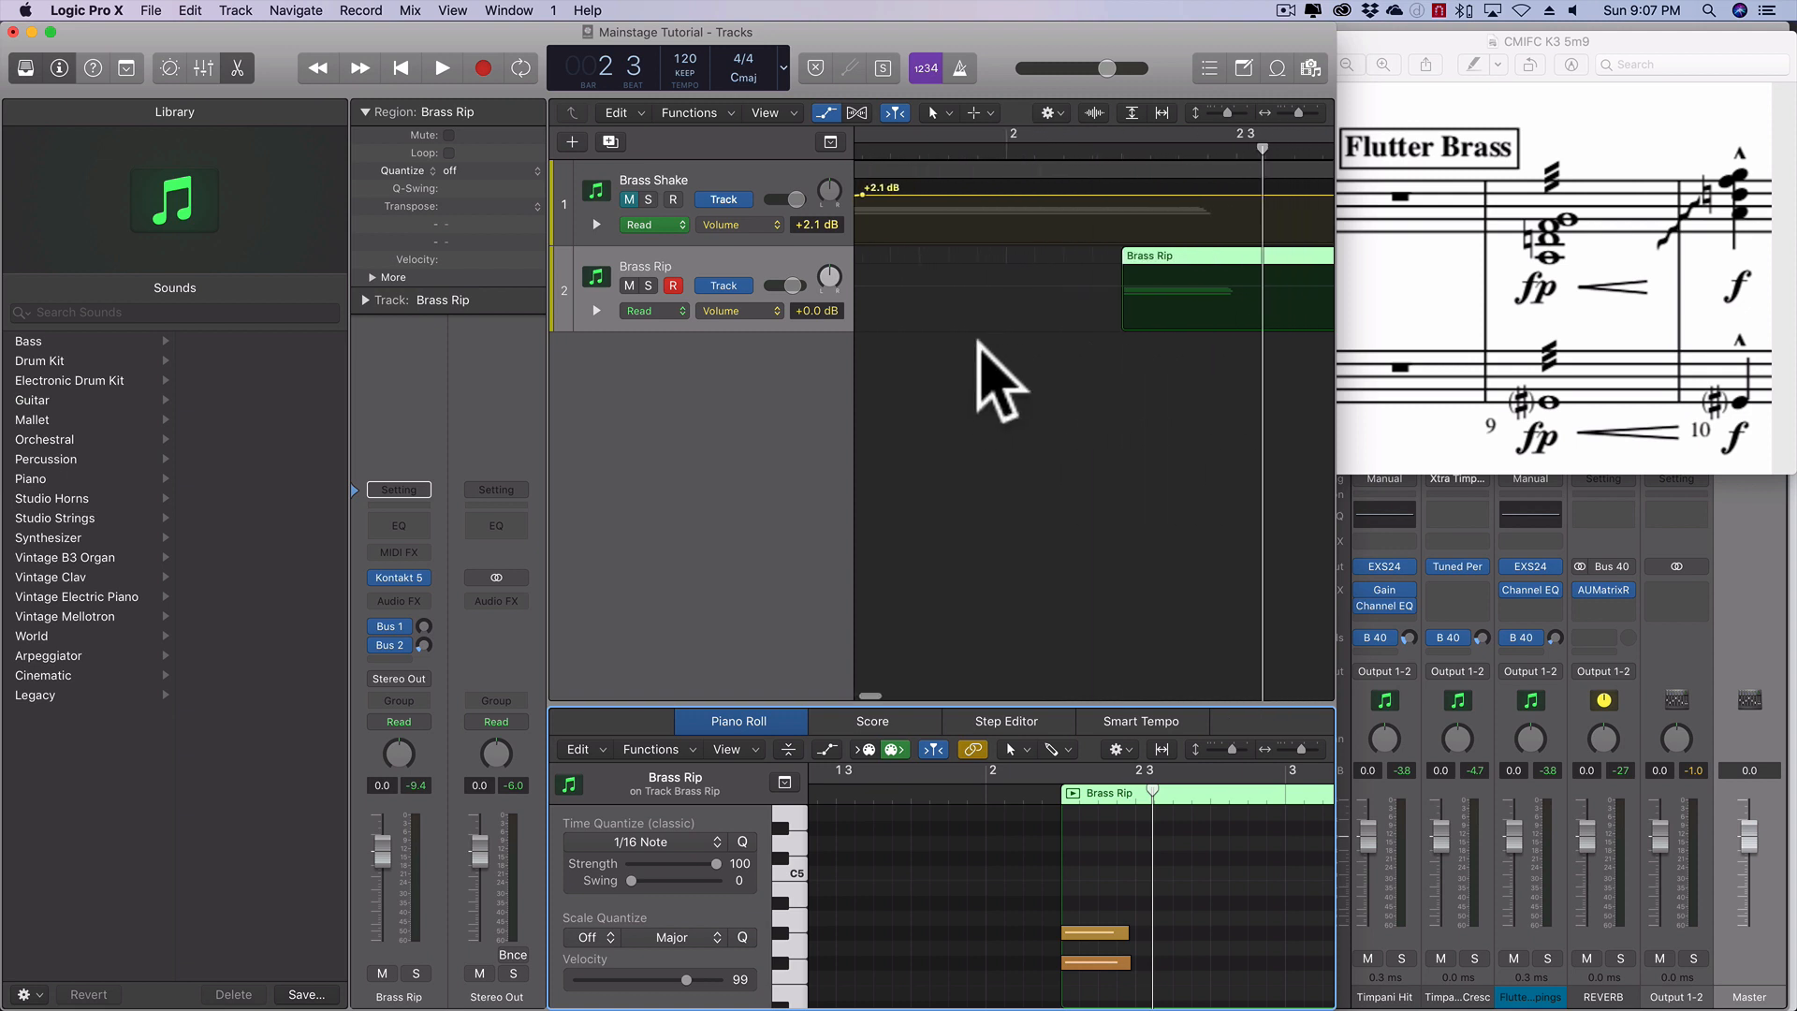
{"action": "scroll", "coordinate": [977, 340], "scroll_direction": "right", "scroll_amount": 2}
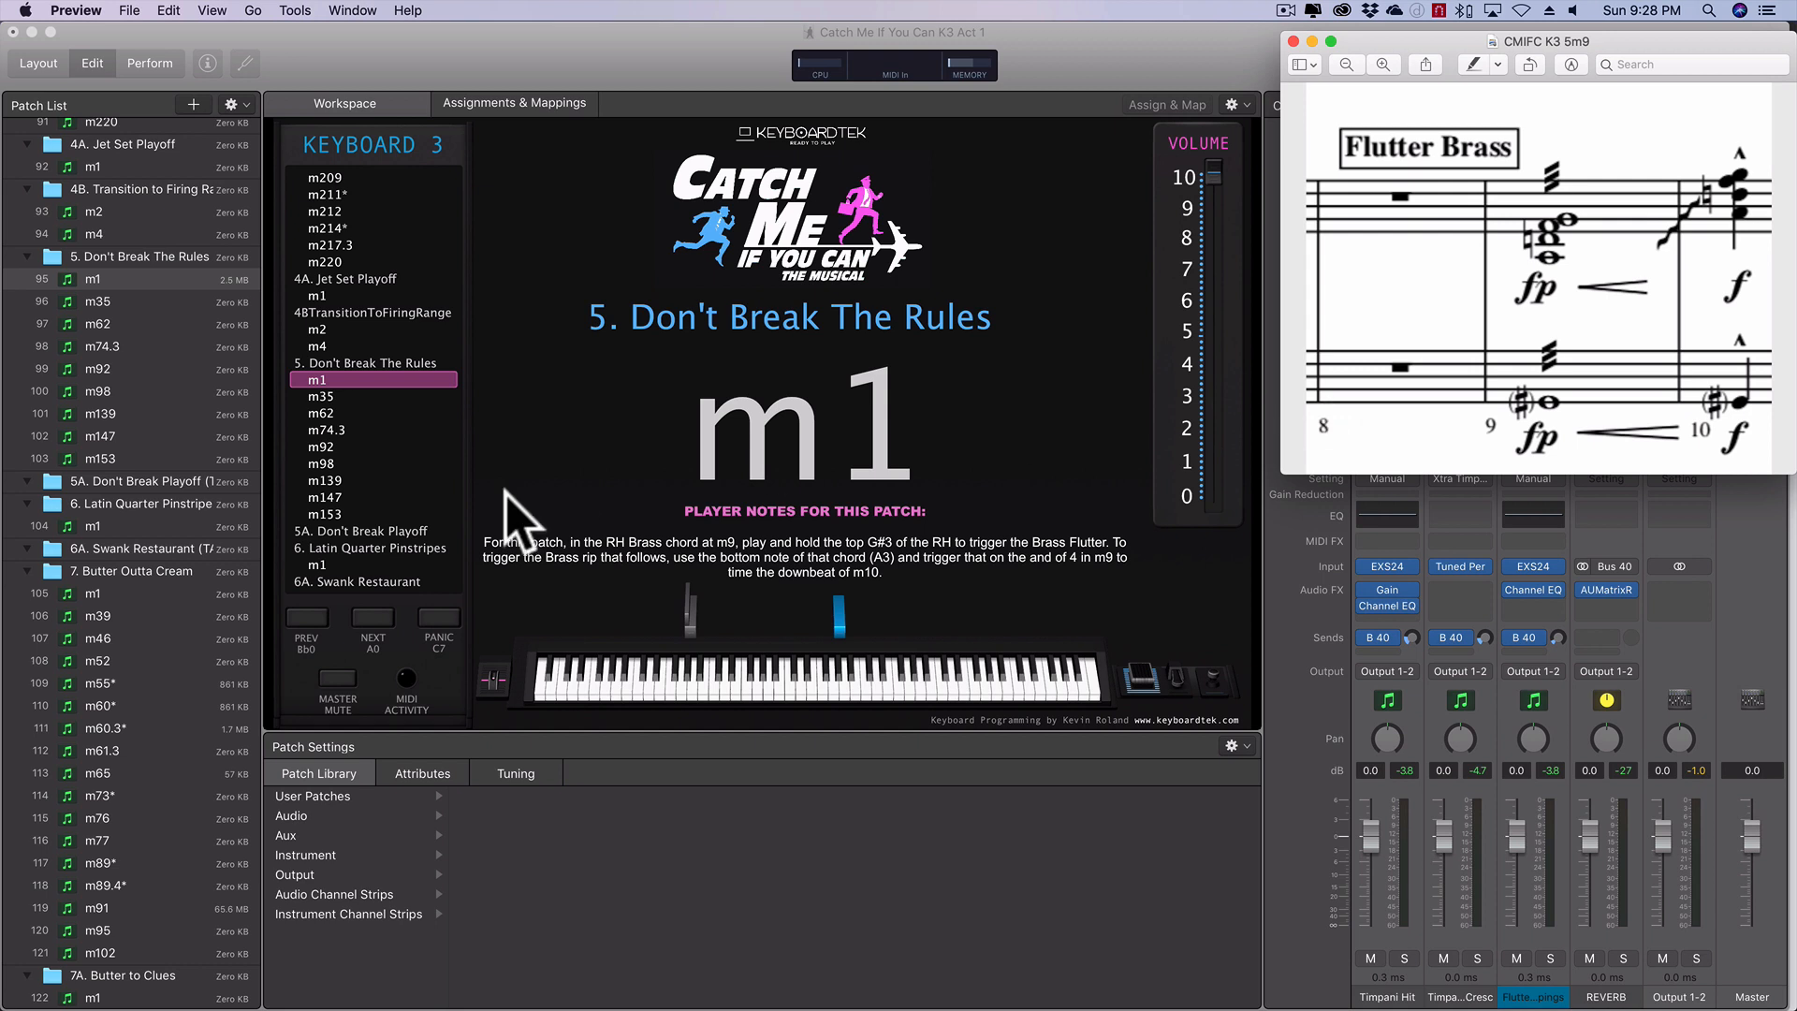
- In MainStage, add a patch after m1 under 5. Don't Break The Rules and create an instrument channel strip with output 1-2
{"action": "left_click", "coordinate": [119, 281]}
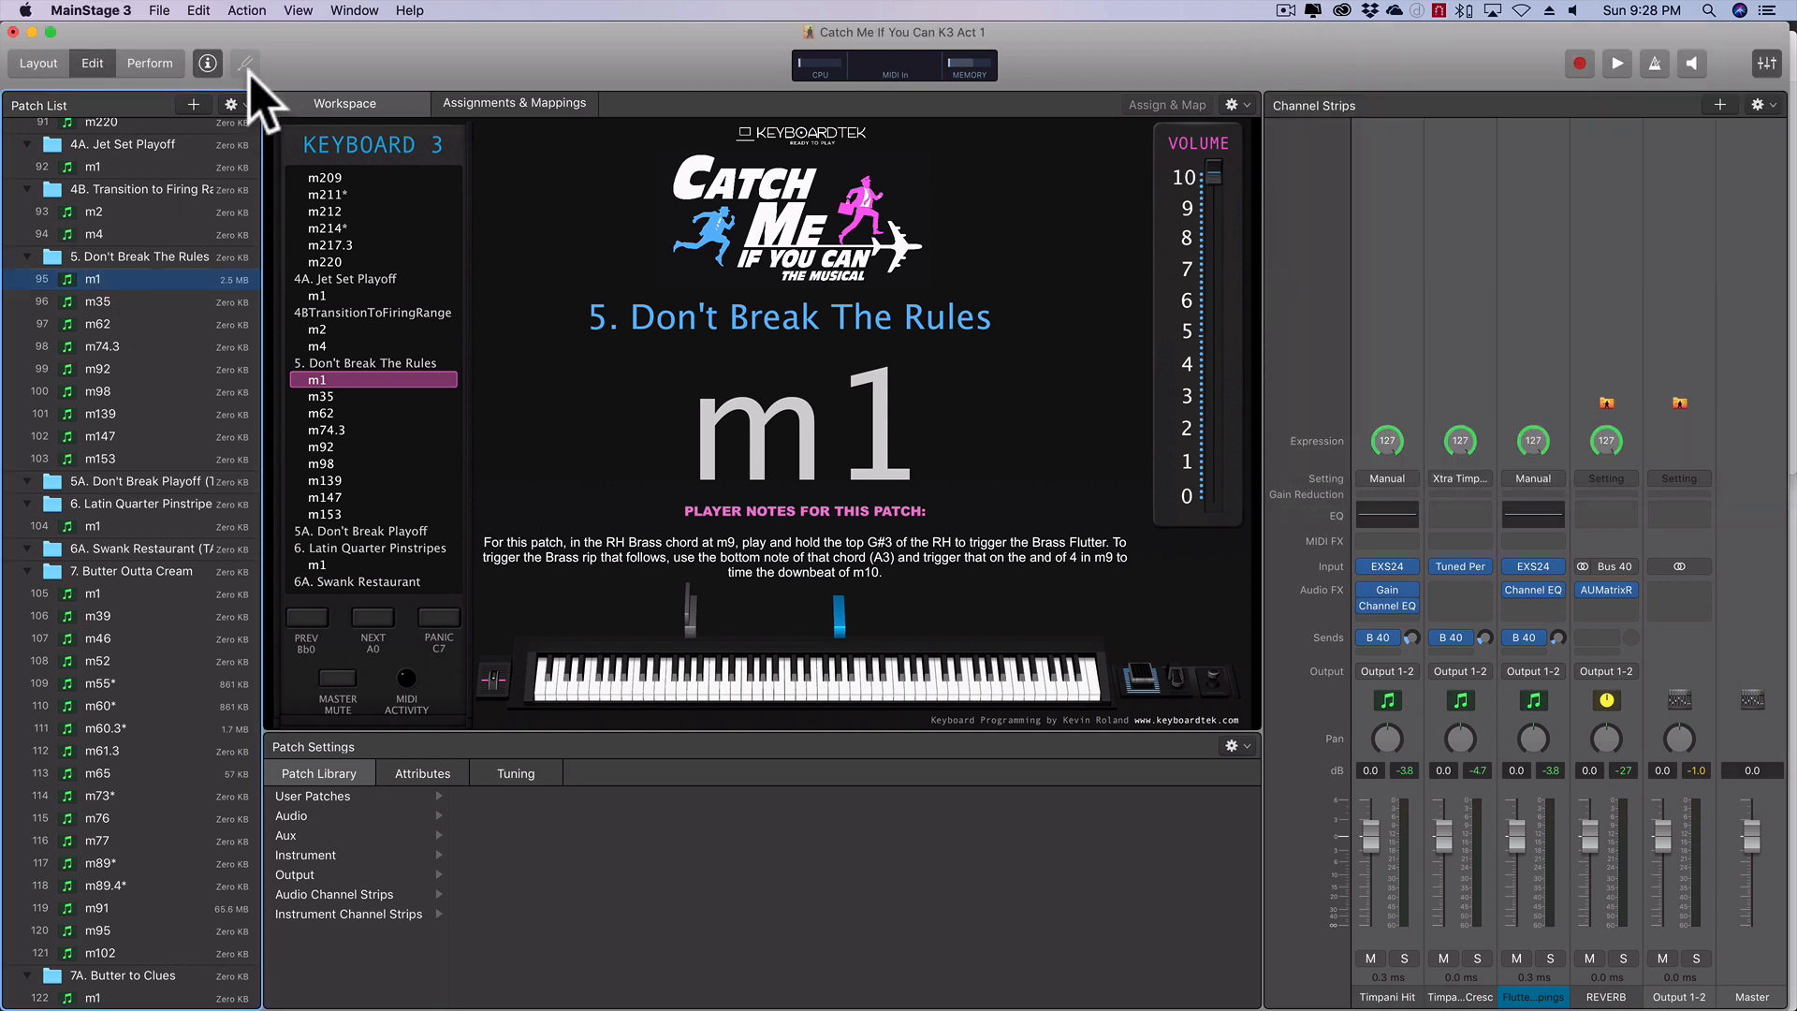
{"action": "left_click", "coordinate": [194, 104]}
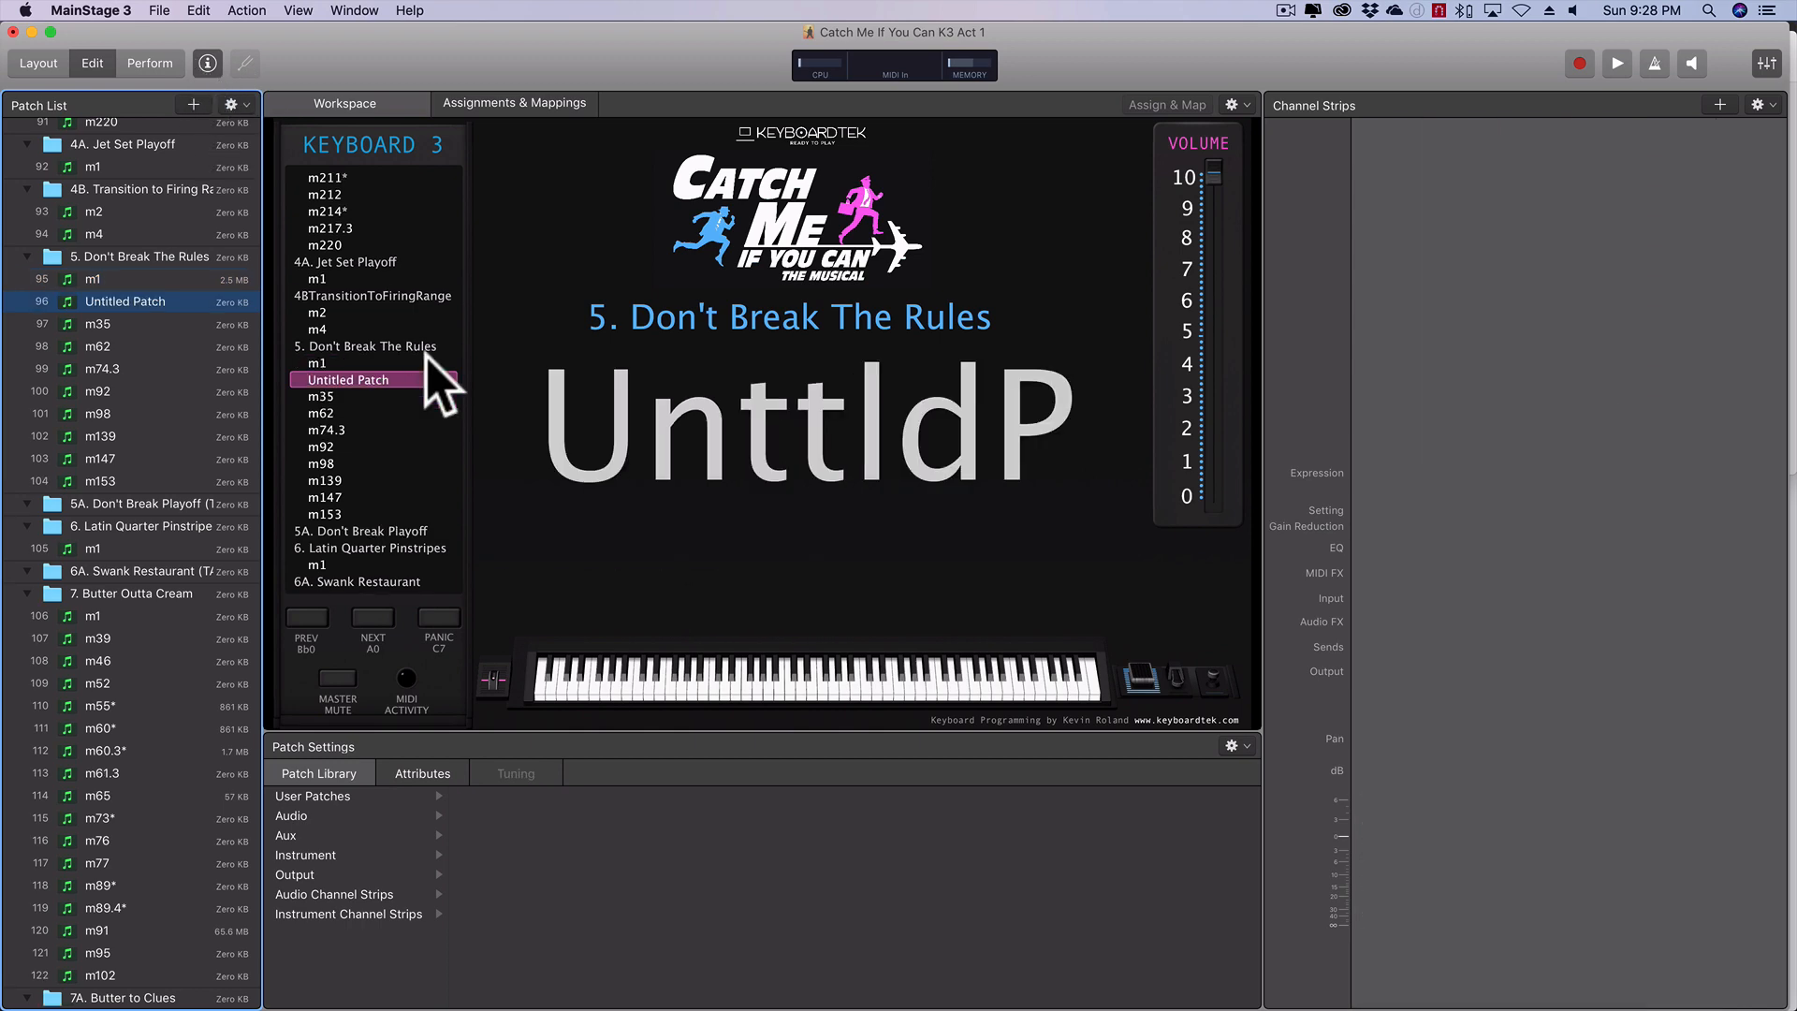
{"action": "left_click", "coordinate": [1720, 105]}
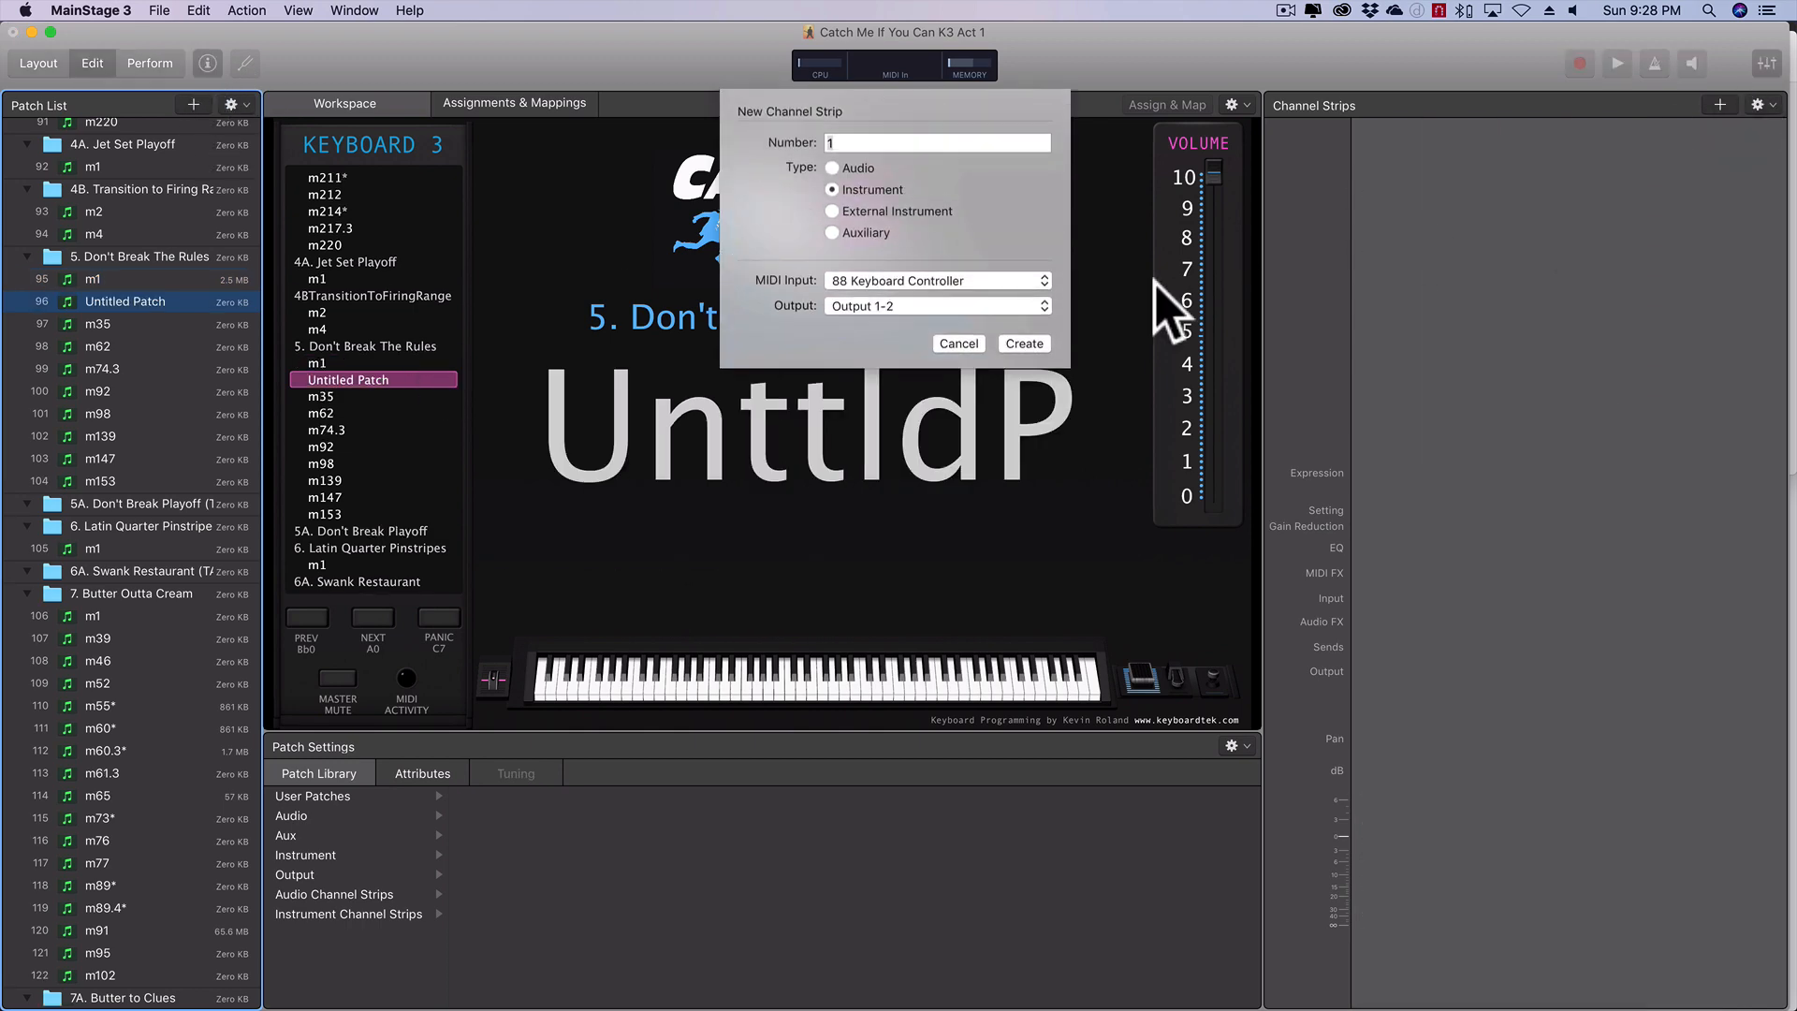
{"action": "left_click", "coordinate": [1028, 347]}
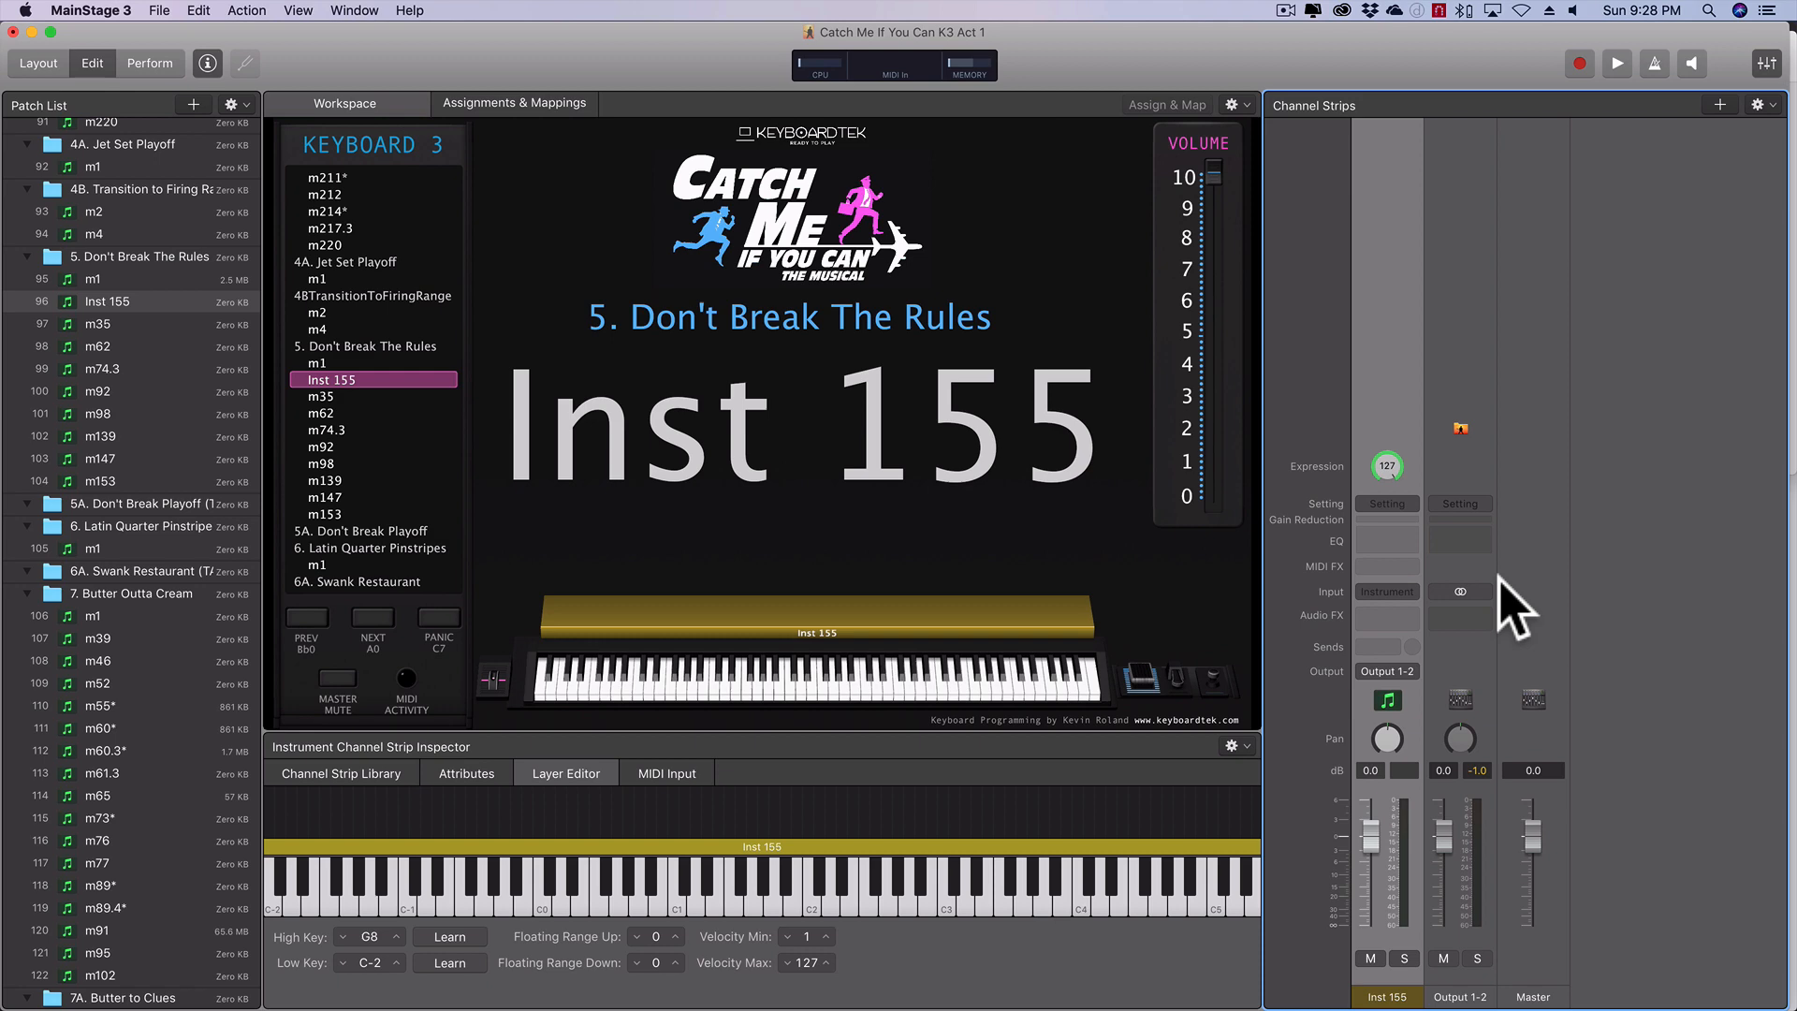
- Load a stereo EXS24 sampler on the new channel strip and open its instrument editor
{"action": "left_click", "coordinate": [1394, 592]}
{"action": "mouse_move", "coordinate": [1421, 625]}
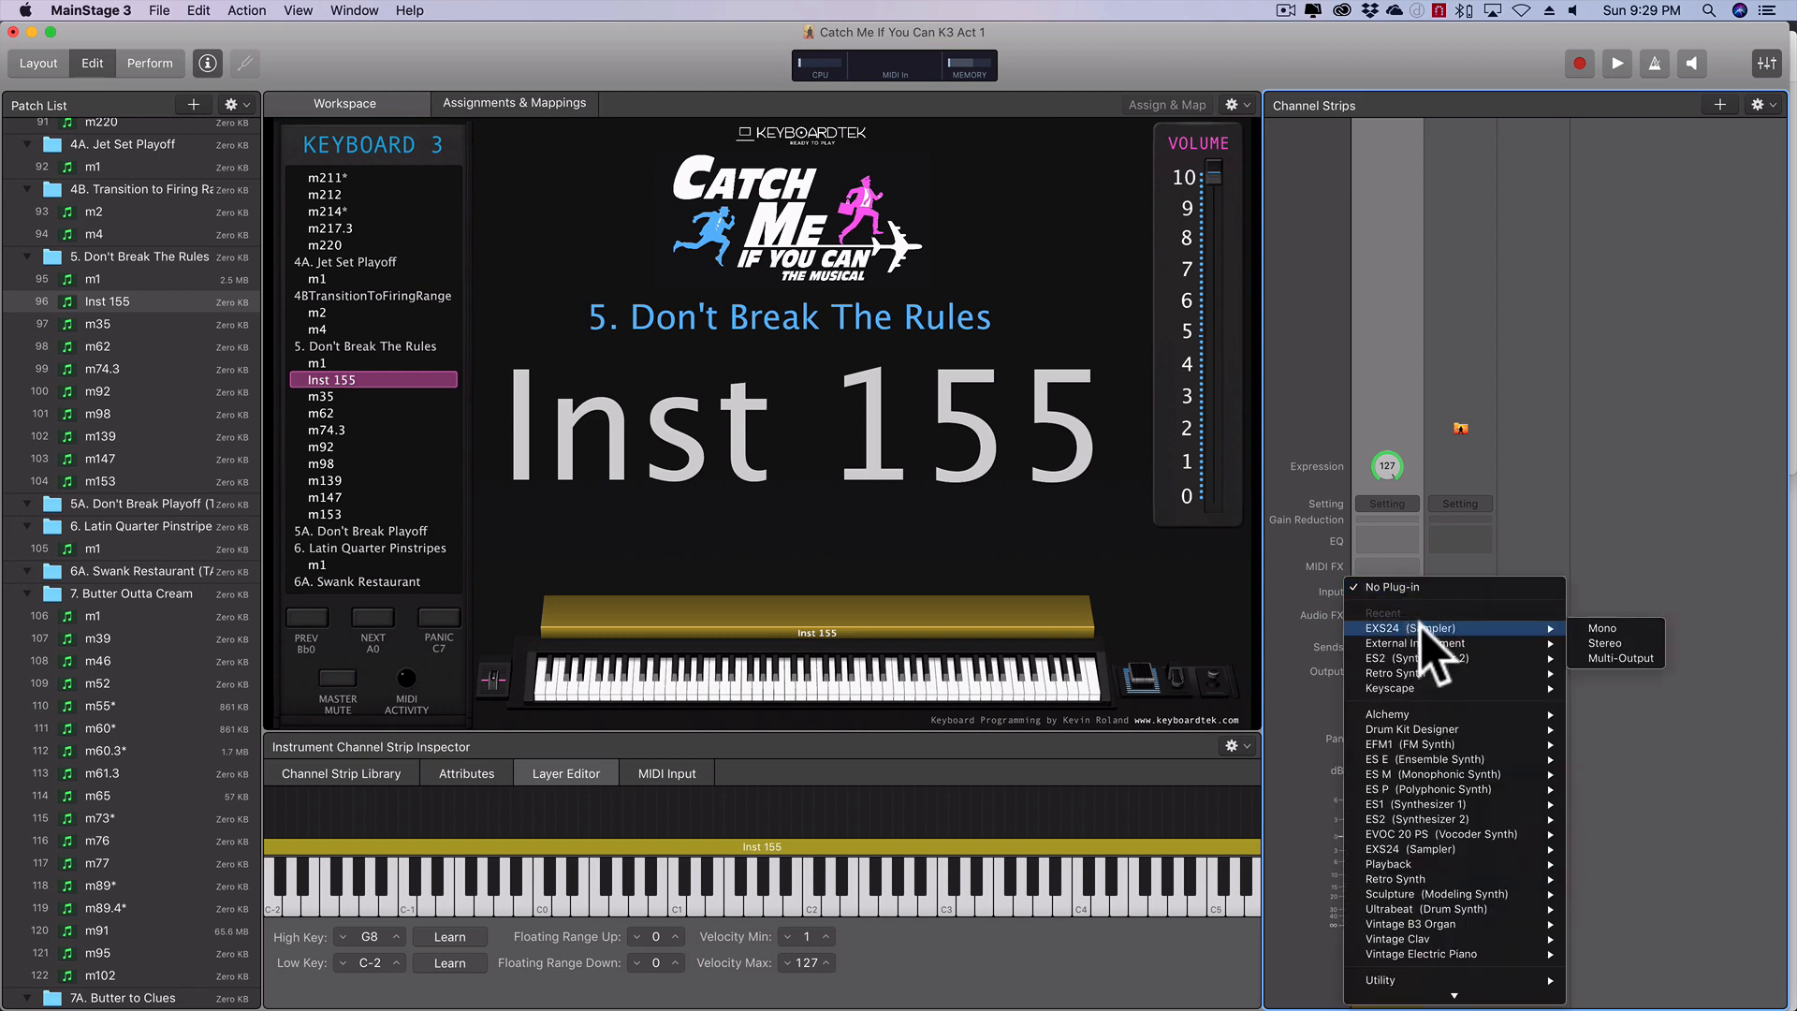
{"action": "left_click", "coordinate": [1626, 642]}
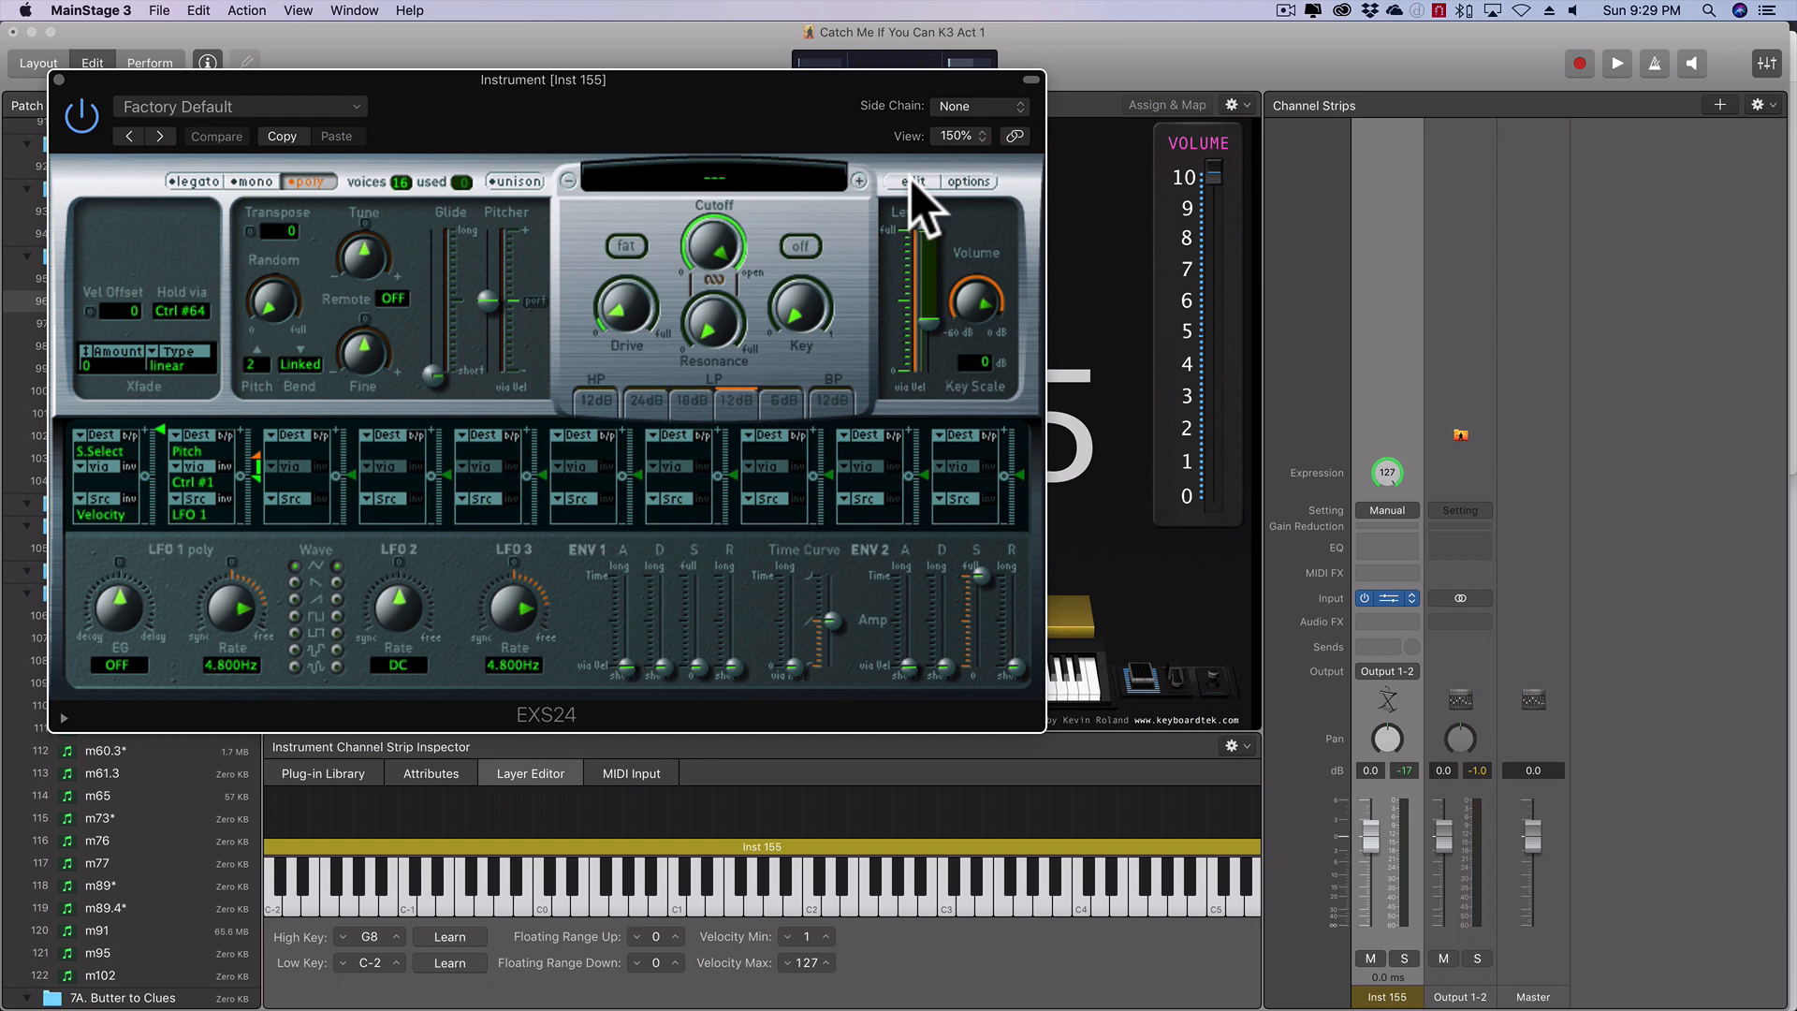
{"action": "left_click", "coordinate": [913, 180]}
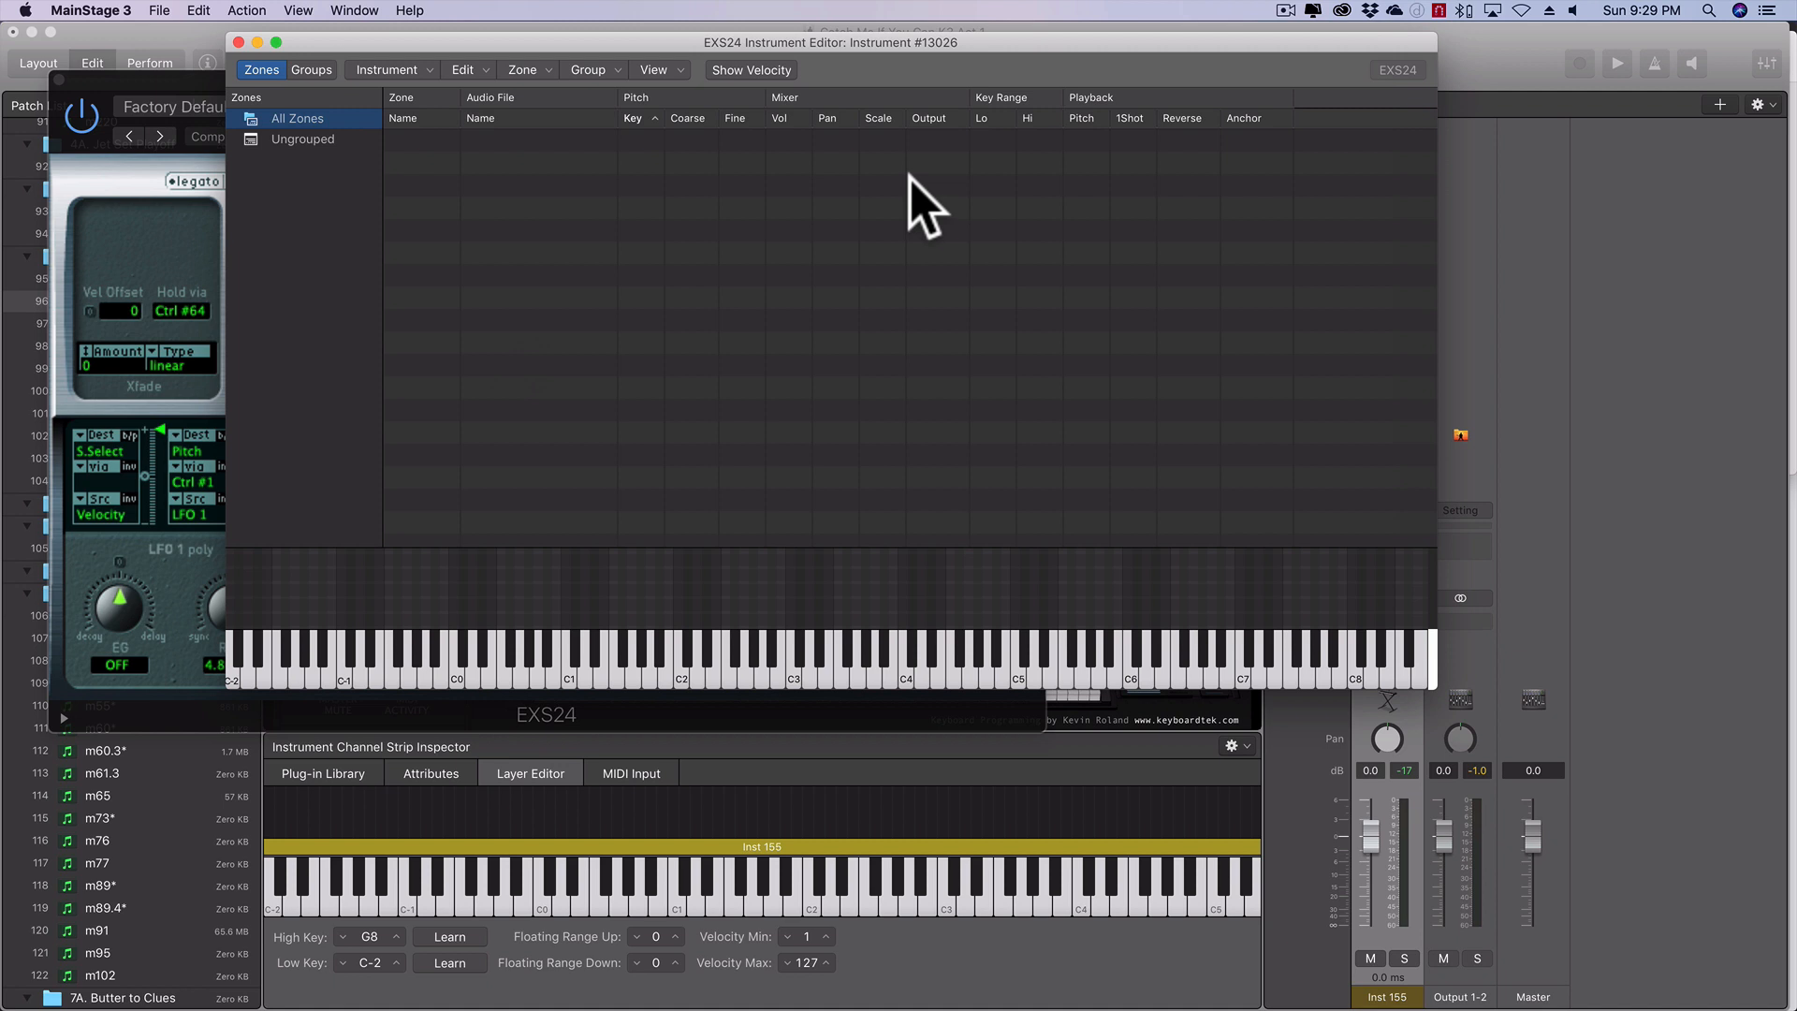
{"action": "left_click", "coordinate": [543, 69]}
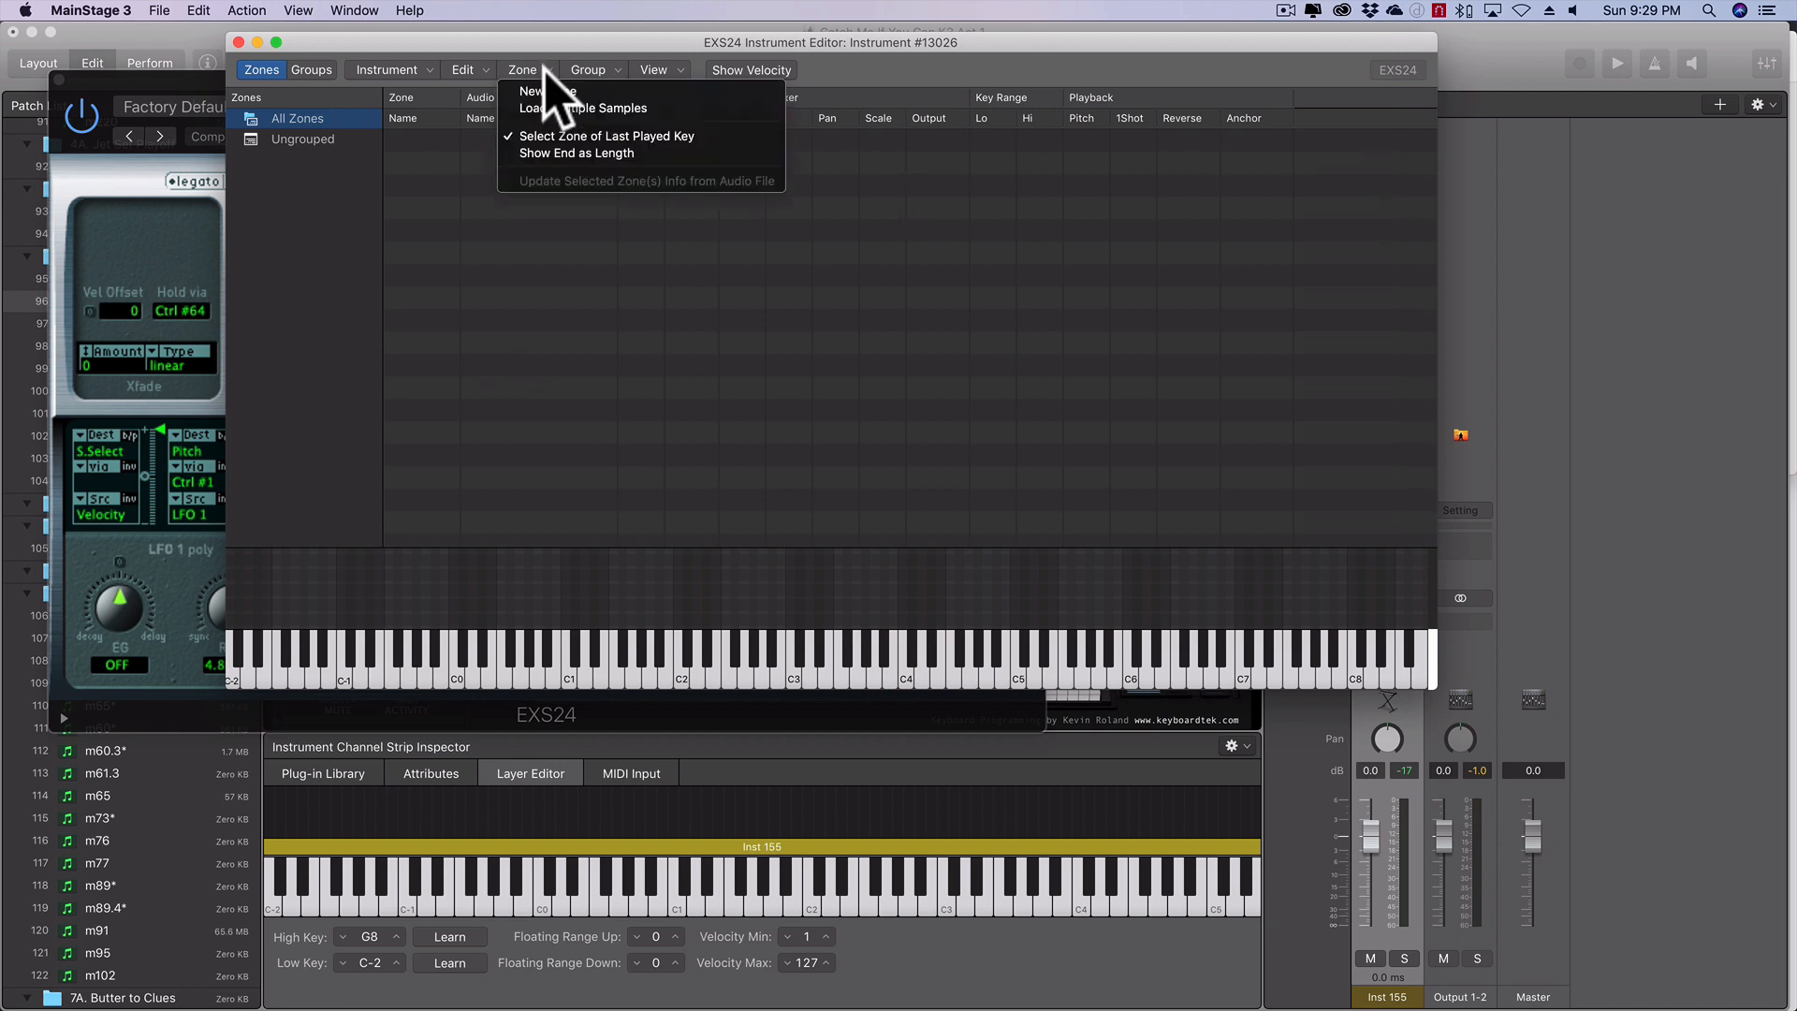
{"action": "left_click", "coordinate": [556, 248]}
{"action": "left_click", "coordinate": [594, 140]}
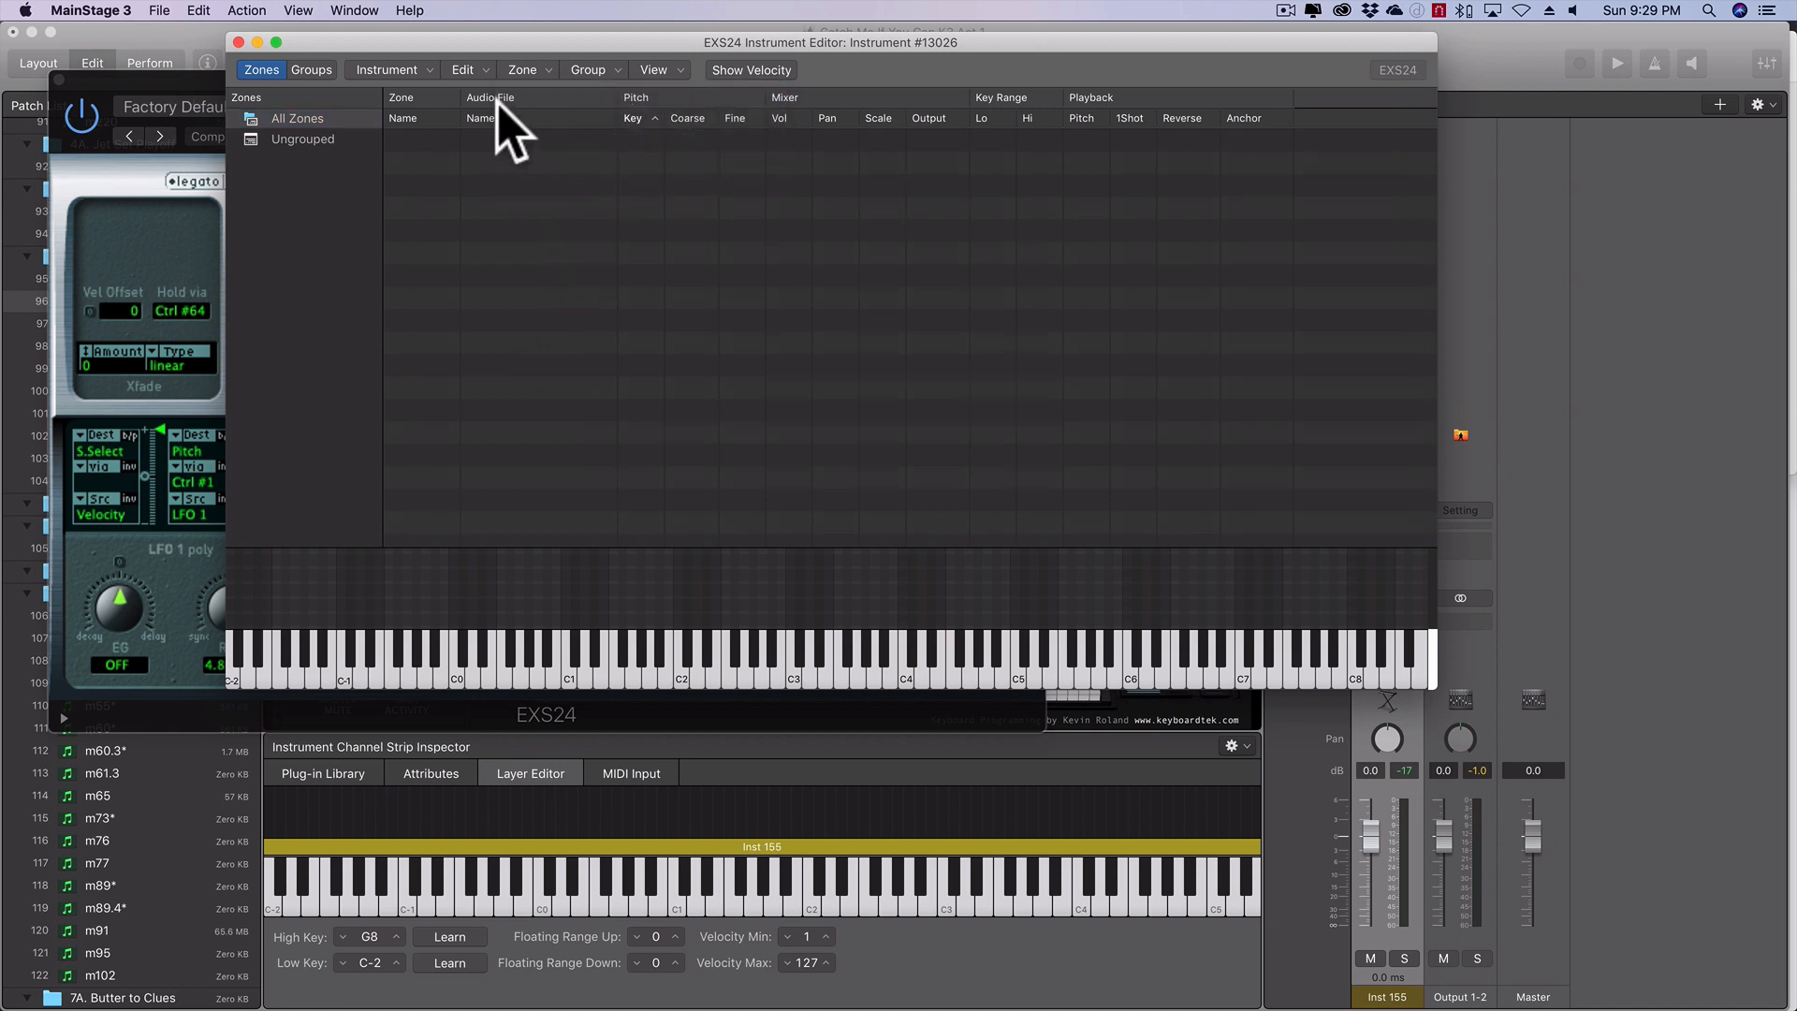
- Import Brass Rip.aif and Fluttering Brass.aif from the CMIYC Audio Samples folder as contiguous one-note zones starting at C1
{"action": "mouse_move", "coordinate": [57, 1006]}
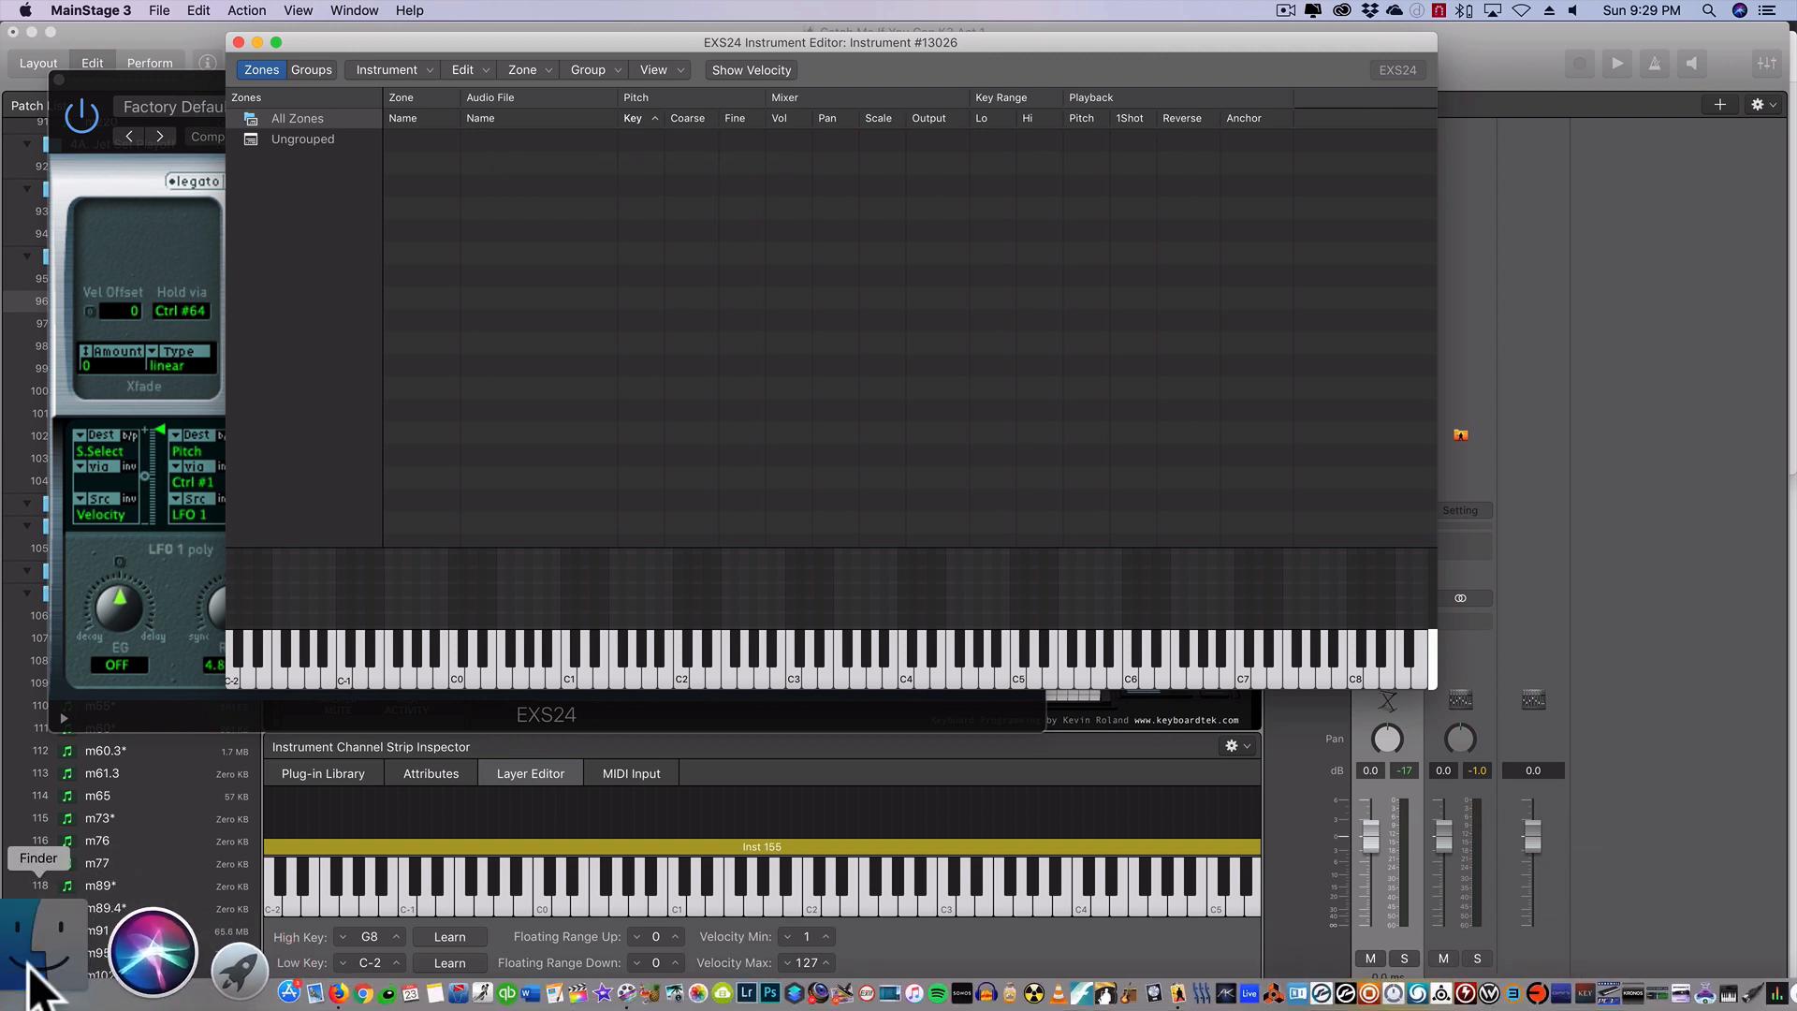
{"action": "left_click", "coordinate": [30, 973]}
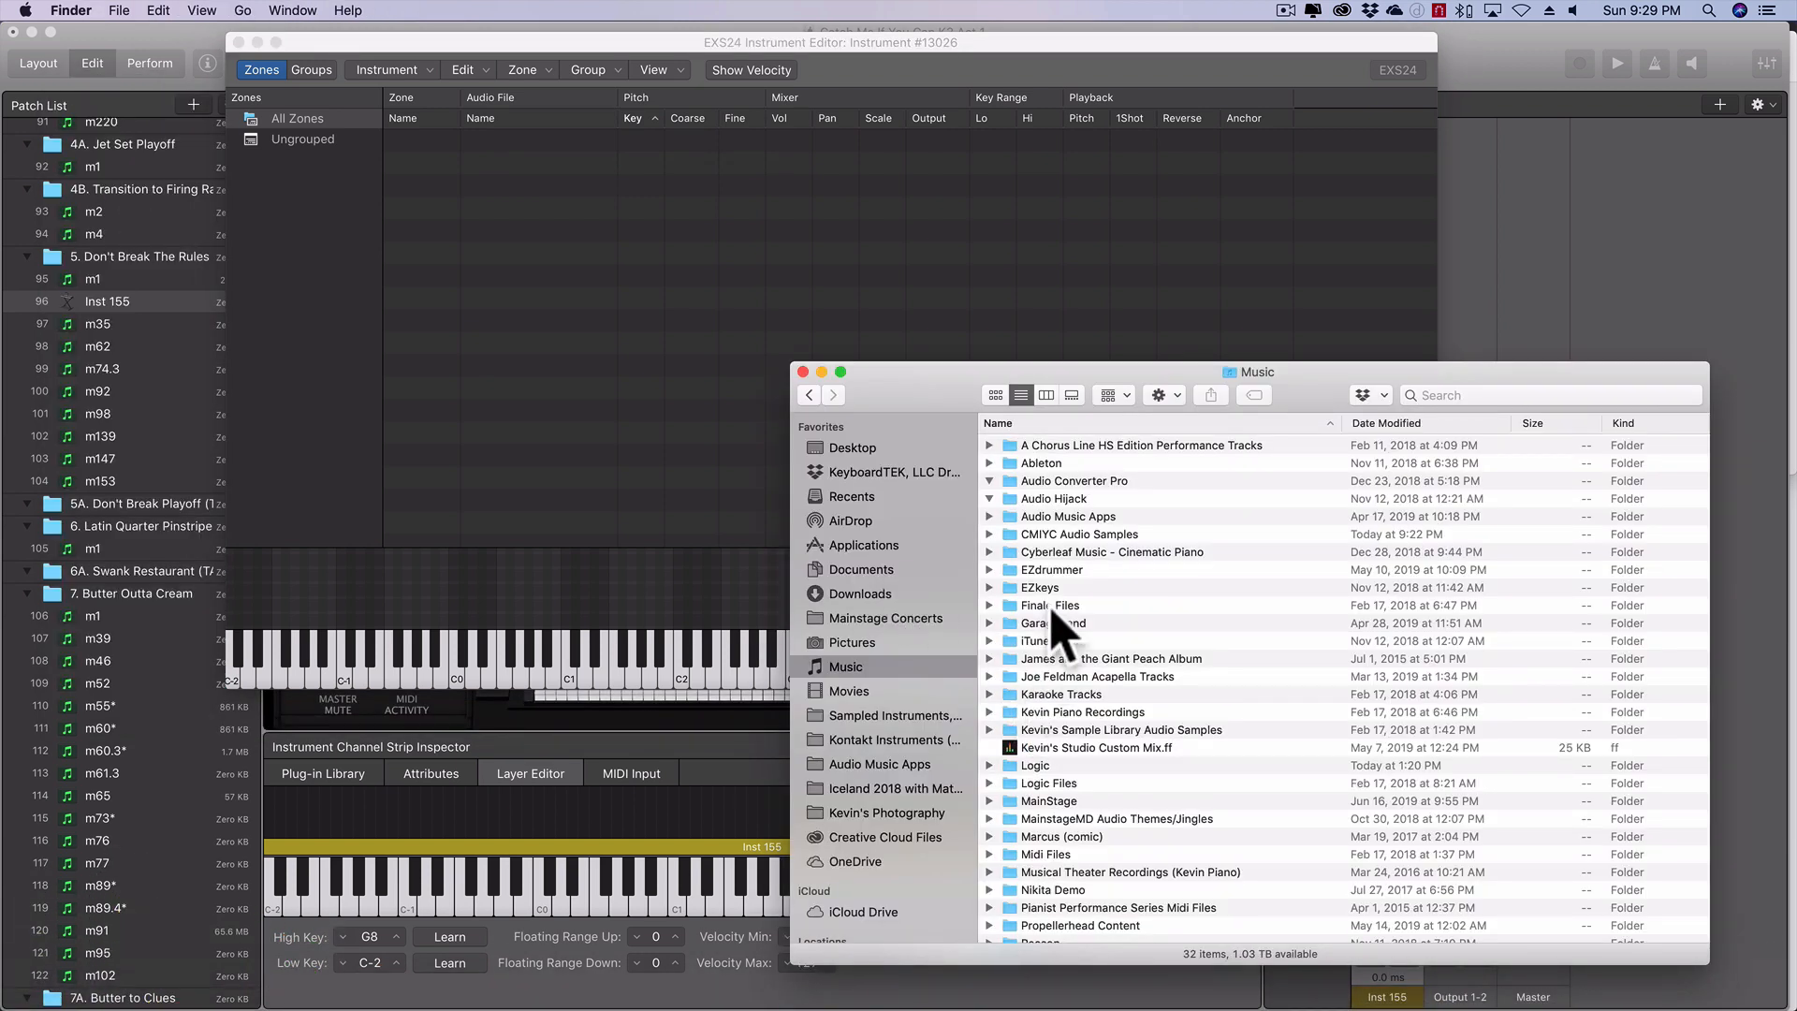
{"action": "double_click", "coordinate": [1044, 534]}
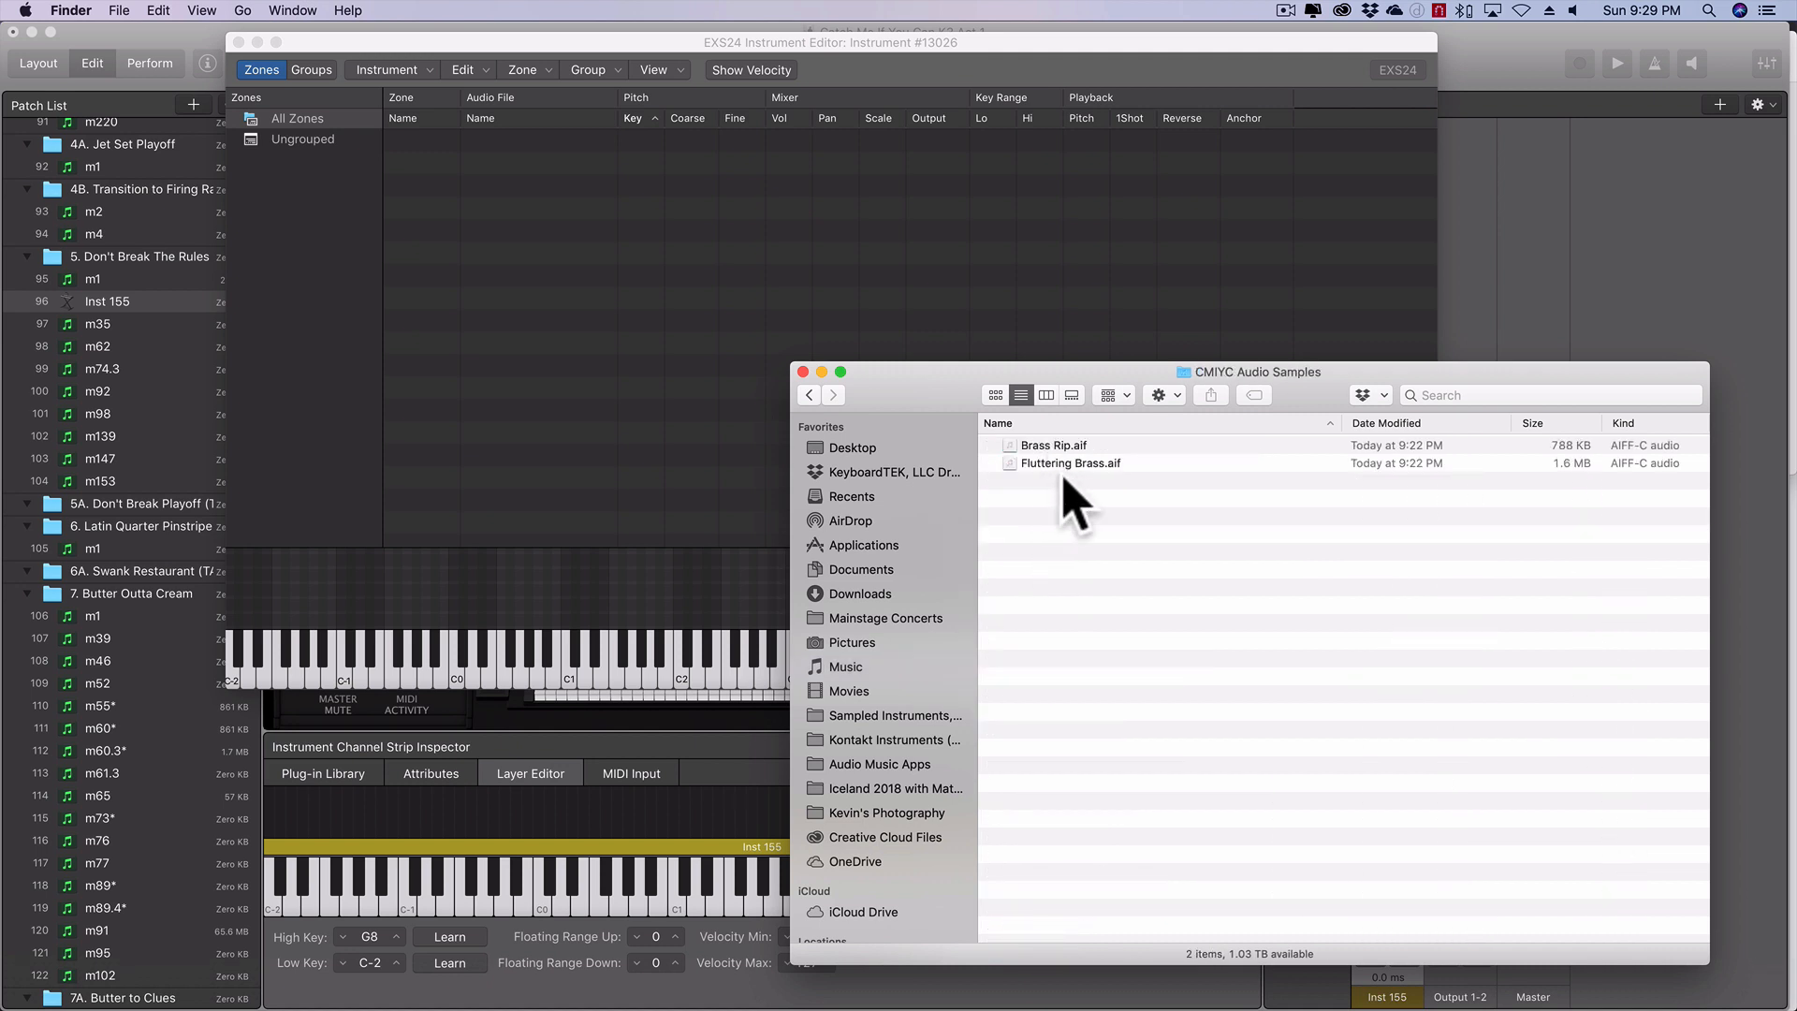
{"action": "key", "text": "super+a"}
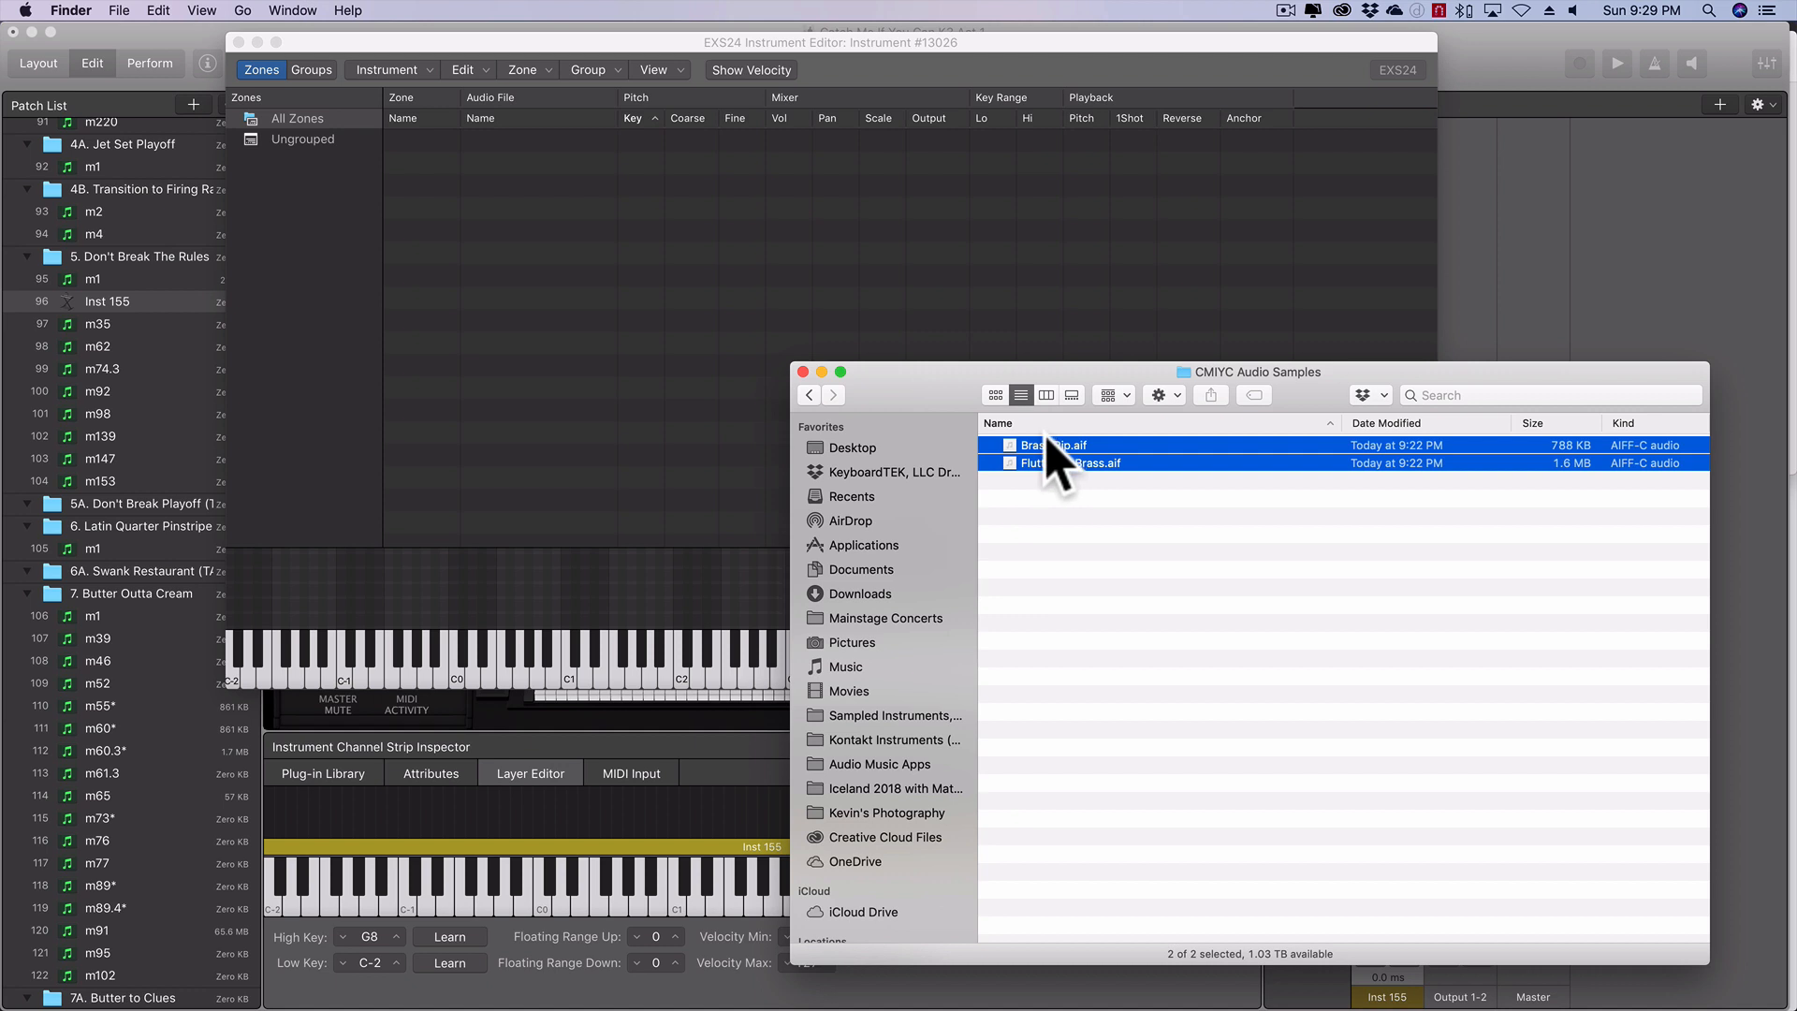
{"action": "left_click_drag", "start_coordinate": [1044, 447], "coordinate": [735, 251]}
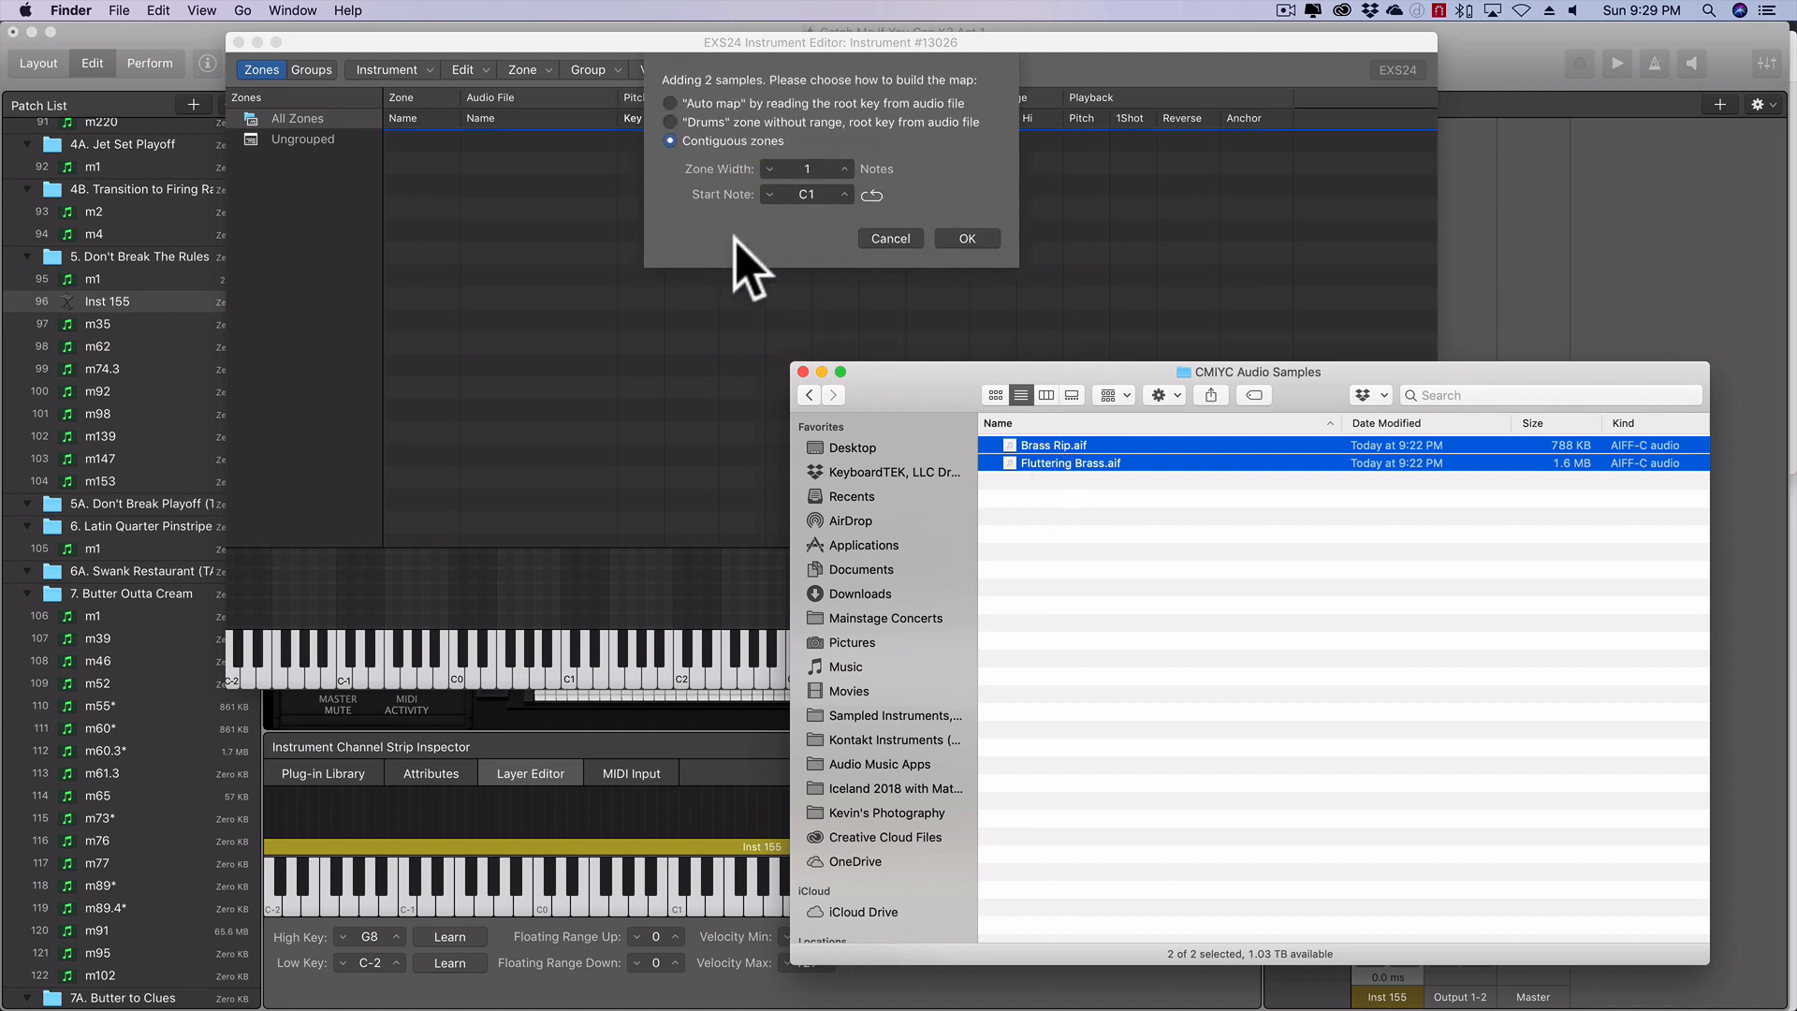
{"action": "left_click", "coordinate": [969, 238]}
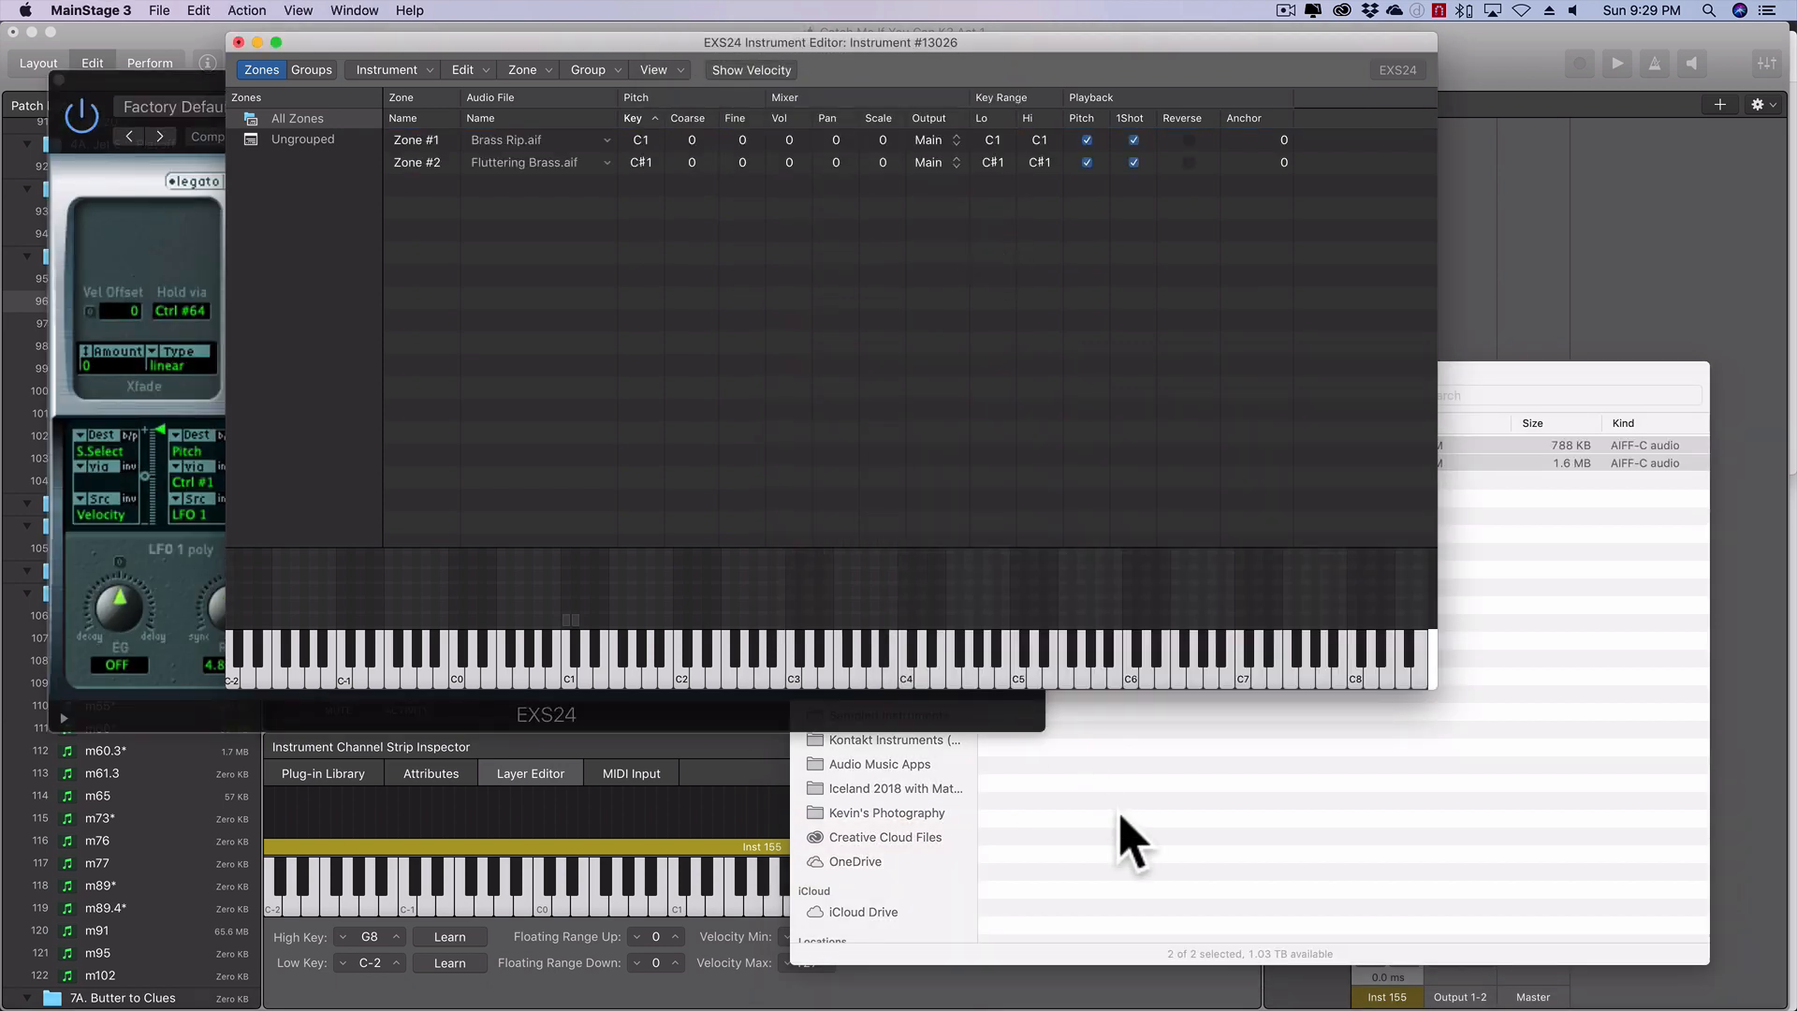
{"action": "left_click", "coordinate": [1661, 370]}
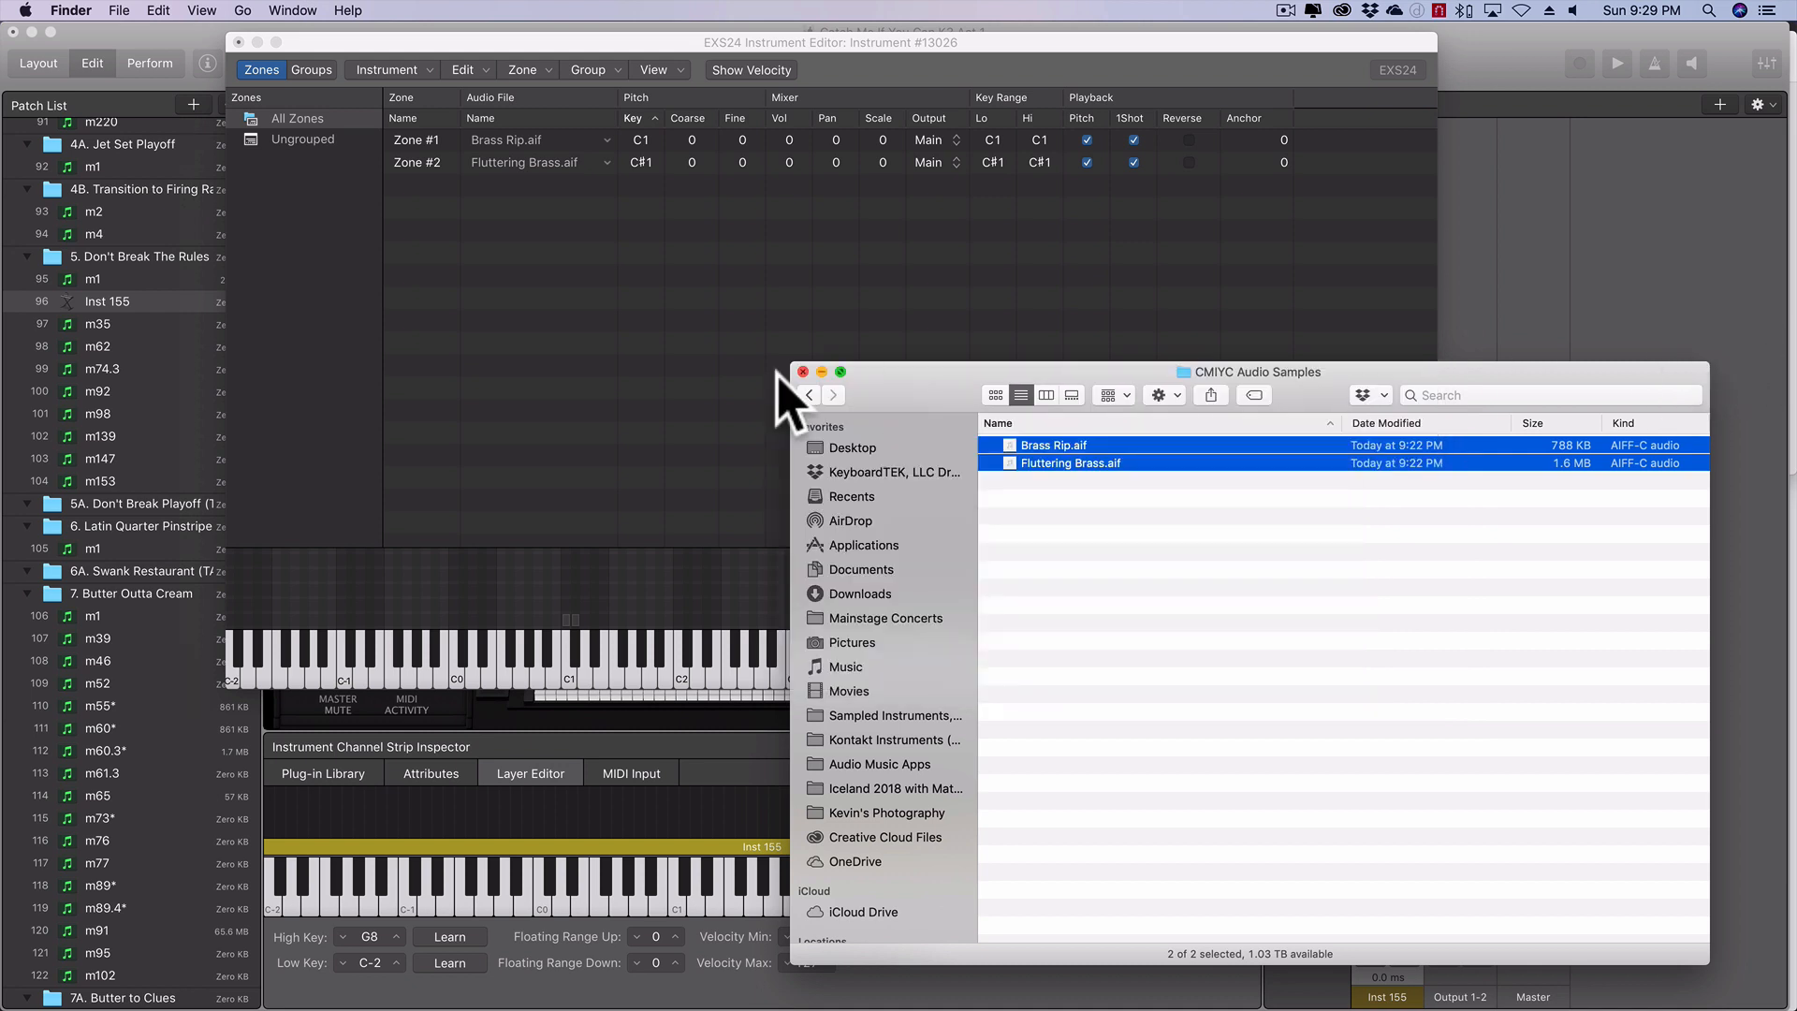
{"action": "left_click", "coordinate": [806, 368]}
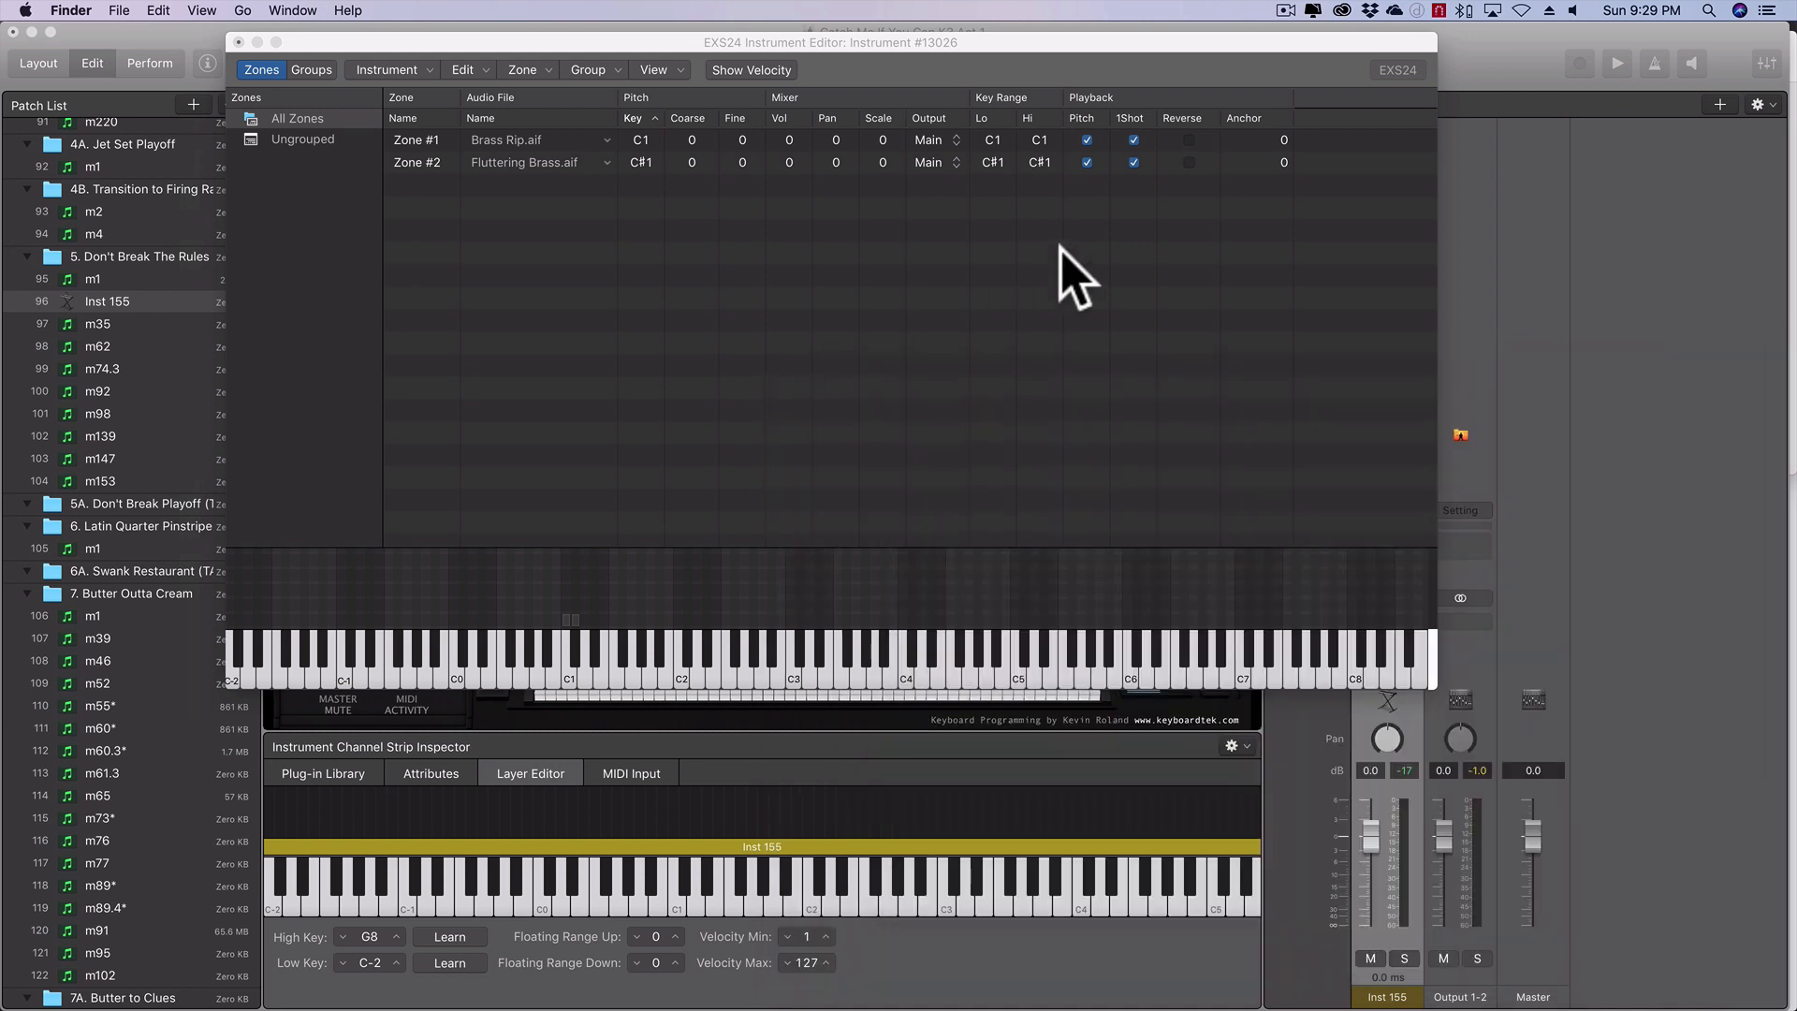
- Turn off Pitch and 1Shot playback for both the Brass Rip and Fluttering Brass zones
{"action": "left_click", "coordinate": [1087, 140]}
{"action": "left_click", "coordinate": [1087, 161]}
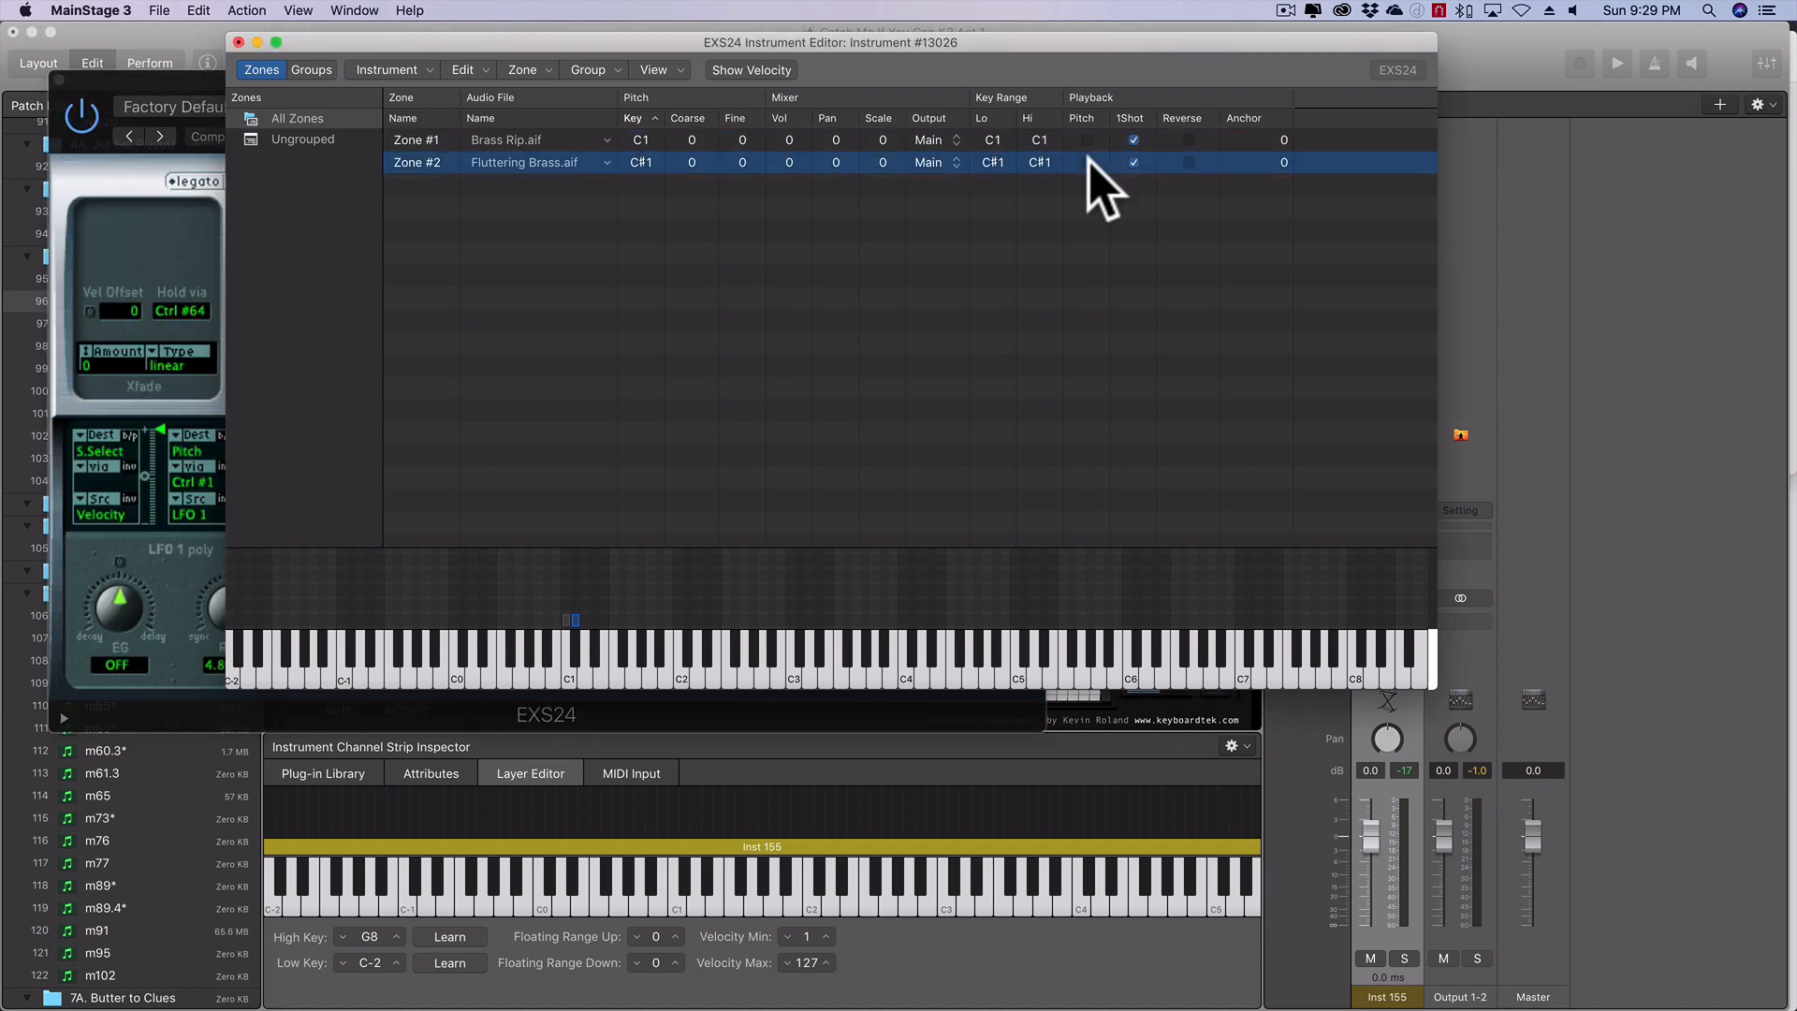
{"action": "left_click", "coordinate": [1132, 140]}
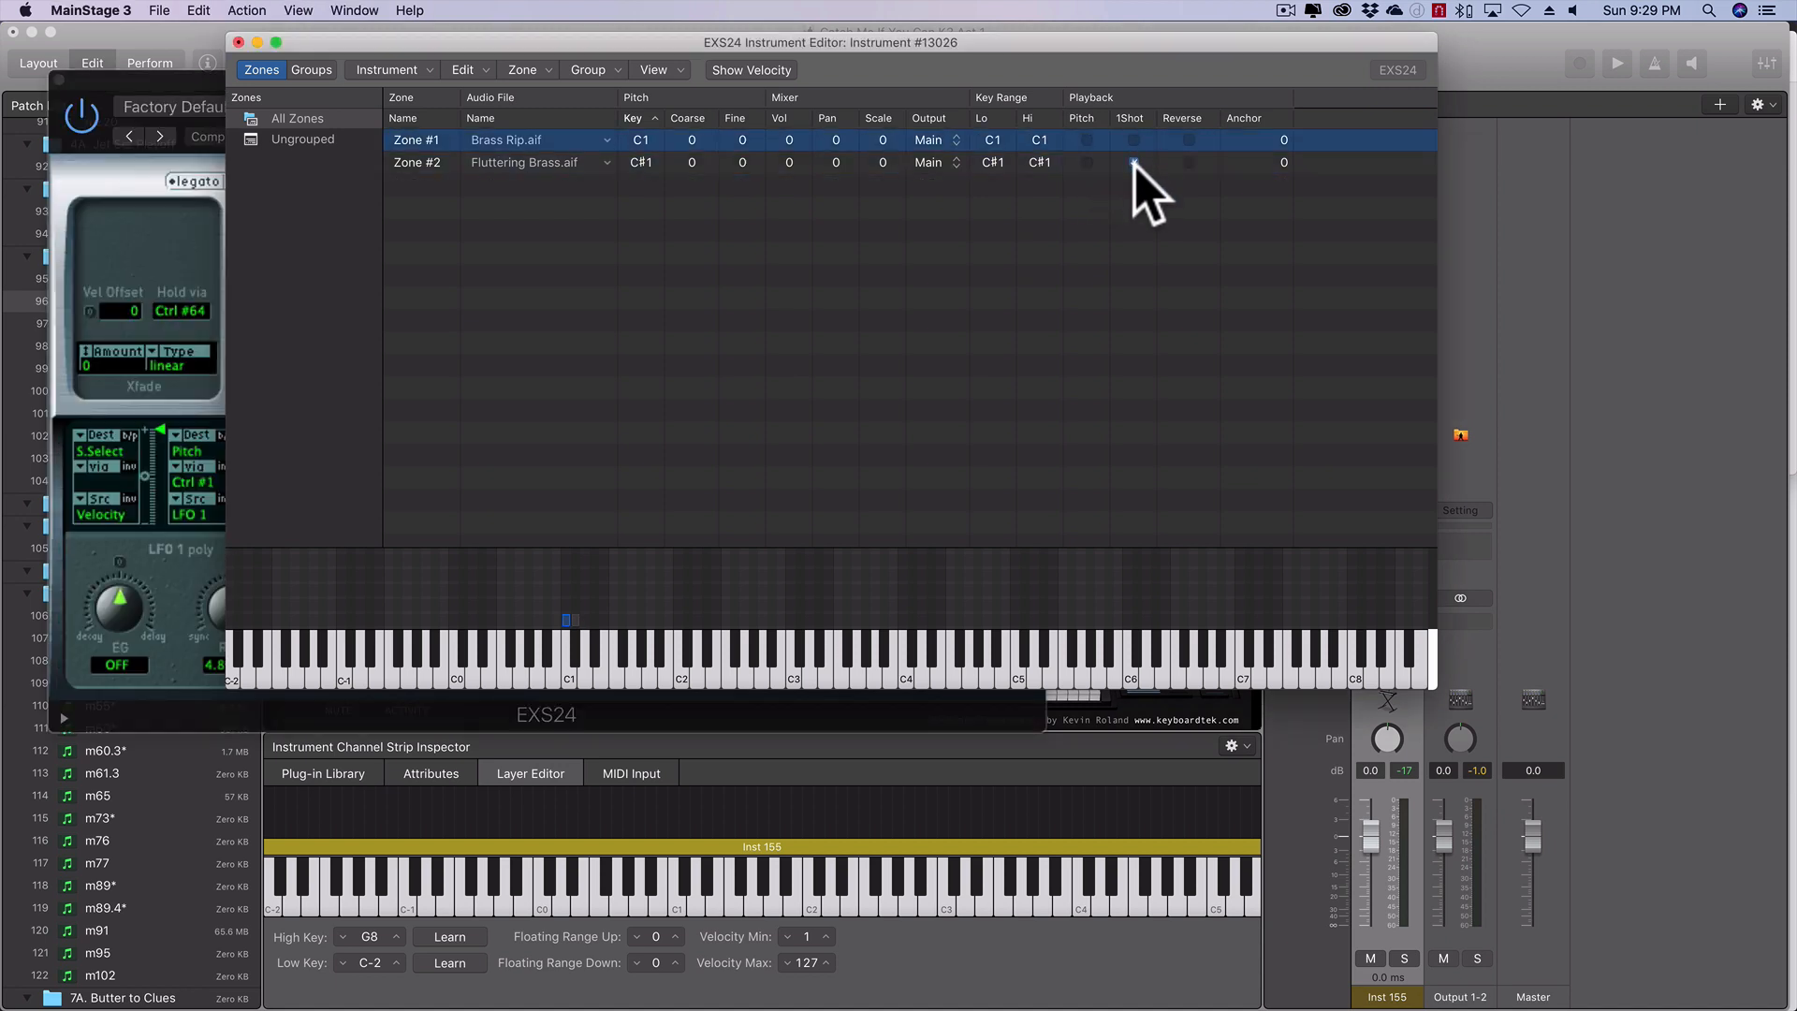
{"action": "left_click", "coordinate": [1134, 162]}
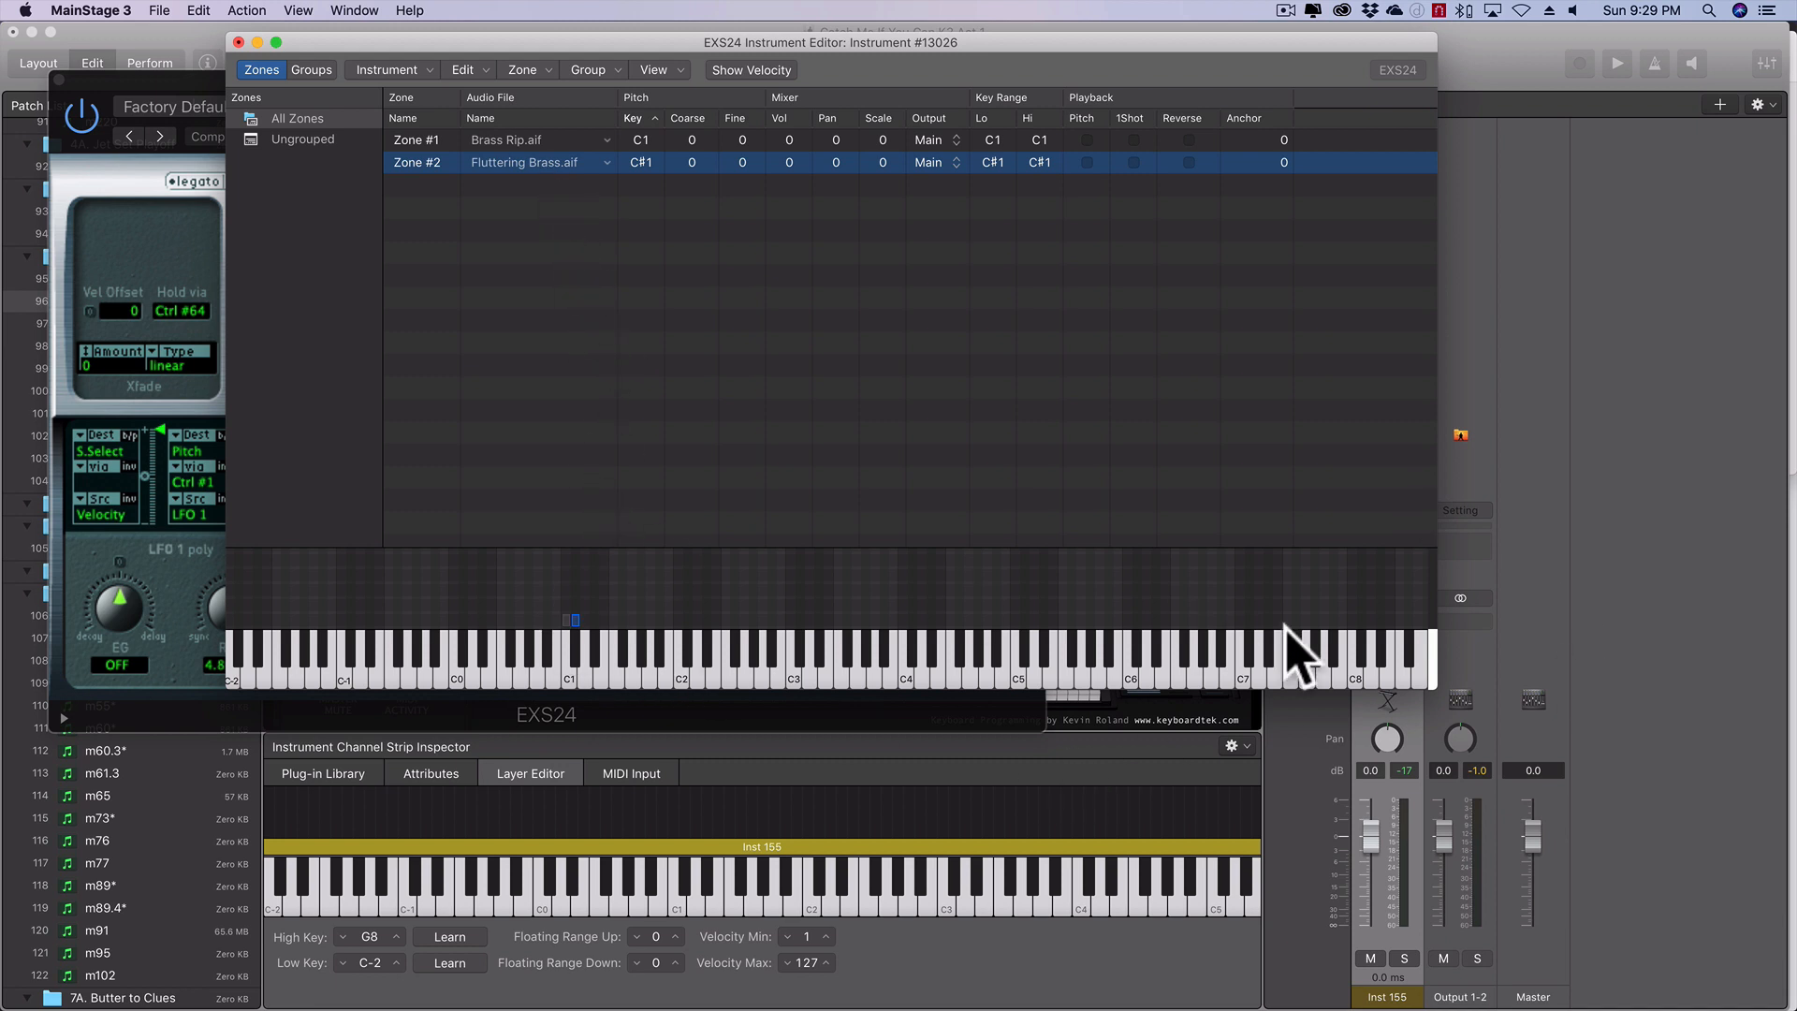
- Bring up the Flutter Brass score and move the Fluttering Brass zone to G#3 and the Brass Rip zone to A3
{"action": "mouse_move", "coordinate": [1737, 1004]}
{"action": "left_click", "coordinate": [1722, 973]}
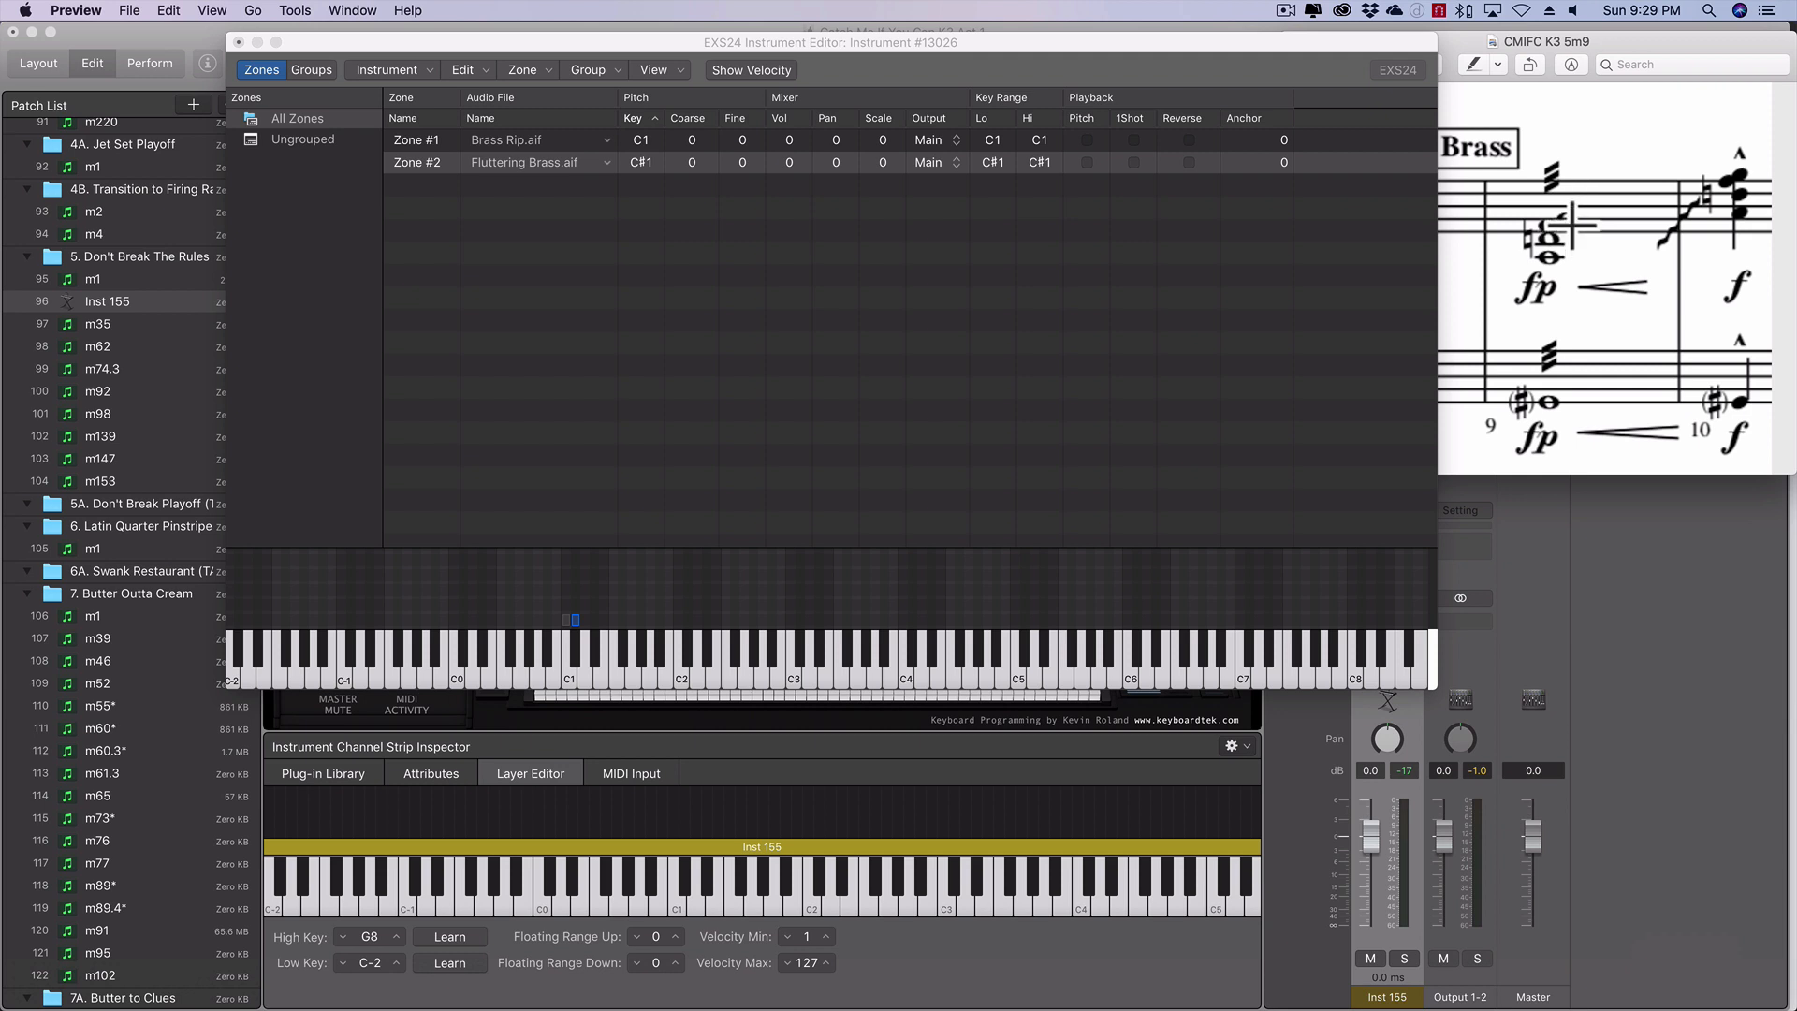
{"action": "left_click", "coordinate": [573, 616]}
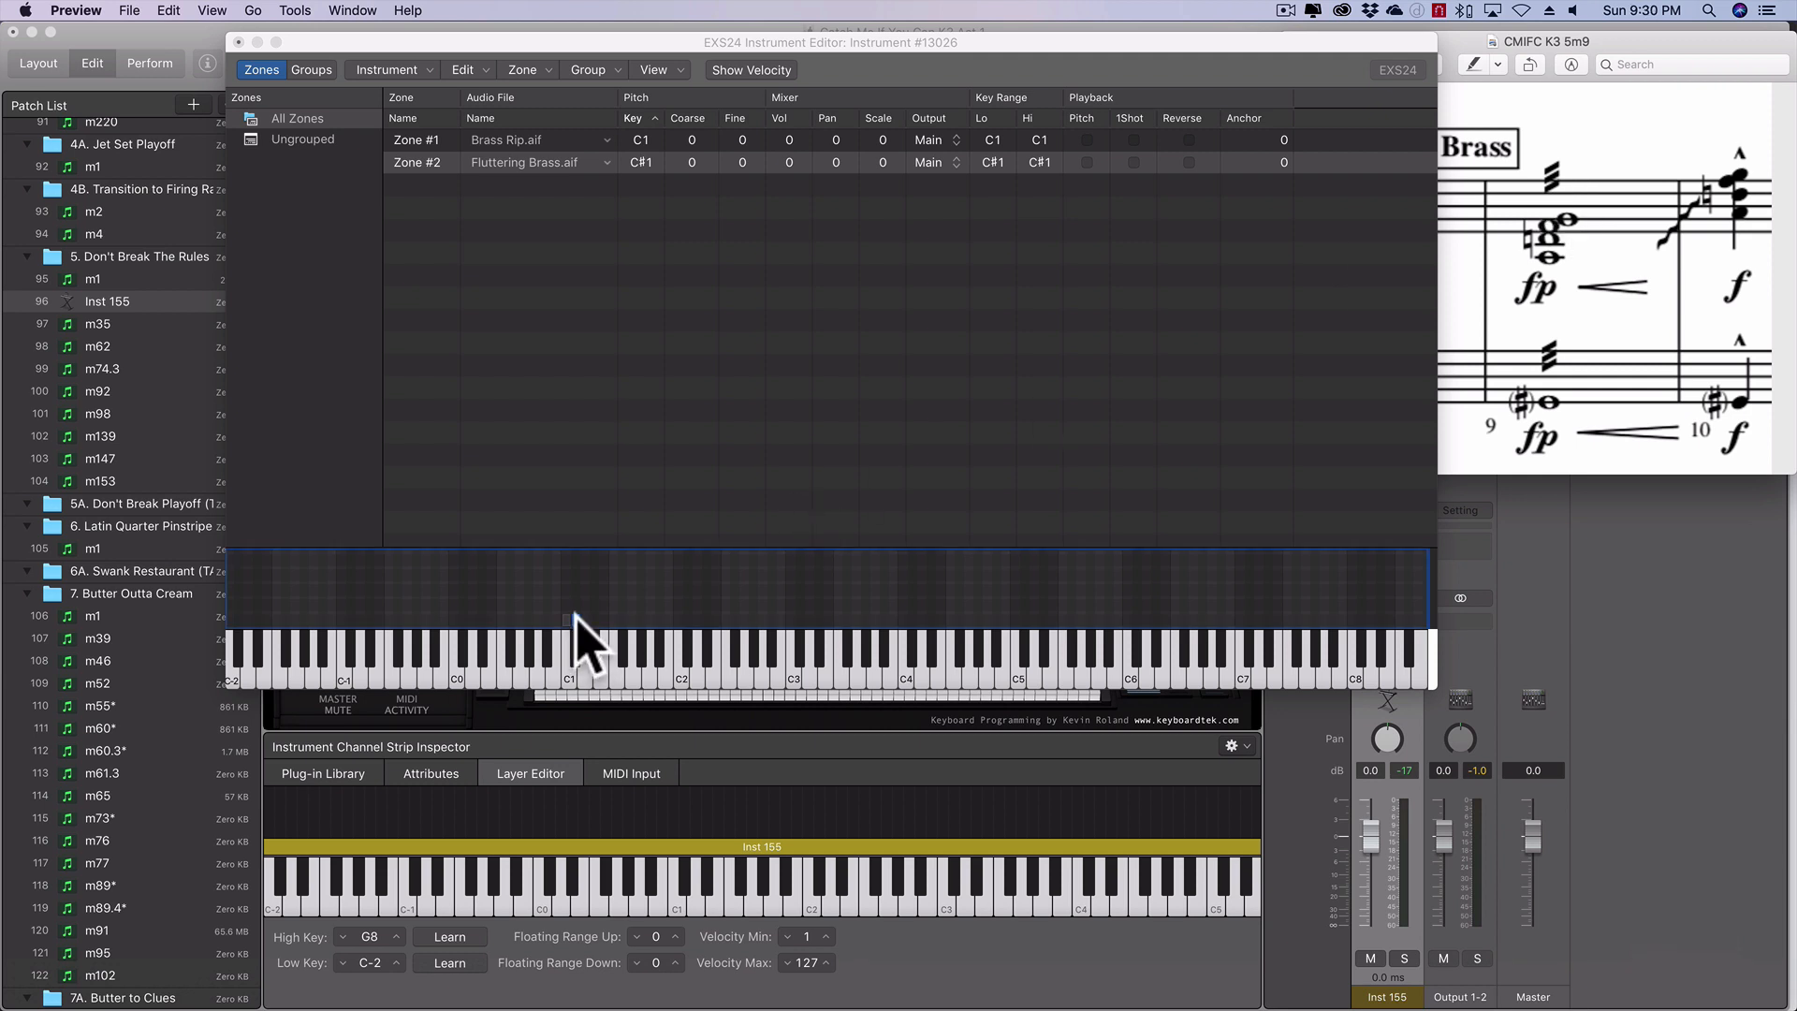
{"action": "left_click_drag", "start_coordinate": [574, 615], "coordinate": [865, 621]}
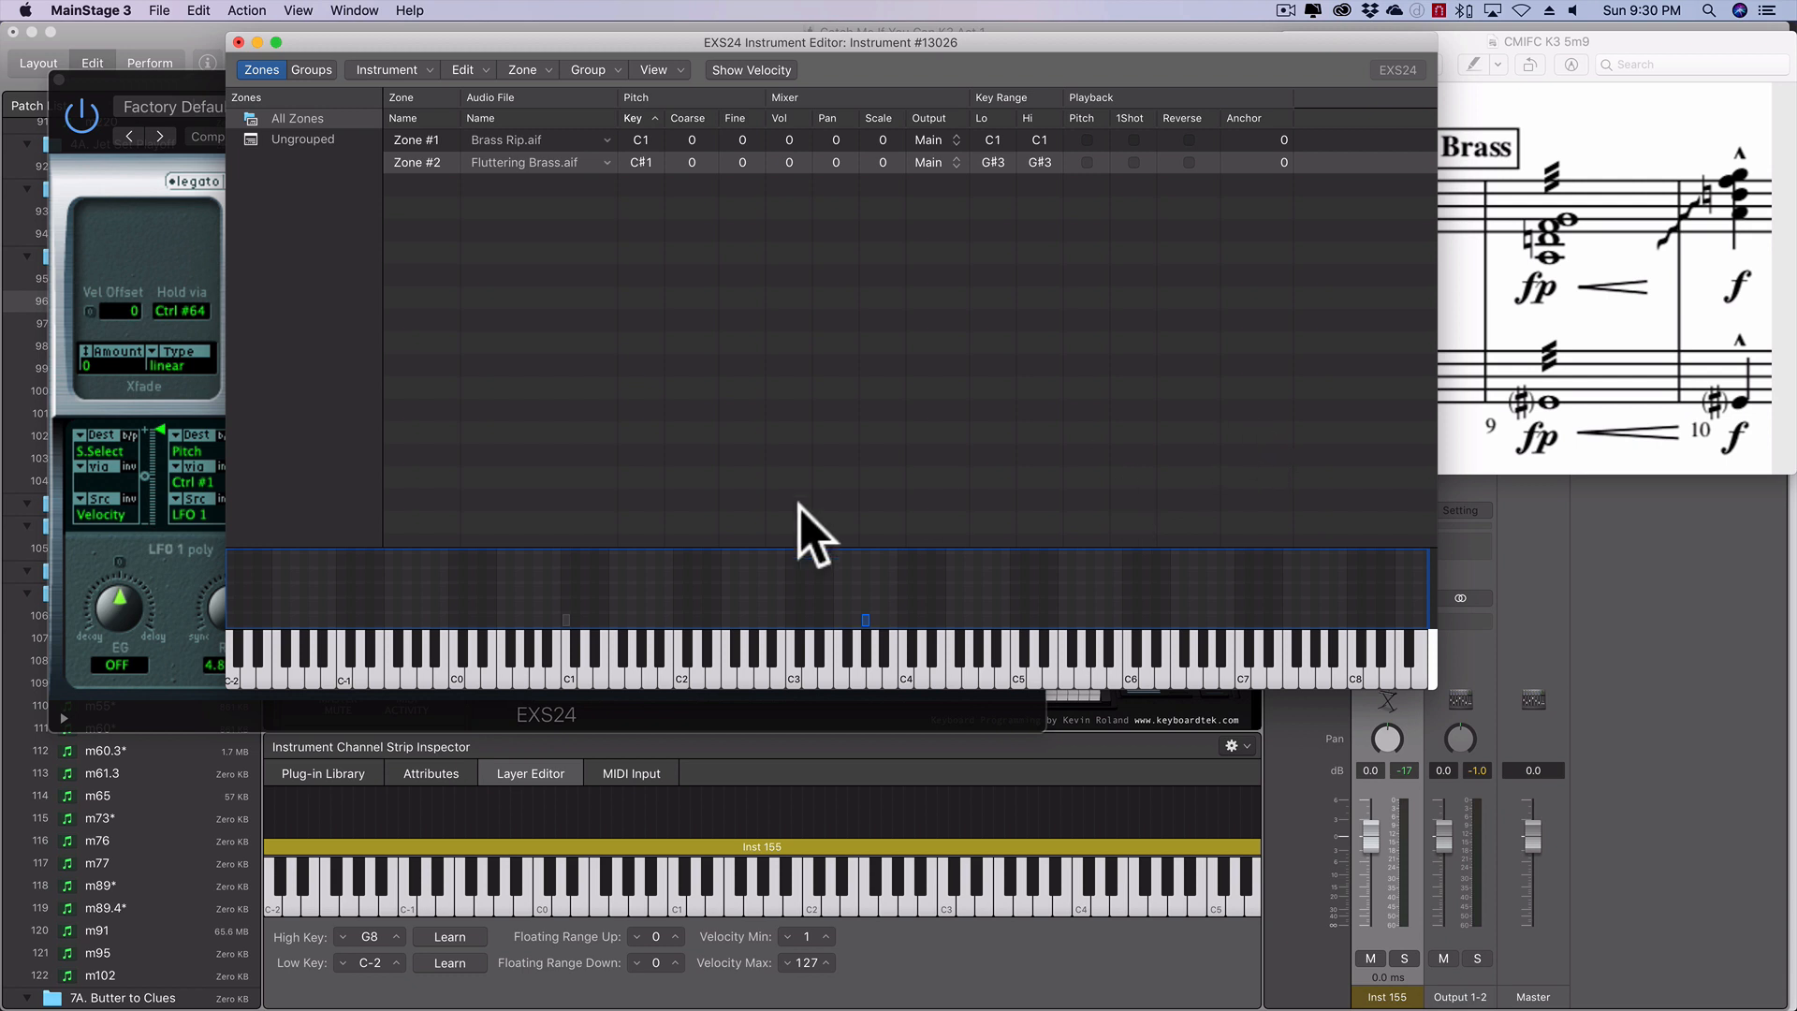
{"action": "left_click", "coordinate": [565, 619]}
{"action": "left_click_drag", "start_coordinate": [565, 618], "coordinate": [872, 618]}
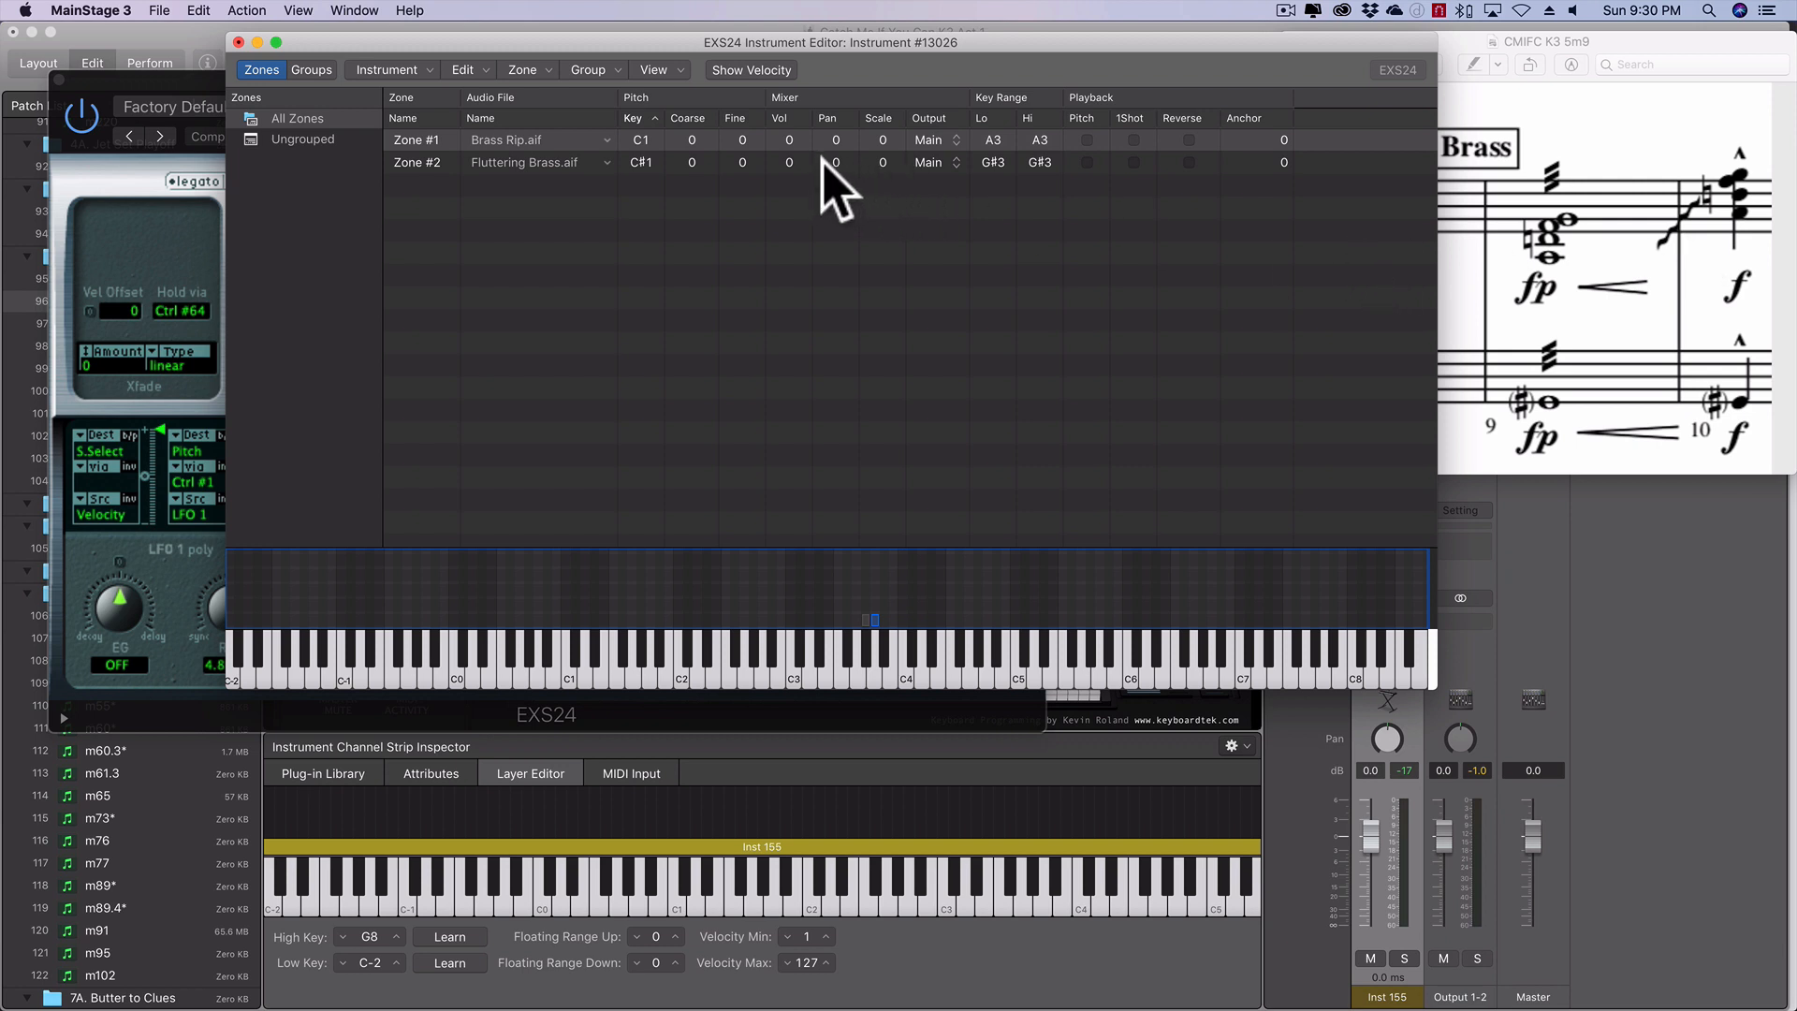
- Select both brass zones and raise their volume to 6
{"action": "left_click", "coordinate": [797, 158]}
{"action": "left_click", "coordinate": [793, 138], "text": "shift"}
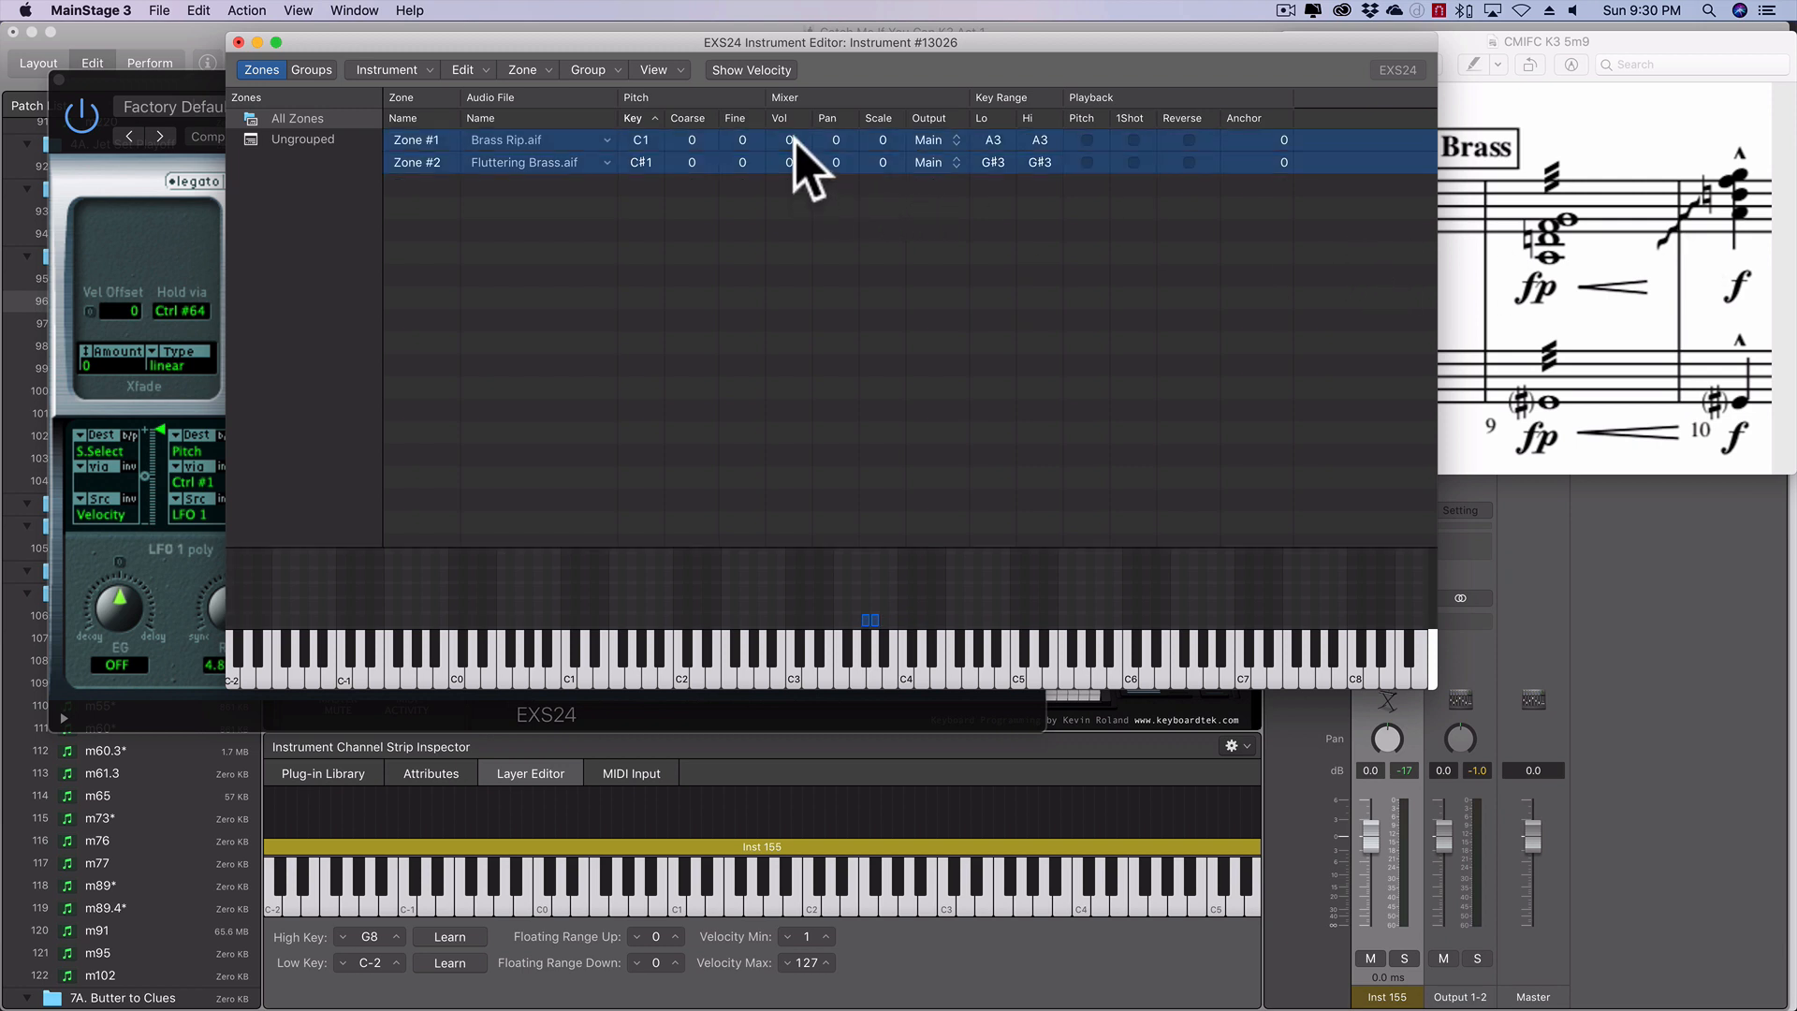
{"action": "left_click_drag", "start_coordinate": [793, 141], "coordinate": [797, 127]}
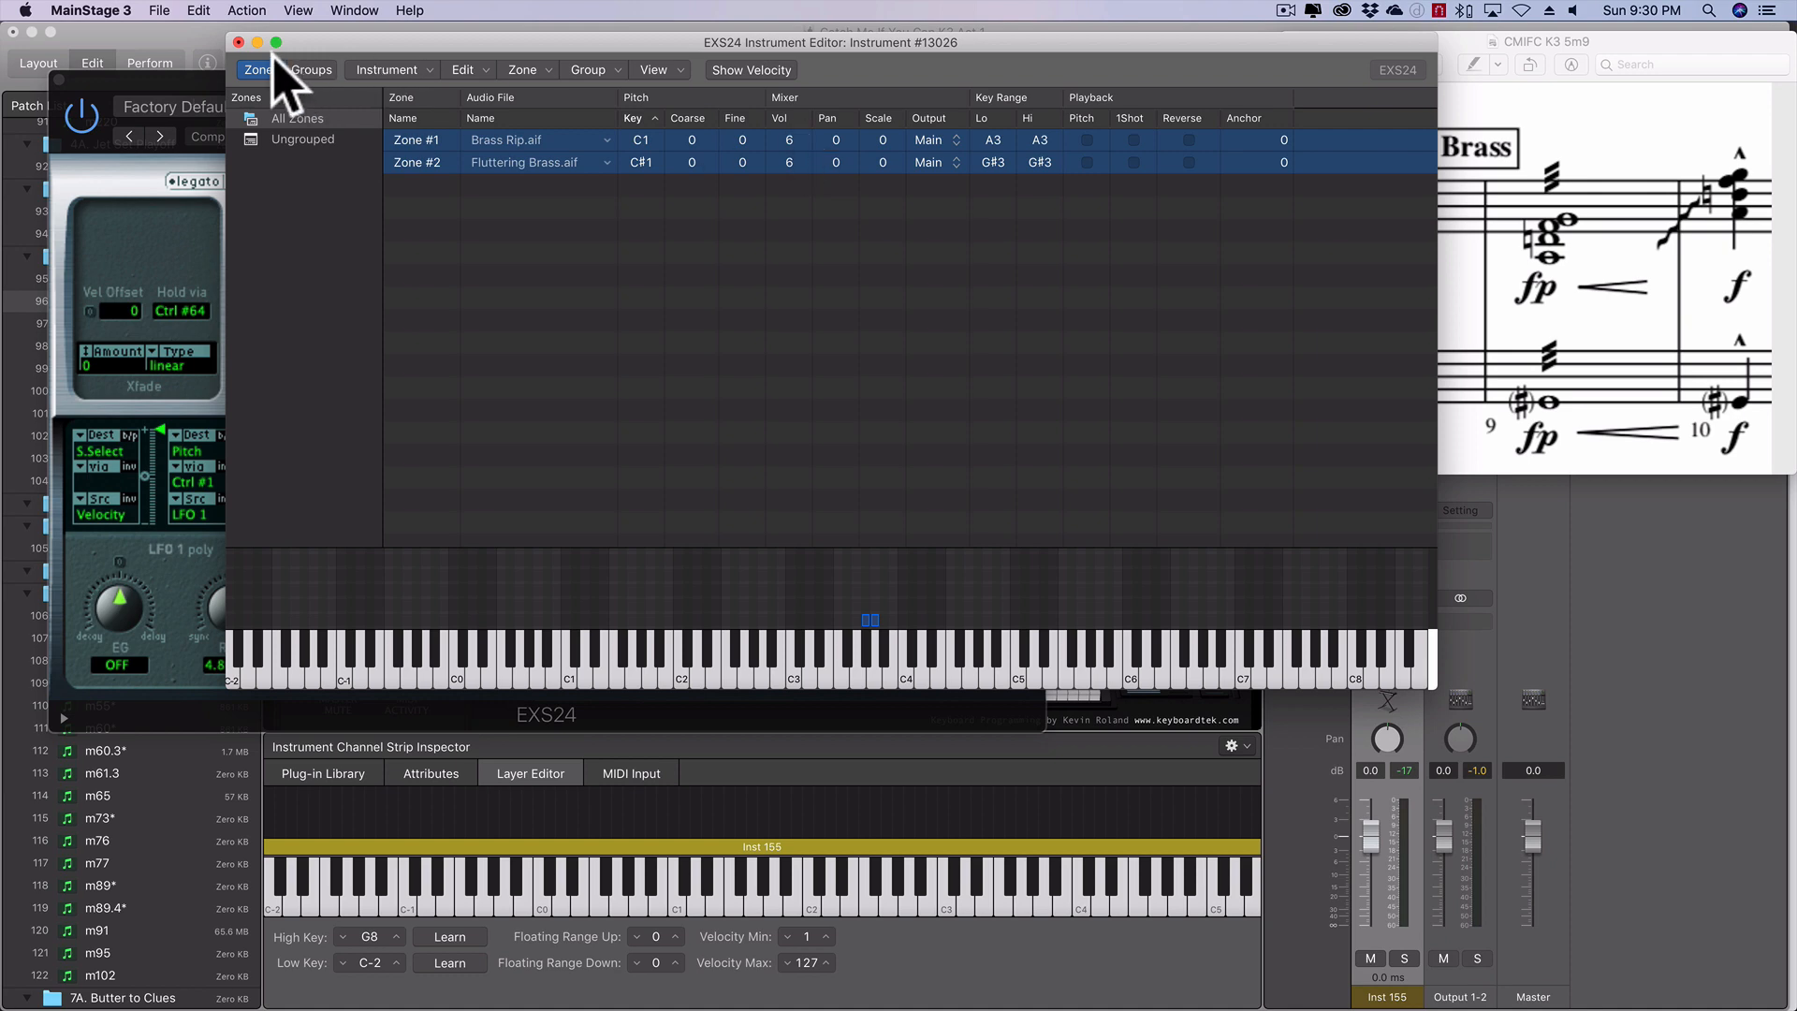
- Close the instrument editor and save the sampler instrument as Brass Flutter.exs in the Sampler Instruments folder
{"action": "left_click", "coordinate": [238, 42]}
{"action": "left_click", "coordinate": [982, 148]}
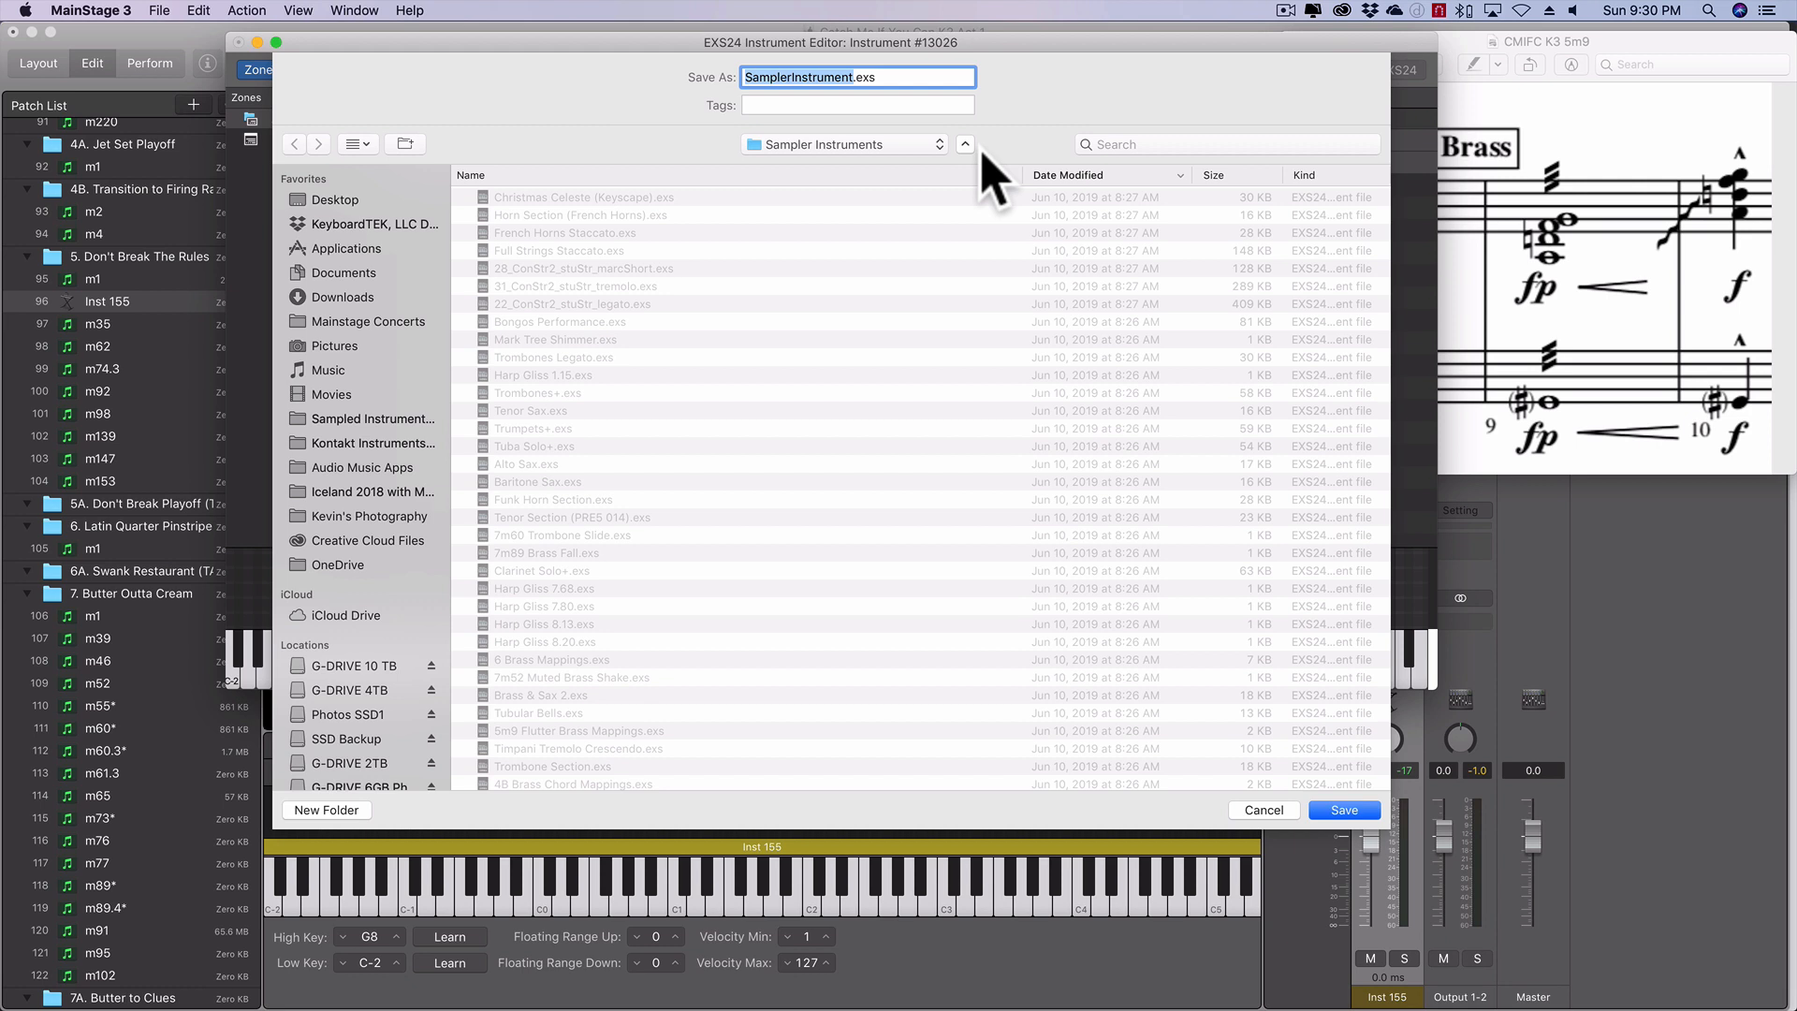
{"action": "type", "text": "Brass Flutter"}
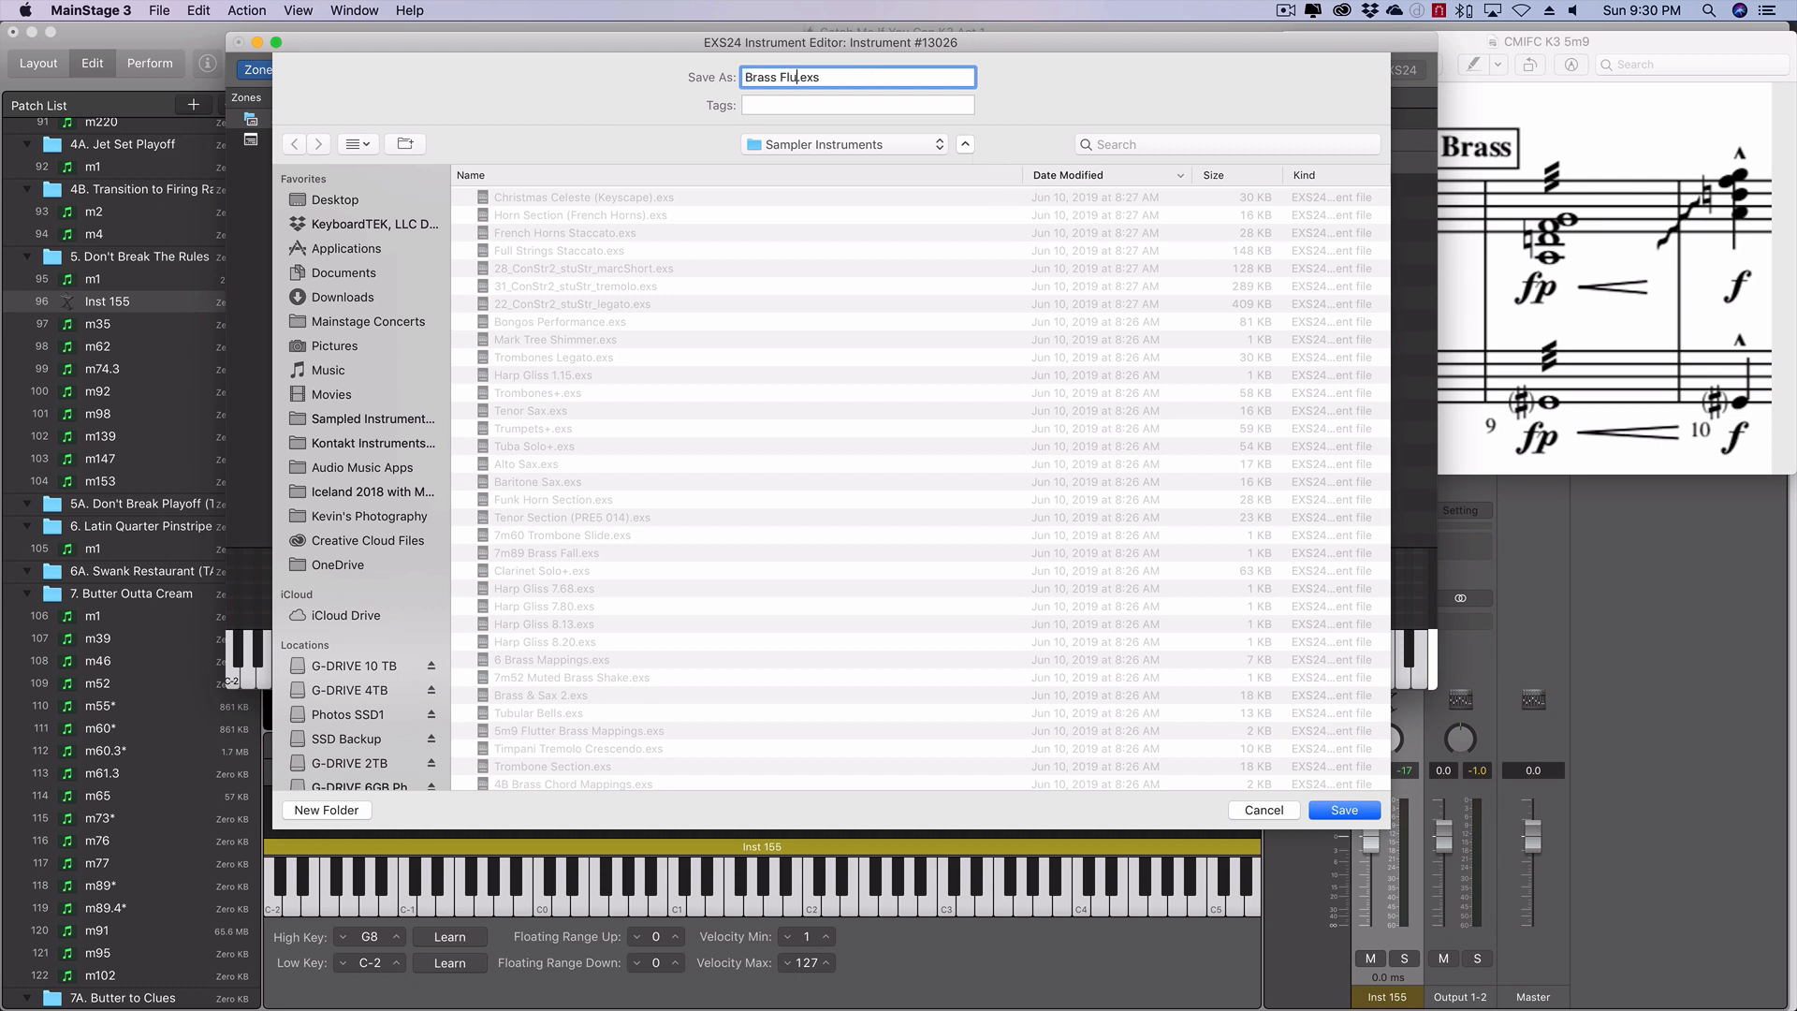
{"action": "left_click", "coordinate": [1344, 811]}
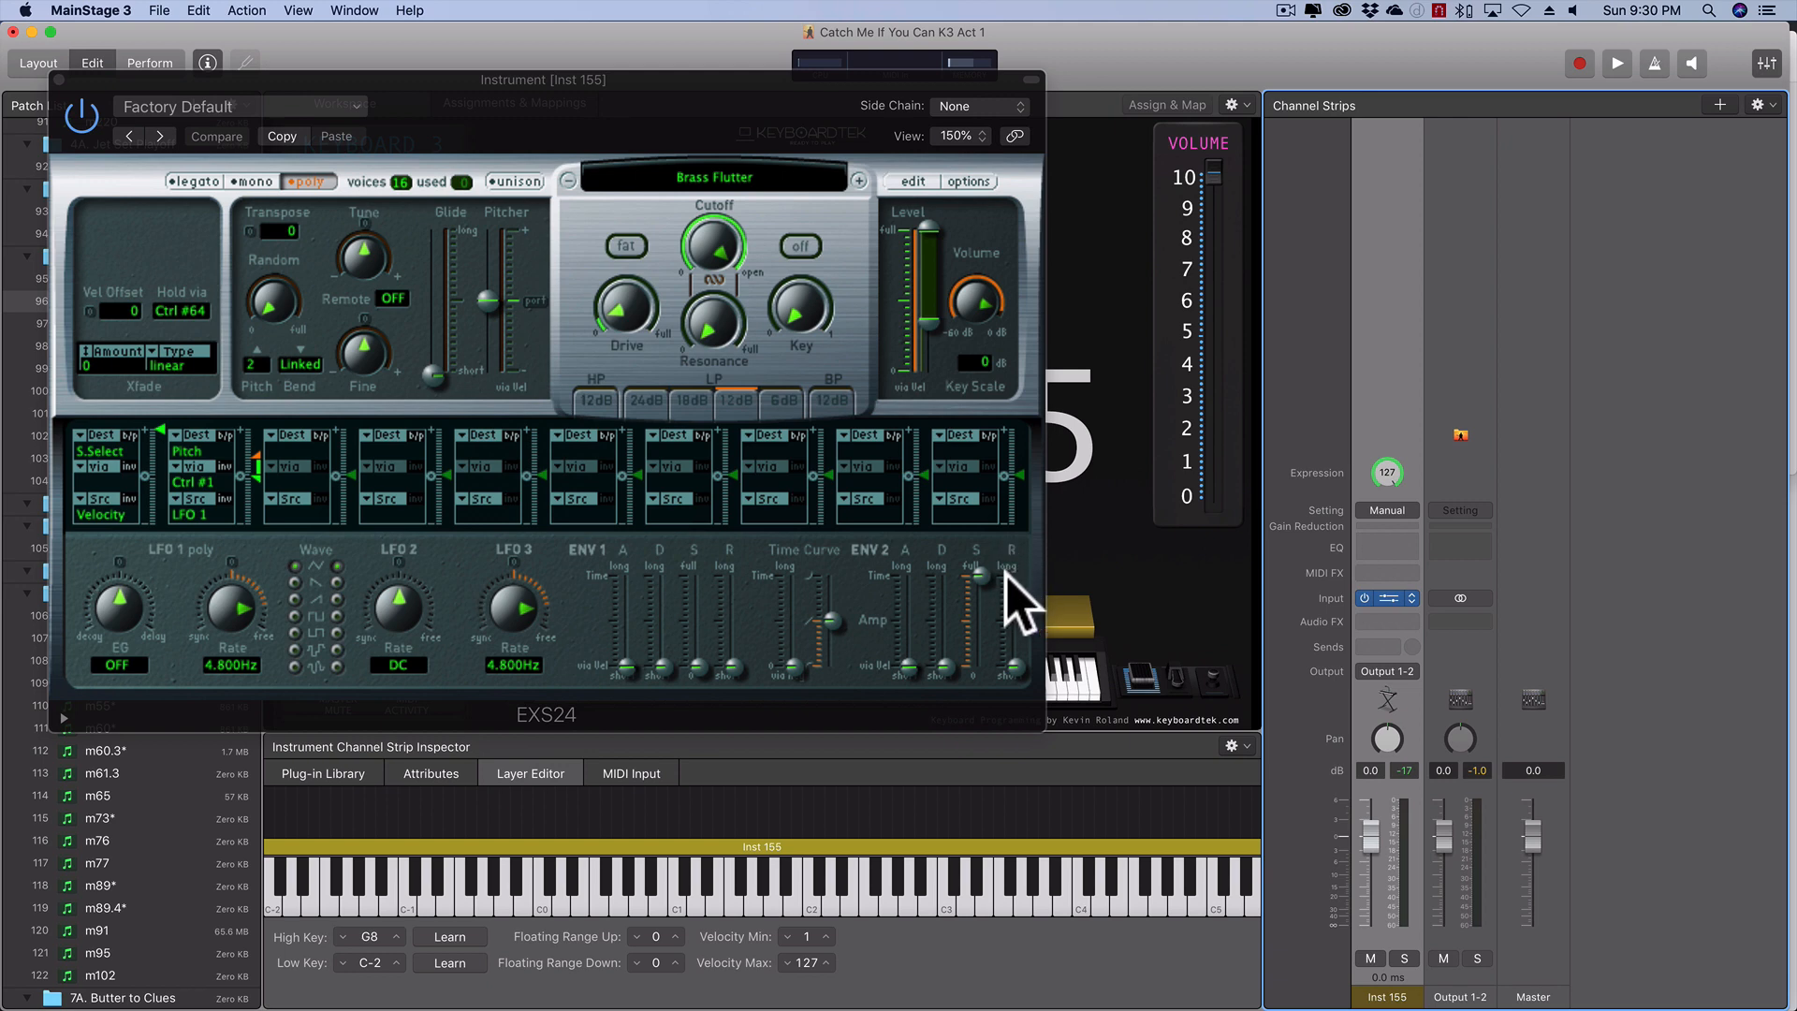
- Compare release settings on ENV 2, set the release to about the middle of its range and close the EXS24 window
{"action": "left_click_drag", "start_coordinate": [1018, 668], "coordinate": [1019, 640]}
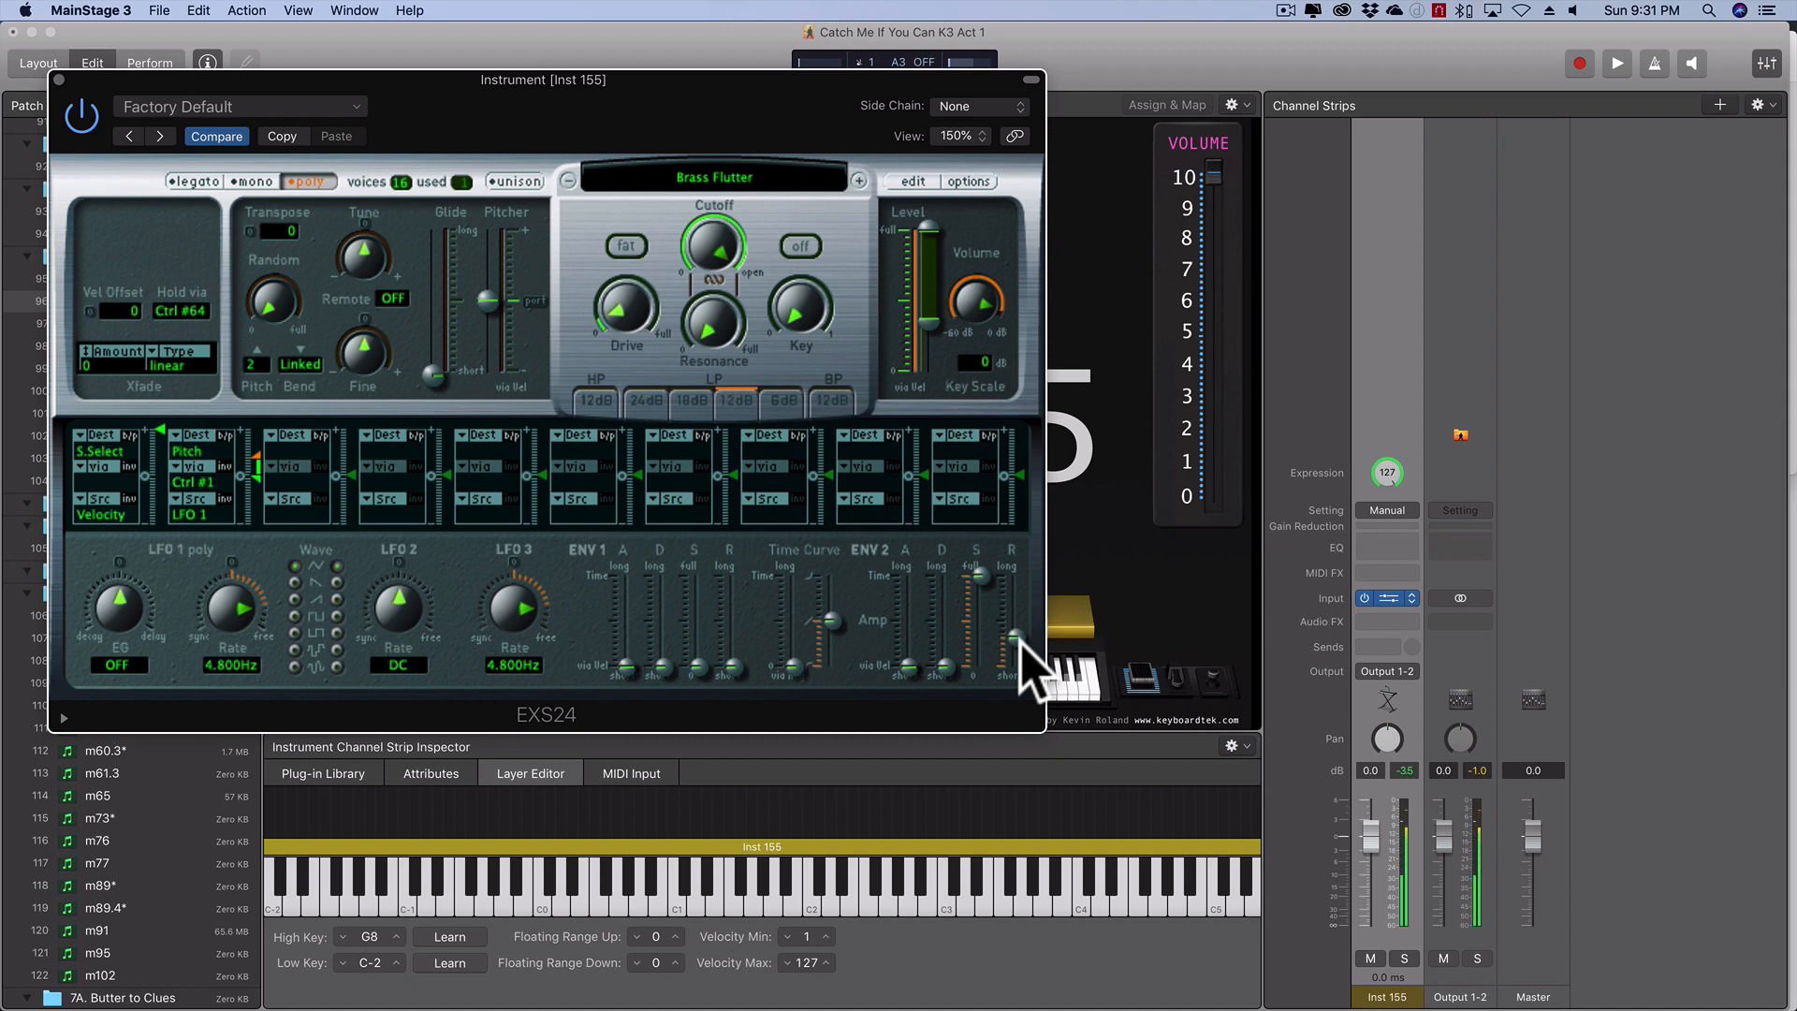
{"action": "left_click_drag", "start_coordinate": [1020, 638], "coordinate": [1023, 702]}
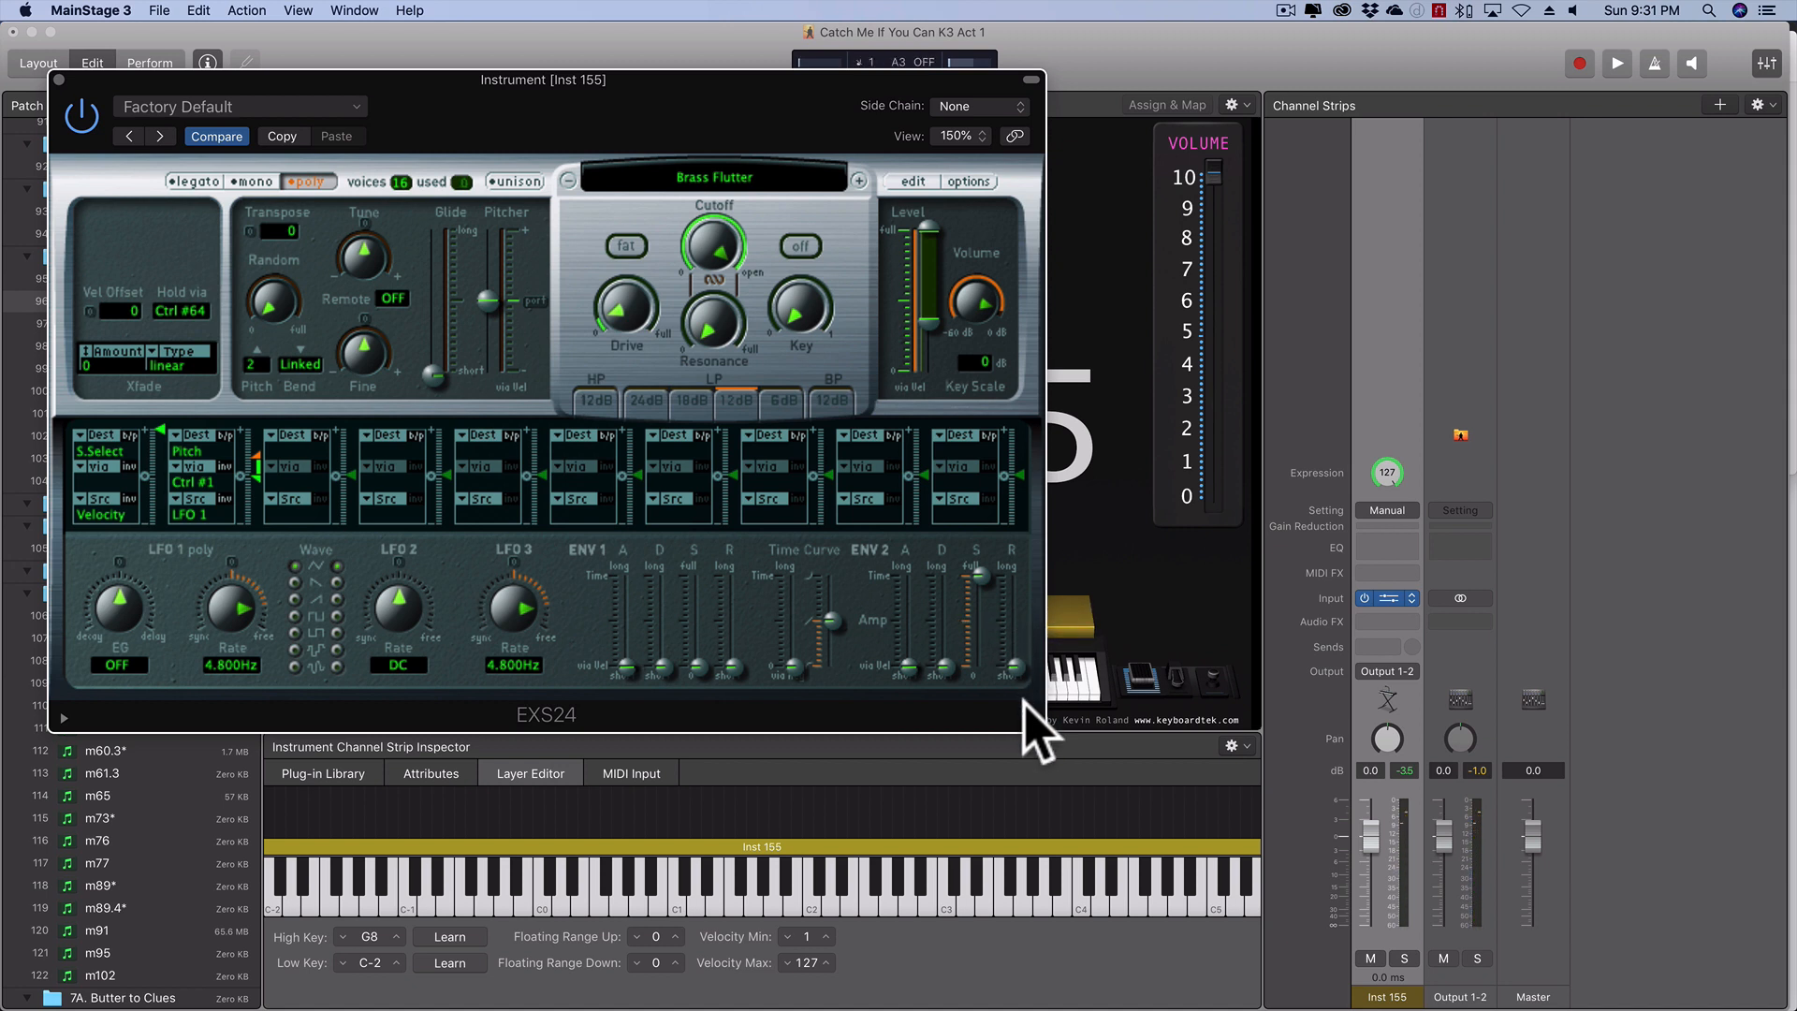
{"action": "left_click_drag", "start_coordinate": [1018, 669], "coordinate": [1025, 629]}
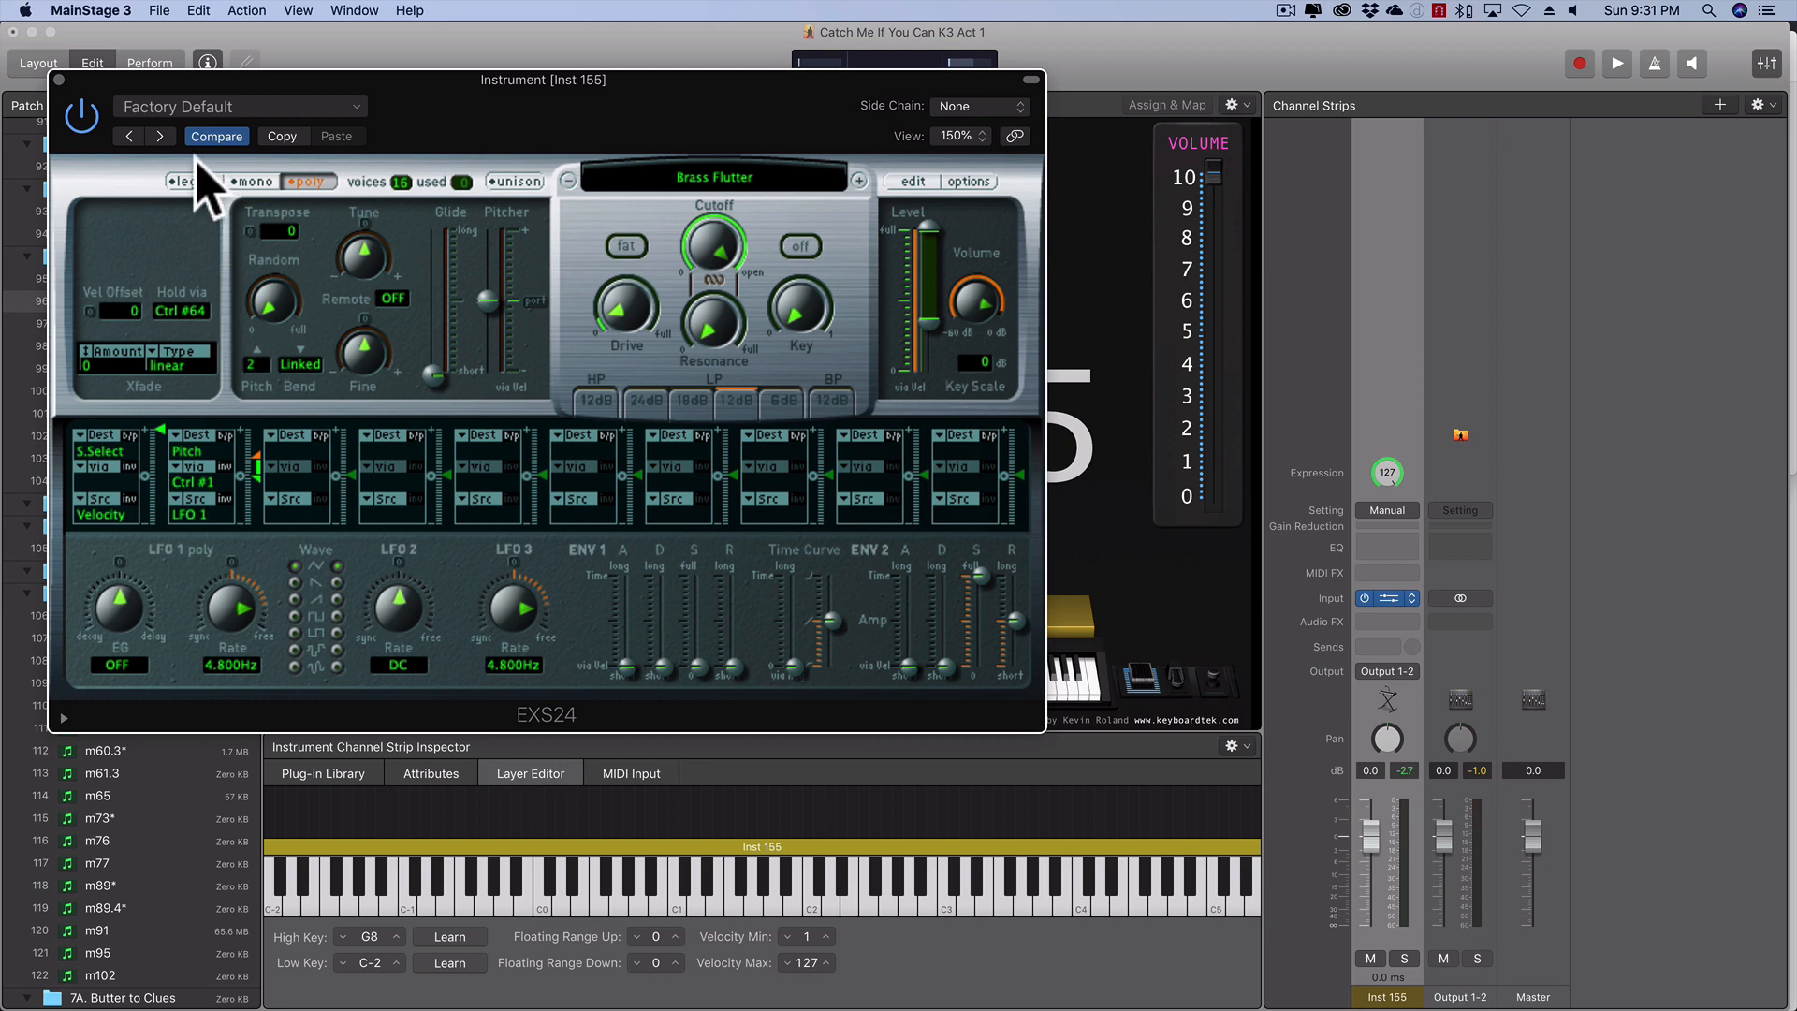
{"action": "left_click", "coordinate": [56, 79]}
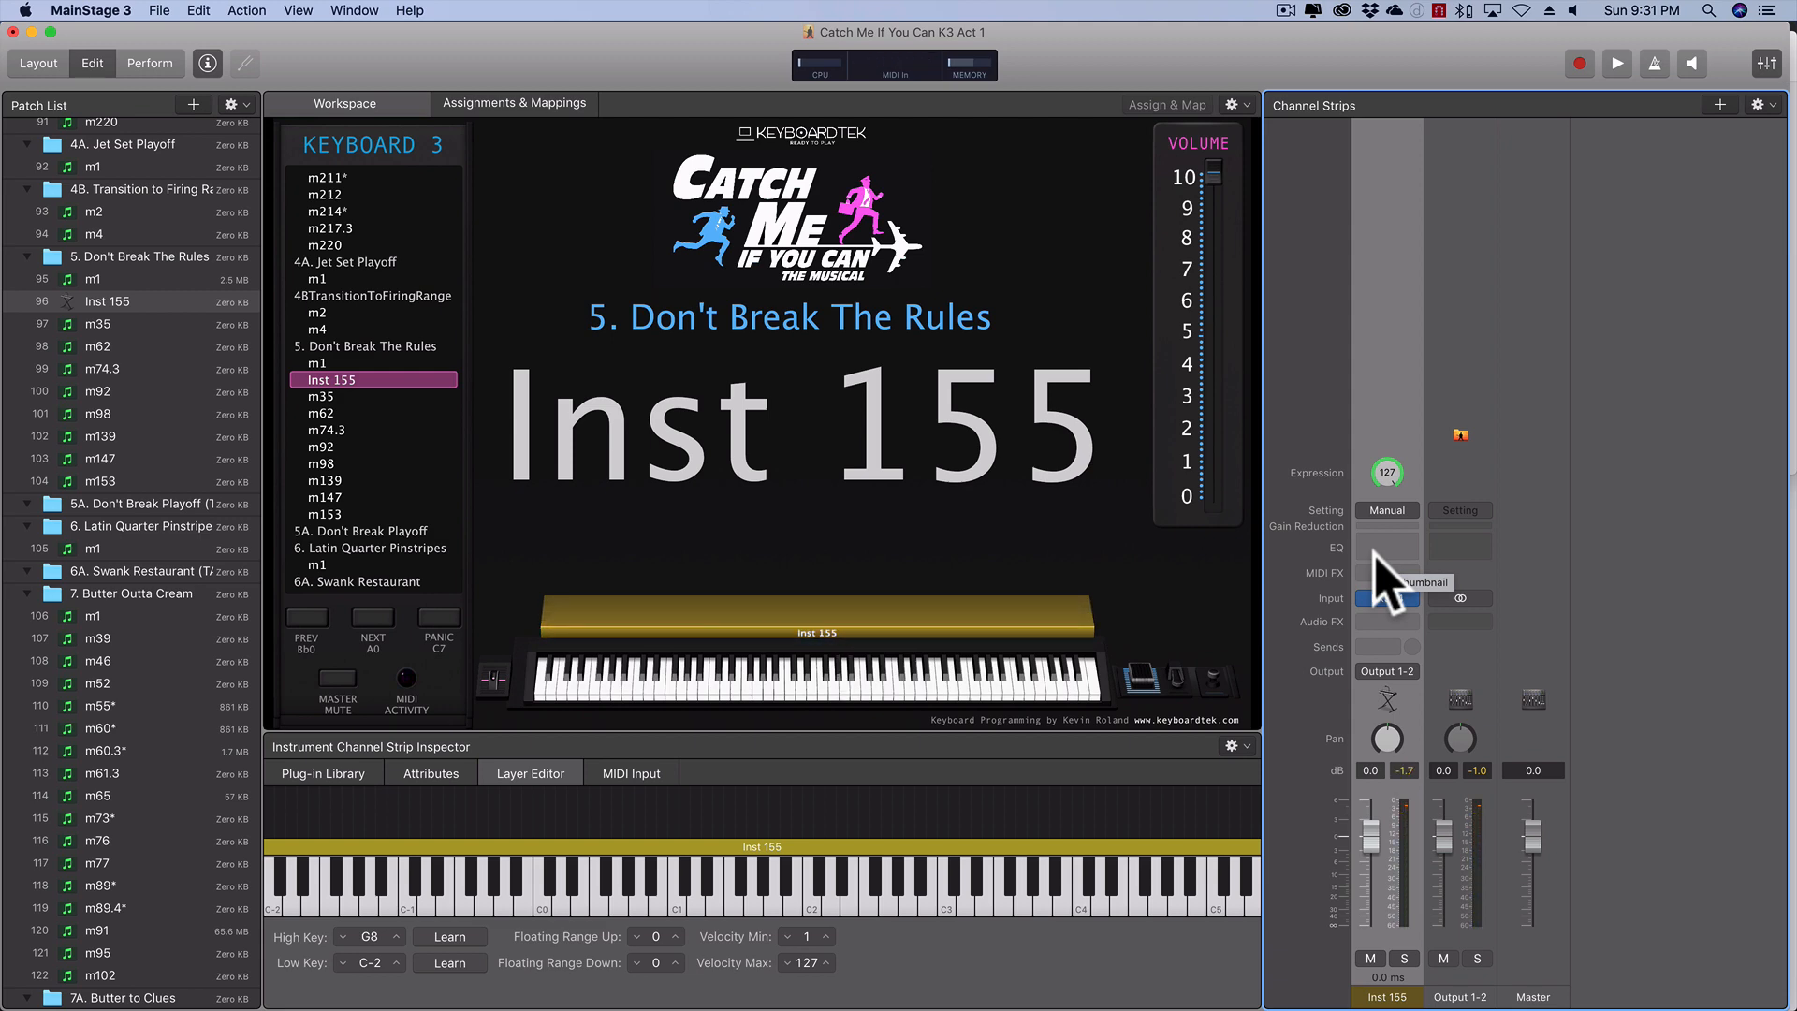
- Reopen the EXS24 on the Inst 155 channel strip, lower the ENV 2 release slightly and close the instrument window
{"action": "left_click", "coordinate": [1383, 599]}
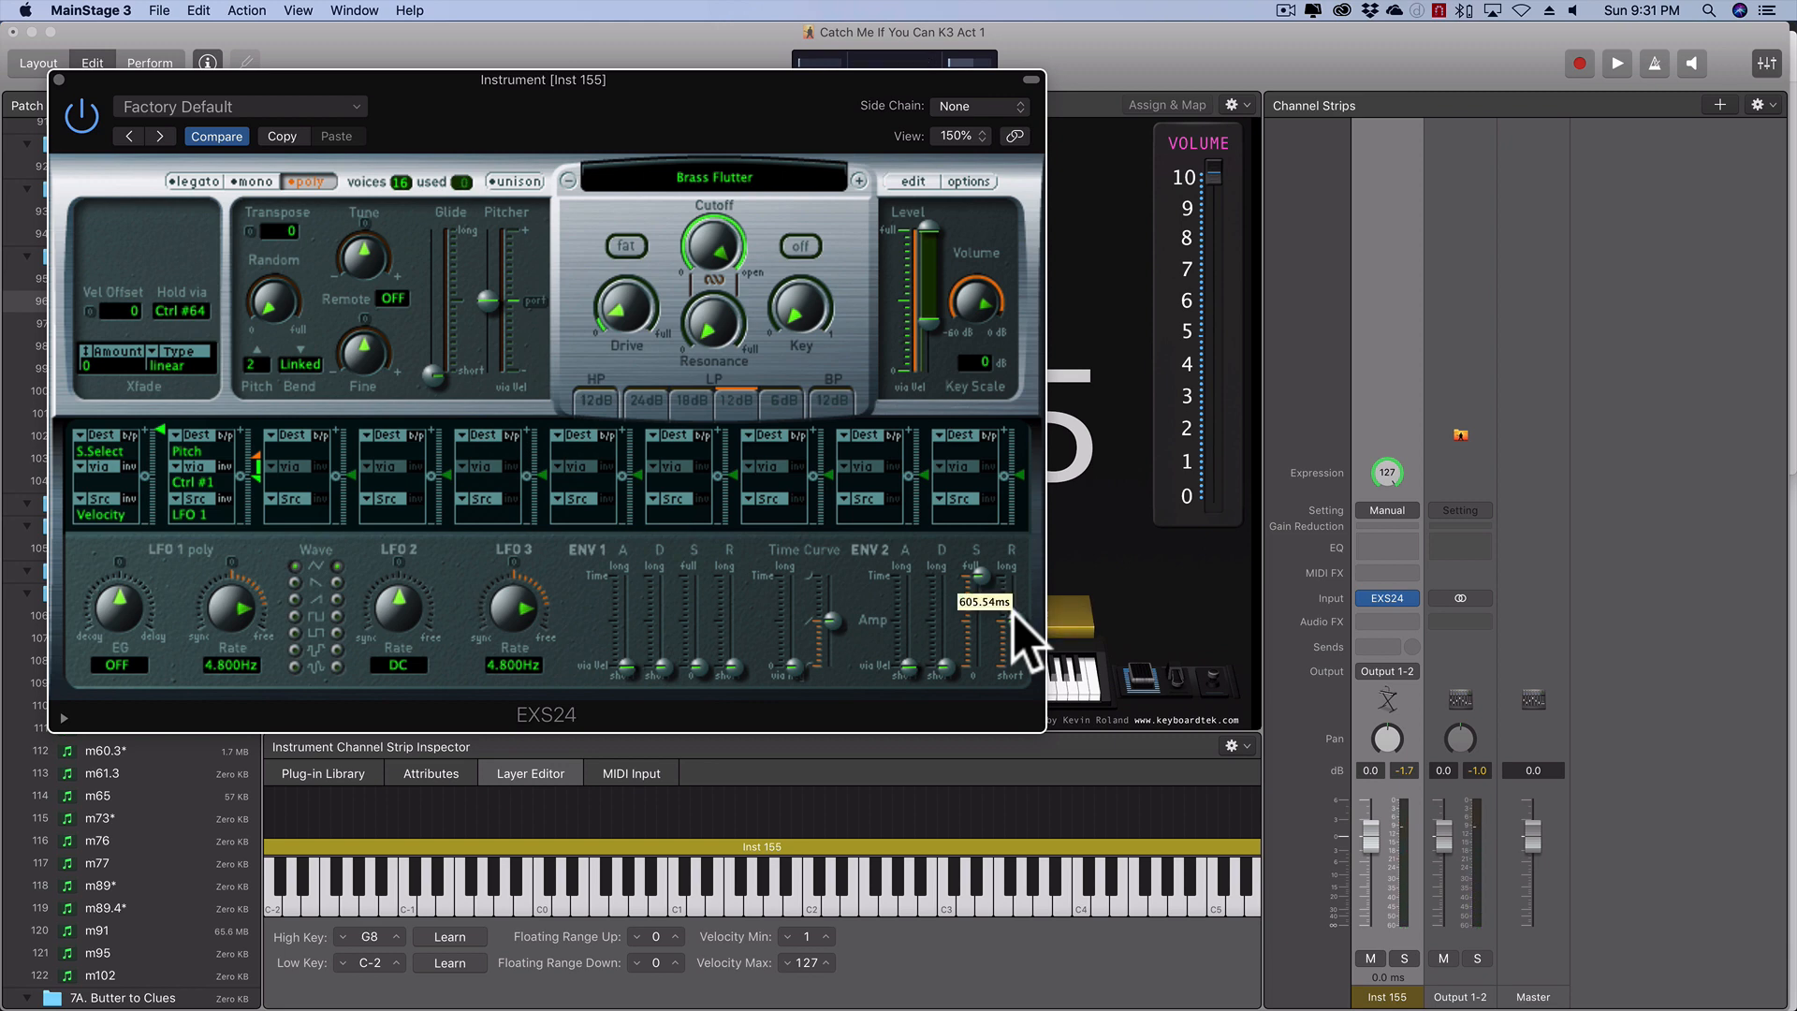
{"action": "left_click_drag", "start_coordinate": [1013, 618], "coordinate": [1014, 629]}
{"action": "left_click", "coordinate": [59, 79]}
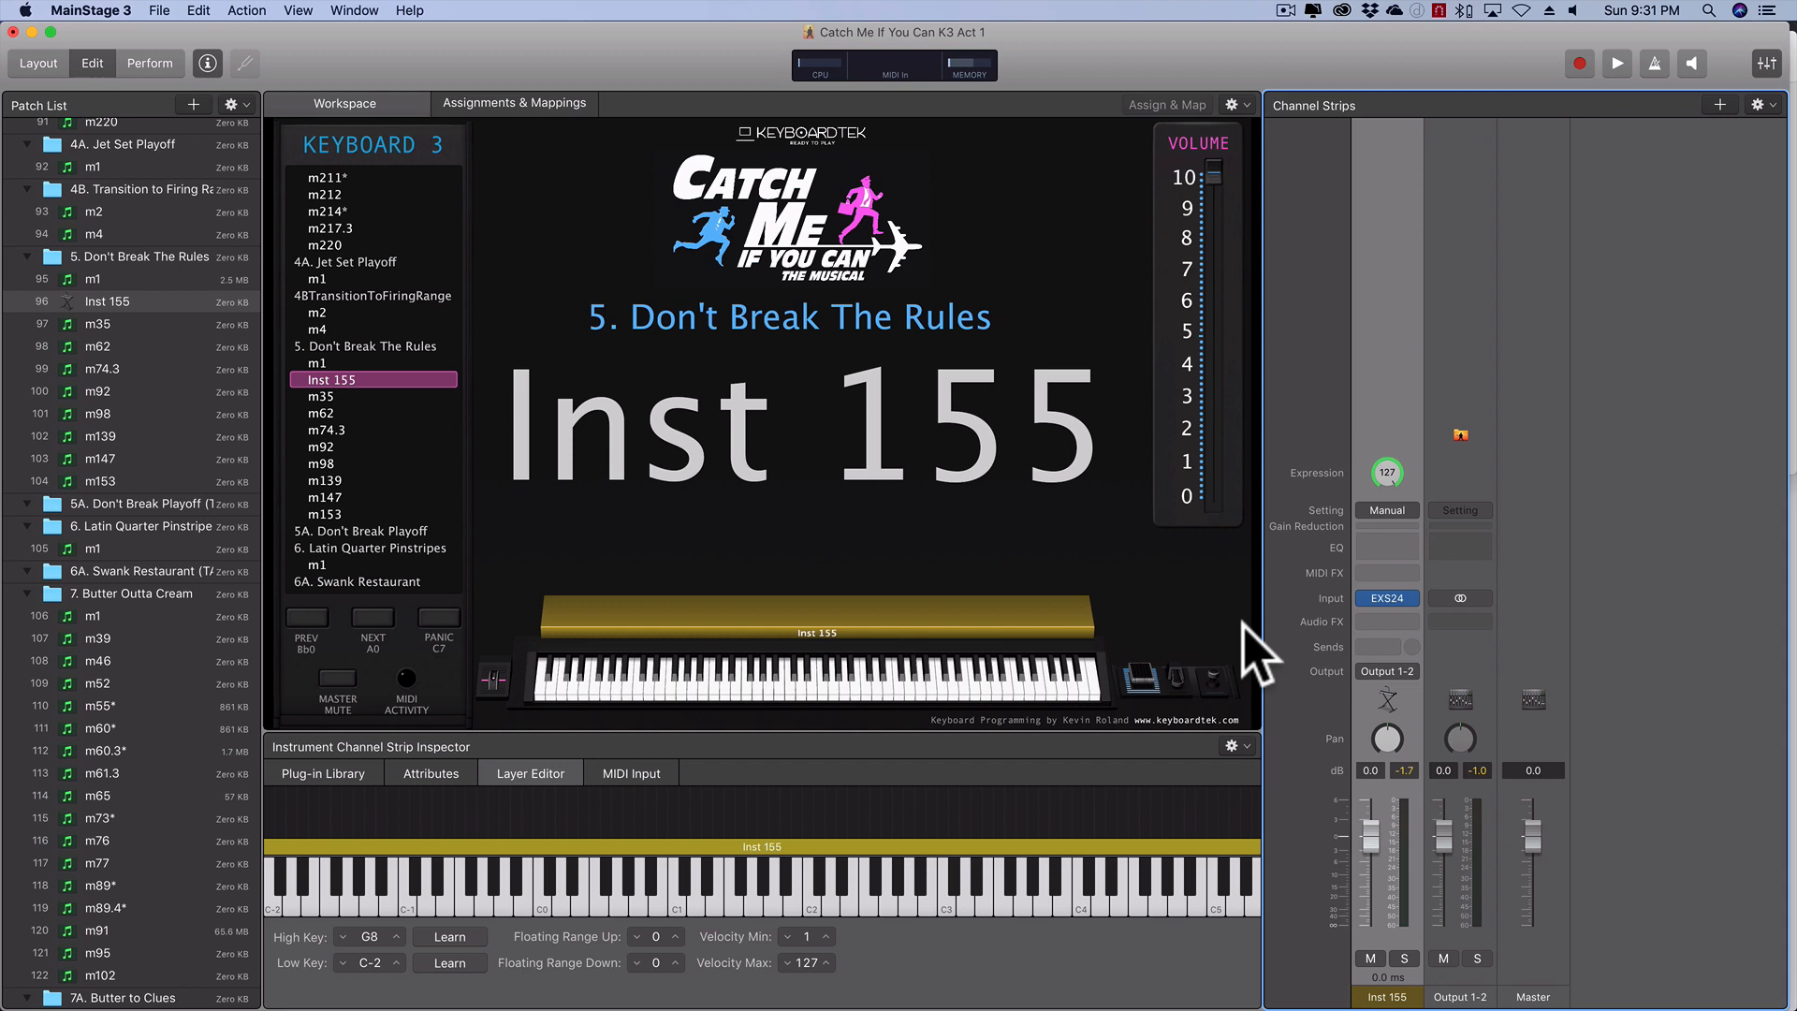
- Add a send from the Inst 155 channel strip to Bus 40 (REVERB) and raise its send level
{"action": "left_click", "coordinate": [1386, 648]}
{"action": "mouse_move", "coordinate": [1412, 744]}
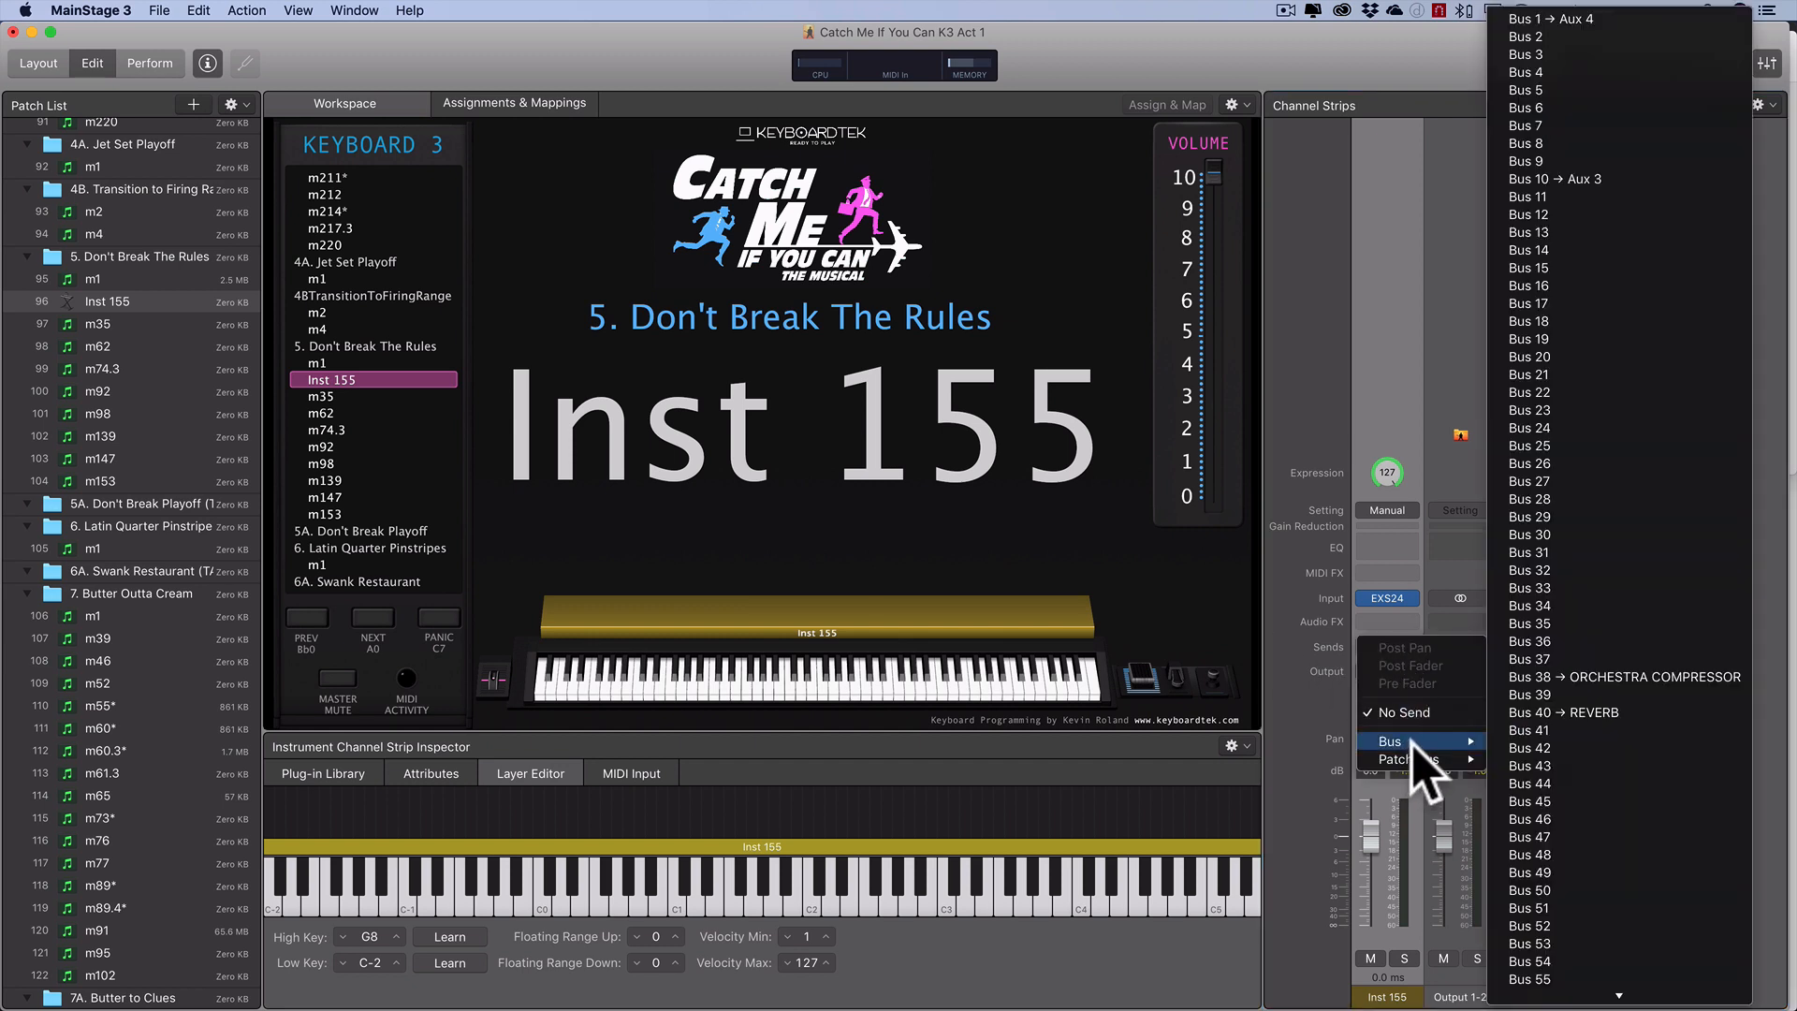
{"action": "left_click", "coordinate": [1458, 723]}
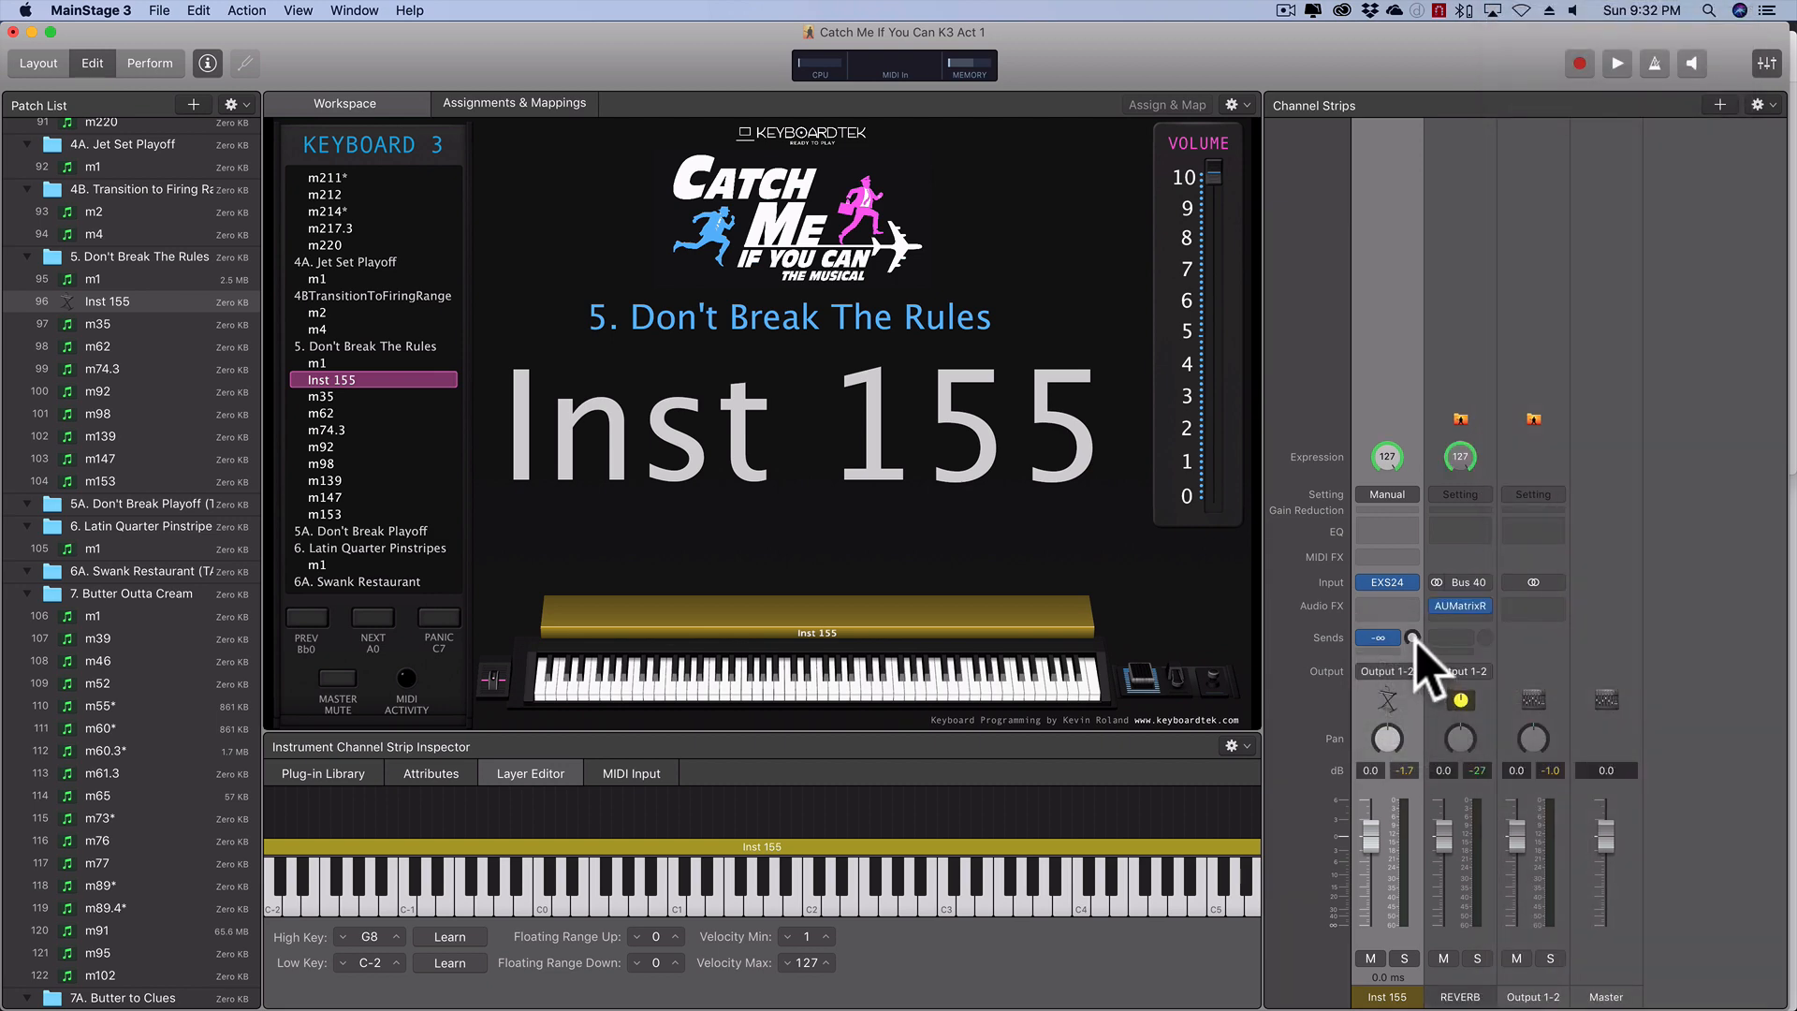
{"action": "left_click_drag", "start_coordinate": [1416, 666], "coordinate": [1409, 600]}
- Show the finished m1 patch in 5. Don't Break The Rules with its player notes and select its keyboard control
{"action": "left_click", "coordinate": [122, 280]}
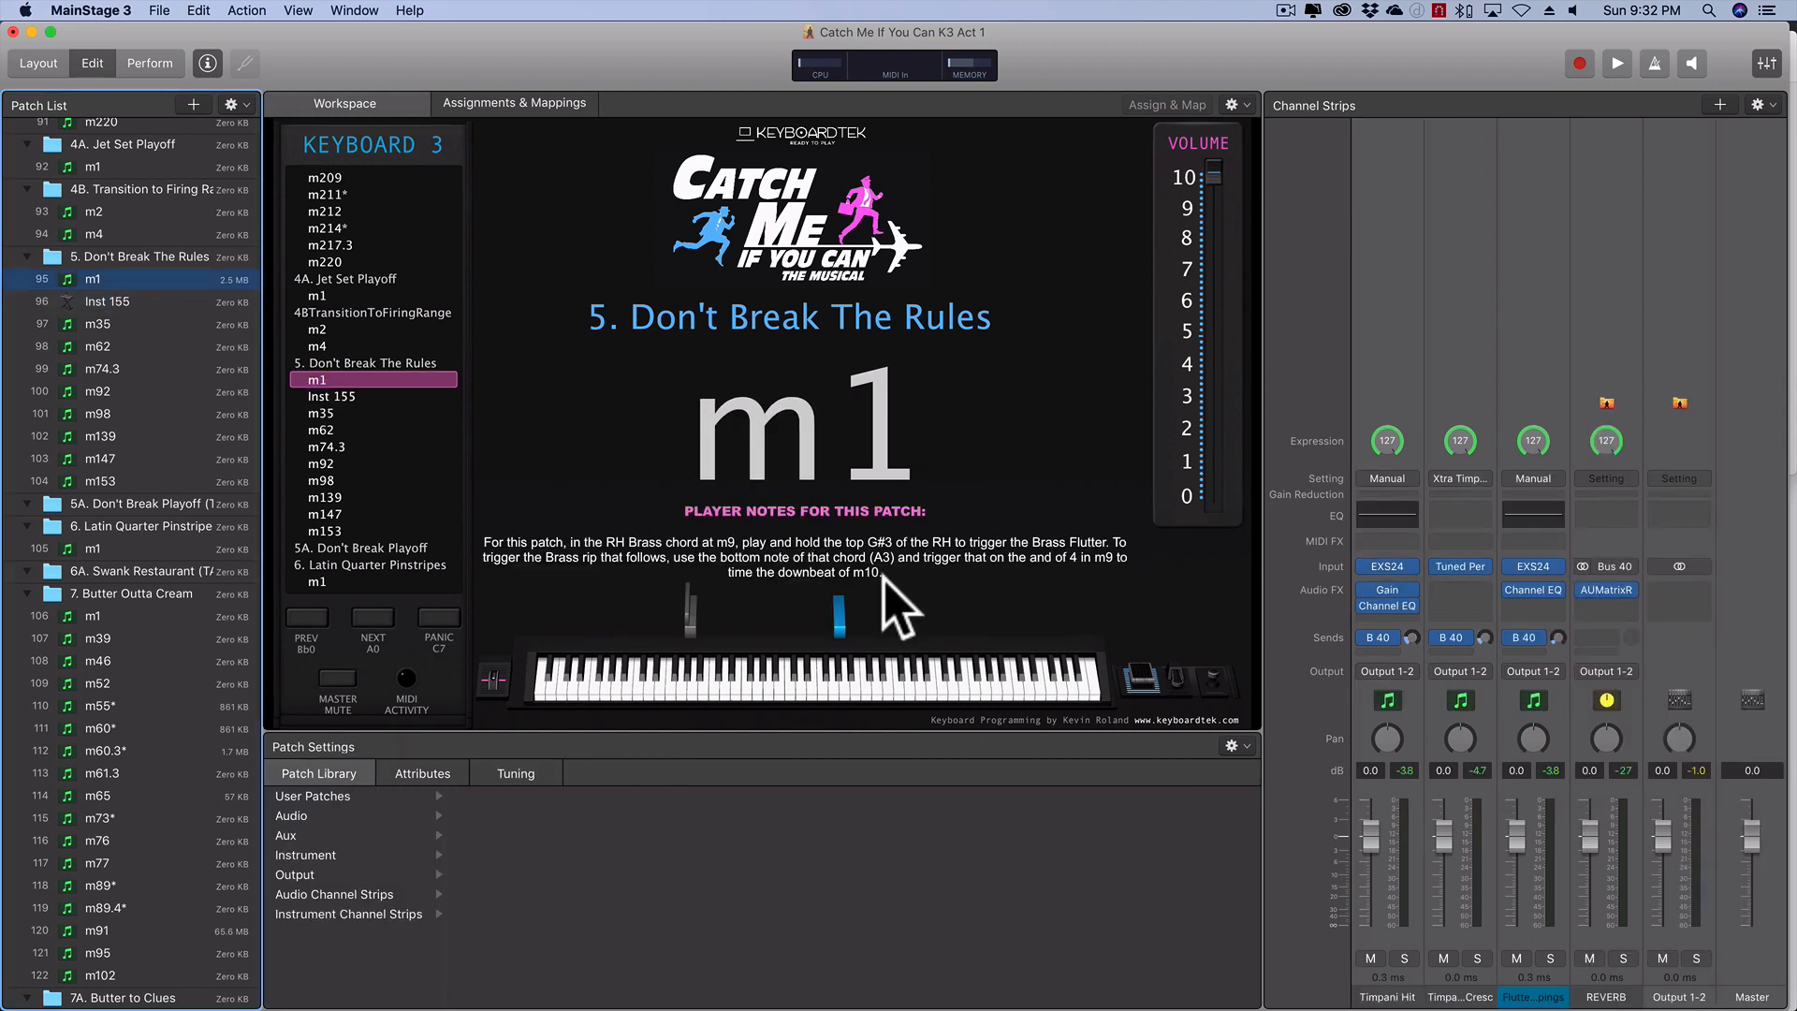
{"action": "left_click", "coordinate": [845, 687]}
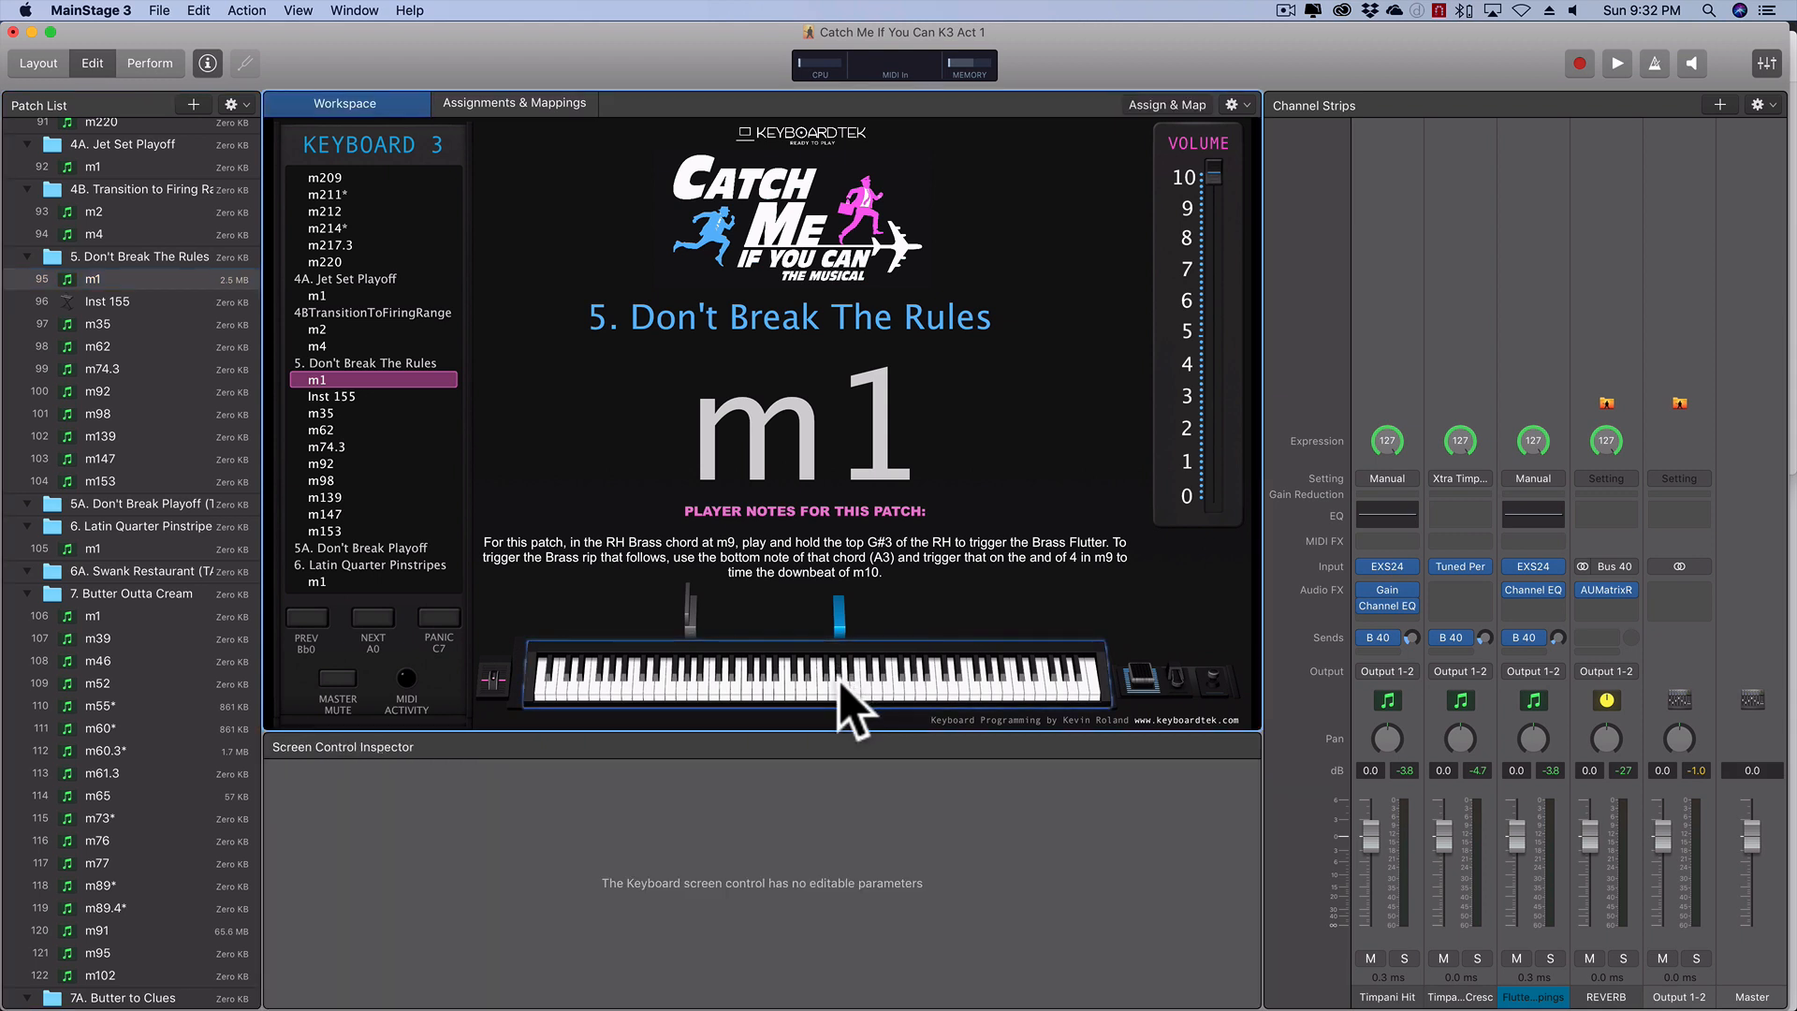